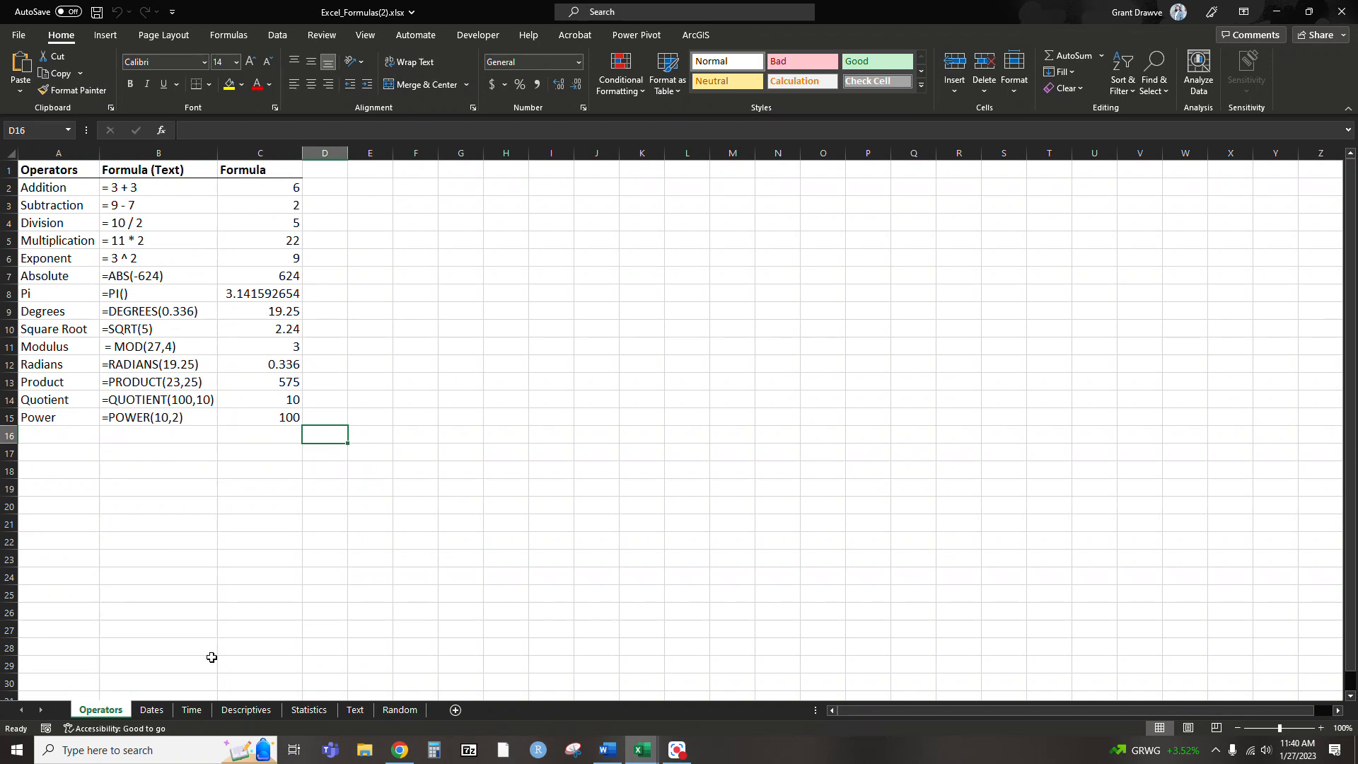
# Look through the Dates, Time, Descriptives, Statistics, Text and Random sheets, ending on the Dates sheet
pyautogui.click(153, 709)
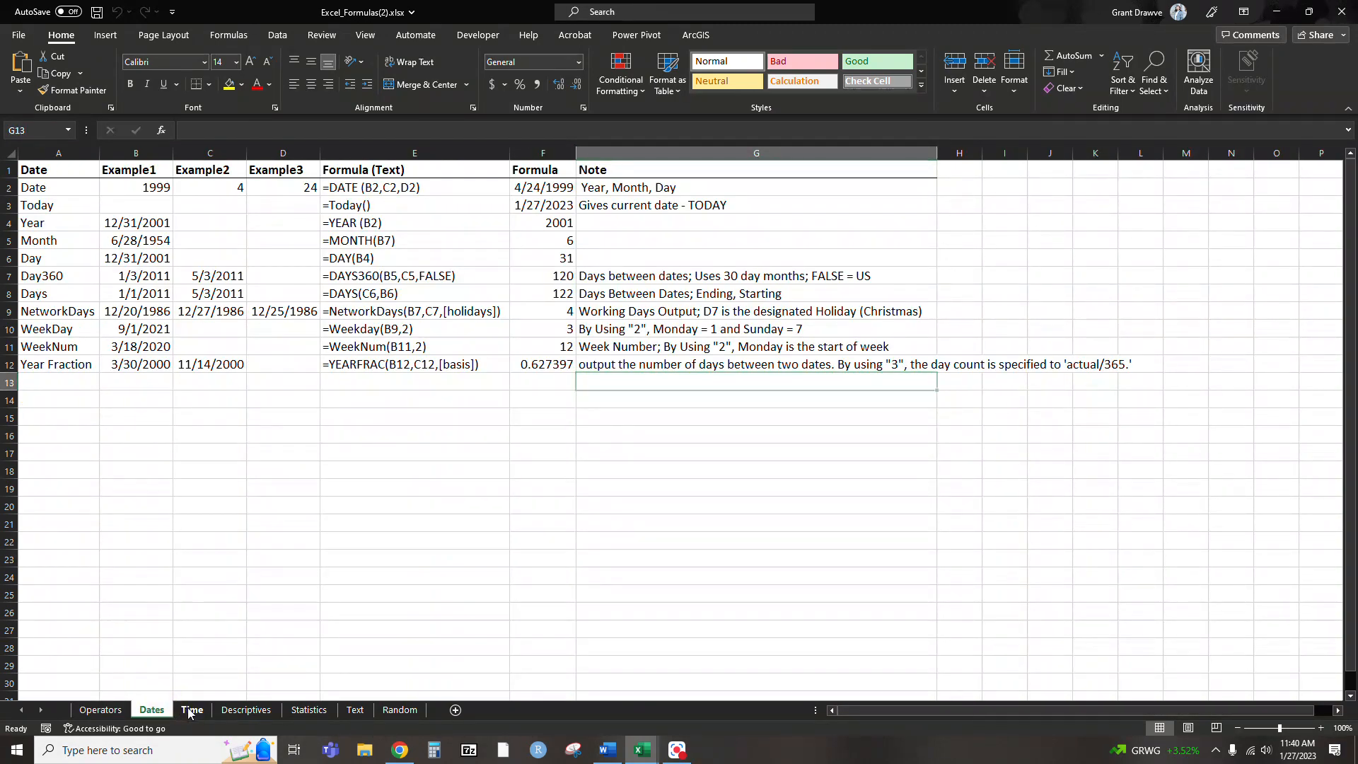
pyautogui.click(191, 709)
pyautogui.click(245, 709)
pyautogui.click(309, 710)
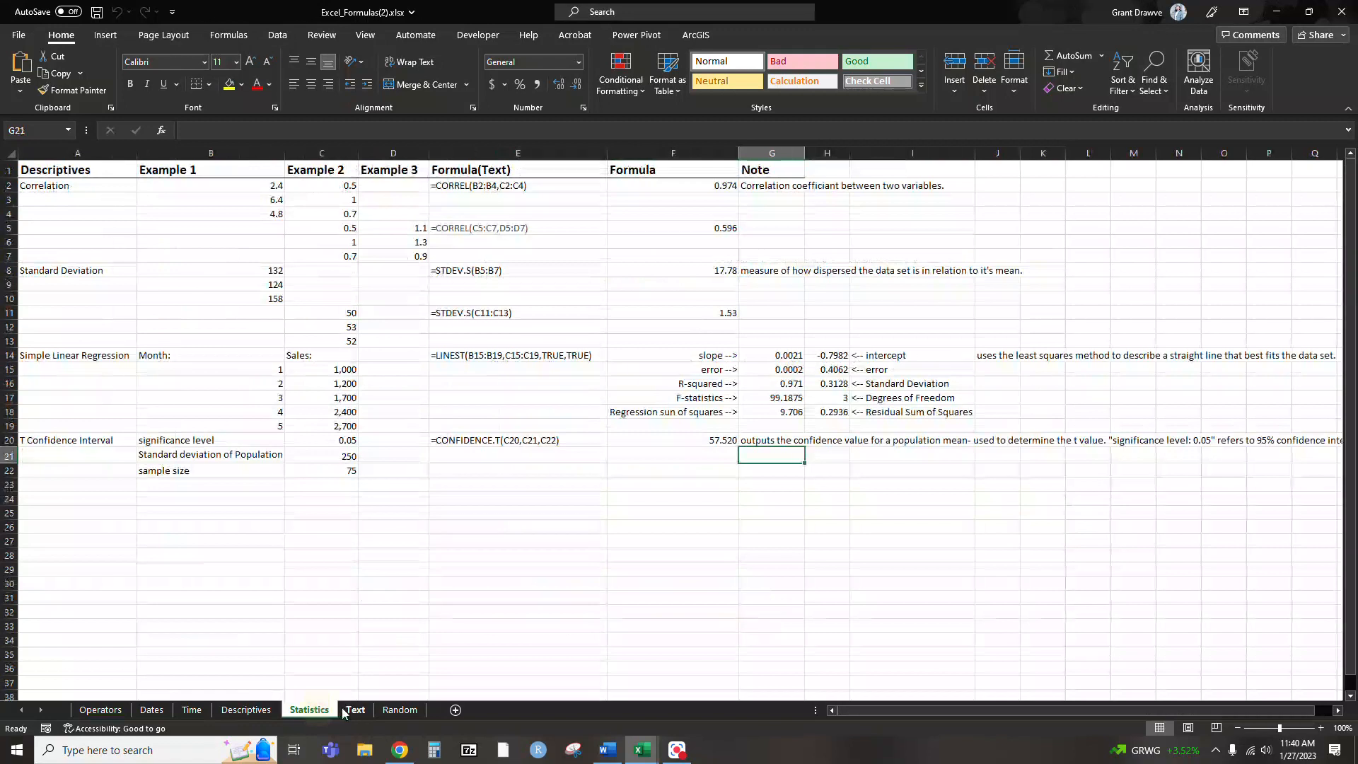
pyautogui.click(354, 710)
pyautogui.click(400, 710)
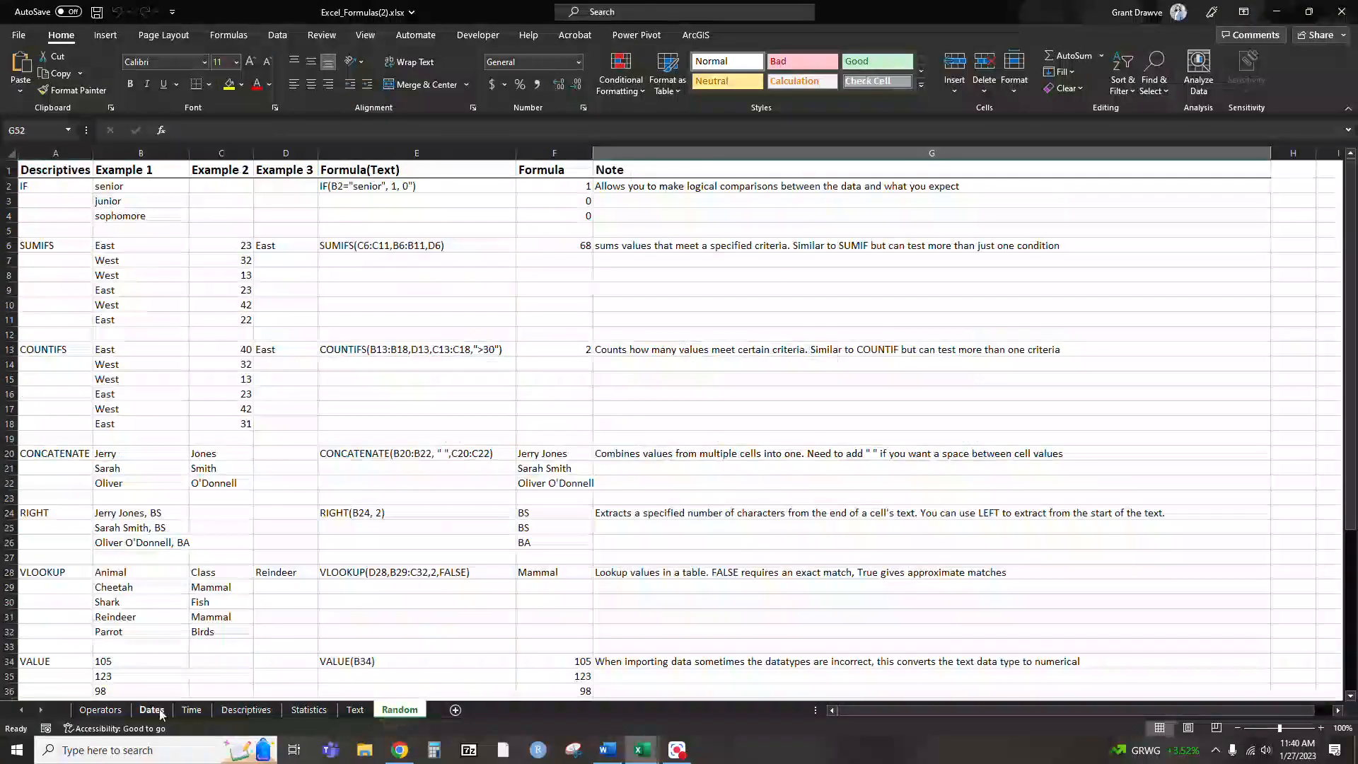
pyautogui.click(163, 711)
pyautogui.click(177, 711)
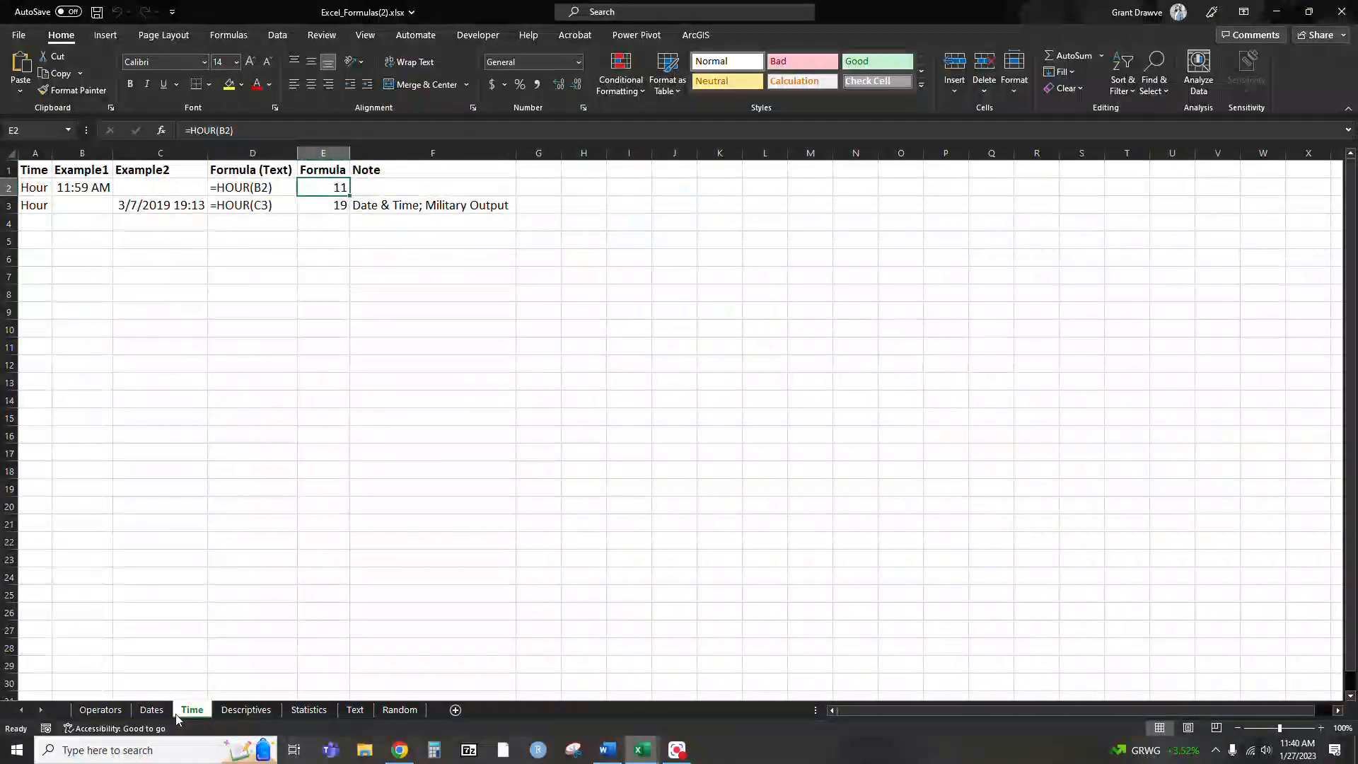
pyautogui.click(164, 713)
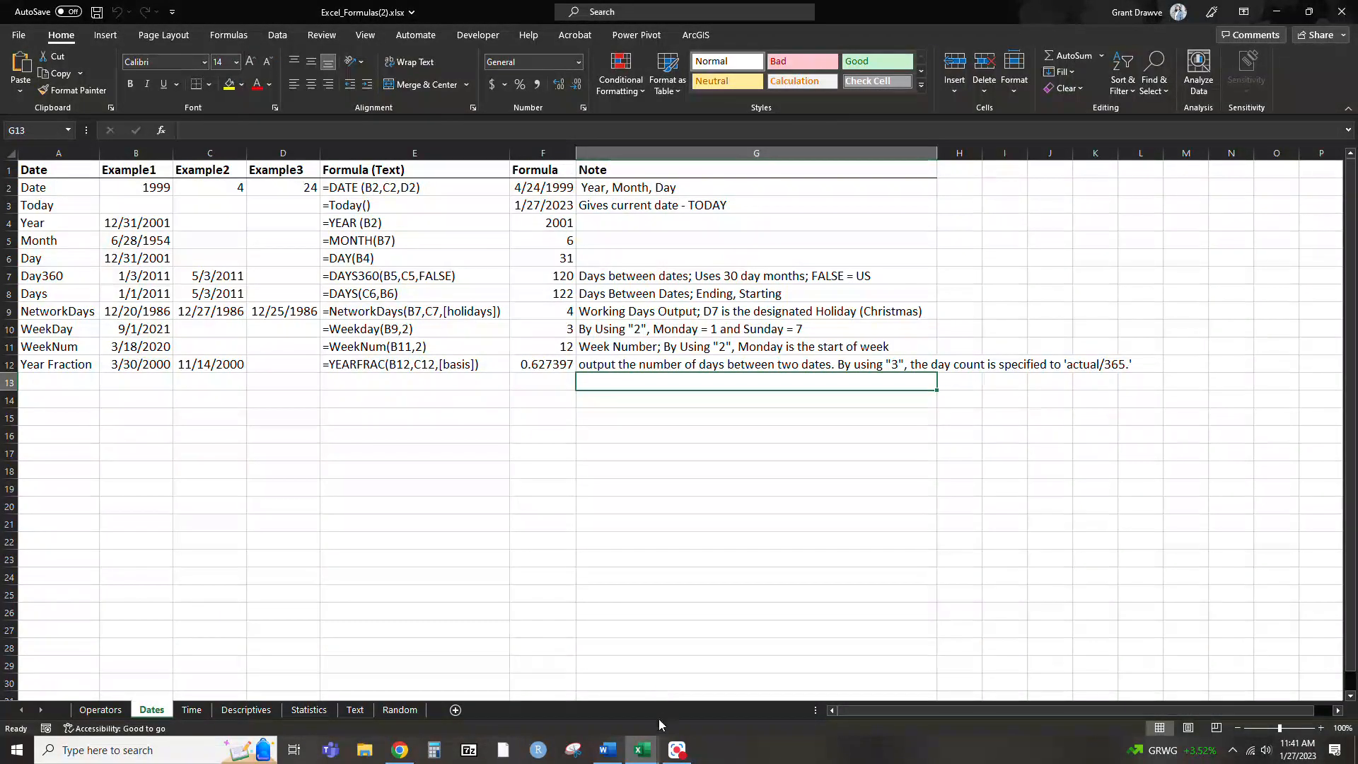
# Switch to the LRPD_Jan27_2023.csv workbook and autofit the width of all its columns
pyautogui.moveTo(653, 741)
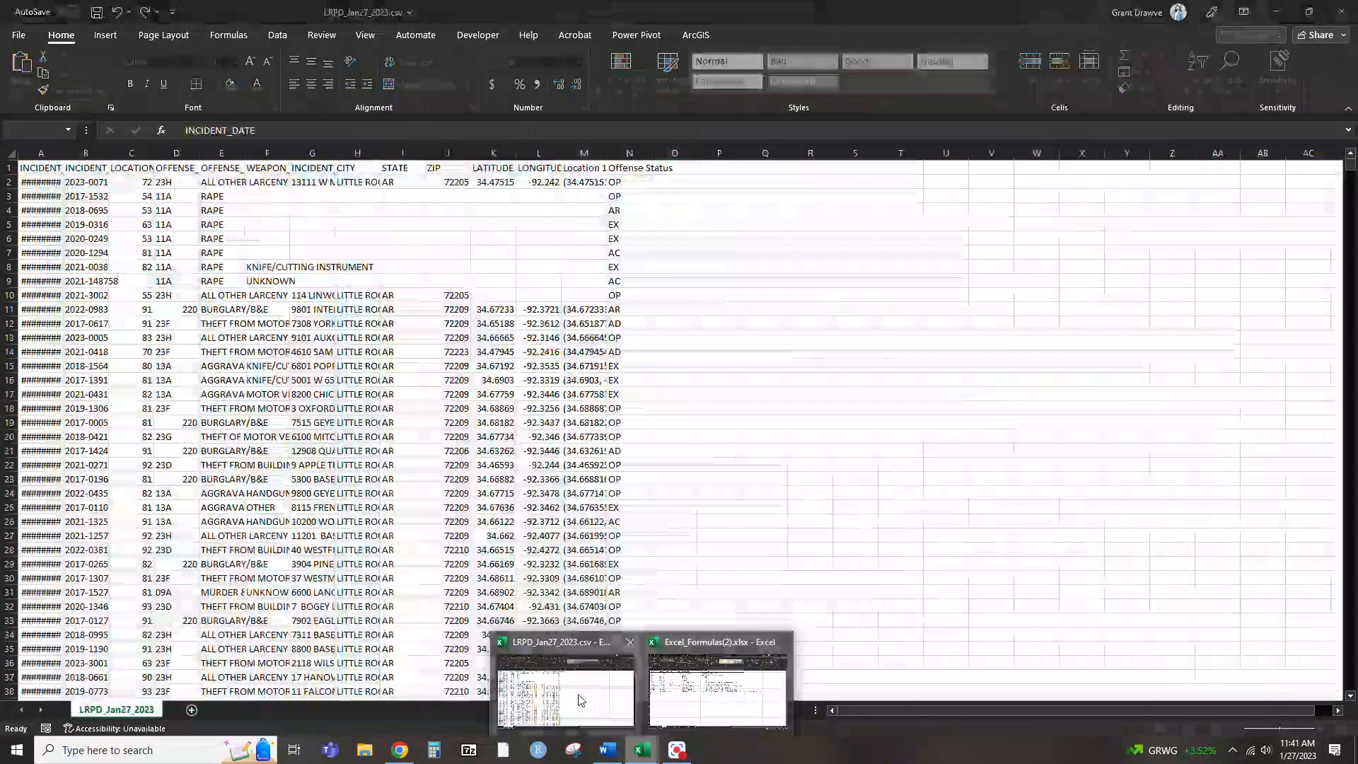
pyautogui.click(581, 701)
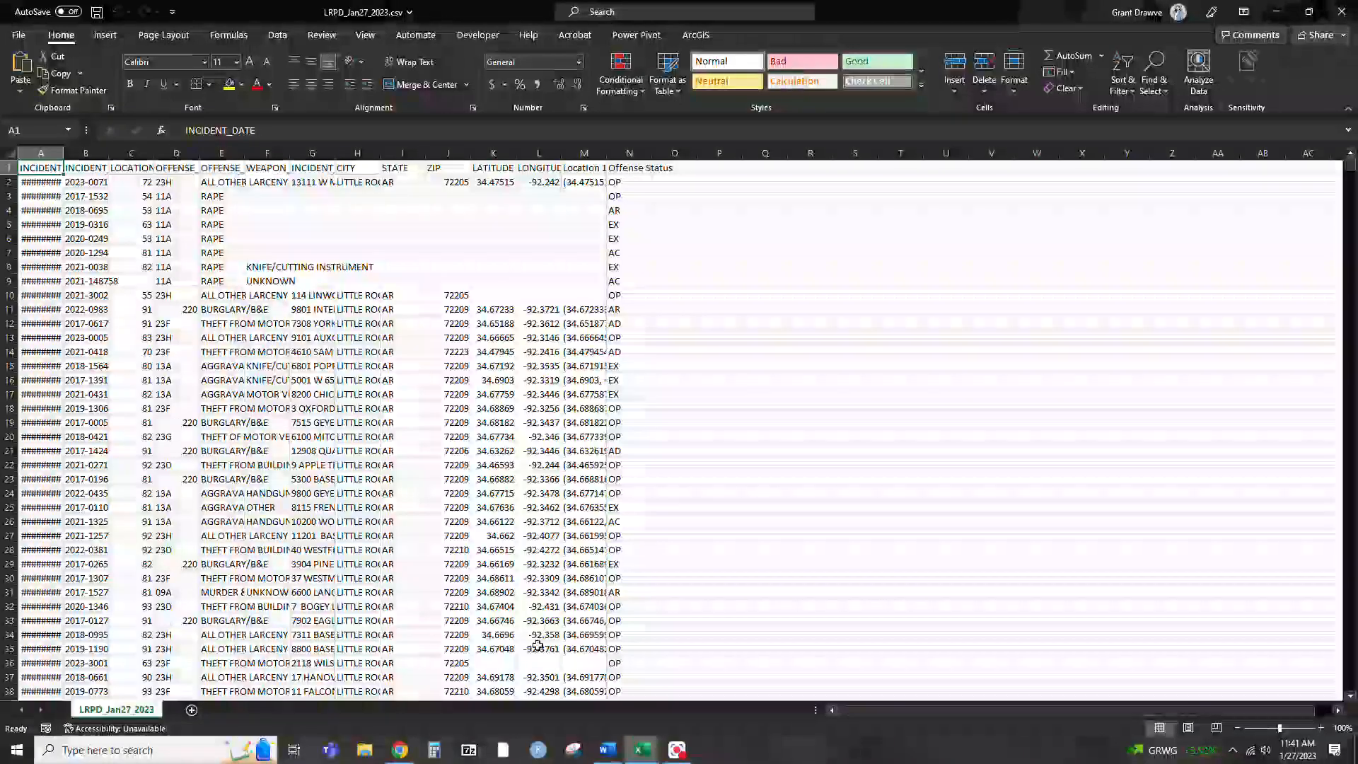
pyautogui.click(10, 153)
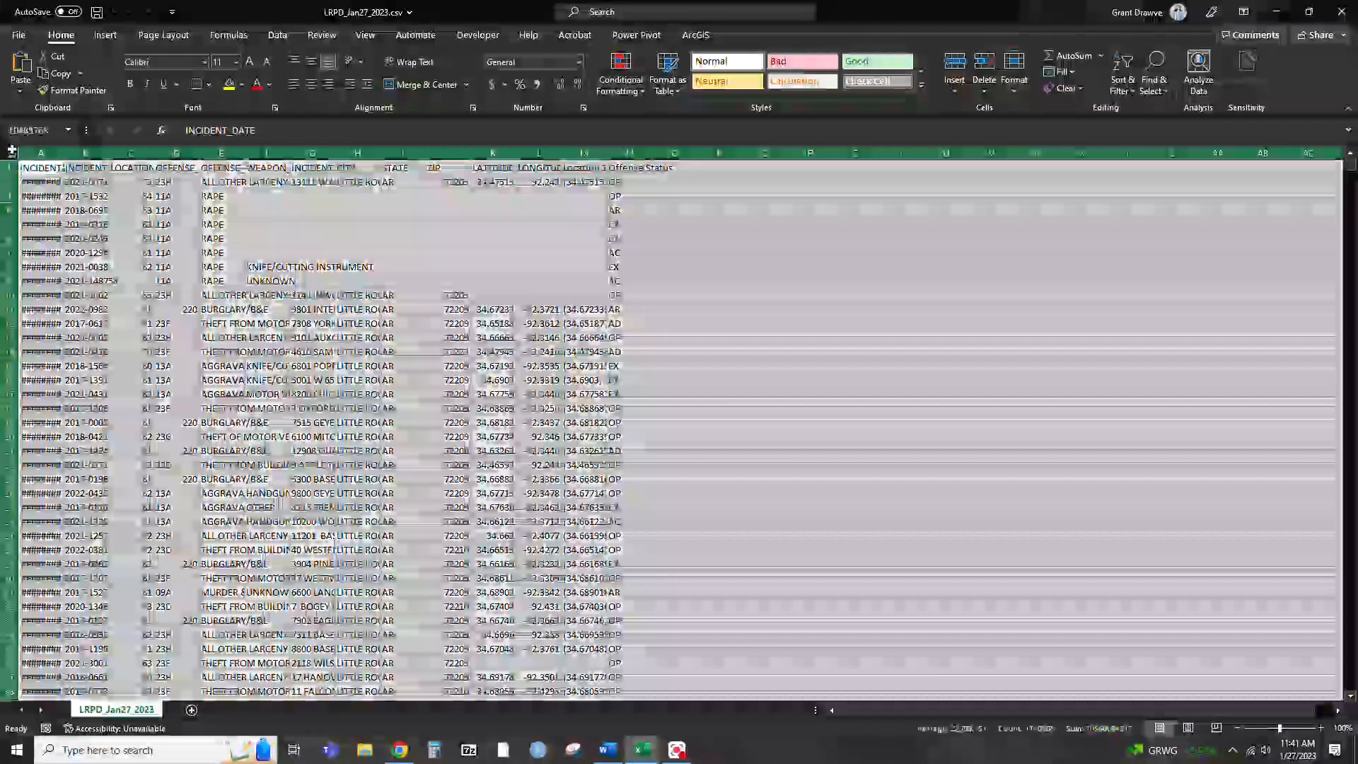
pyautogui.doubleClick(66, 154)
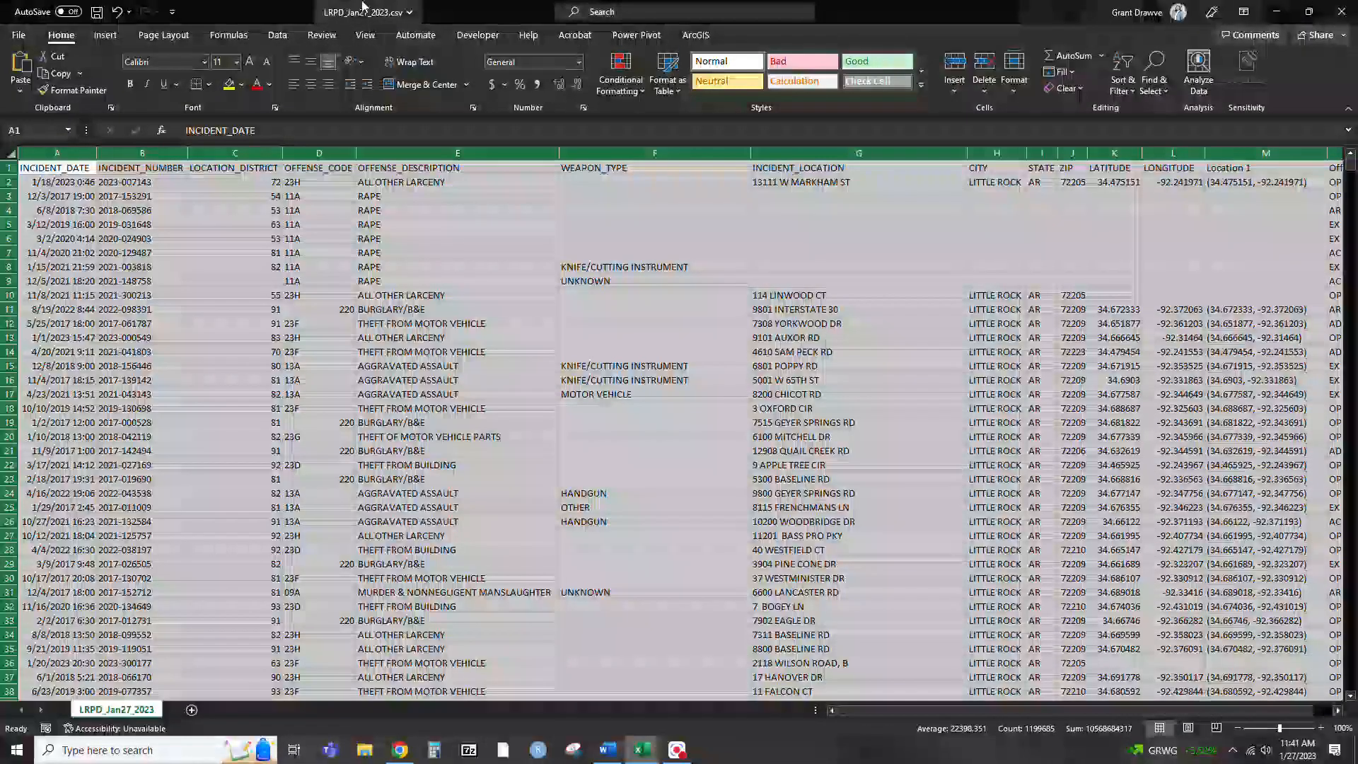
# Save the CSV file as an Excel Workbook (*.xlsx) named LRPD_Jan27_2023 in the Spring2023 folder
pyautogui.click(19, 35)
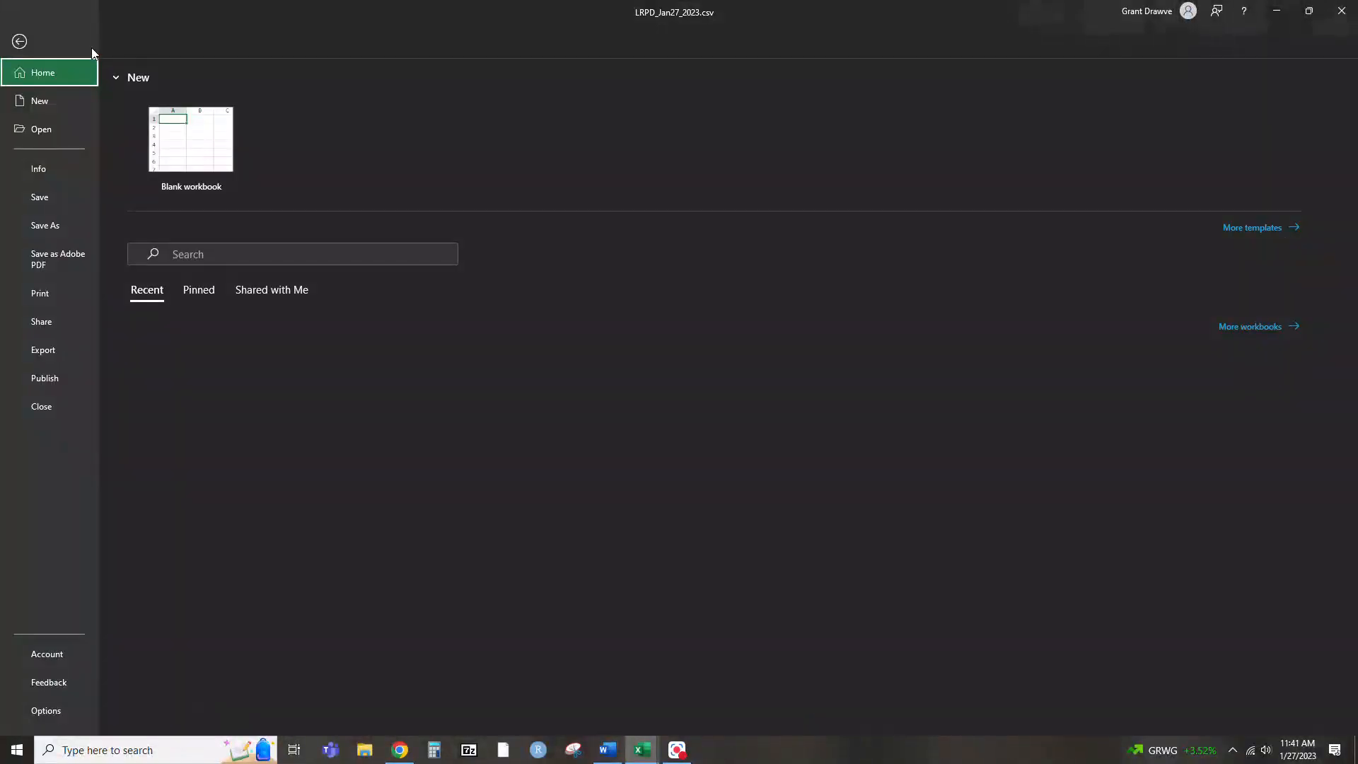
pyautogui.click(54, 227)
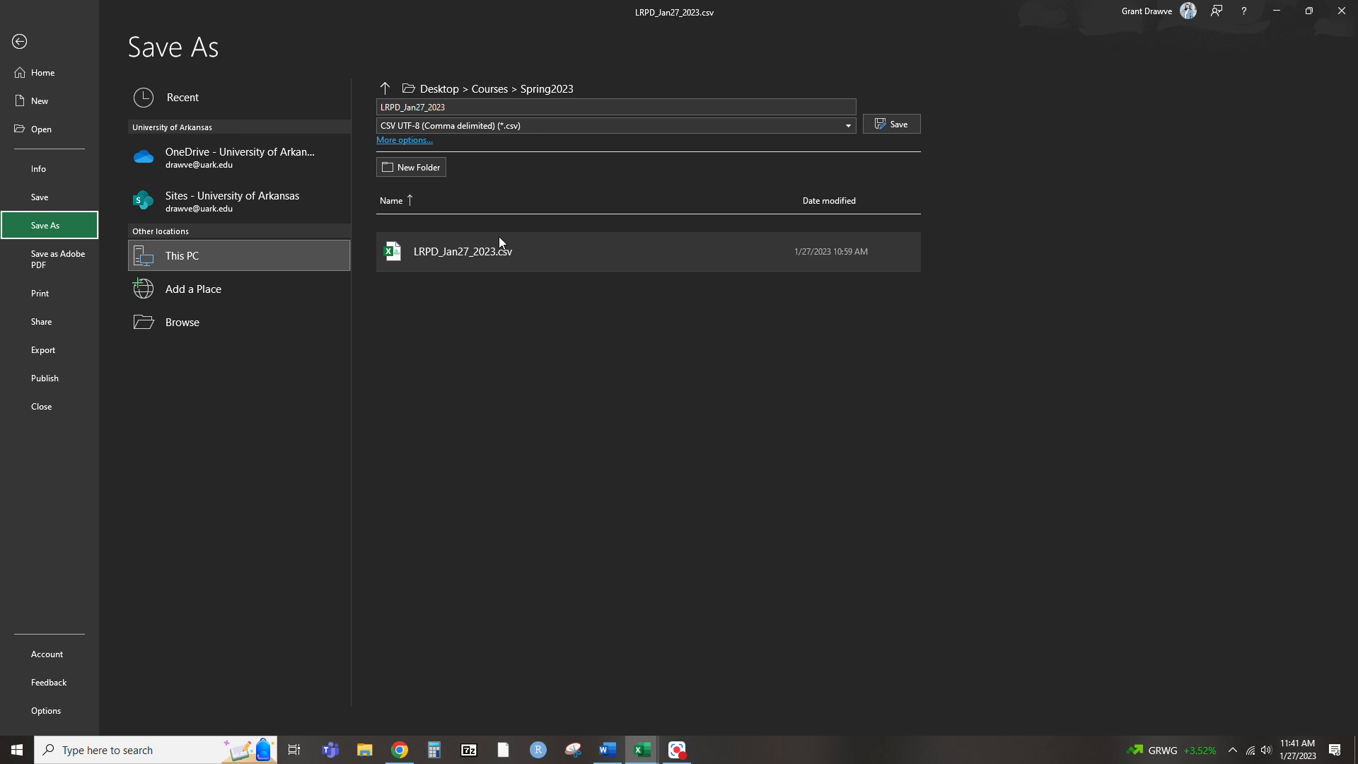
pyautogui.click(514, 125)
pyautogui.click(505, 140)
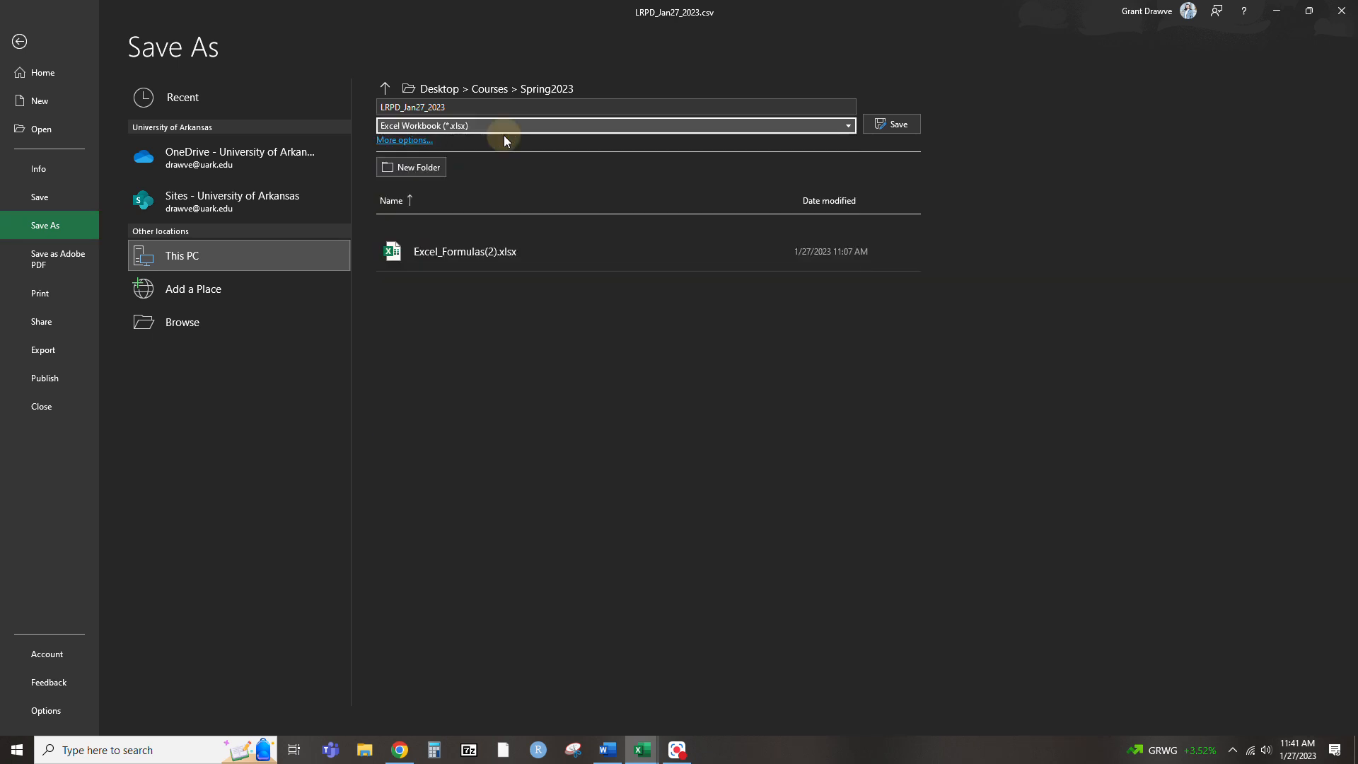
pyautogui.click(911, 126)
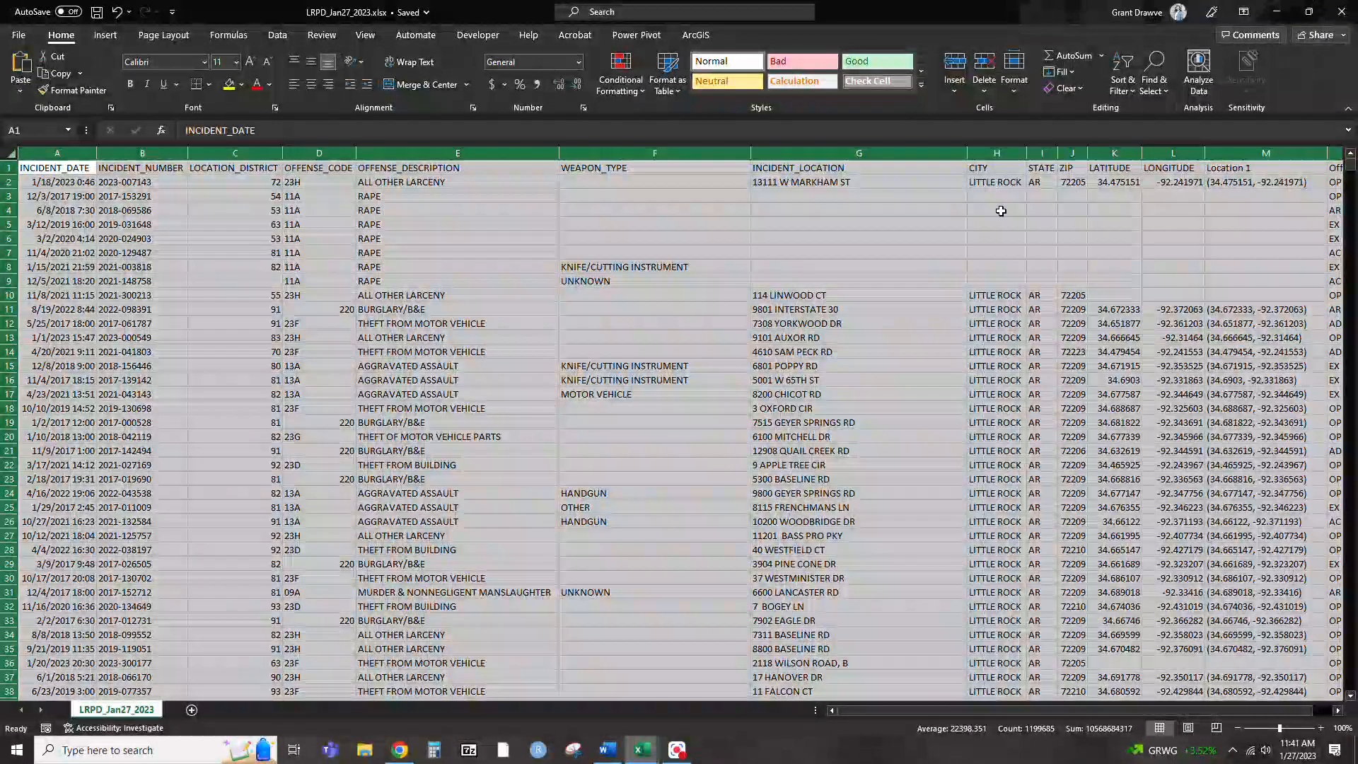
pyautogui.click(1123, 75)
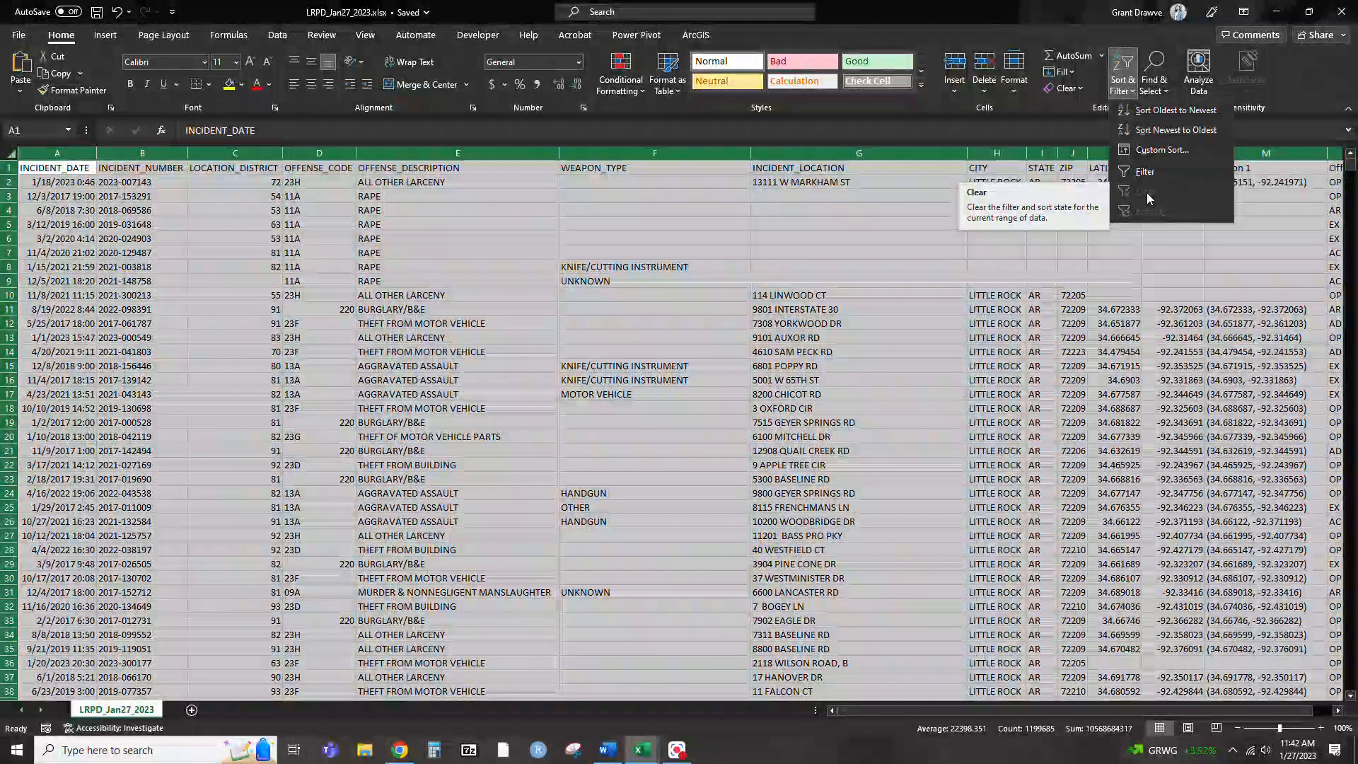
pyautogui.click(457, 380)
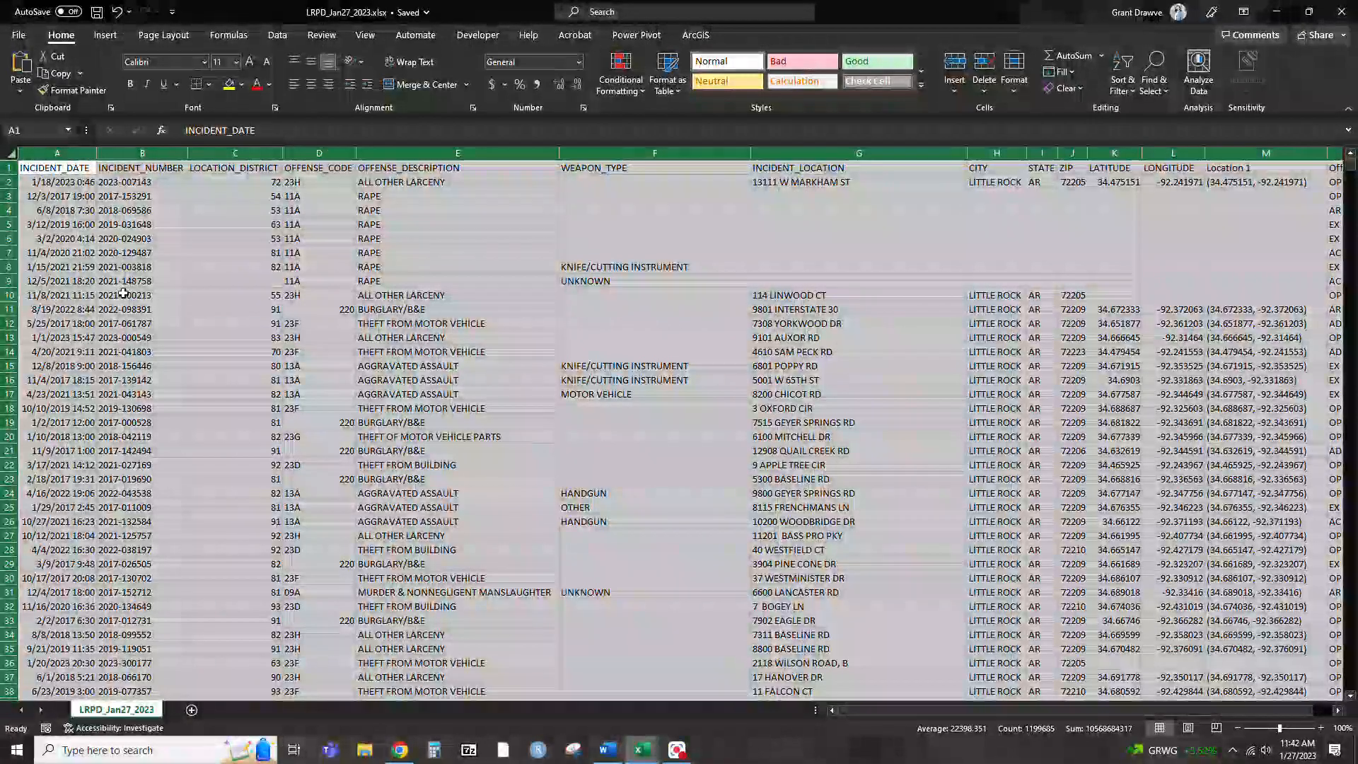
pyautogui.click(125, 282)
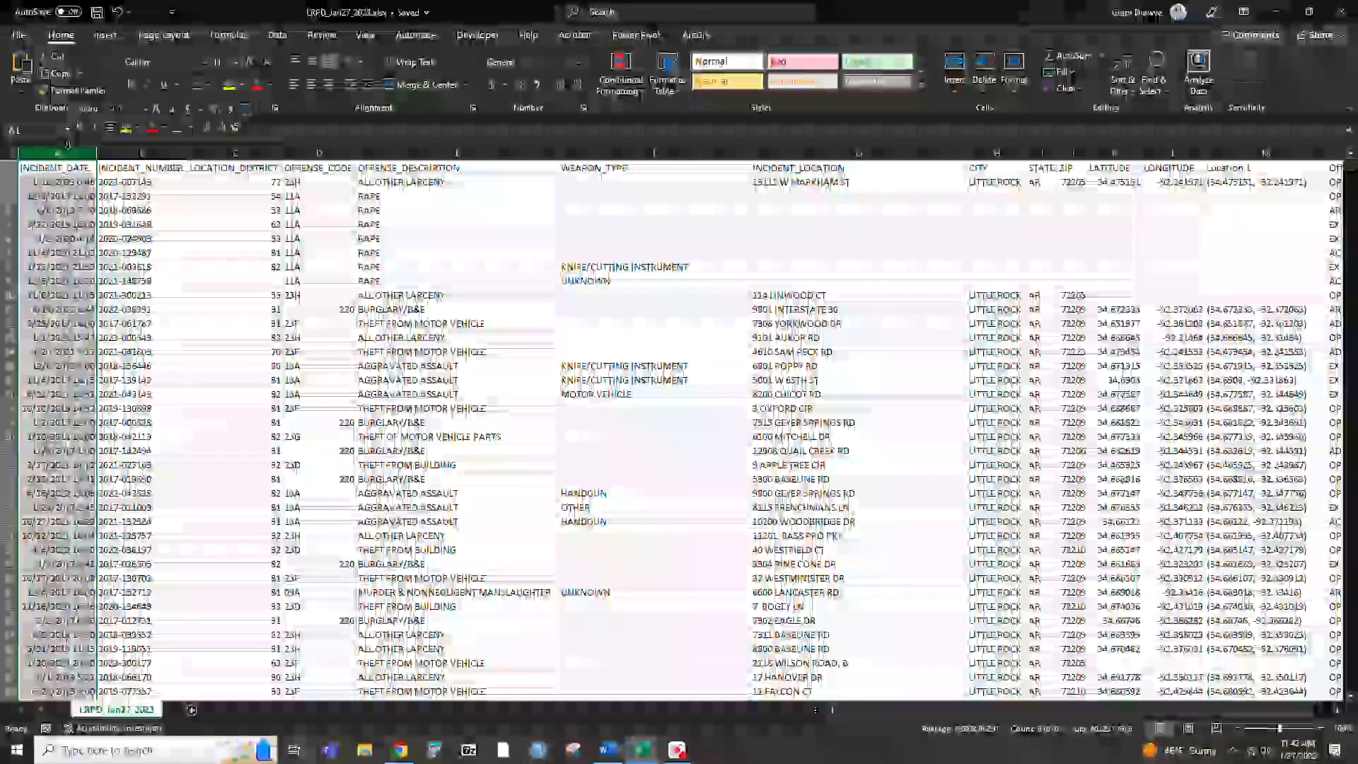
pyautogui.rightClick(68, 146)
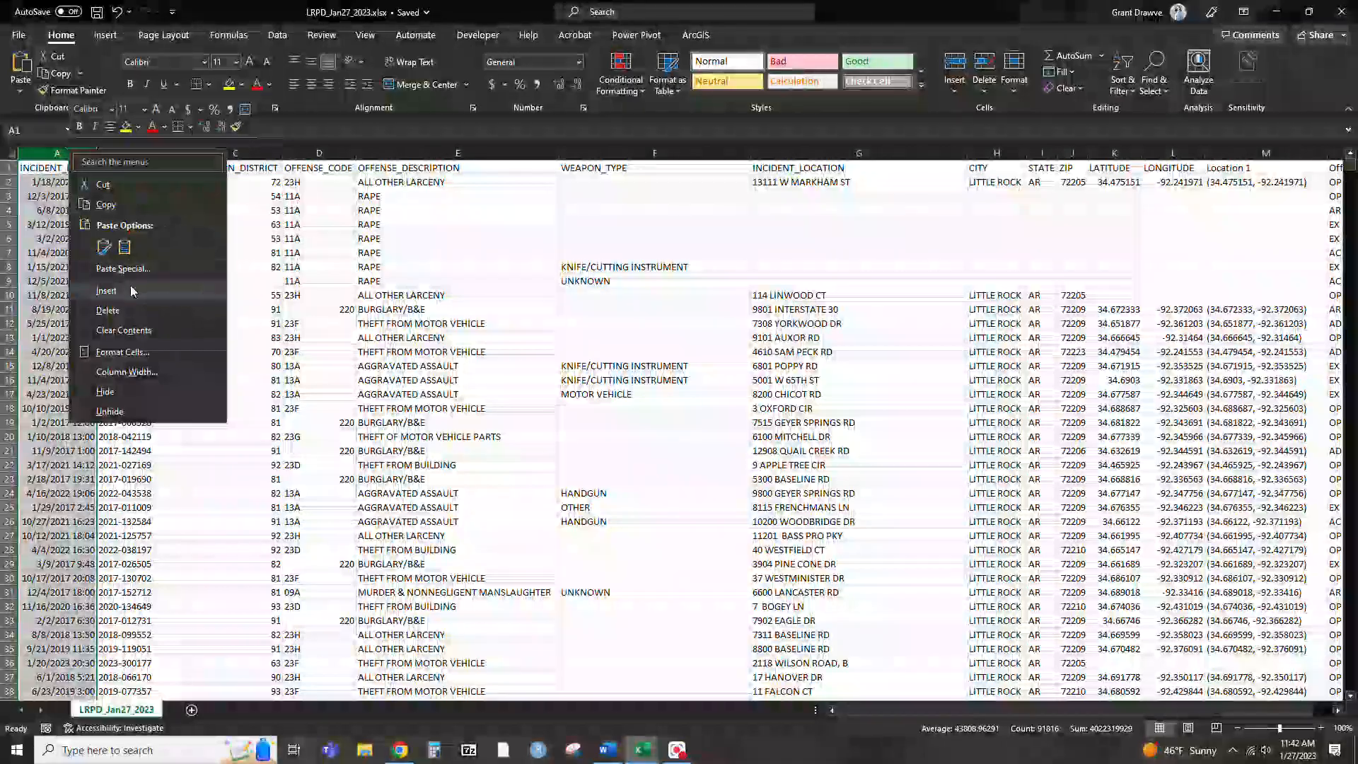
pyautogui.click(107, 291)
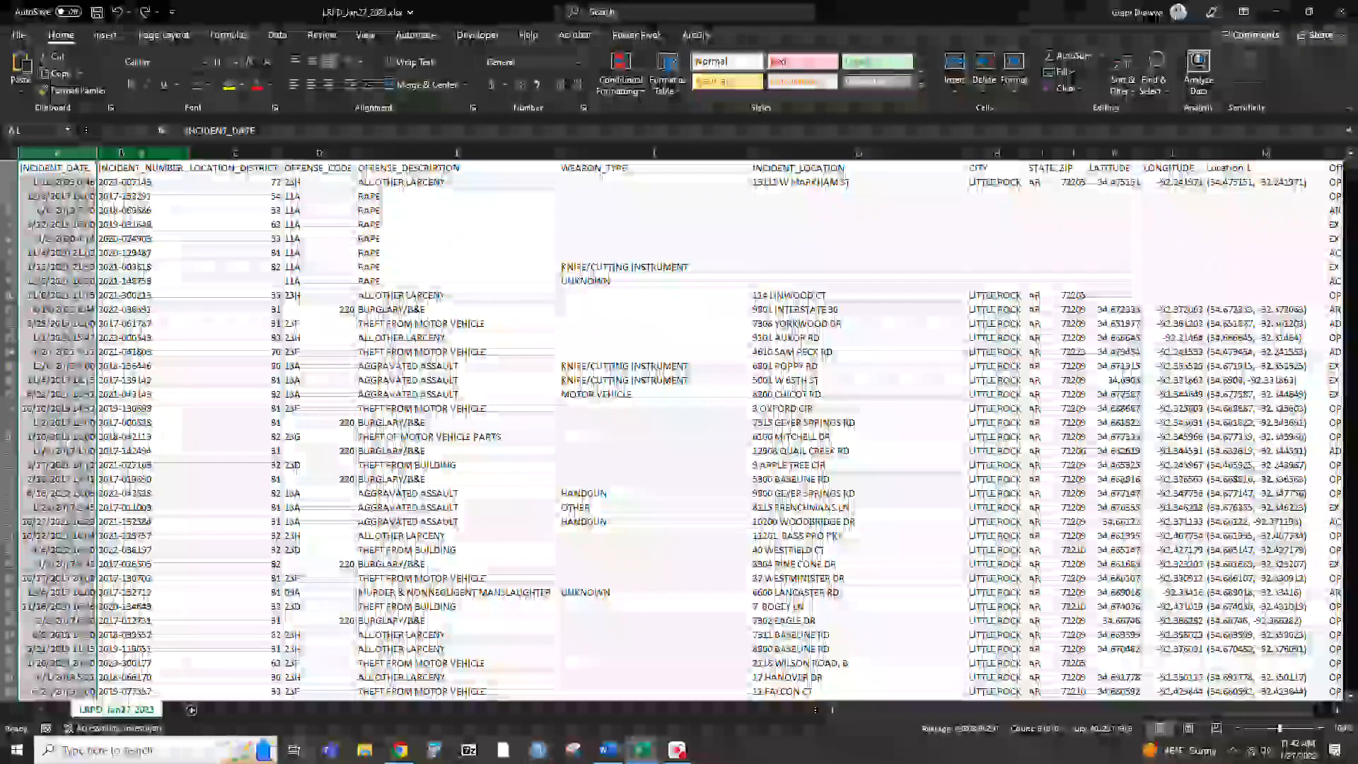
# Insert five blank columns between the INCIDENT_DATE and INCIDENT_NUMBER columns
pyautogui.rightClick(125, 160)
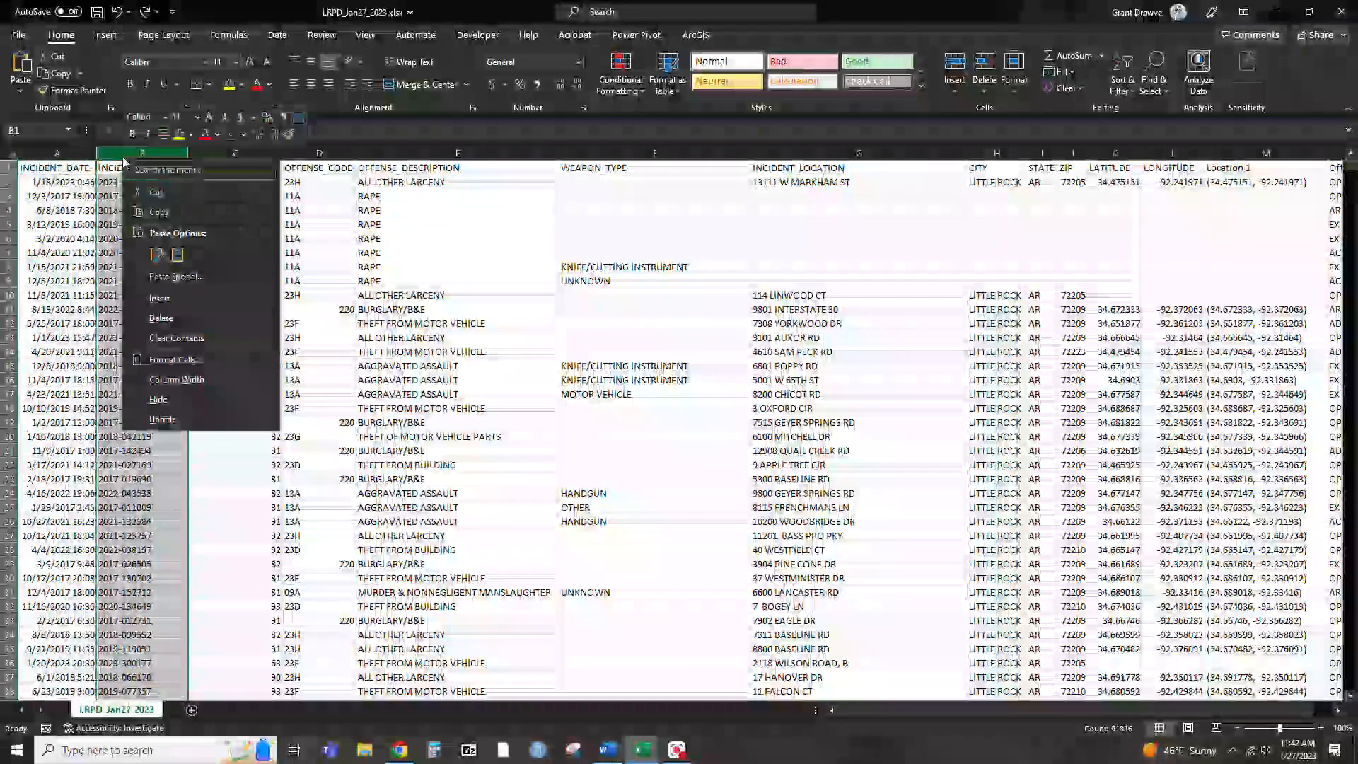
pyautogui.click(158, 304)
pyautogui.rightClick(161, 150)
pyautogui.click(194, 299)
pyautogui.rightClick(158, 153)
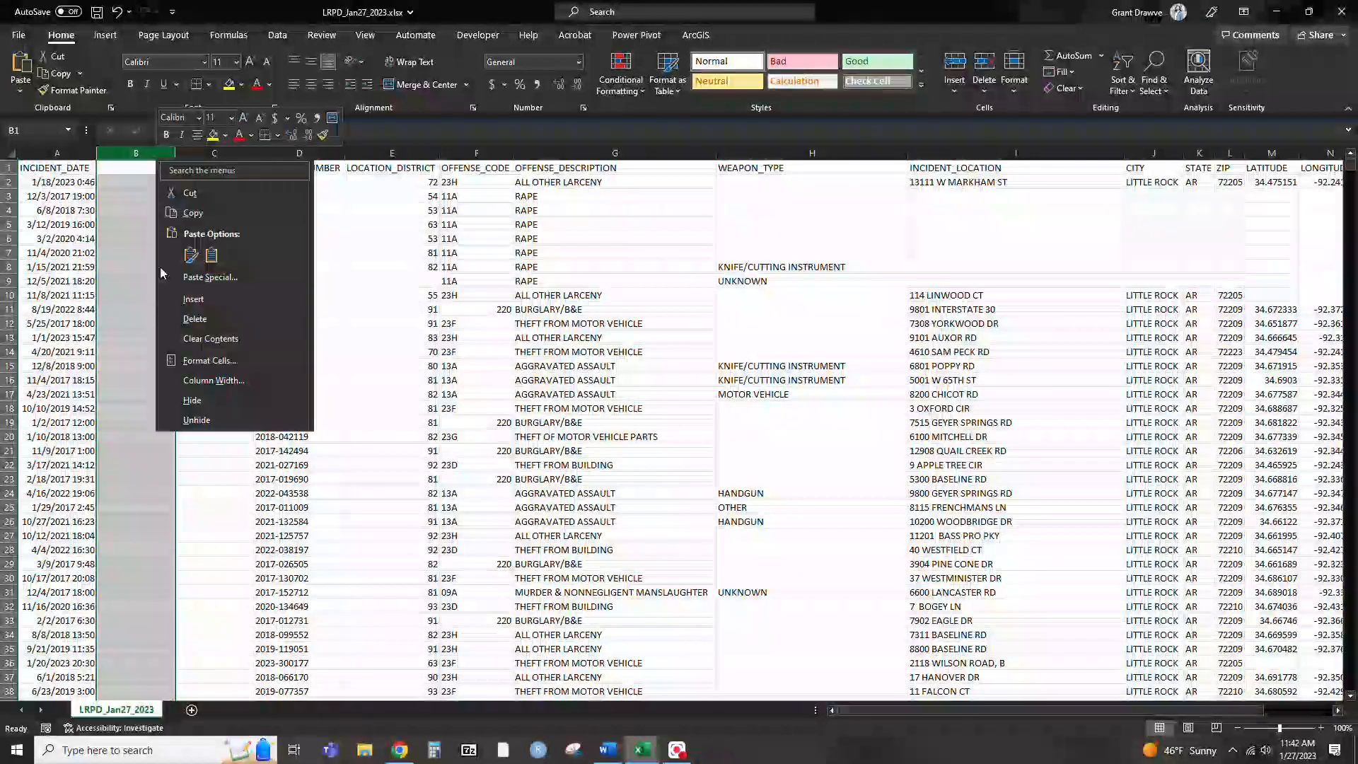
pyautogui.click(193, 299)
pyautogui.rightClick(165, 152)
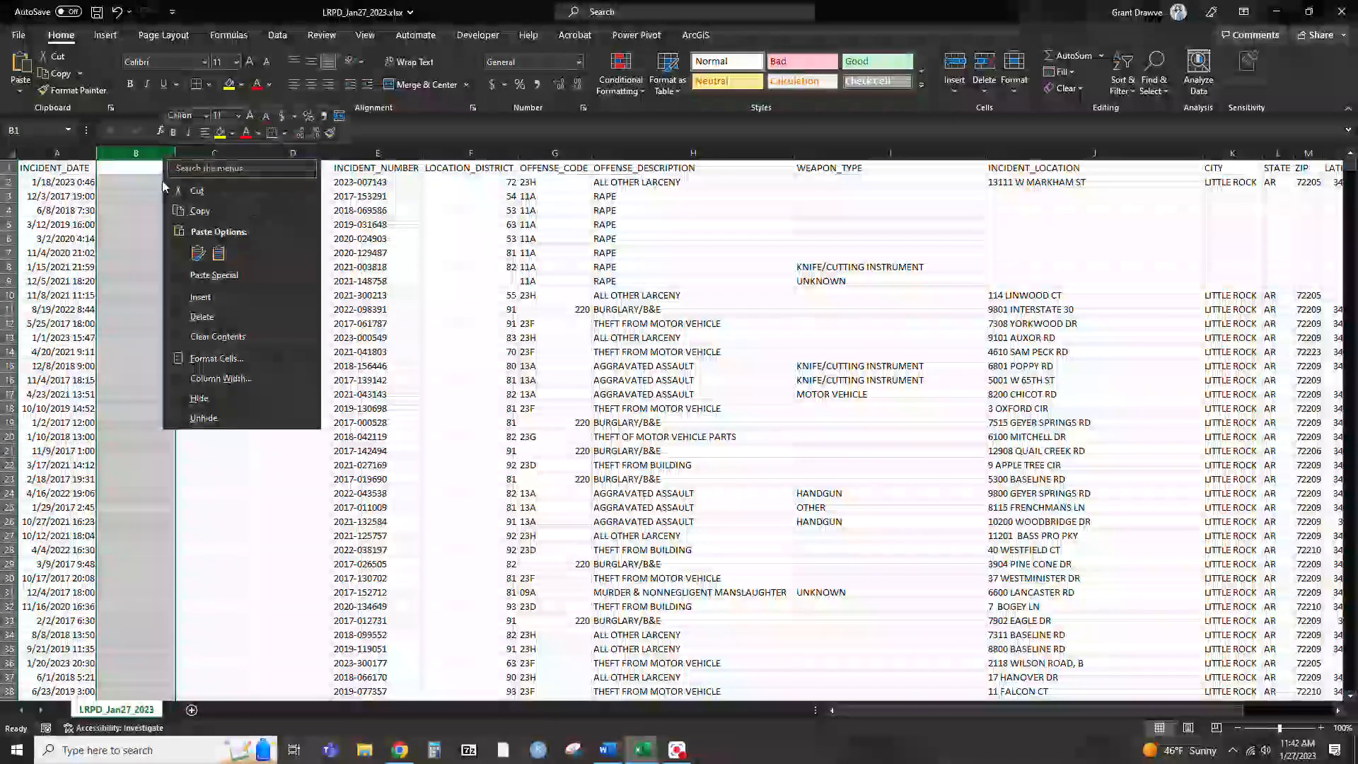
pyautogui.click(221, 297)
pyautogui.rightClick(158, 153)
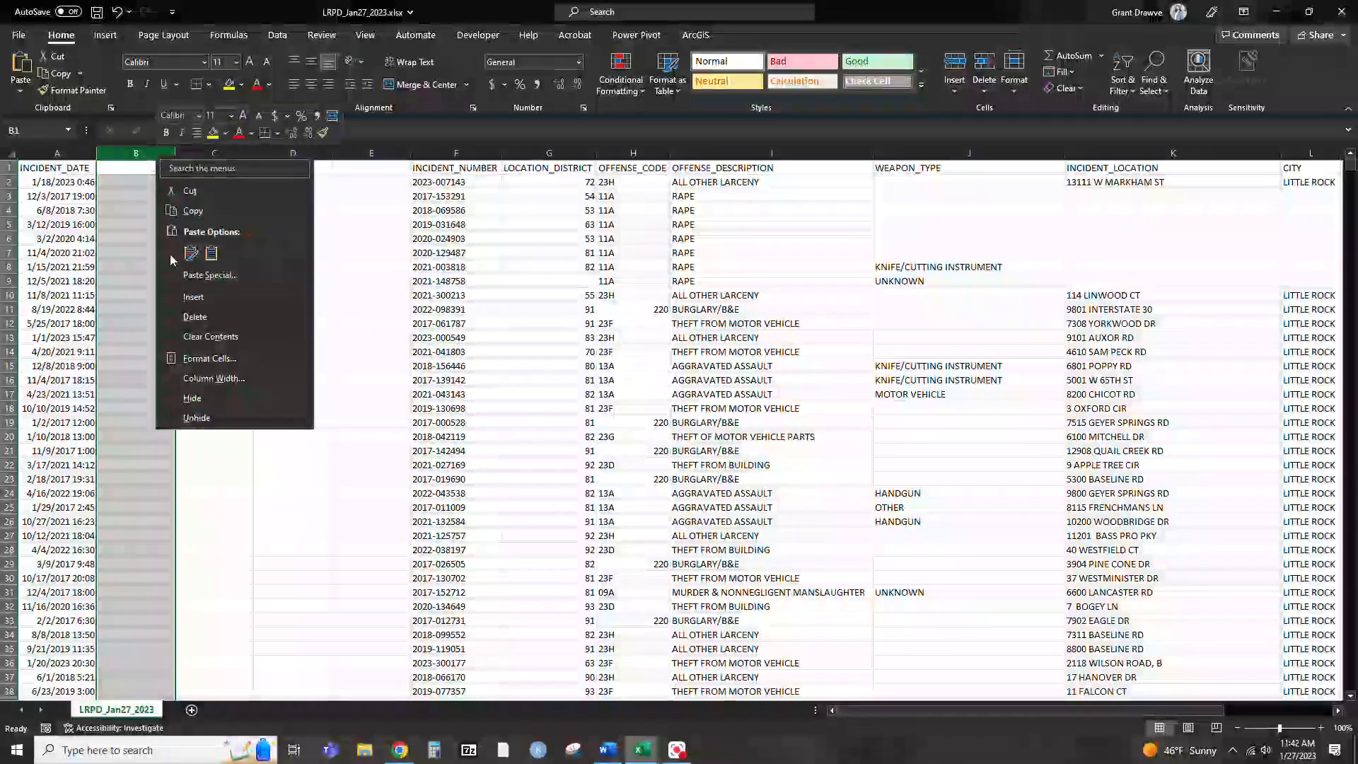
pyautogui.click(192, 304)
# Enter the headers Year, Month and Month_Text in cells B1 to D1
pyautogui.click(129, 174)
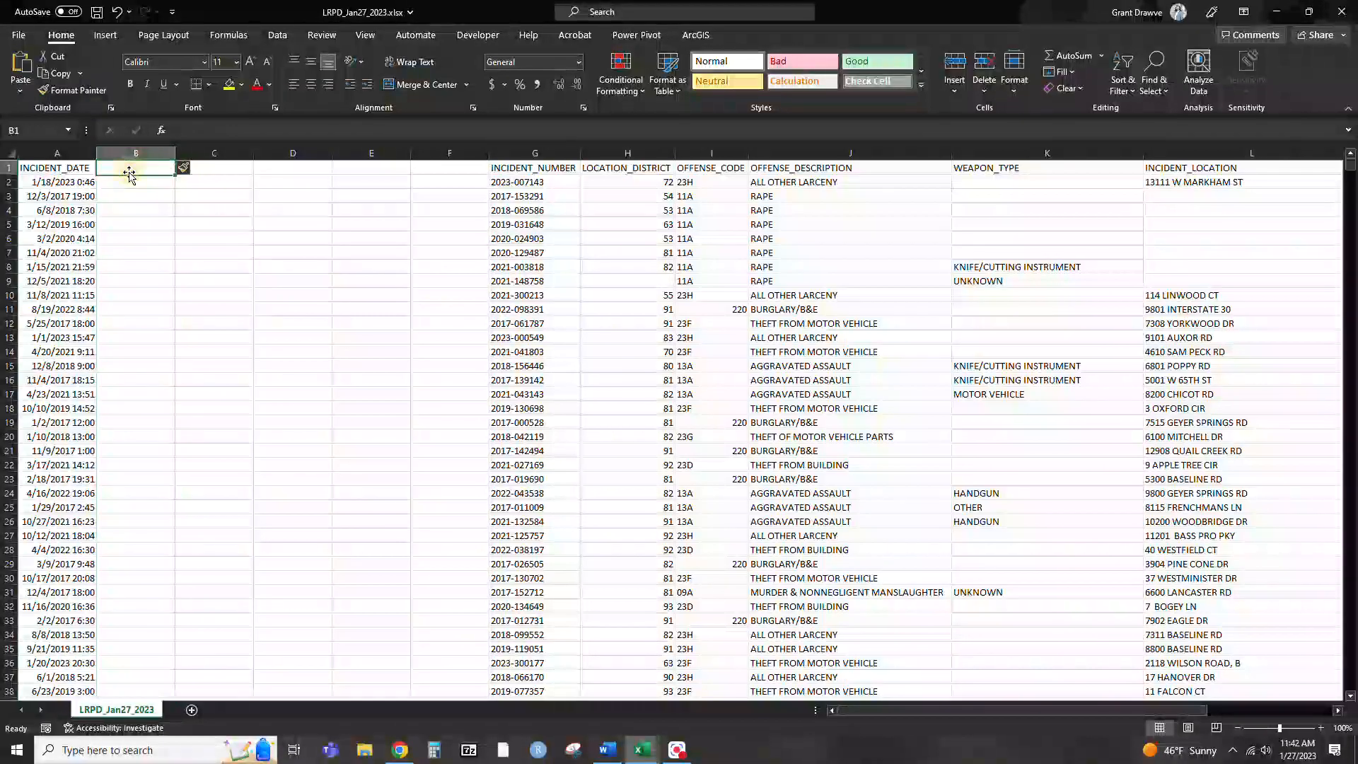
pyautogui.write('Year')
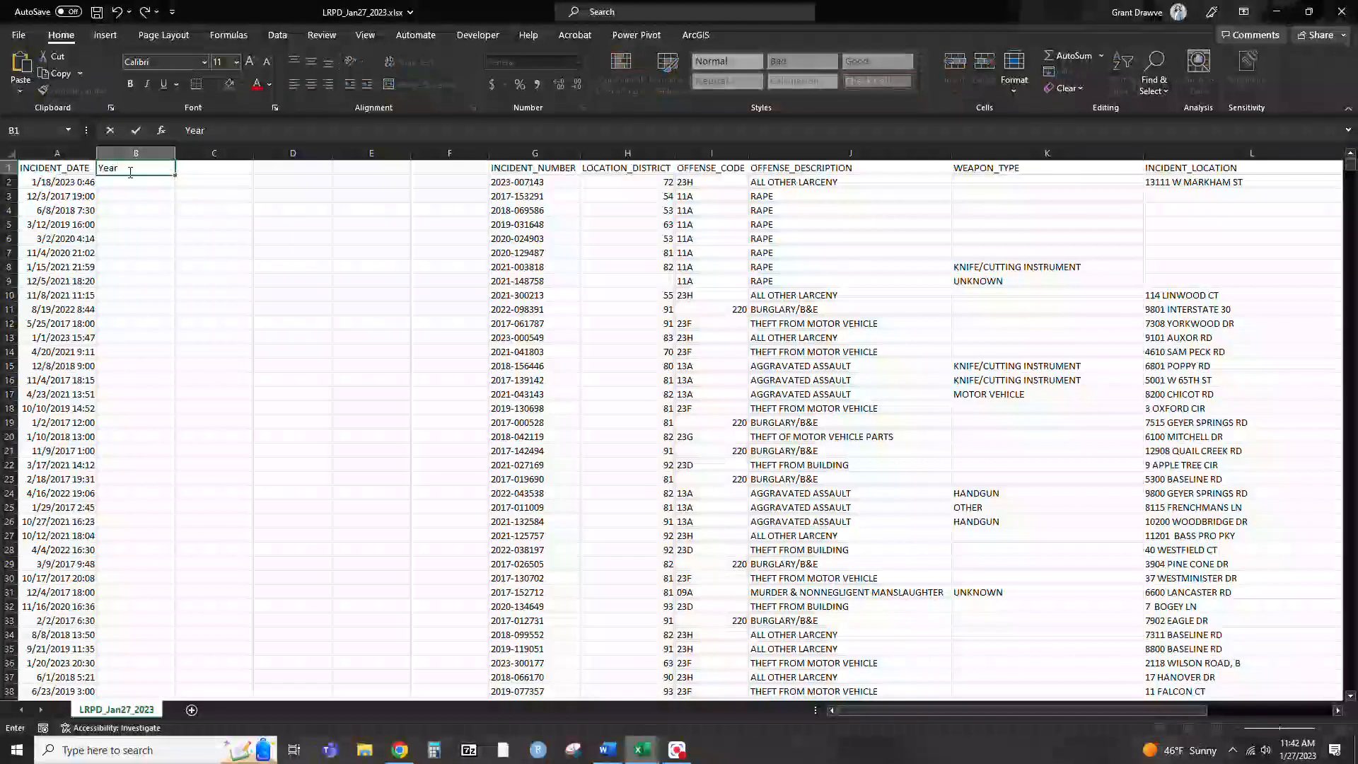
pyautogui.press('Tab')
pyautogui.write('Month')
pyautogui.press('Tab')
pyautogui.write('Month_Text')
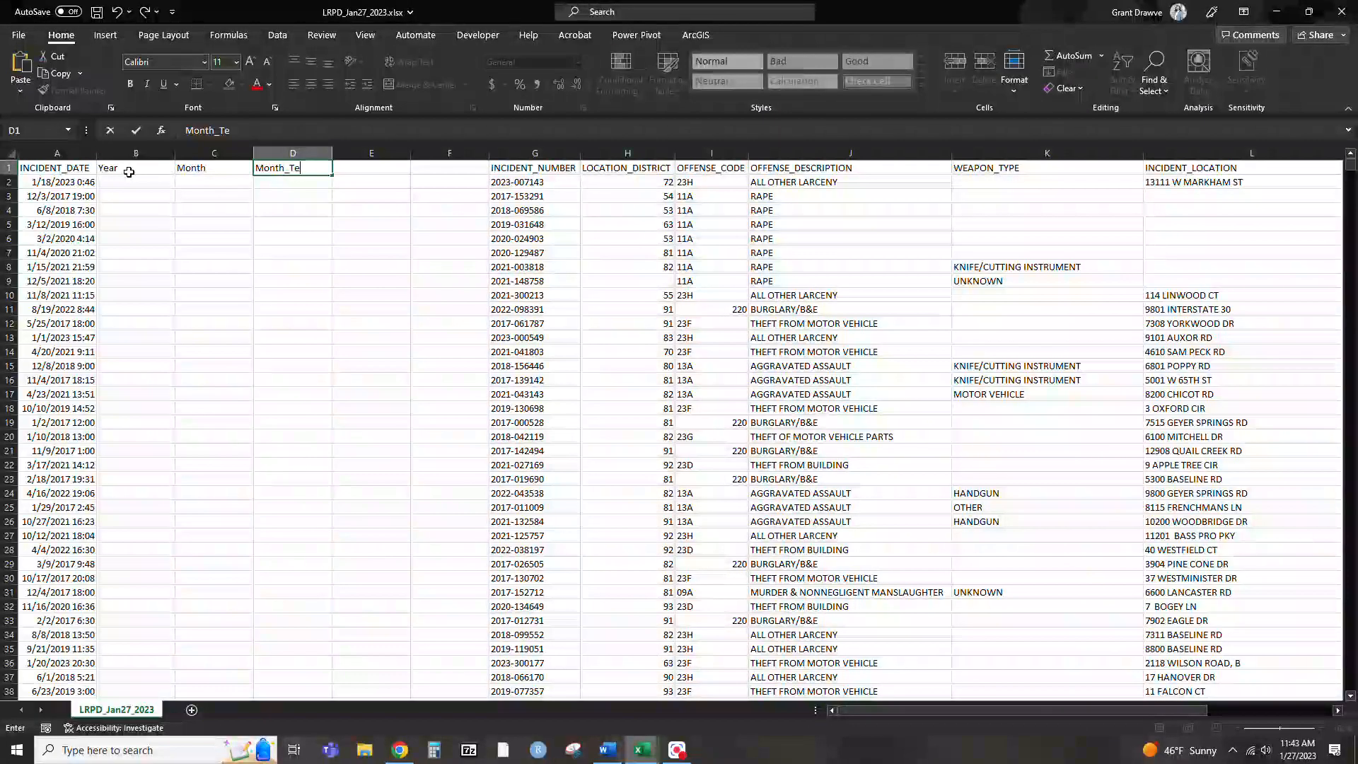
# Enter the headers Day and day_text in cells E1 and F1
pyautogui.press('Tab')
pyautogui.write('Day')
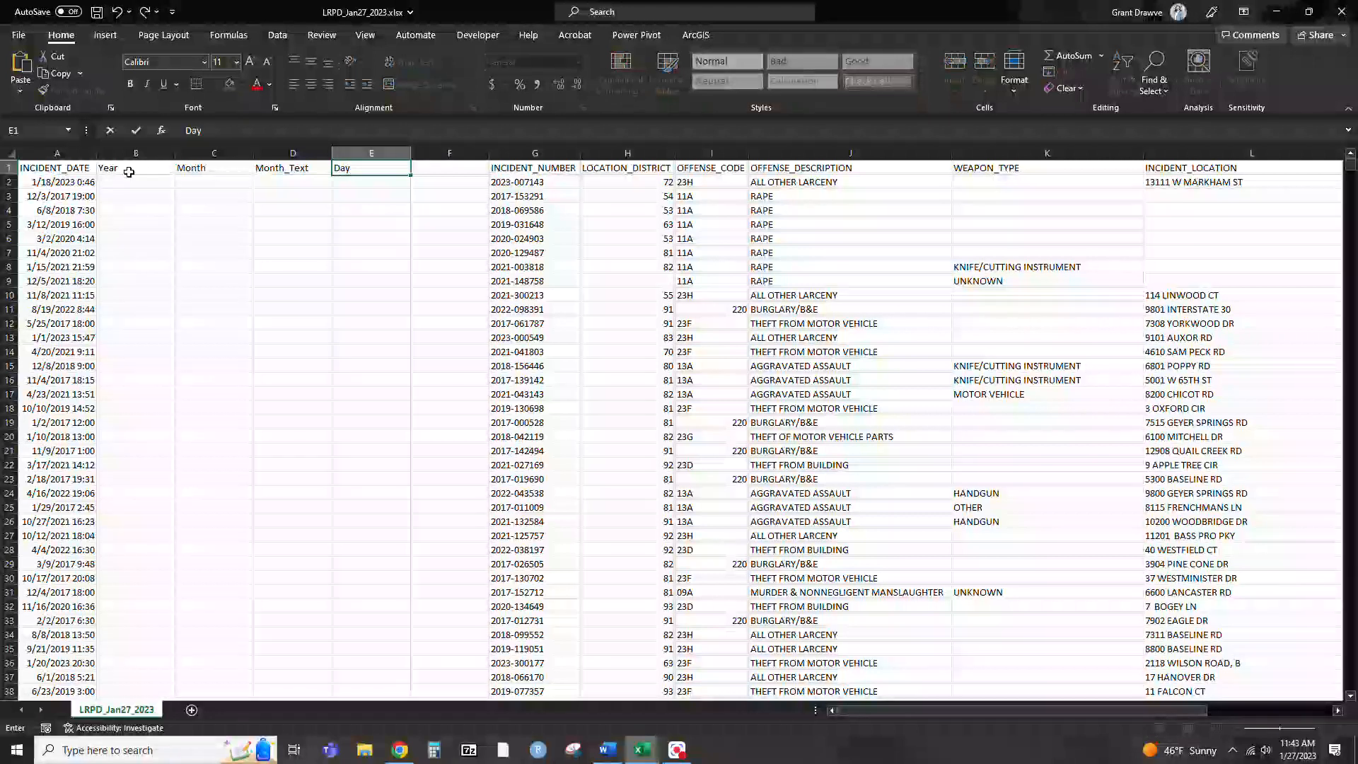
pyautogui.press('Tab')
pyautogui.write('_Day')
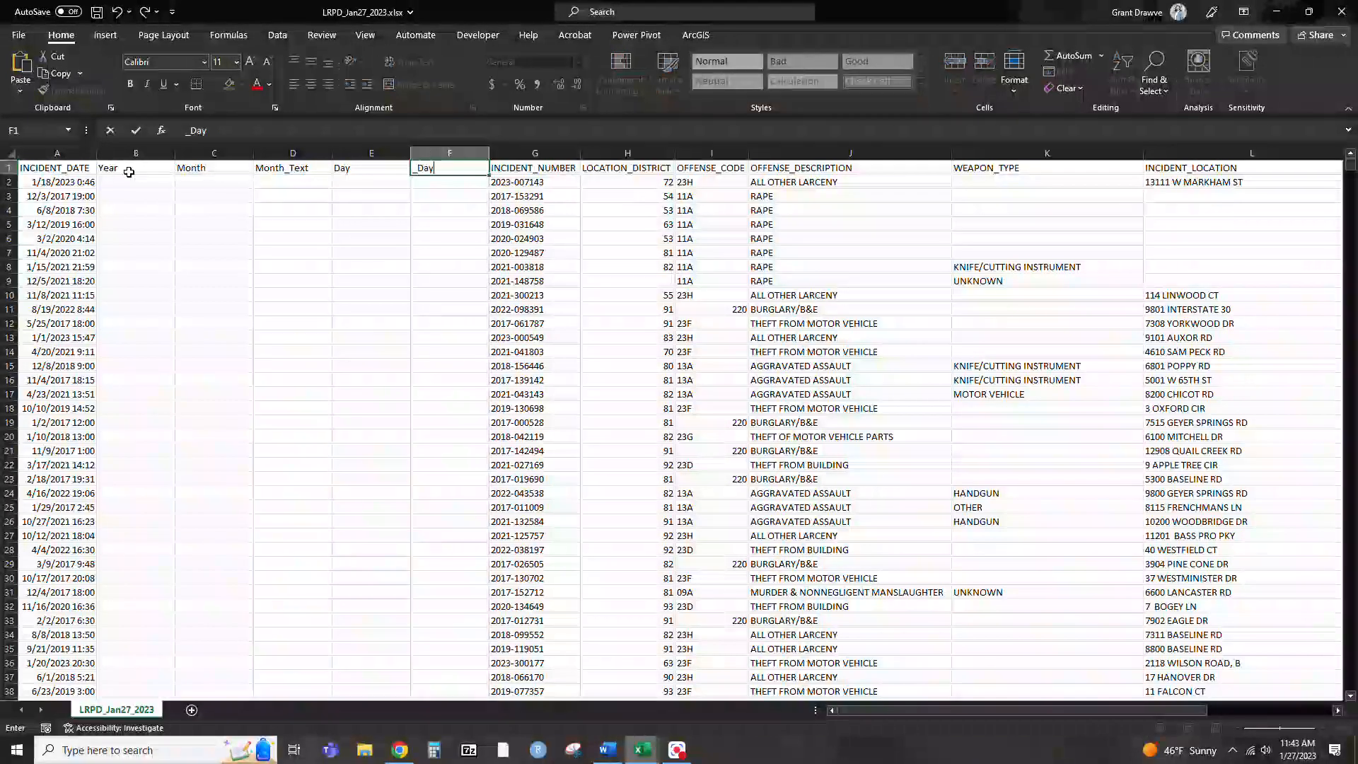
pyautogui.press('BackSpace')
pyautogui.press('BackSpace')
pyautogui.press('BackSpace')
pyautogui.write('day')
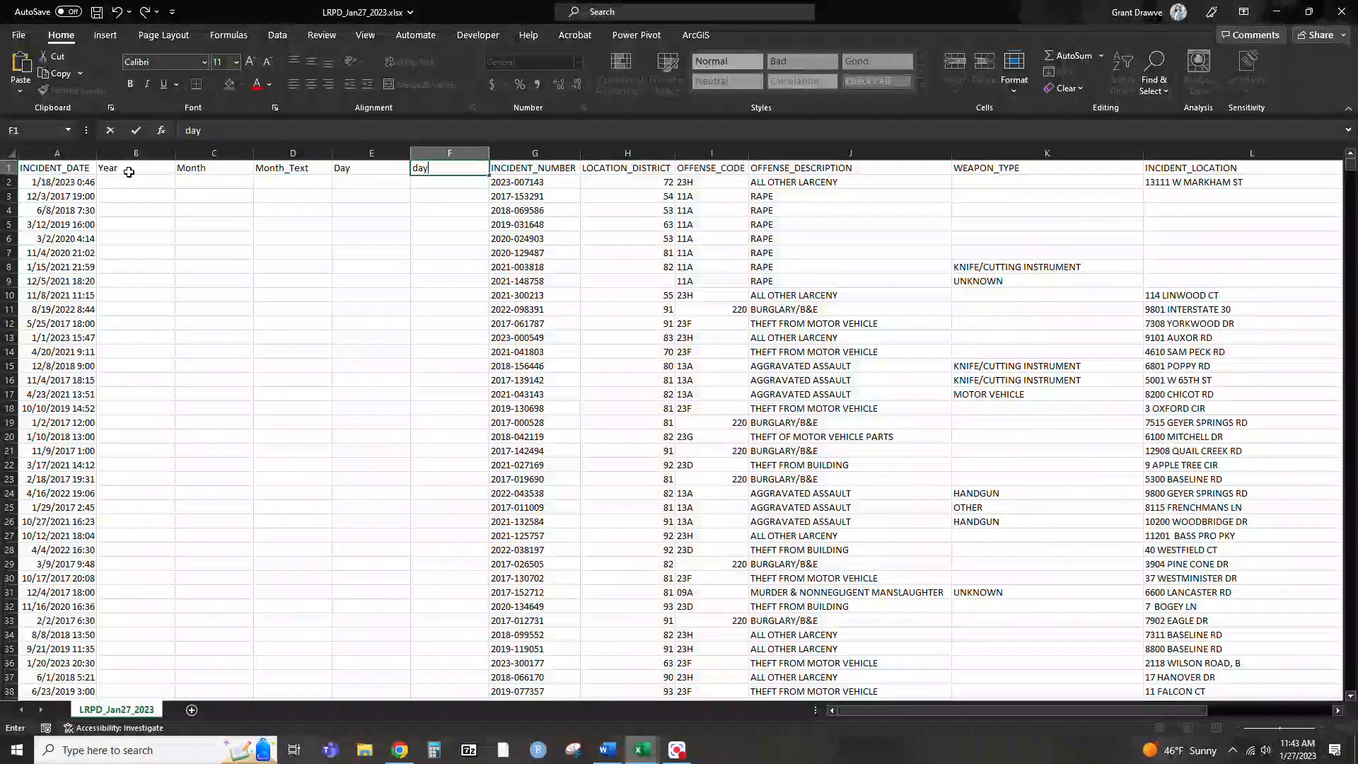
pyautogui.write('_text')
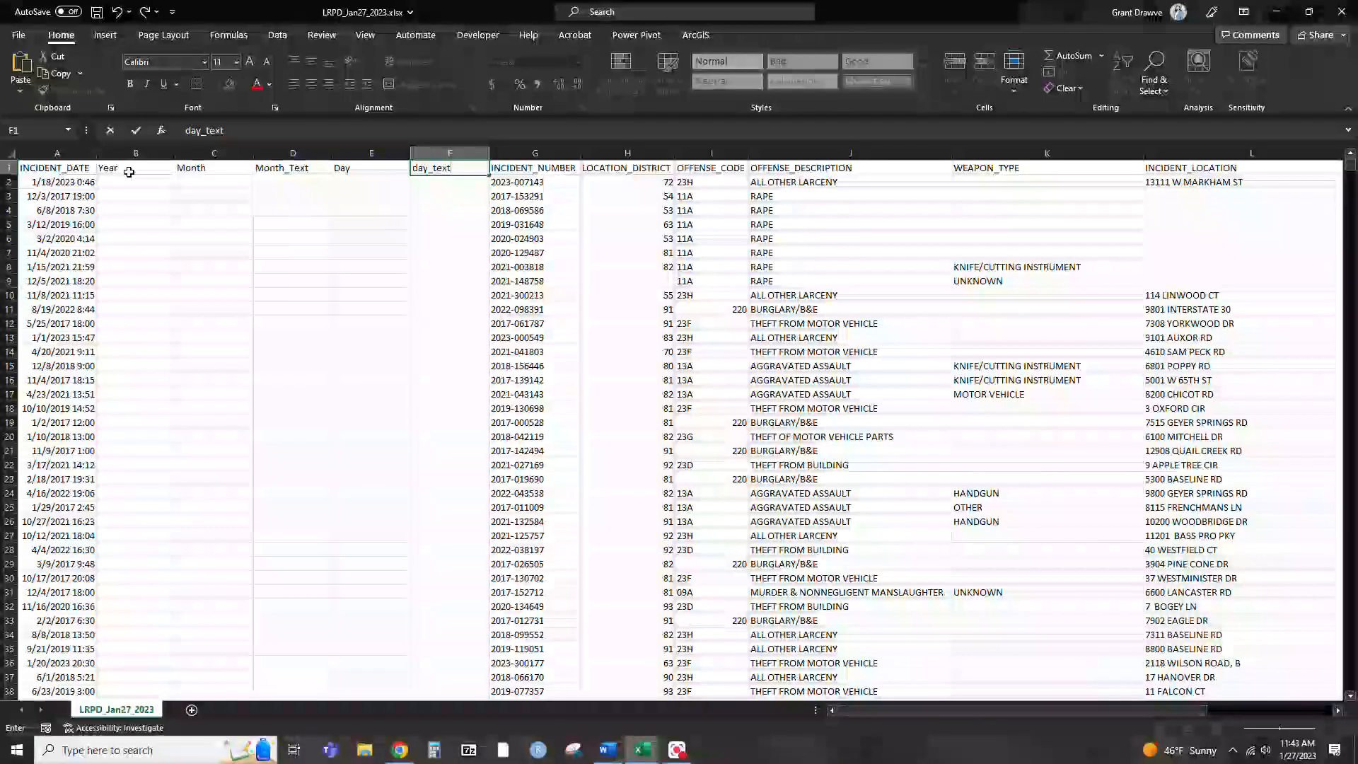
# Enter a YEAR formula in B2 that extracts the year from the incident date in A2
pyautogui.click(130, 176)
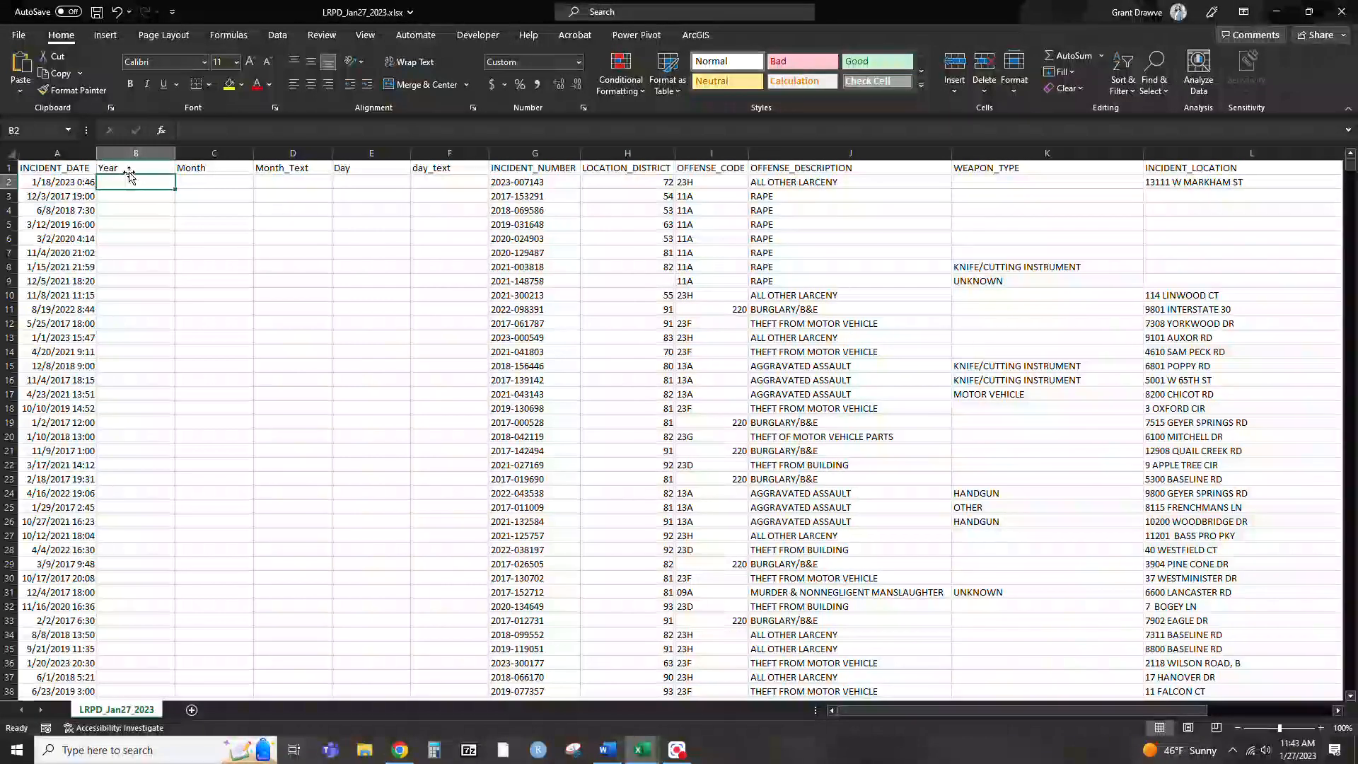
pyautogui.write('=')
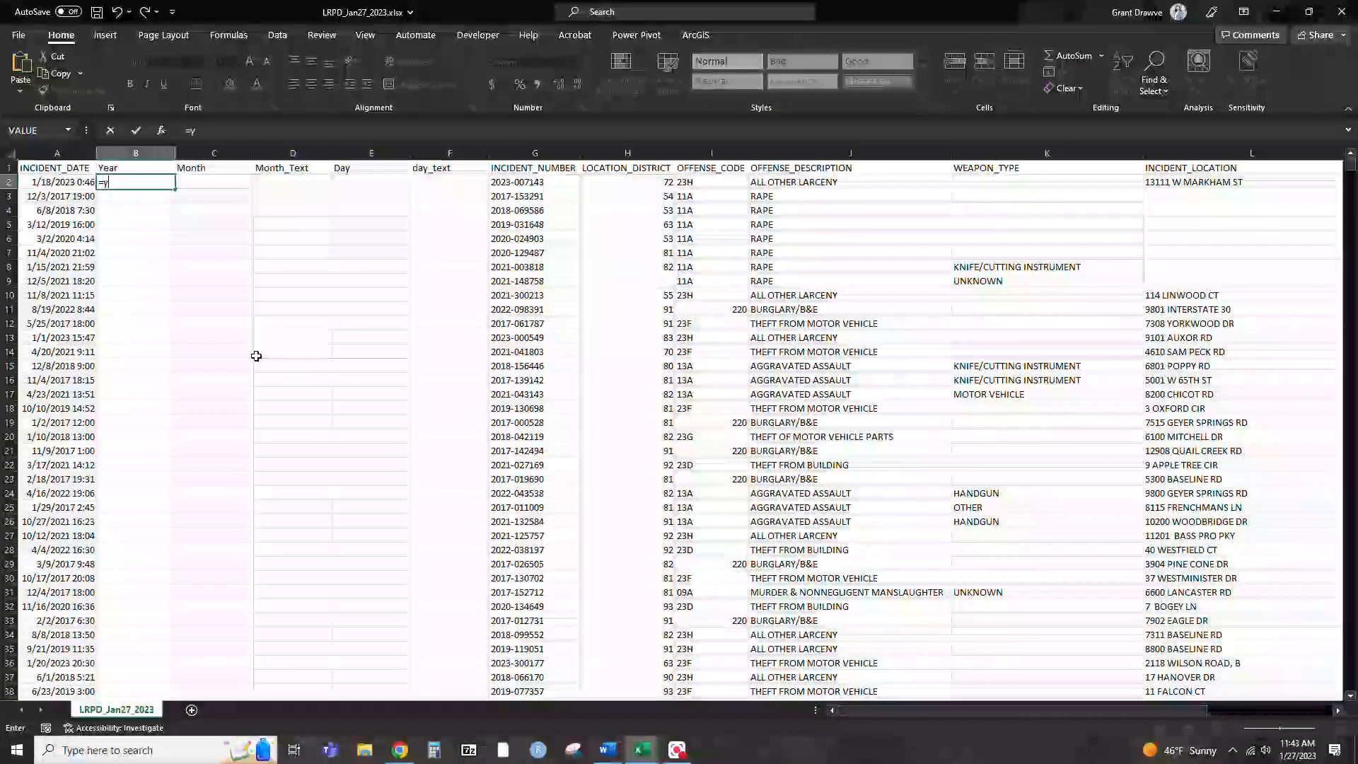
pyautogui.write('year')
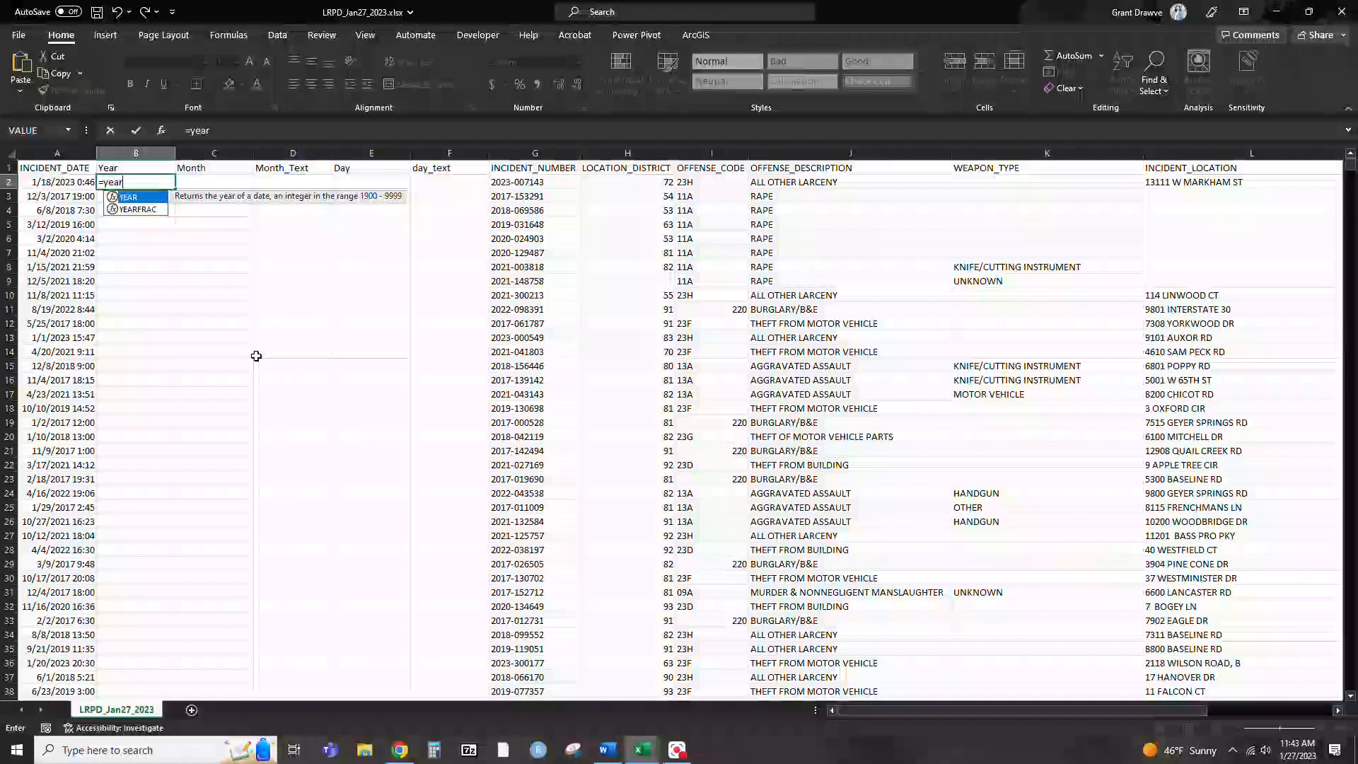
pyautogui.write('(')
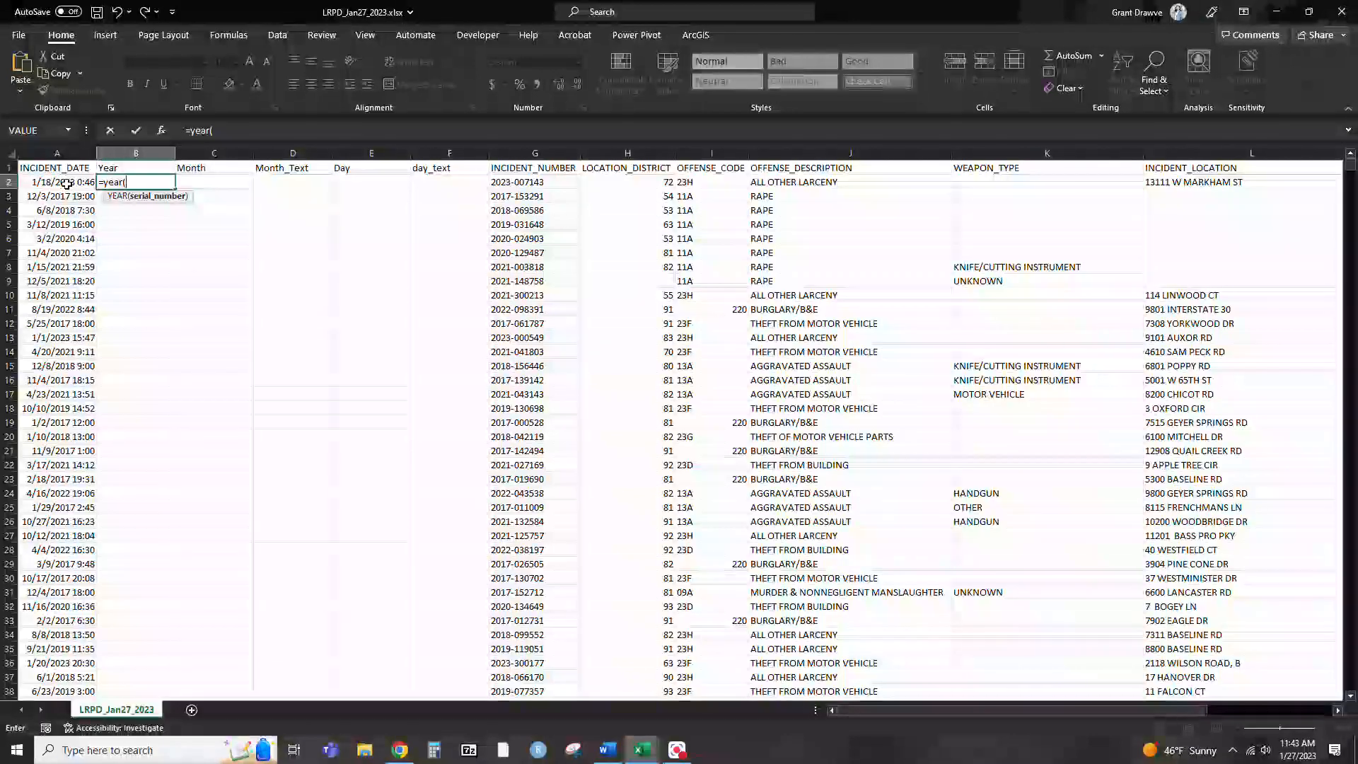
pyautogui.click(67, 183)
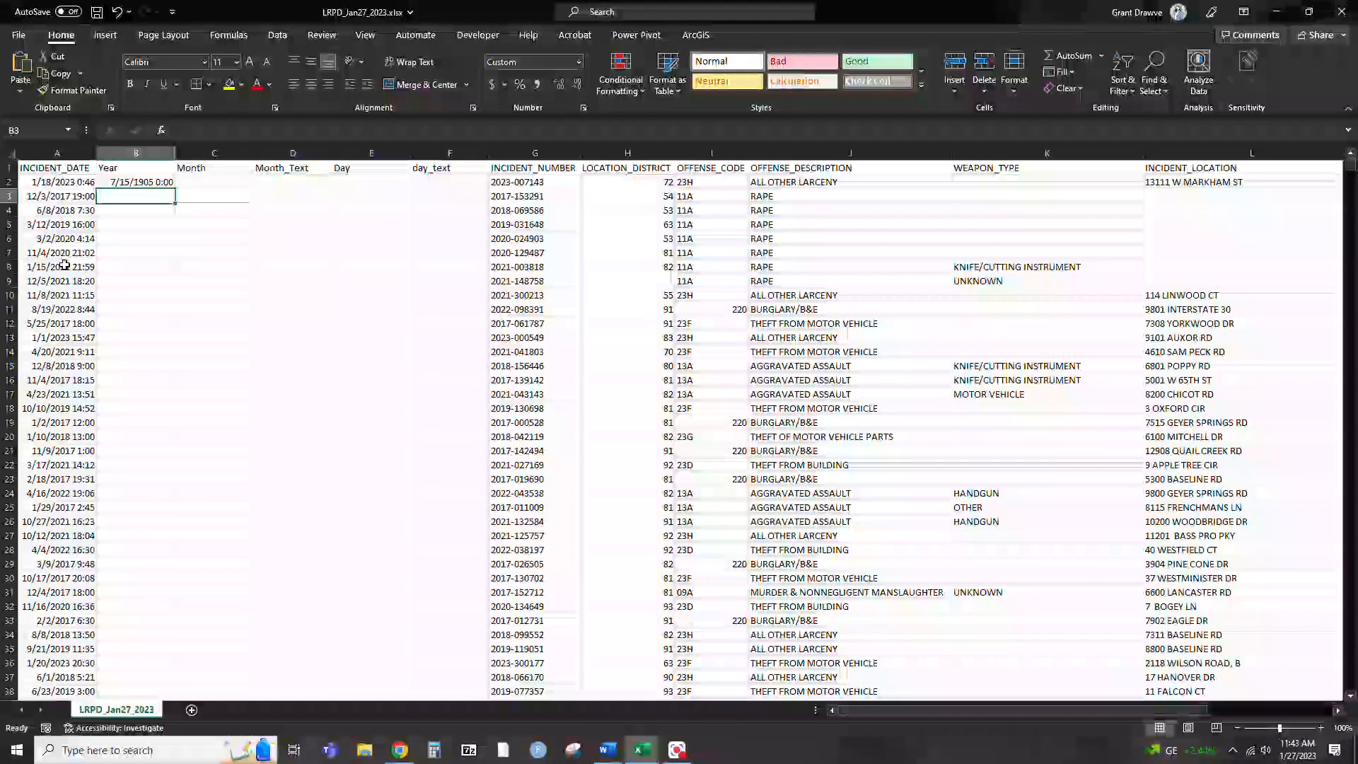
pyautogui.click(170, 247)
pyautogui.click(293, 281)
pyautogui.click(370, 253)
pyautogui.click(445, 309)
pyautogui.click(241, 393)
pyautogui.click(63, 253)
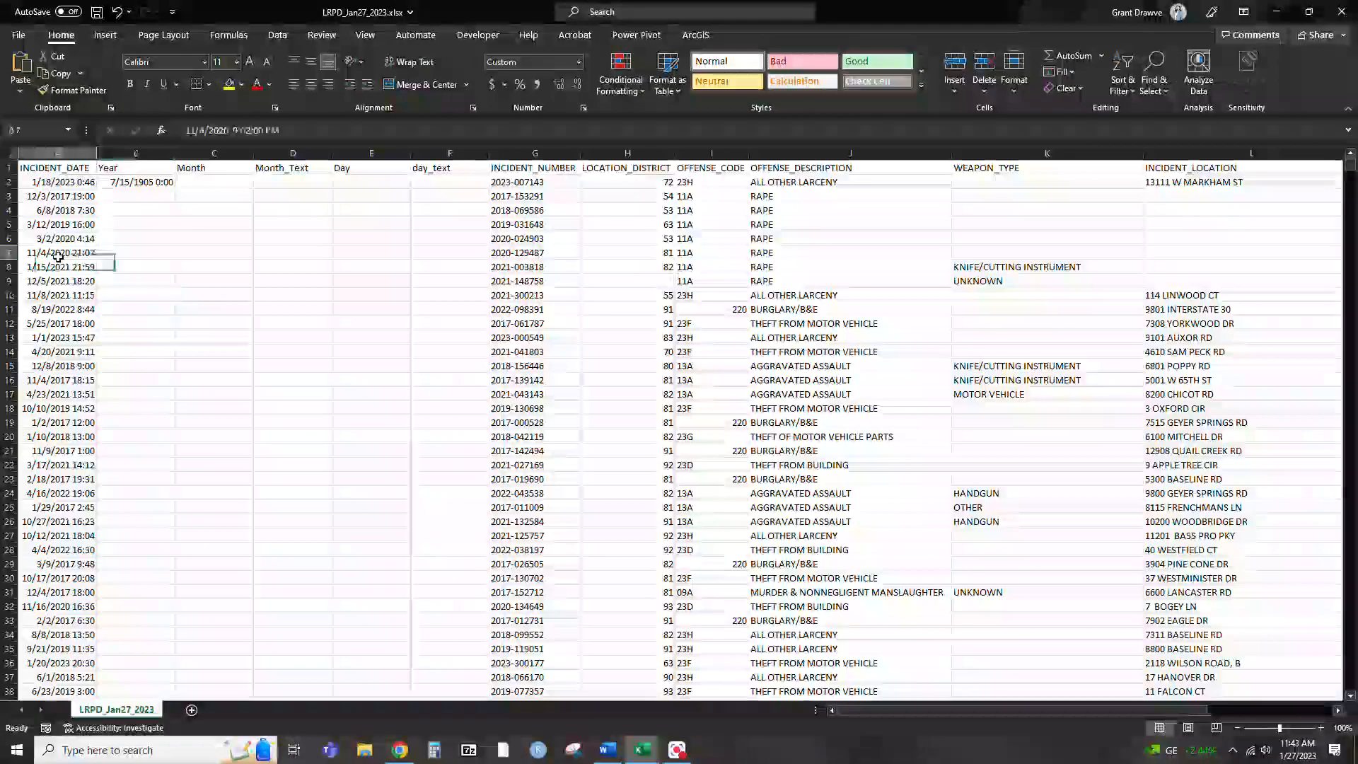
pyautogui.click(138, 237)
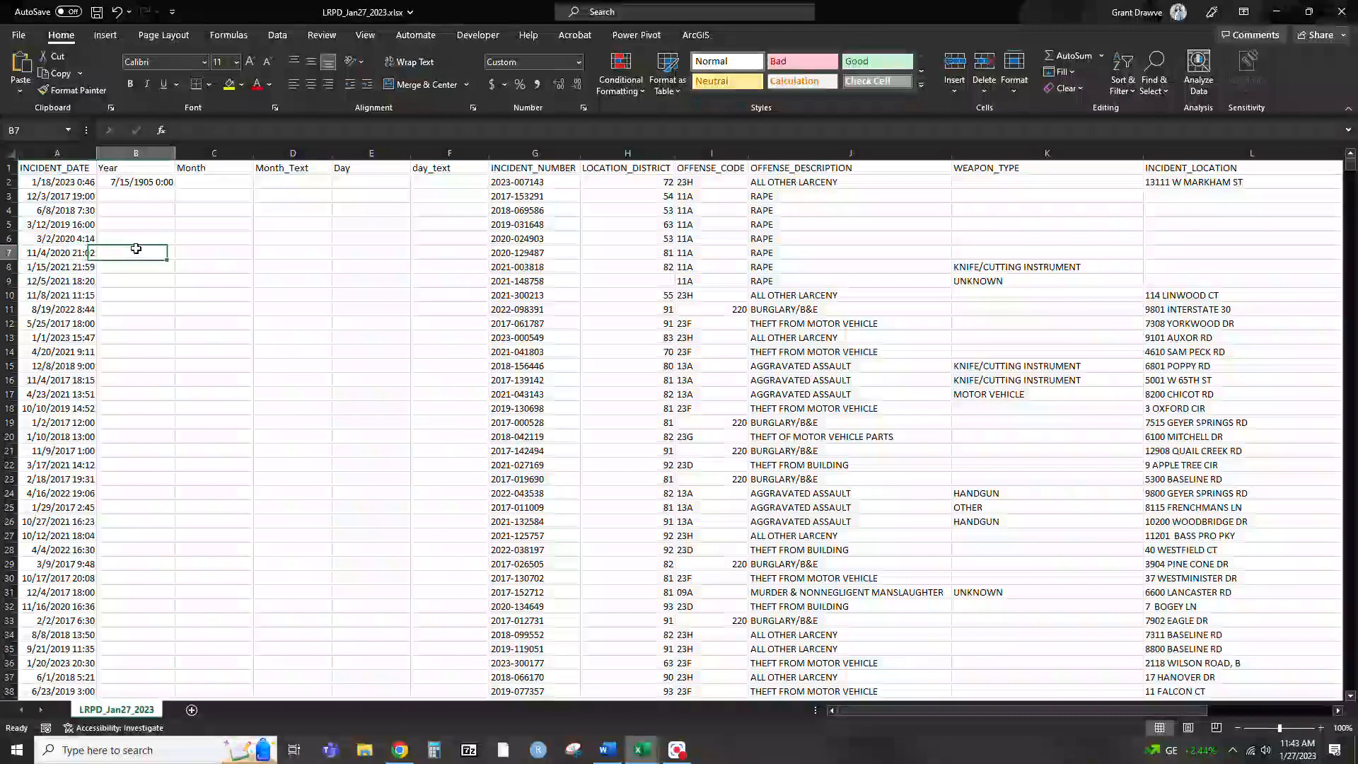
pyautogui.click(214, 281)
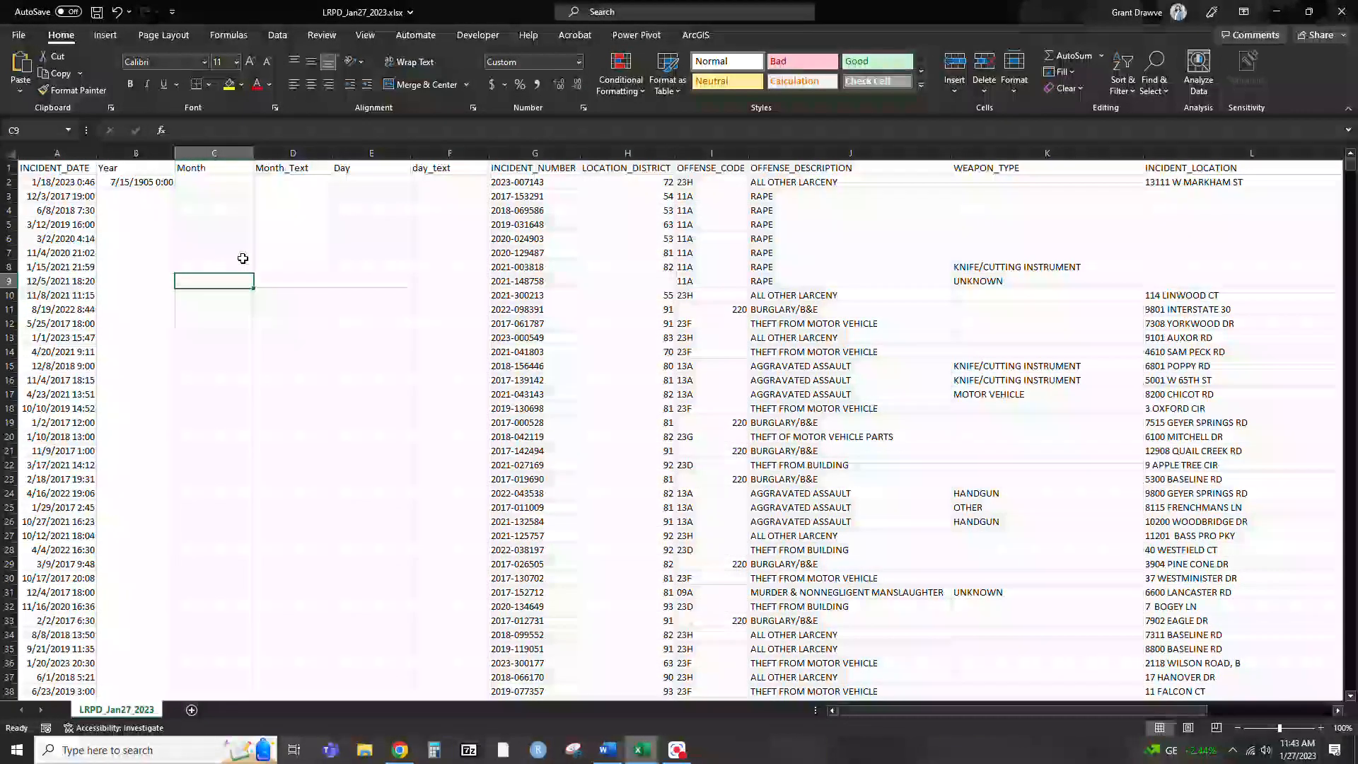
pyautogui.click(147, 237)
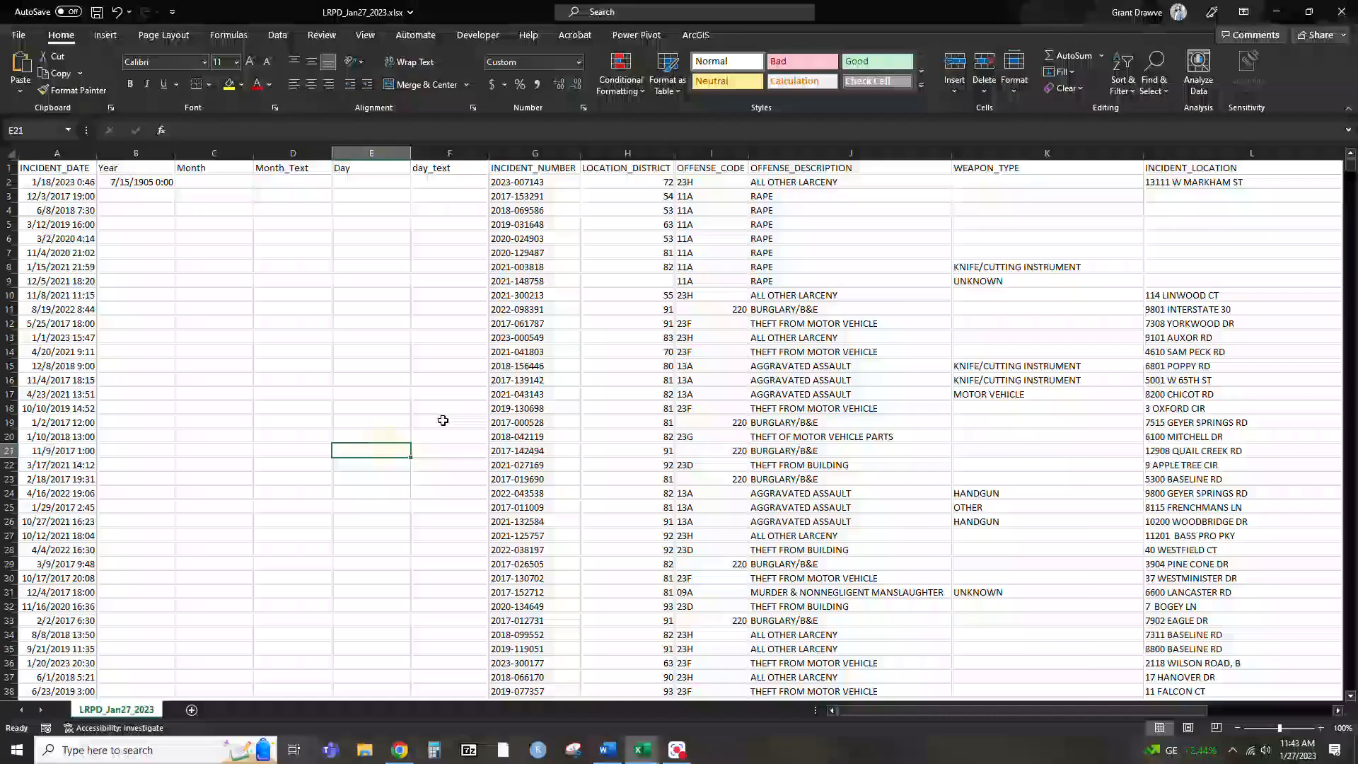
pyautogui.click(171, 362)
pyautogui.click(215, 381)
pyautogui.click(275, 306)
# Set the number format of columns B to F, Year through day_text, to General
pyautogui.moveTo(123, 152); pyautogui.dragTo(435, 152)
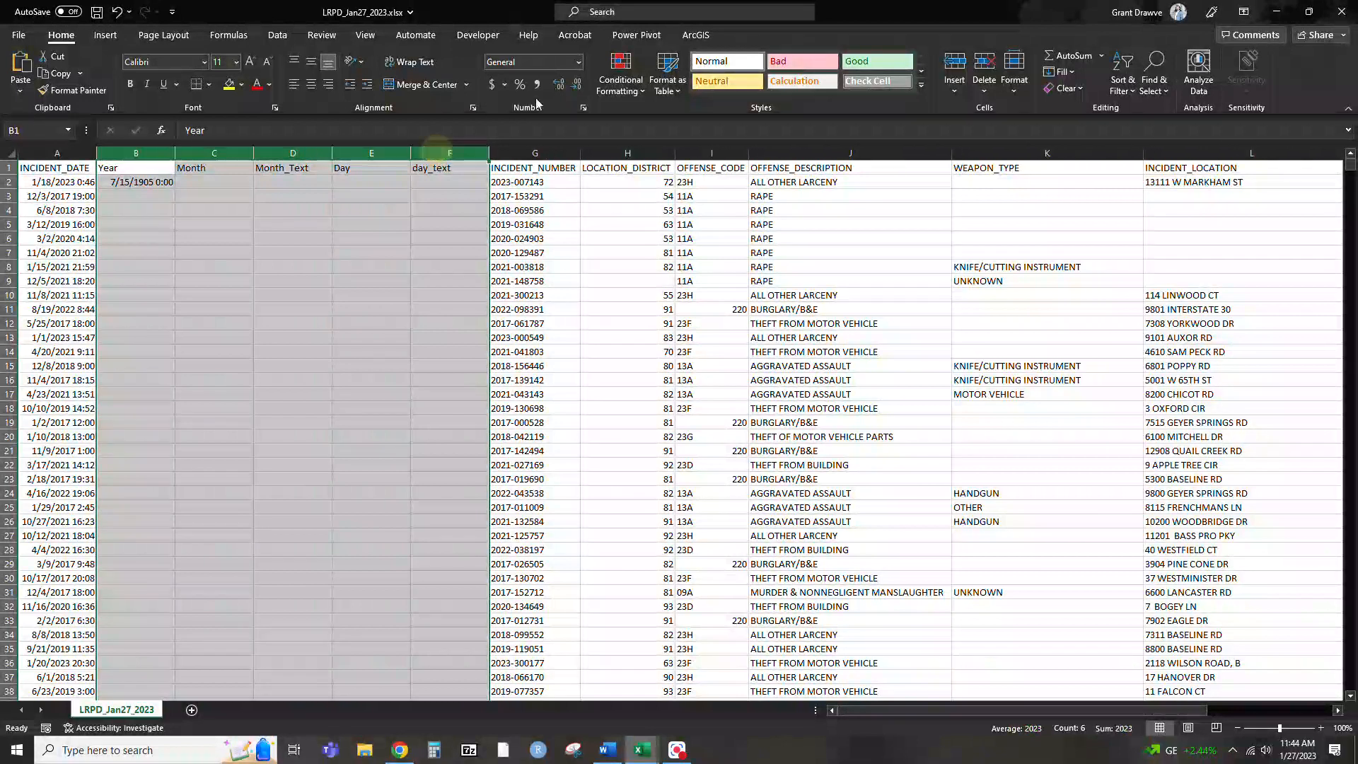
pyautogui.click(578, 61)
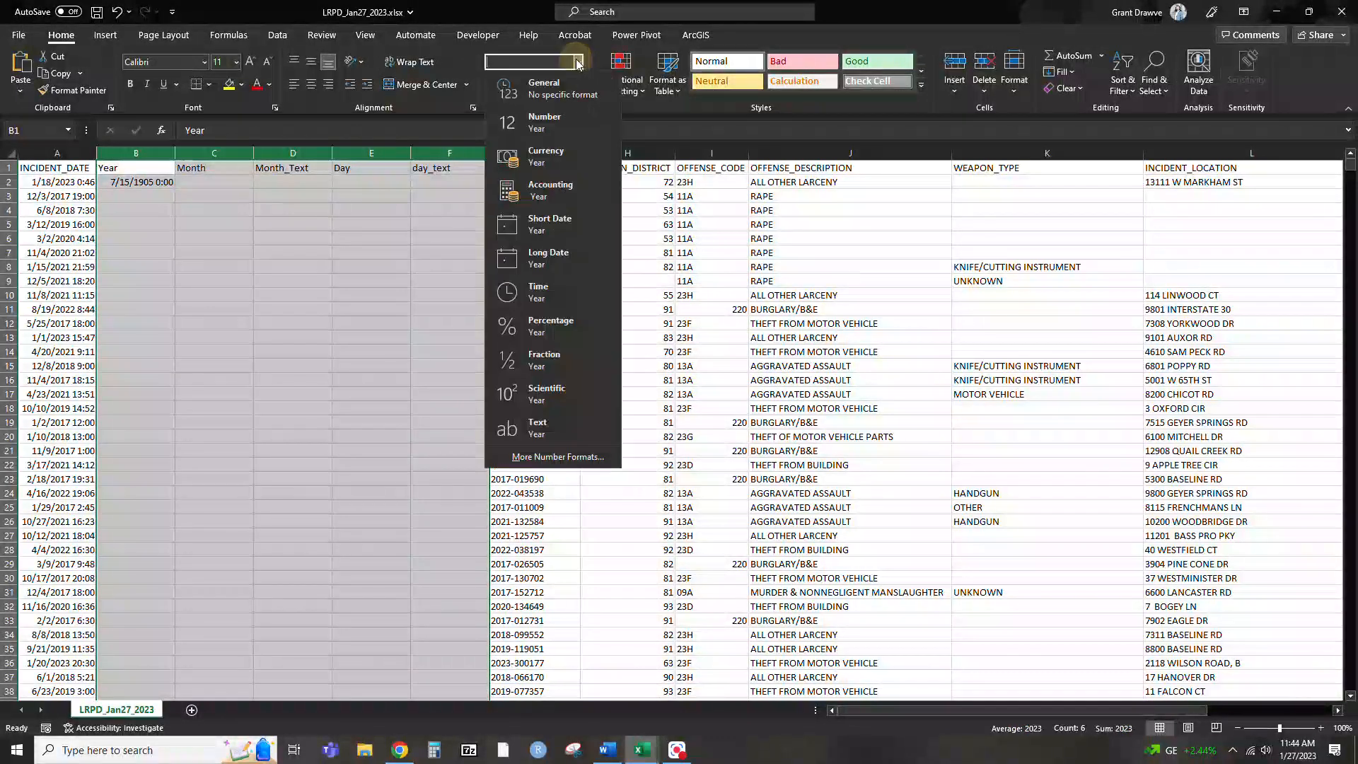
pyautogui.click(541, 91)
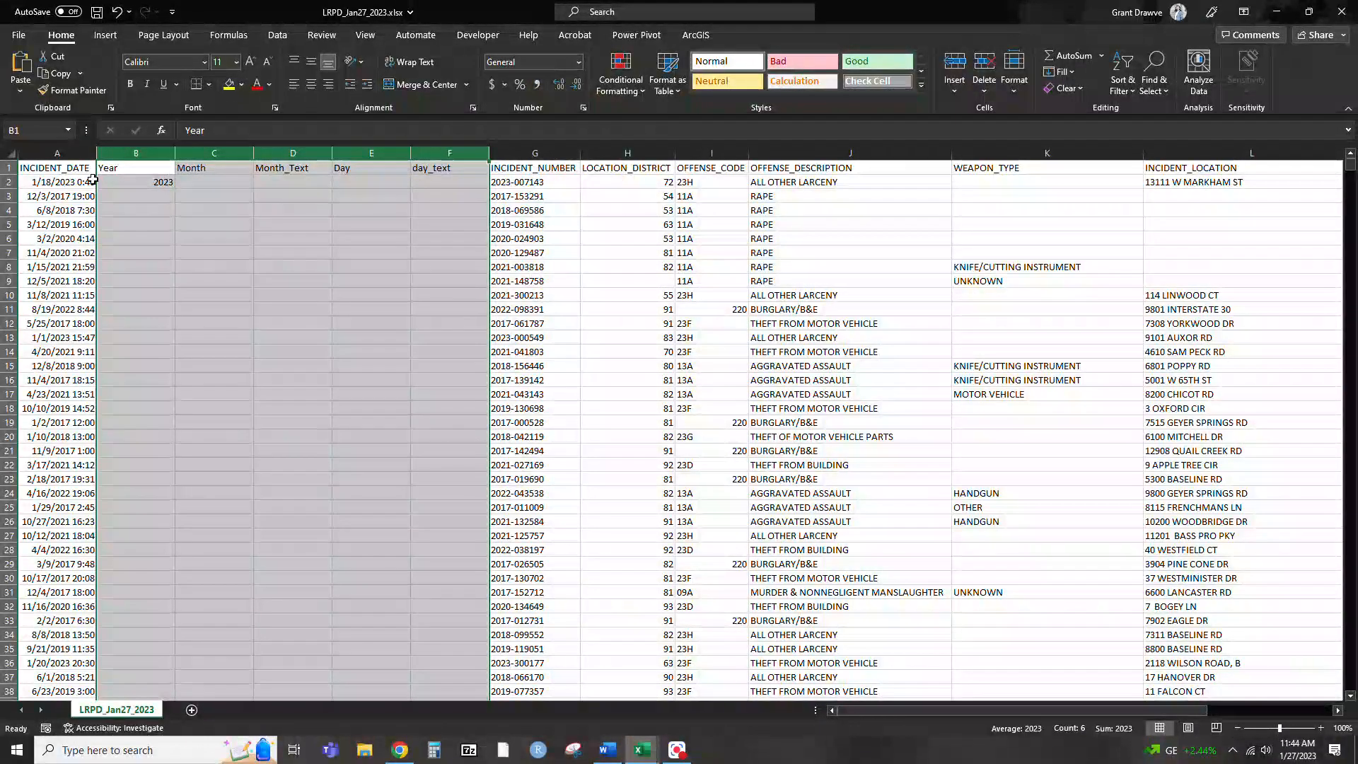
# Fill the YEAR formula in B2 down the whole Year column
pyautogui.click(155, 186)
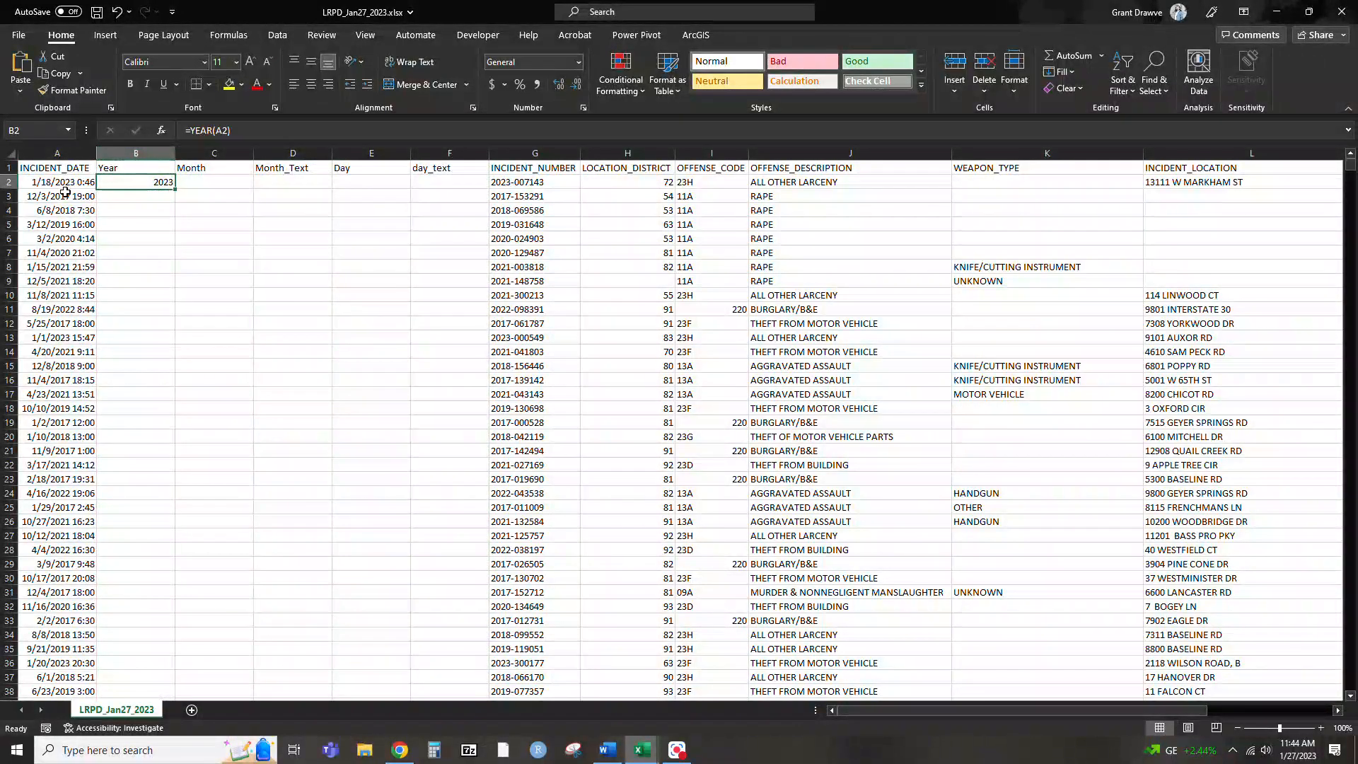
pyautogui.doubleClick(173, 191)
pyautogui.rightClick(175, 192)
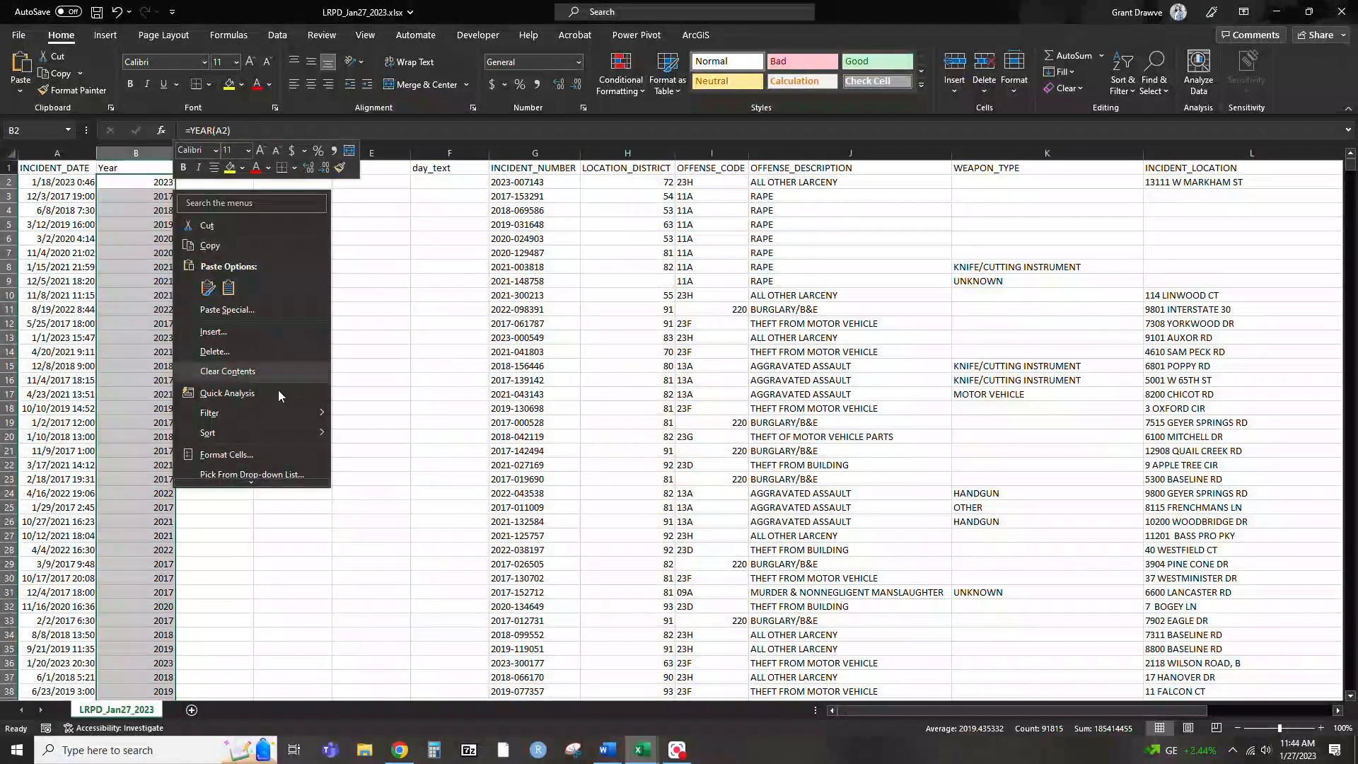
pyautogui.press('Escape')
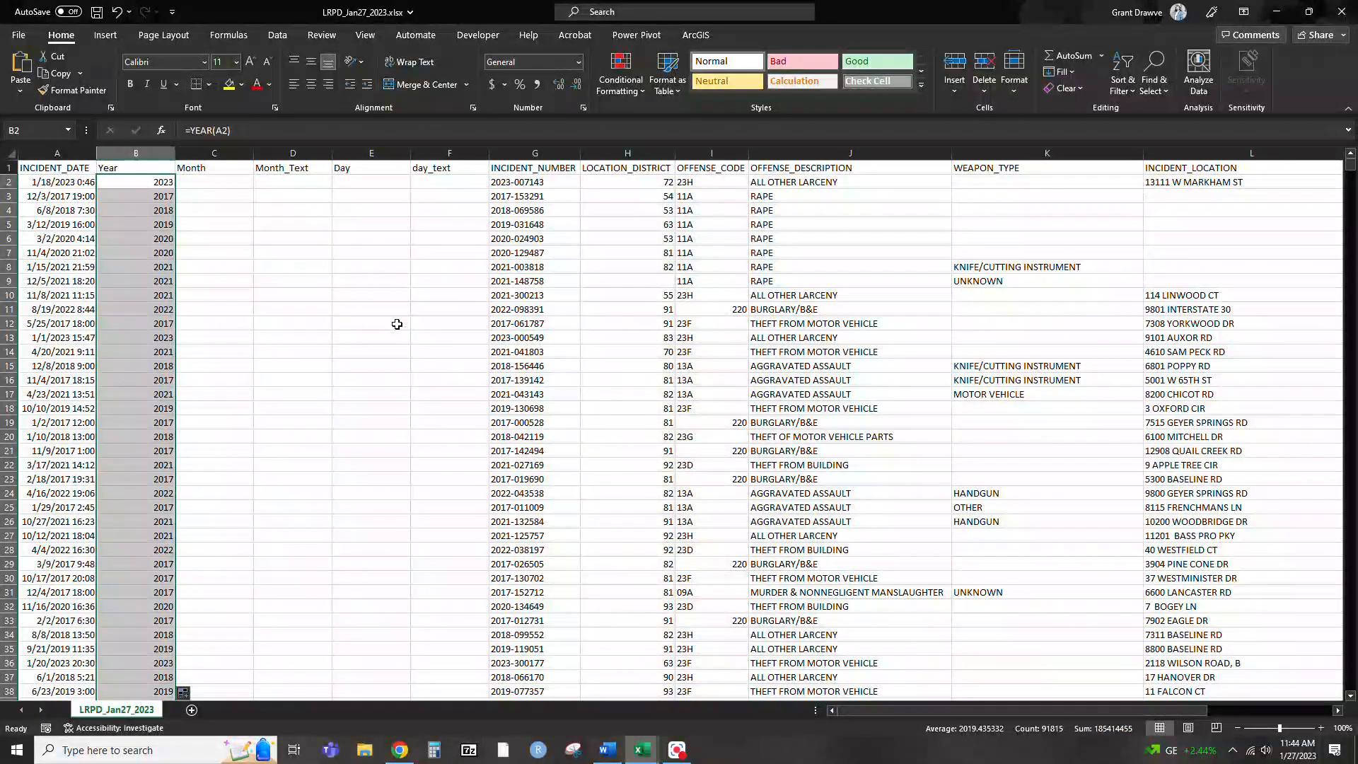
# Enter =MONTH(A2) in C2 and fill it down the whole Month column
pyautogui.click(238, 178)
pyautogui.write('=m')
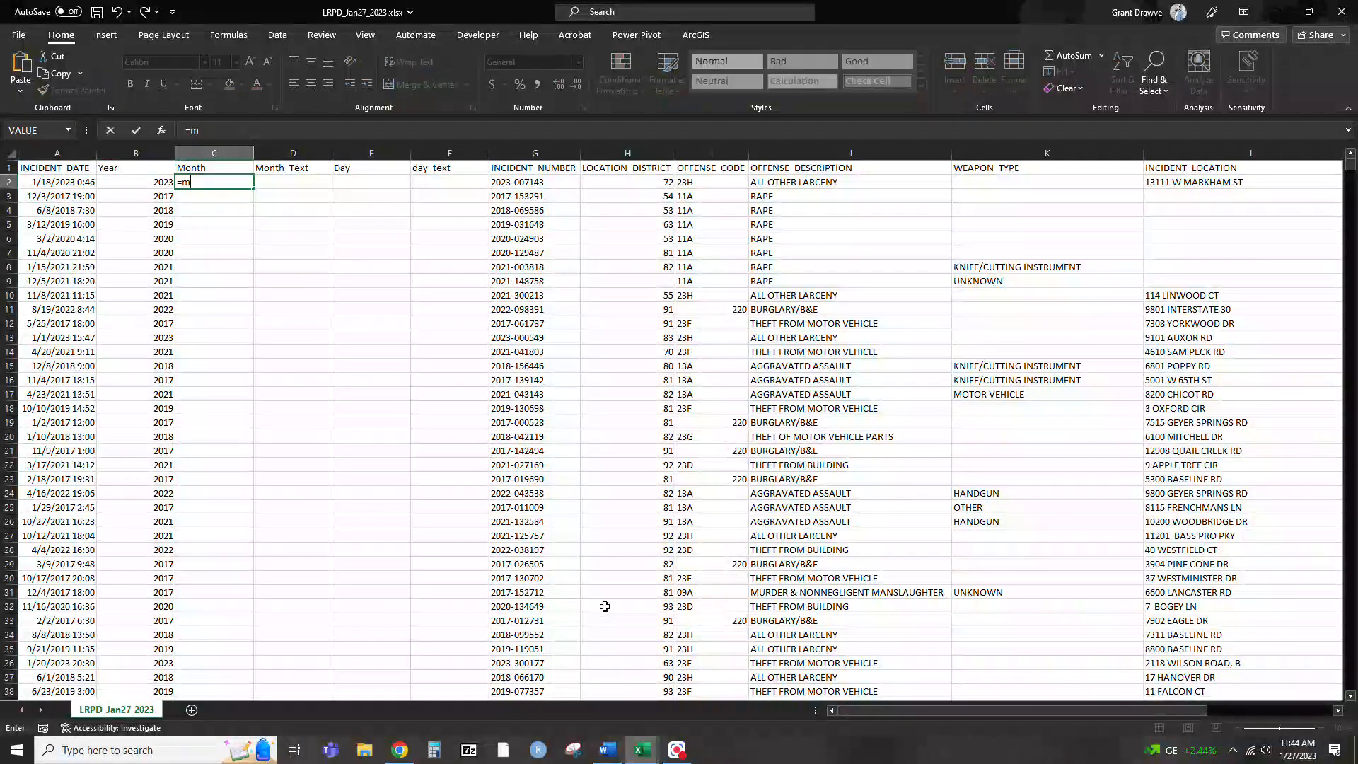
pyautogui.write('onth(')
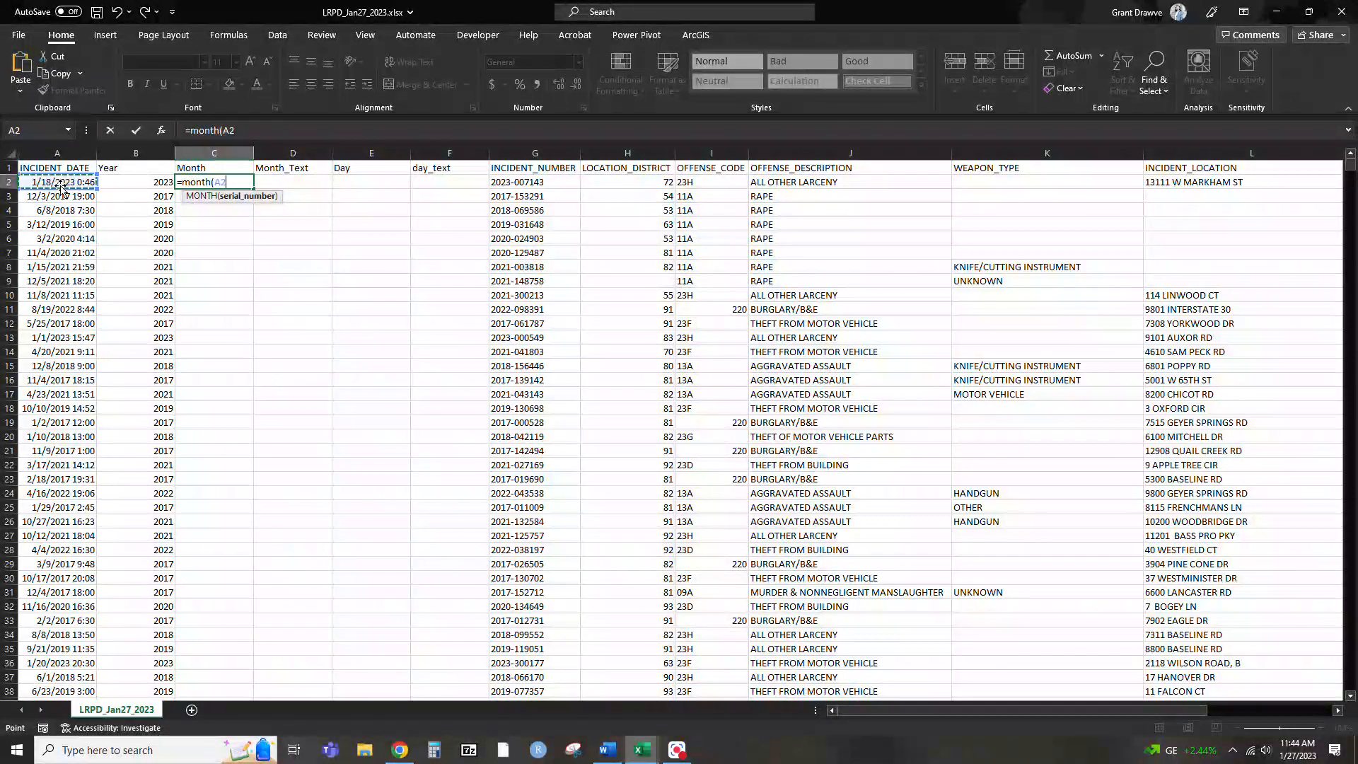
pyautogui.write(')')
pyautogui.press('Return')
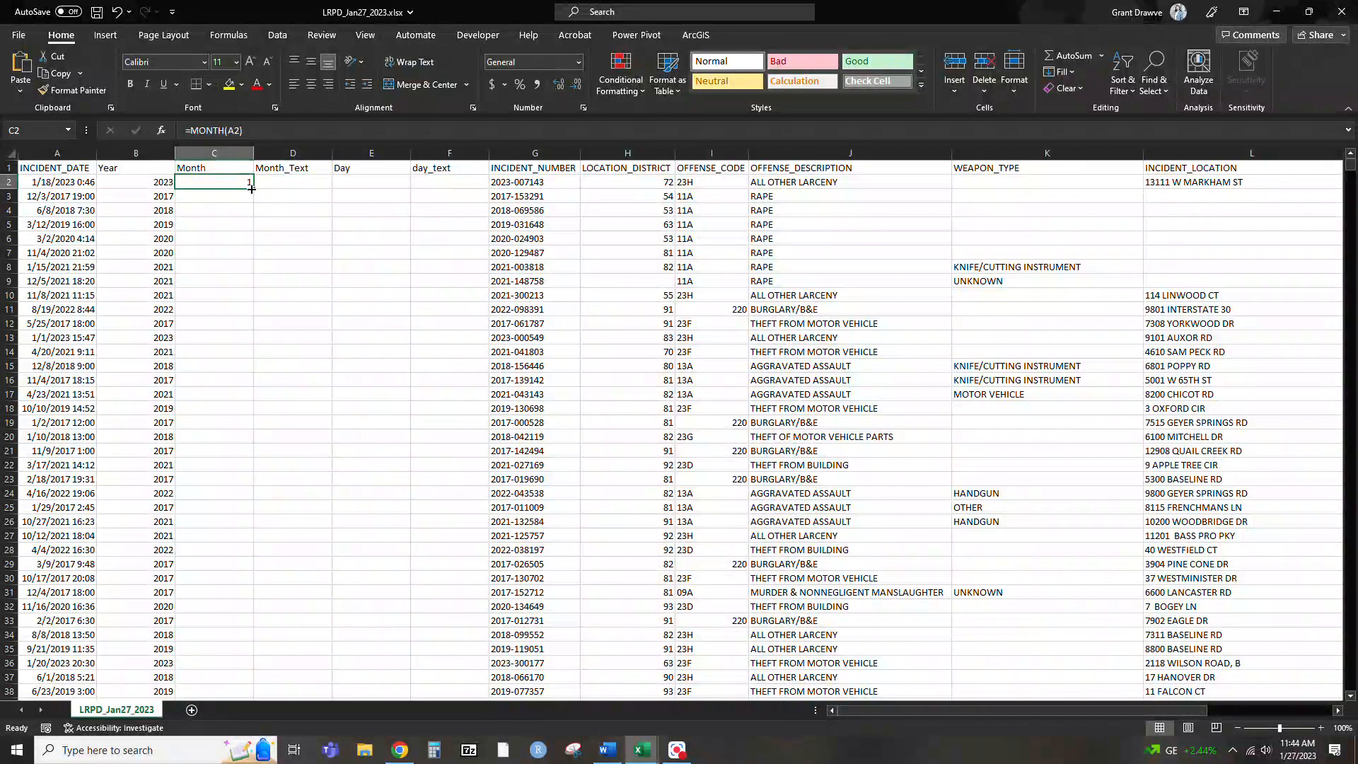
pyautogui.doubleClick(251, 189)
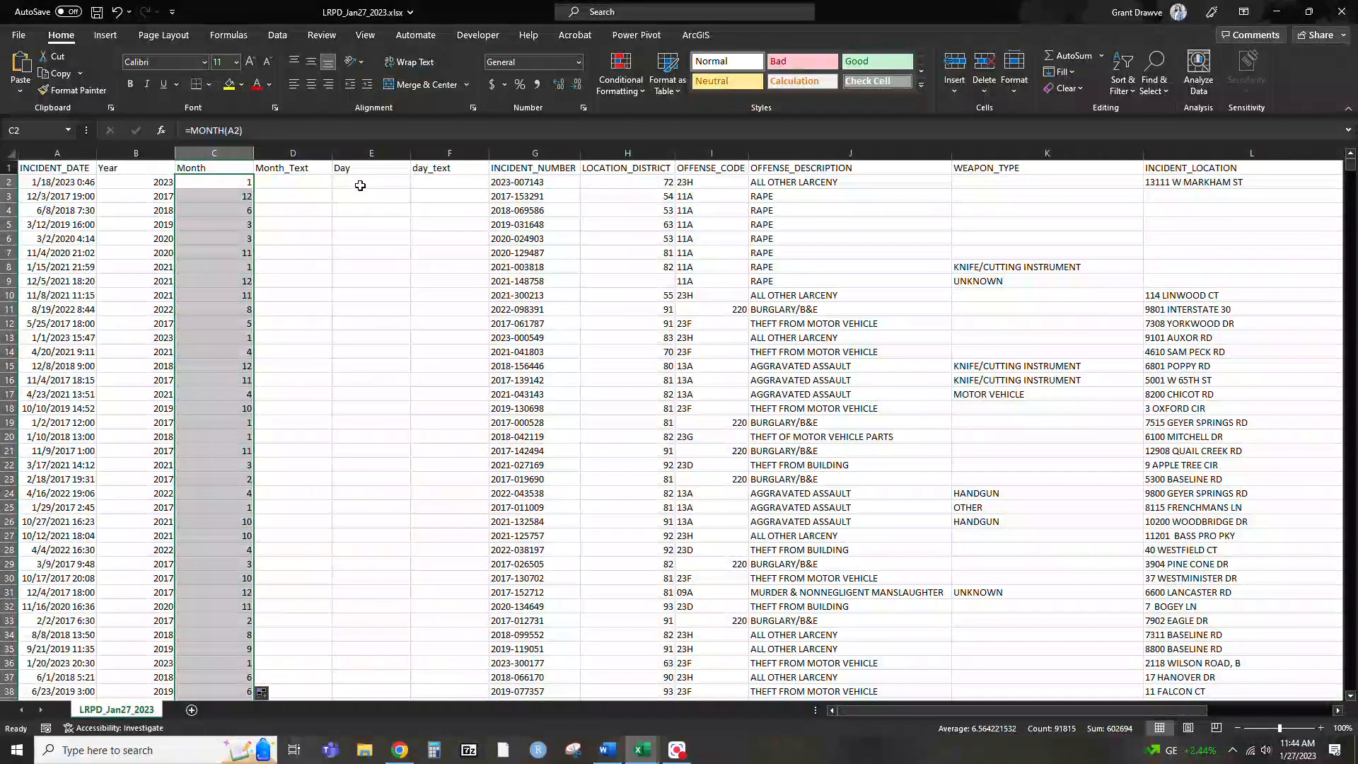
# Enter =DAY(A2) in E2 and fill it down the whole Day column
pyautogui.click(360, 186)
pyautogui.write('=day')
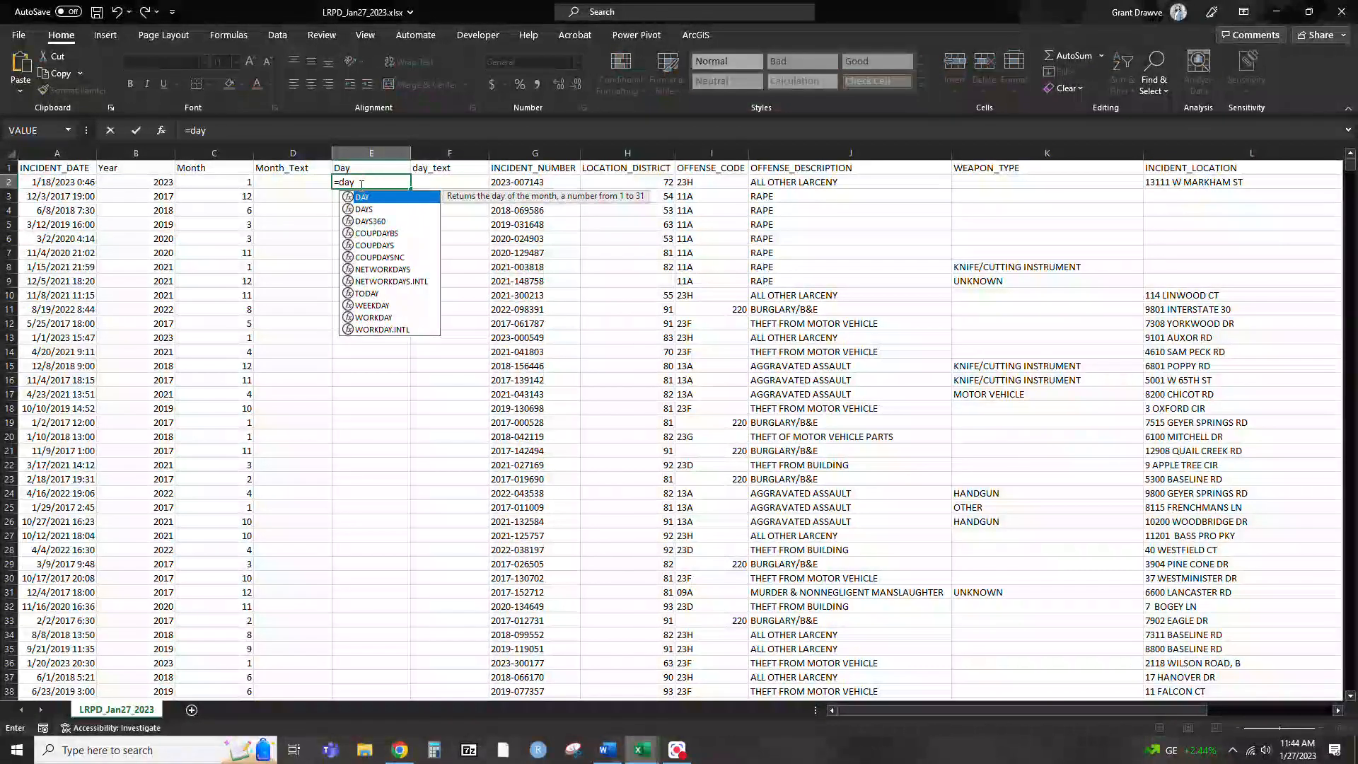
pyautogui.write('(')
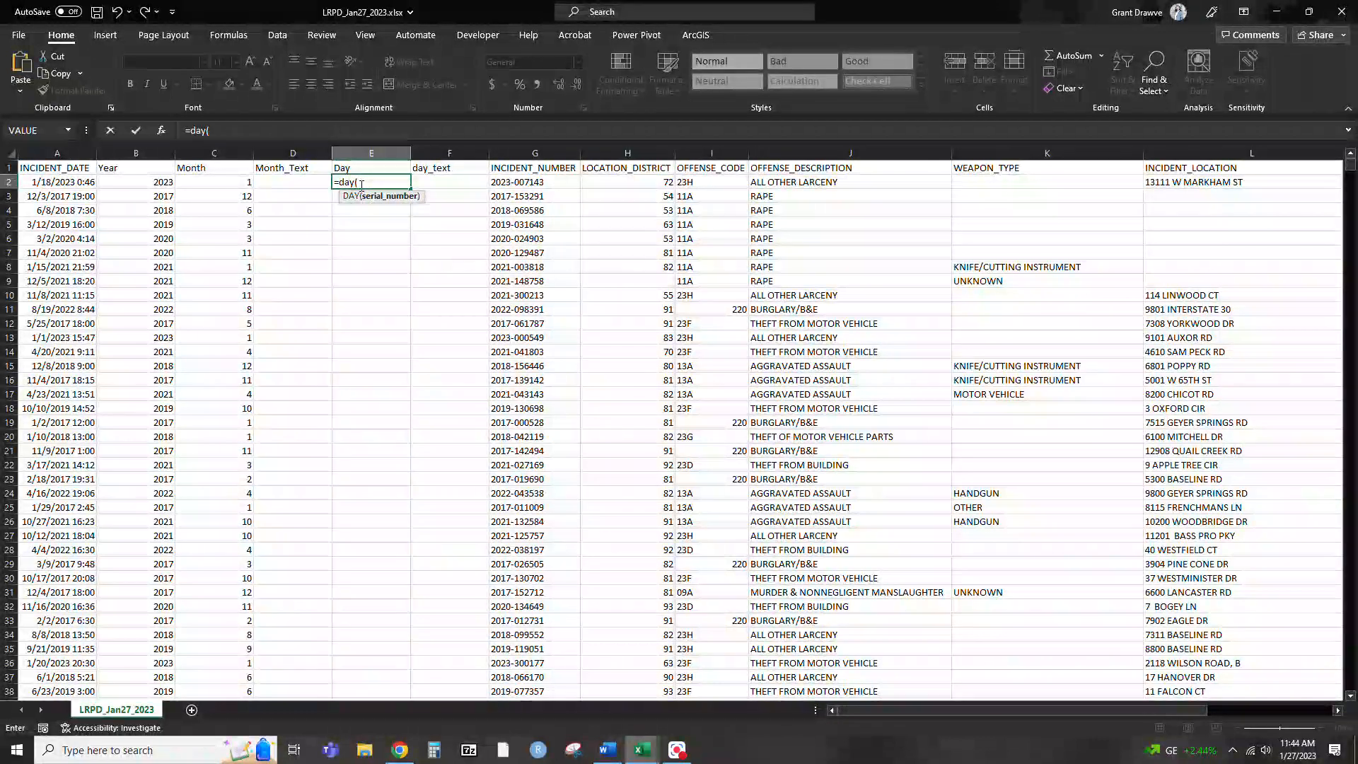
pyautogui.click(45, 183)
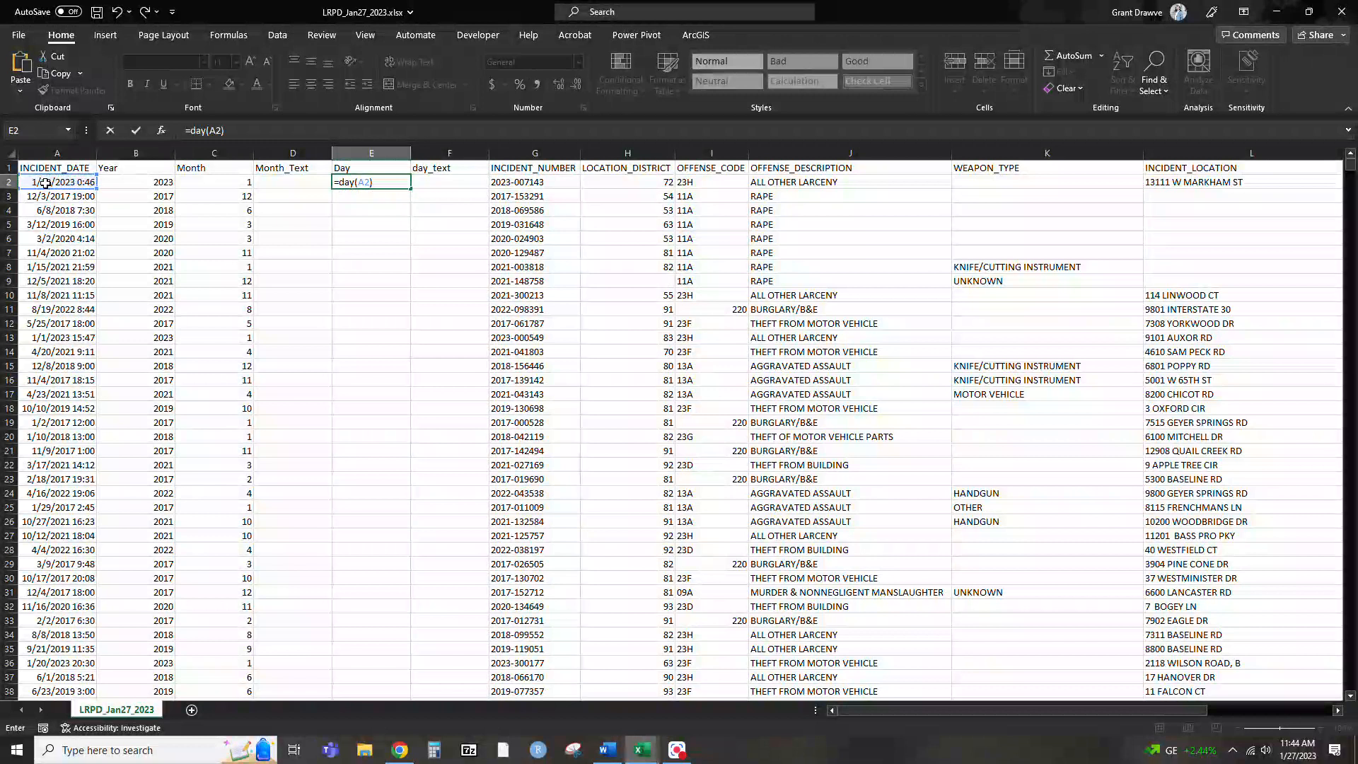
pyautogui.write(')')
pyautogui.press('Return')
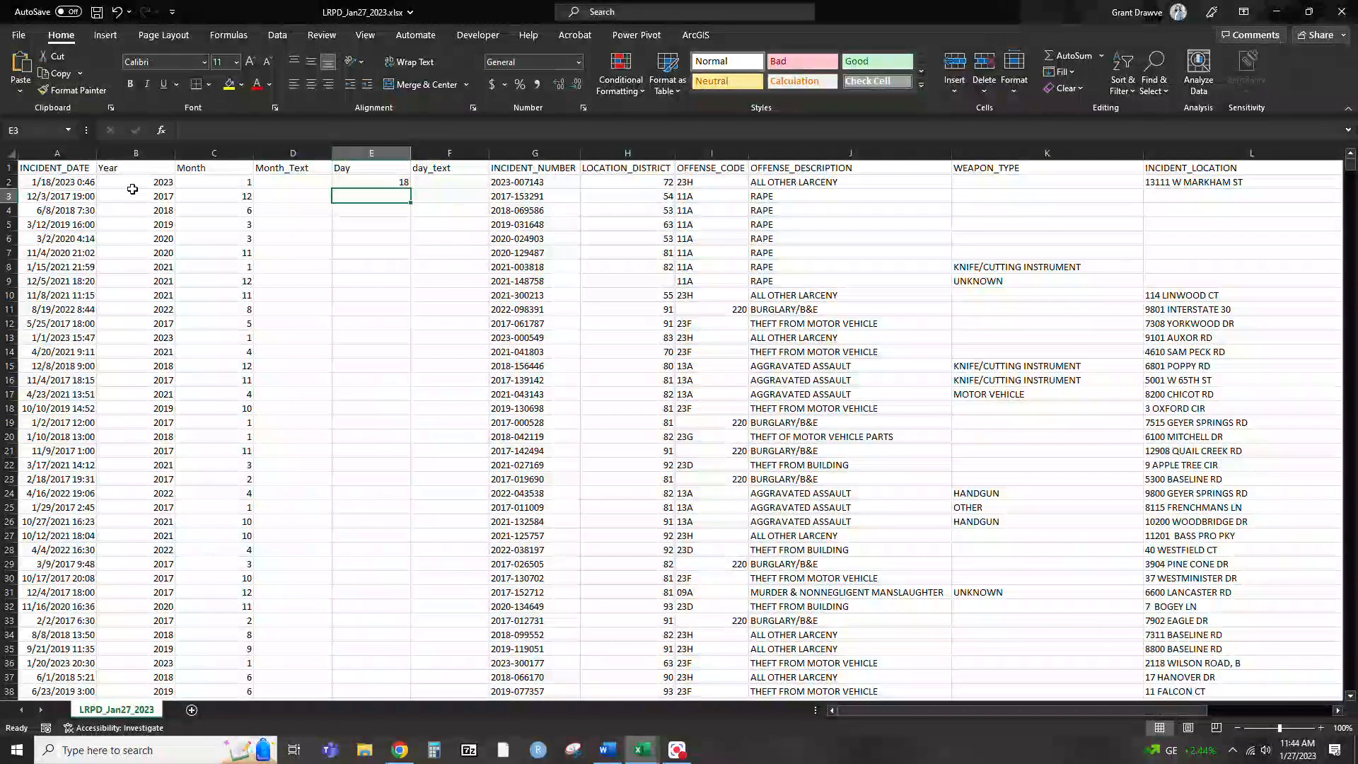
pyautogui.click(380, 181)
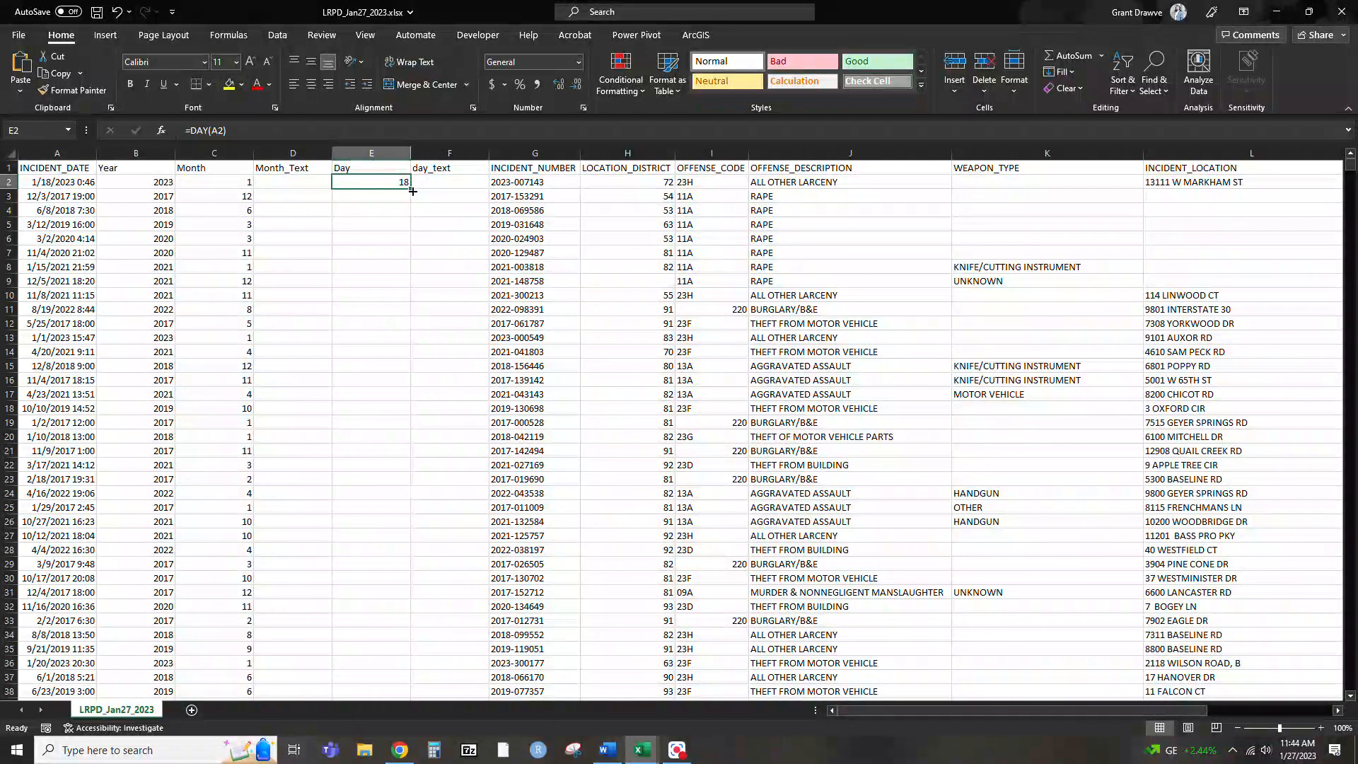
pyautogui.doubleClick(413, 189)
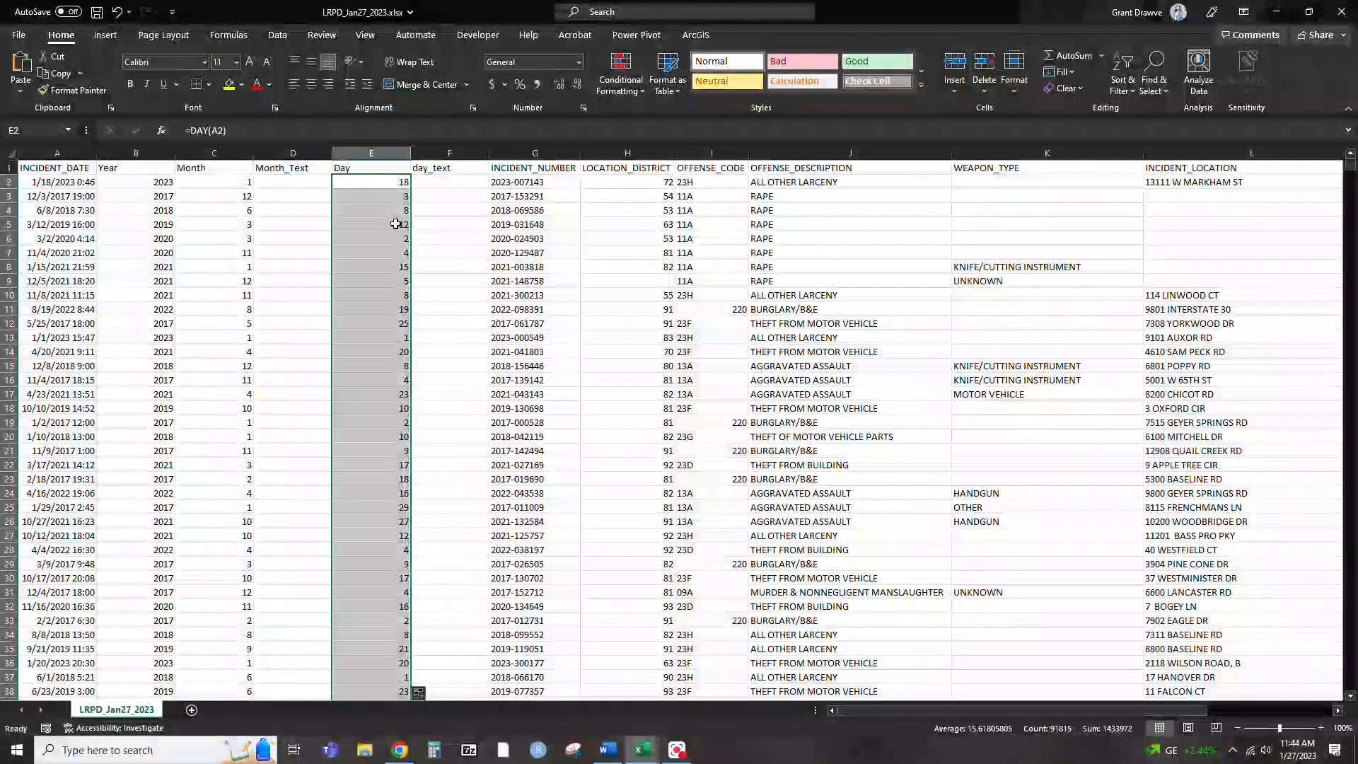
# Enter =TEXT(A2,"mmmm") in D2 and fill it down the whole Month_Text column
pyautogui.click(314, 180)
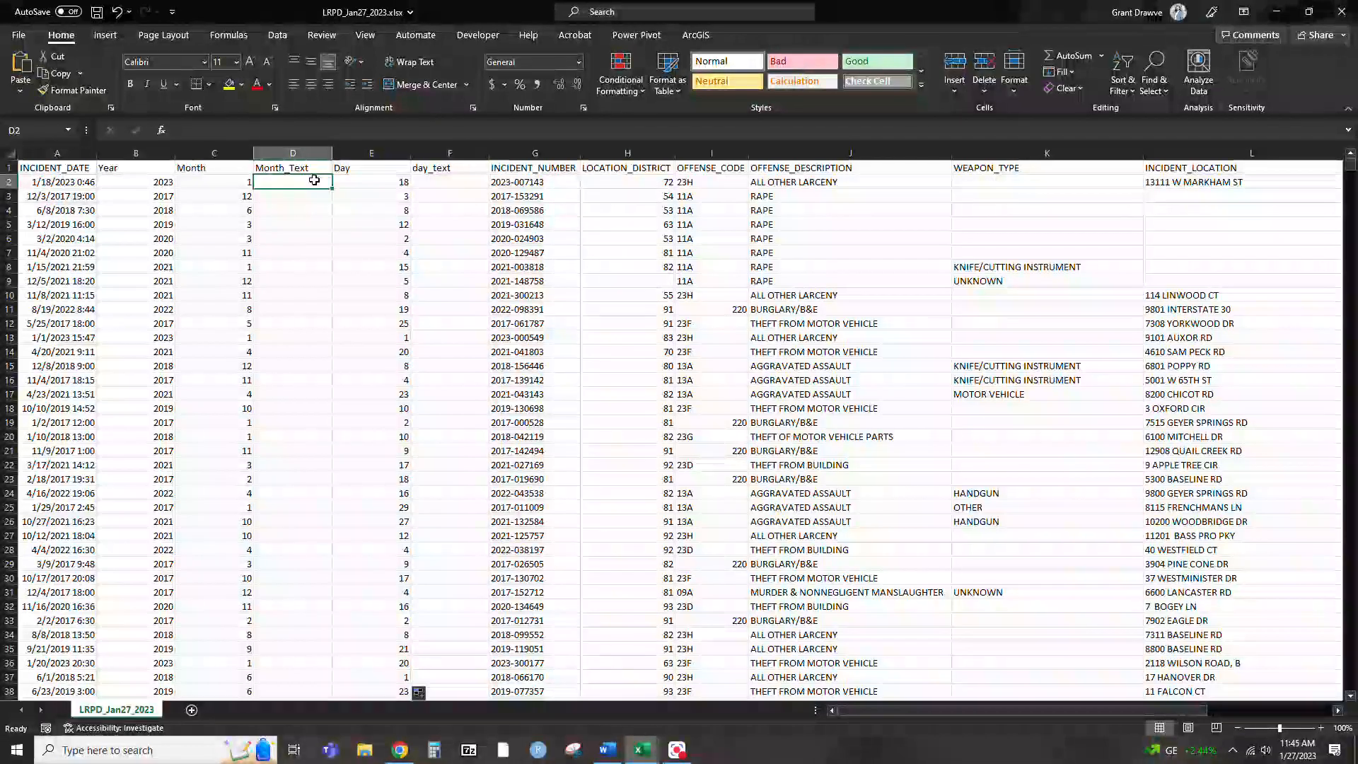
pyautogui.write('=text')
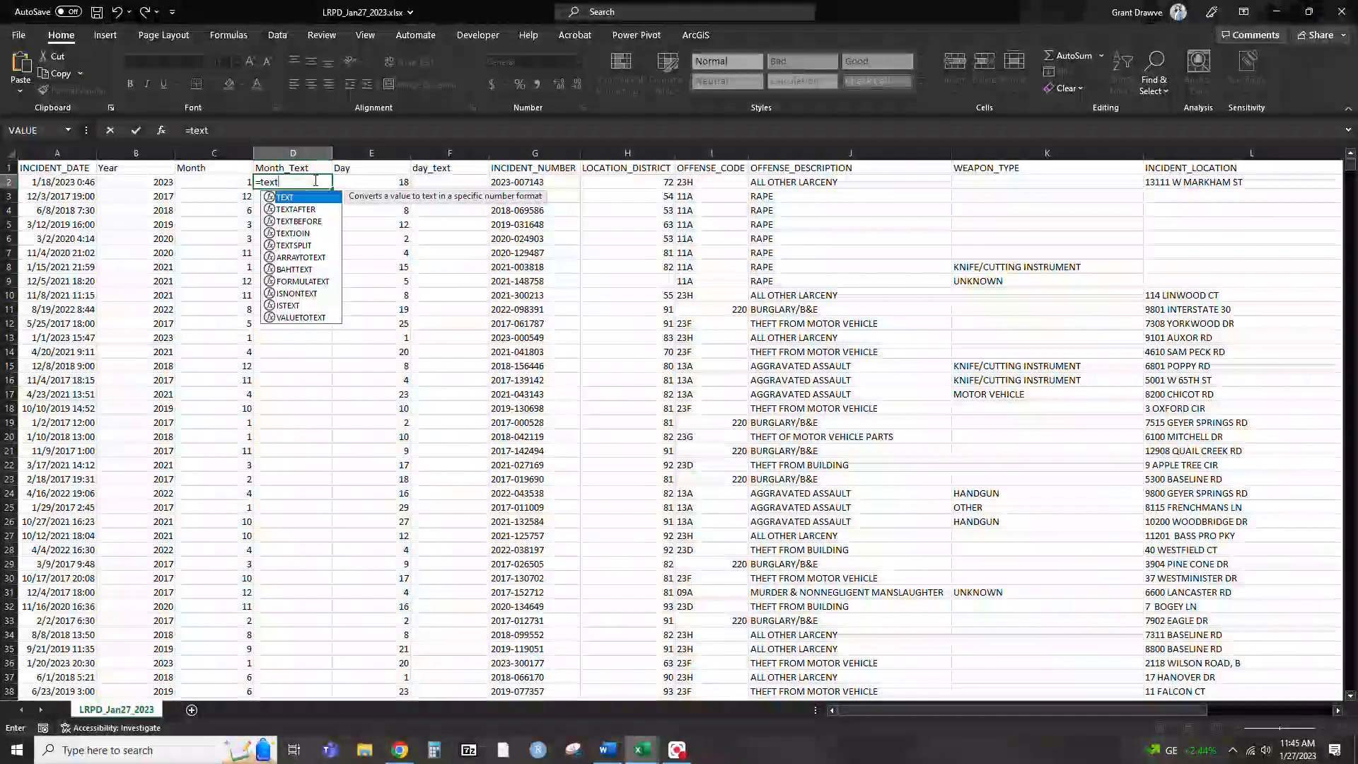
pyautogui.write('(')
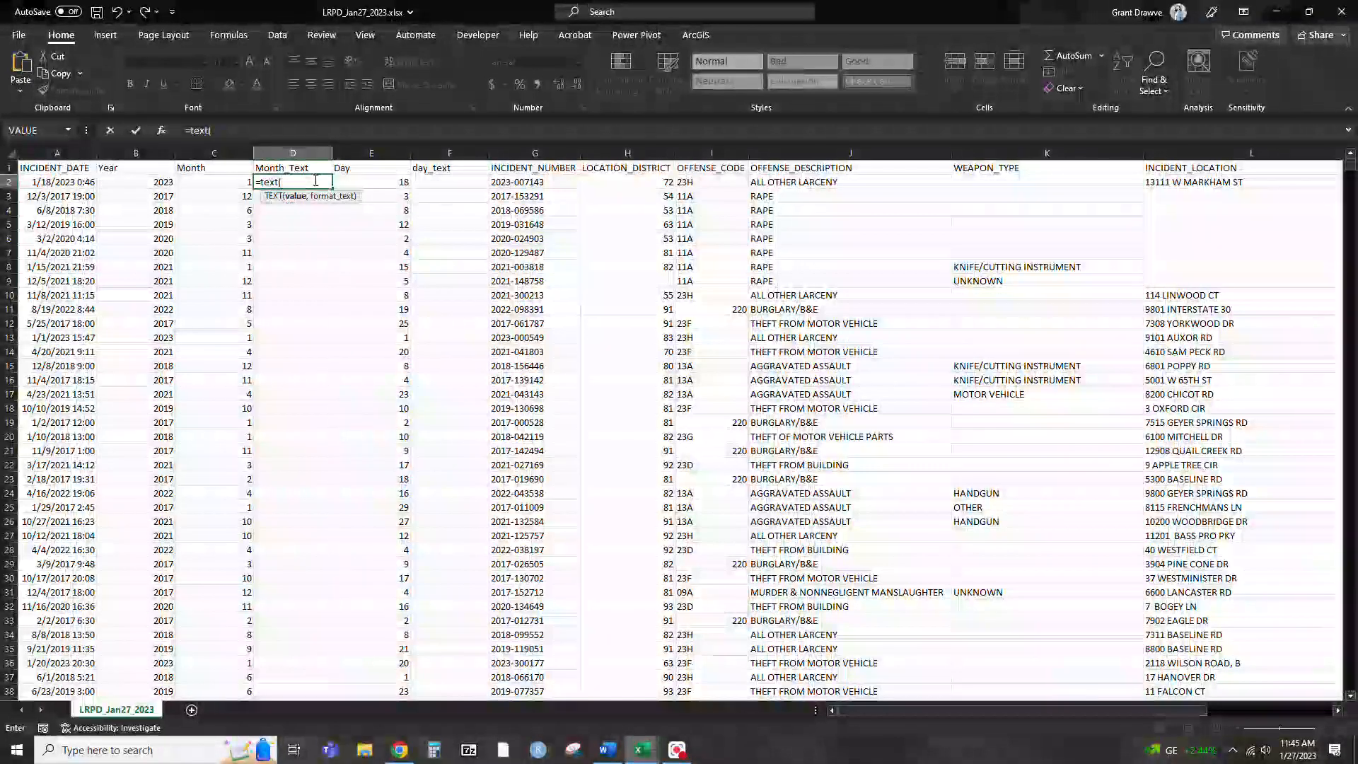
pyautogui.click(84, 184)
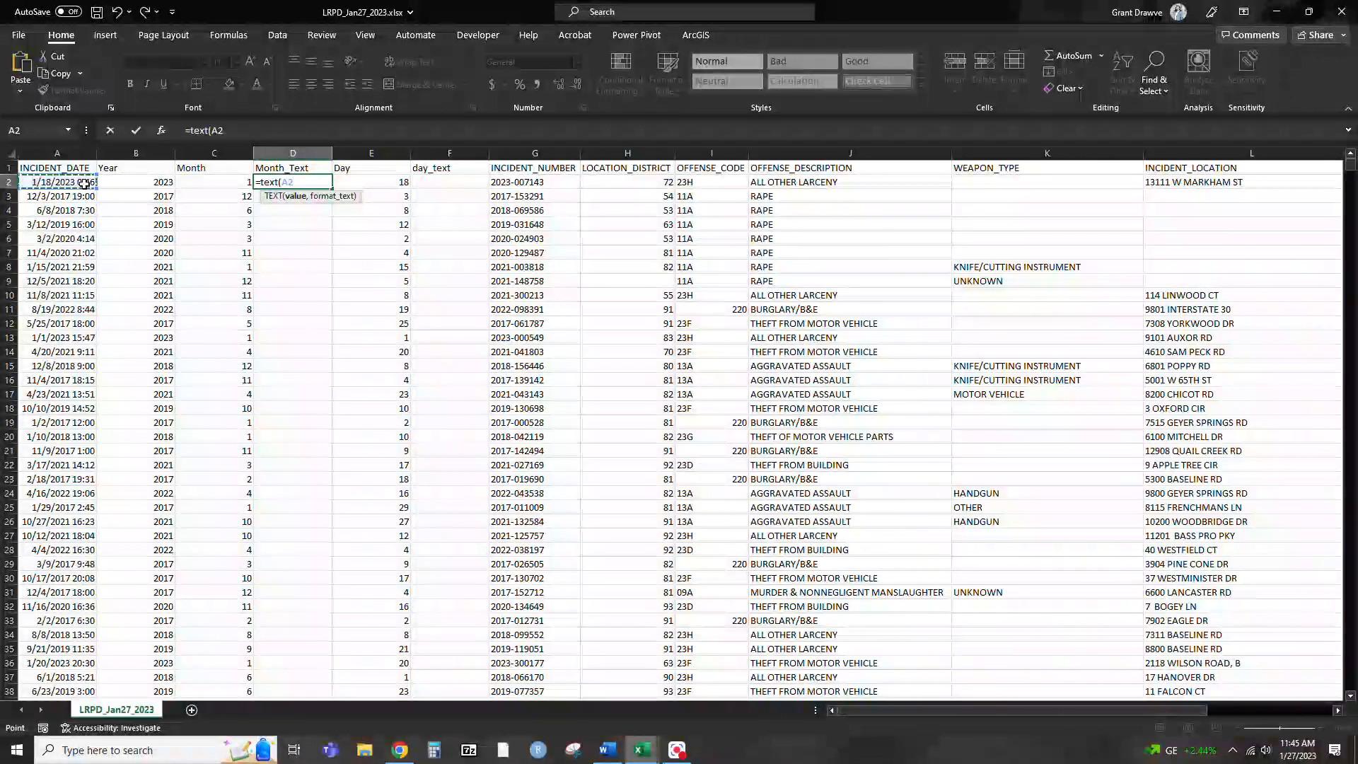
pyautogui.write(',')
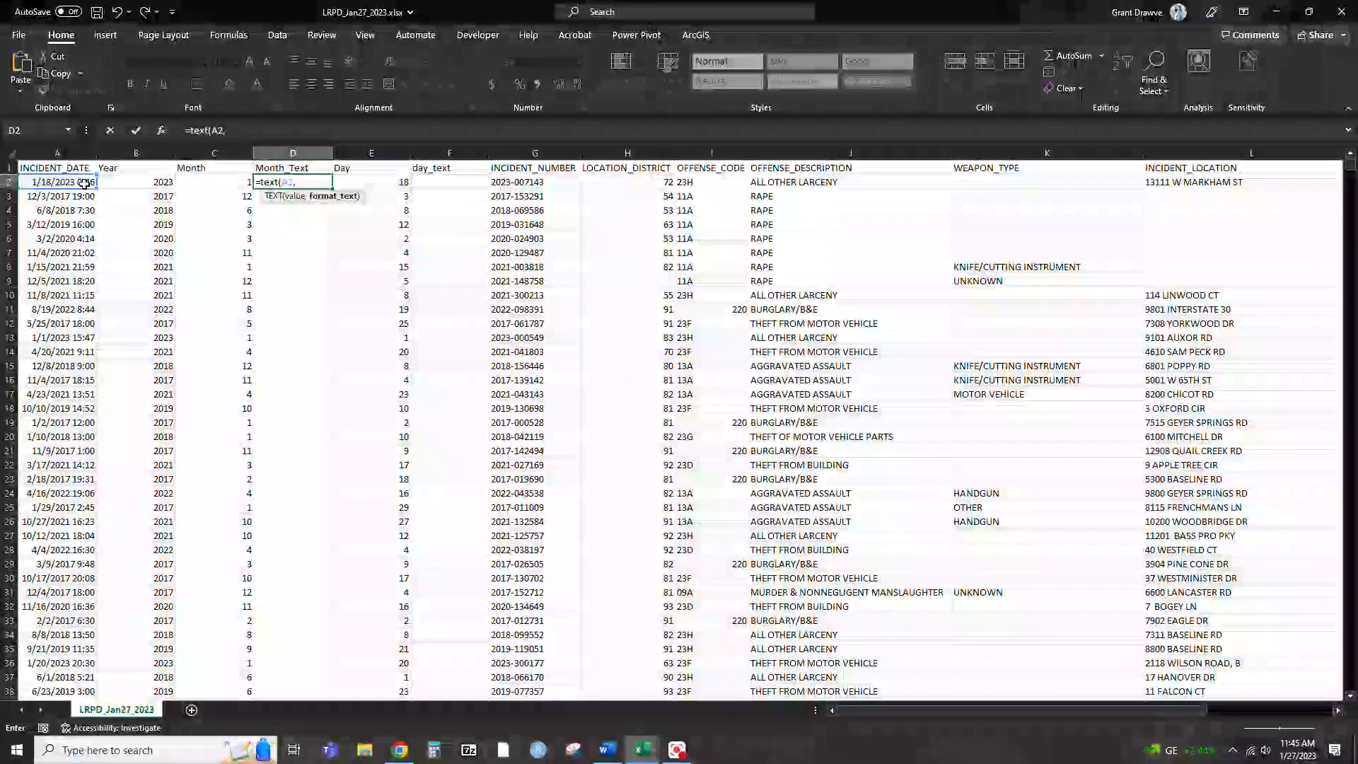
pyautogui.write('mmmm')
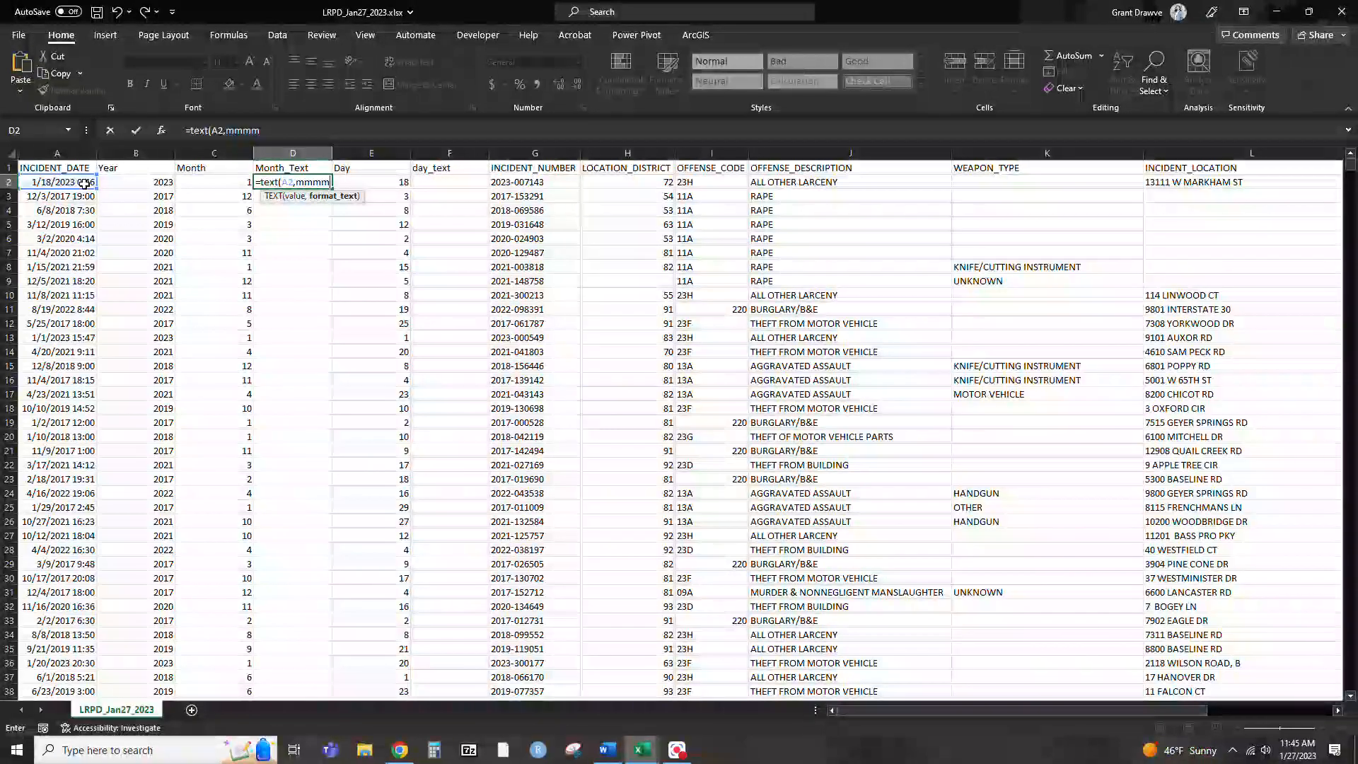
pyautogui.press('BackSpace')
pyautogui.press('BackSpace')
pyautogui.press('BackSpace')
pyautogui.press('BackSpace')
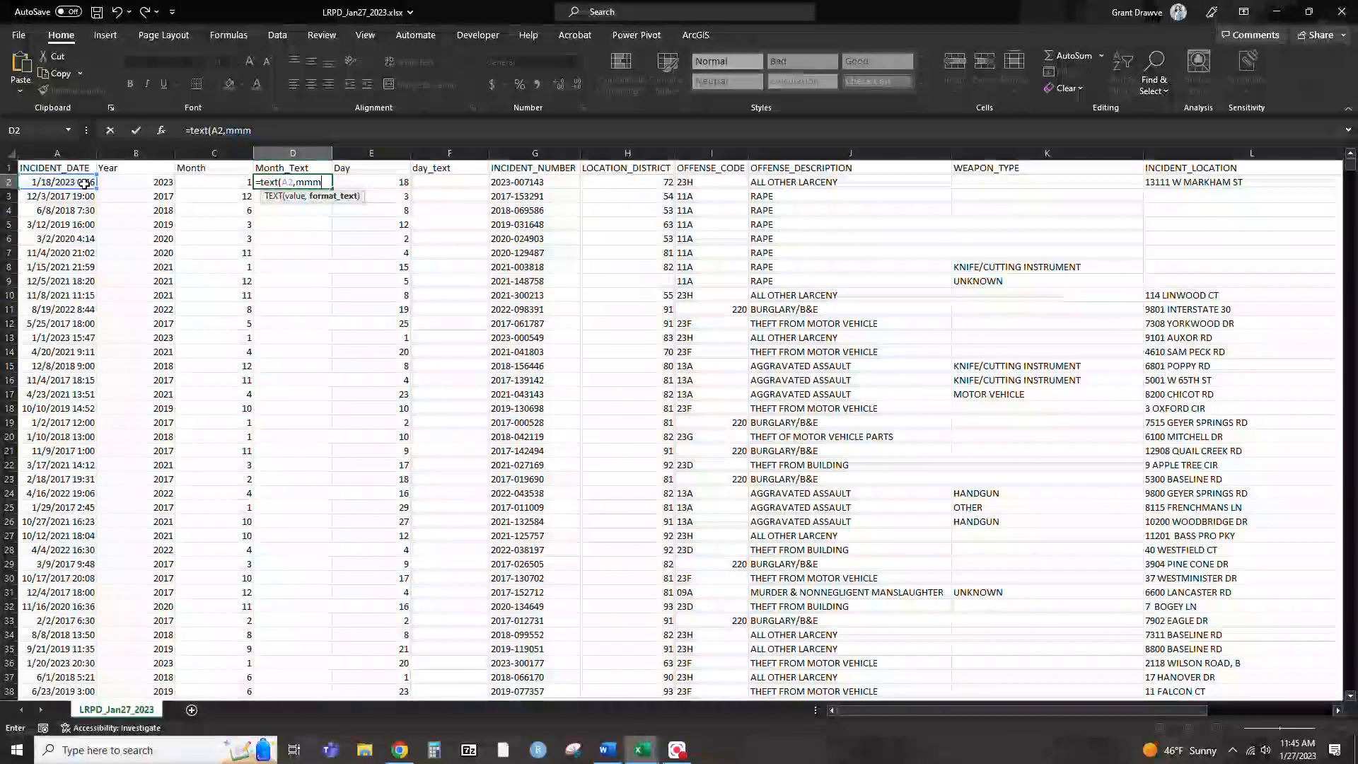
pyautogui.write('"')
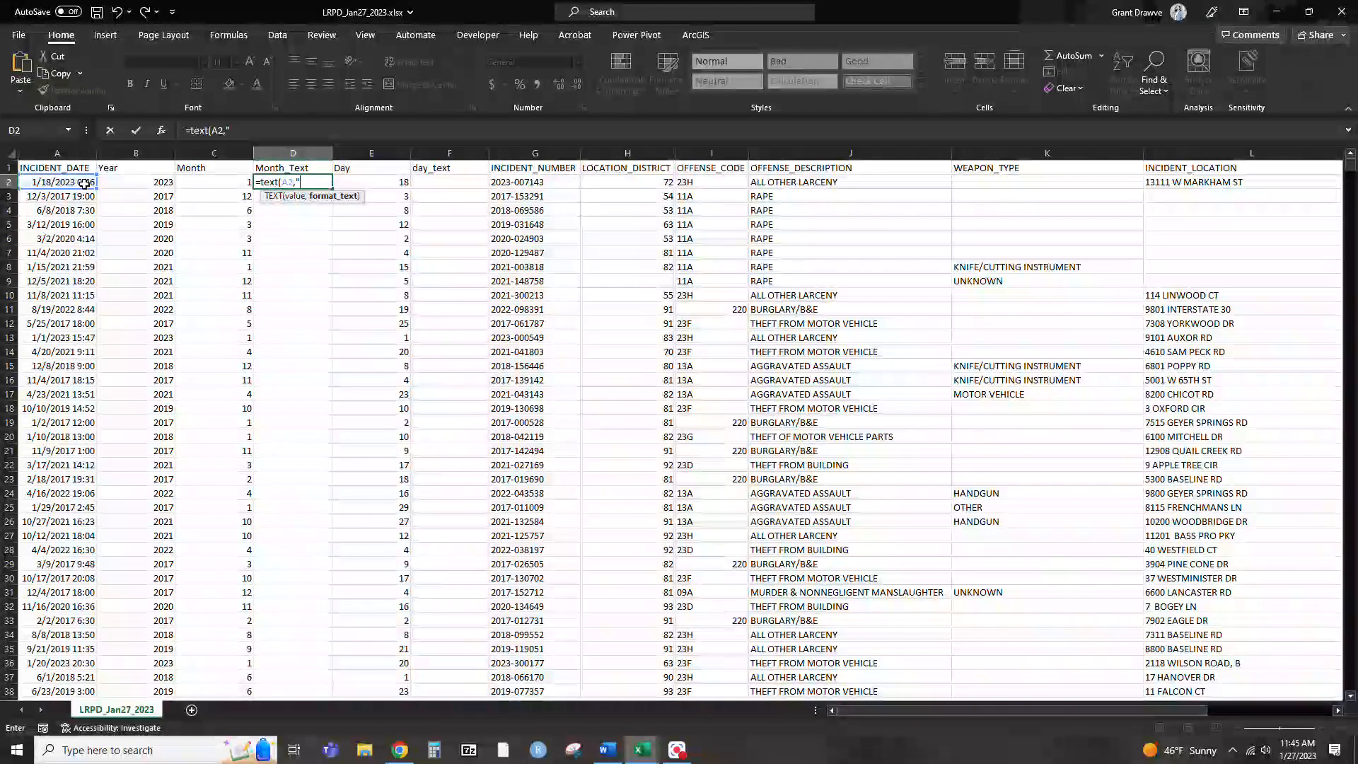
pyautogui.write('mmmmm"')
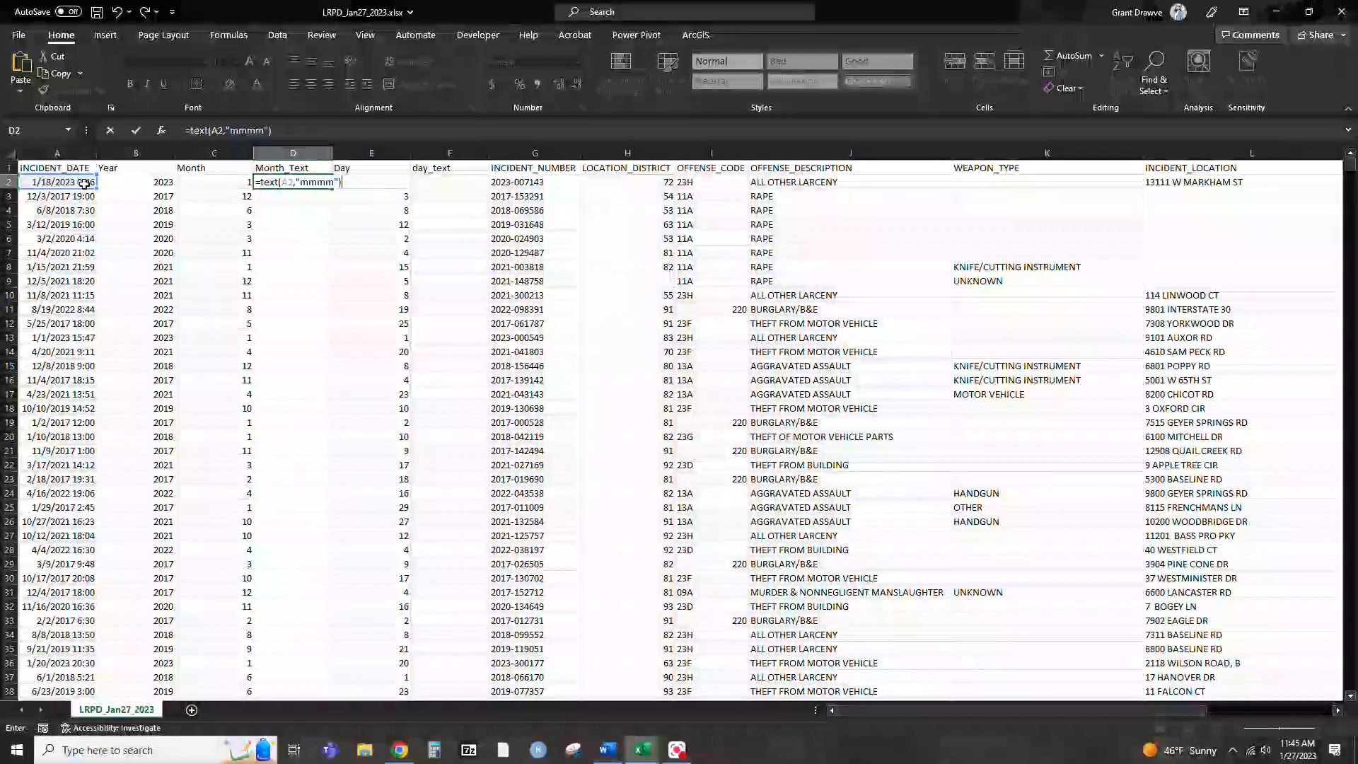
pyautogui.write(')')
pyautogui.press('Return')
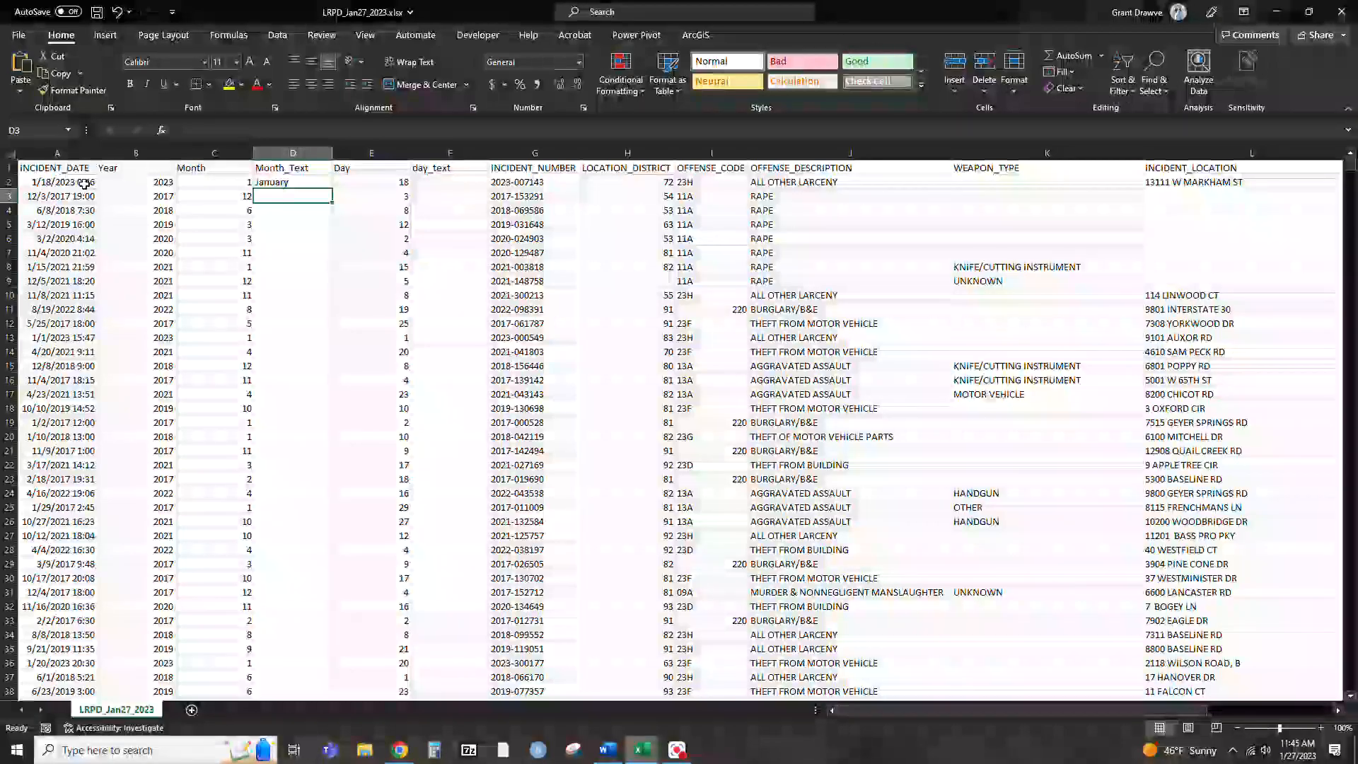
pyautogui.click(293, 182)
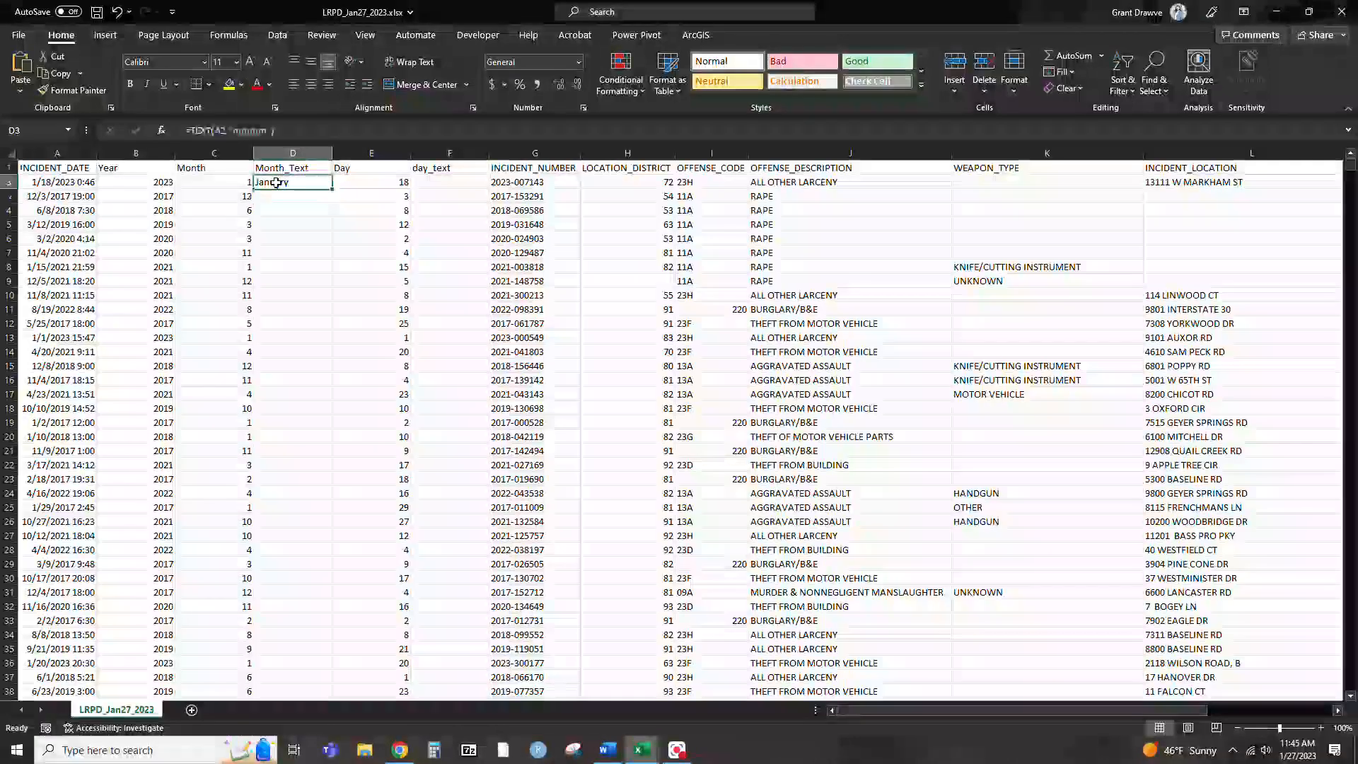
pyautogui.doubleClick(333, 188)
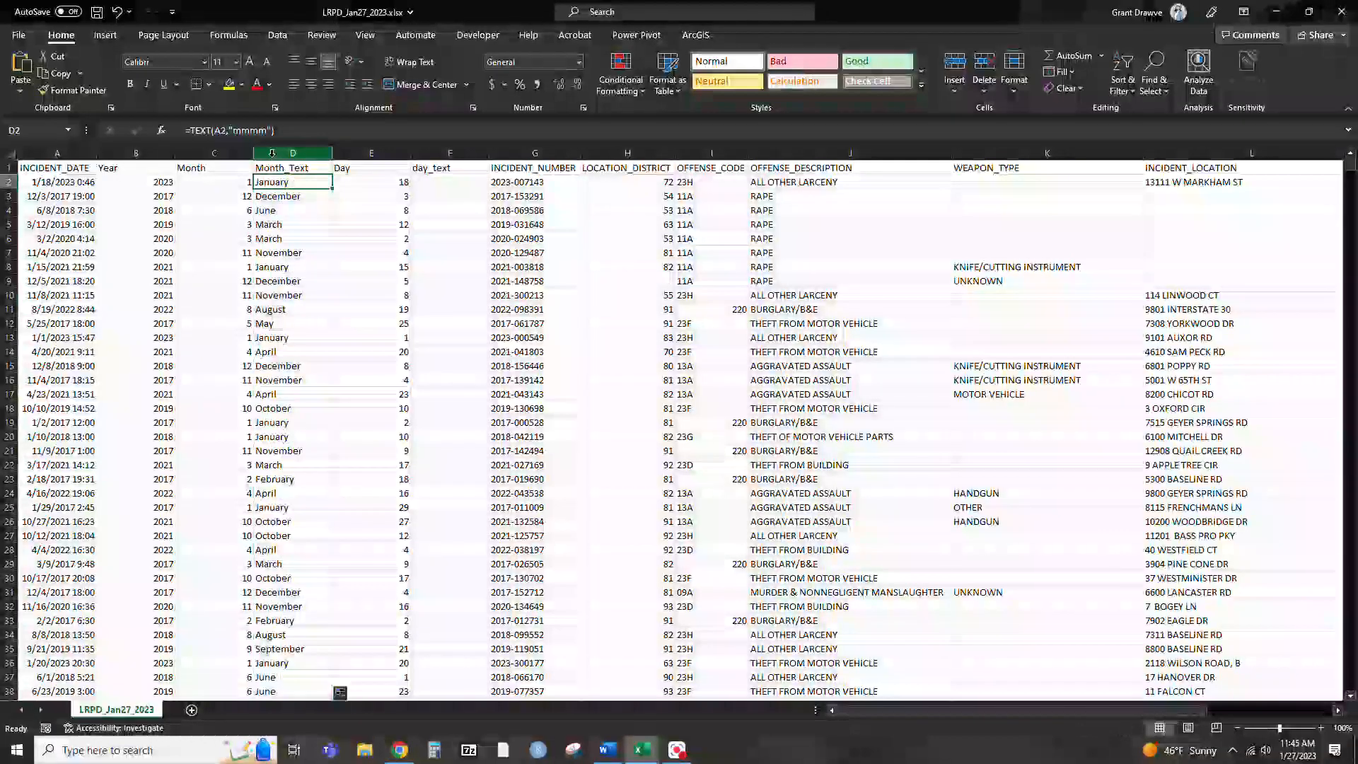
# Try an abbreviated month format in D2's TEXT formula and restore the full month format "mmmm"
pyautogui.click(259, 130)
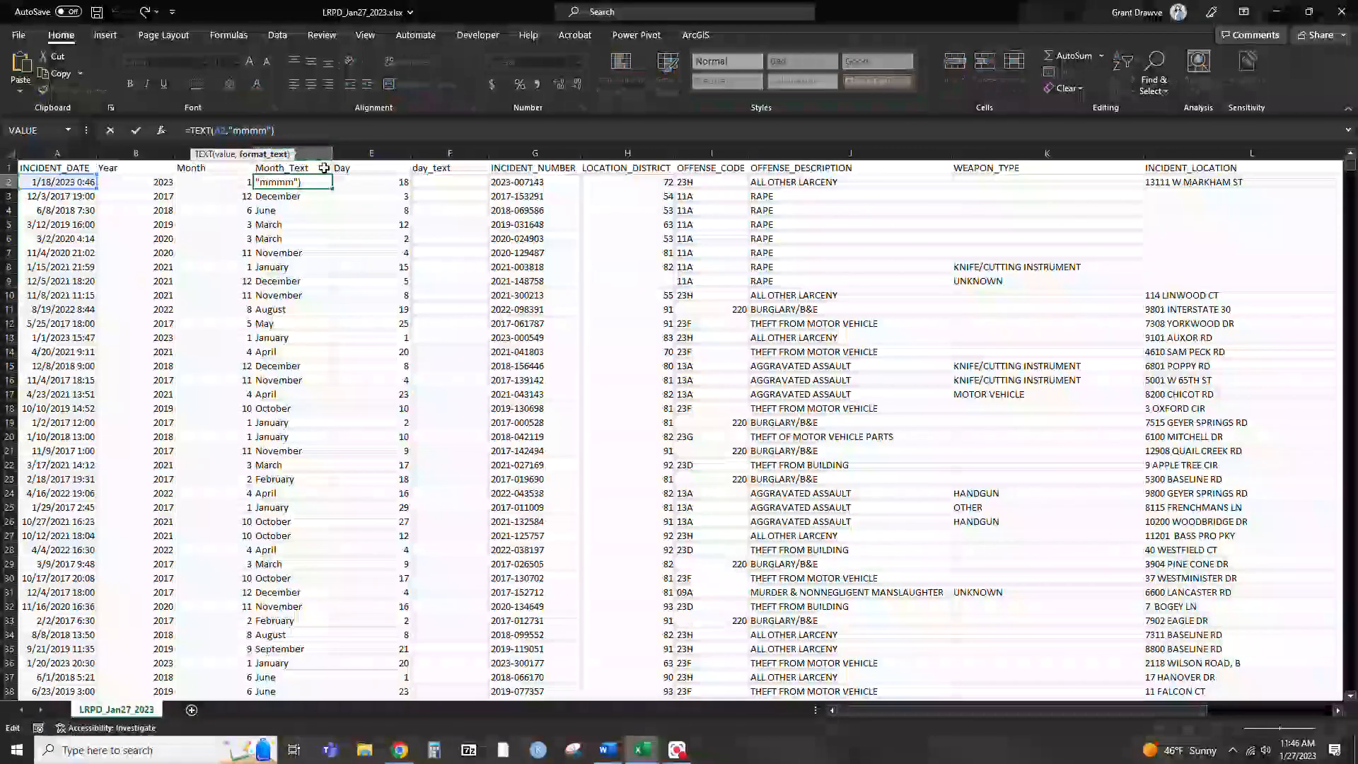
pyautogui.click(274, 181)
pyautogui.click(239, 131)
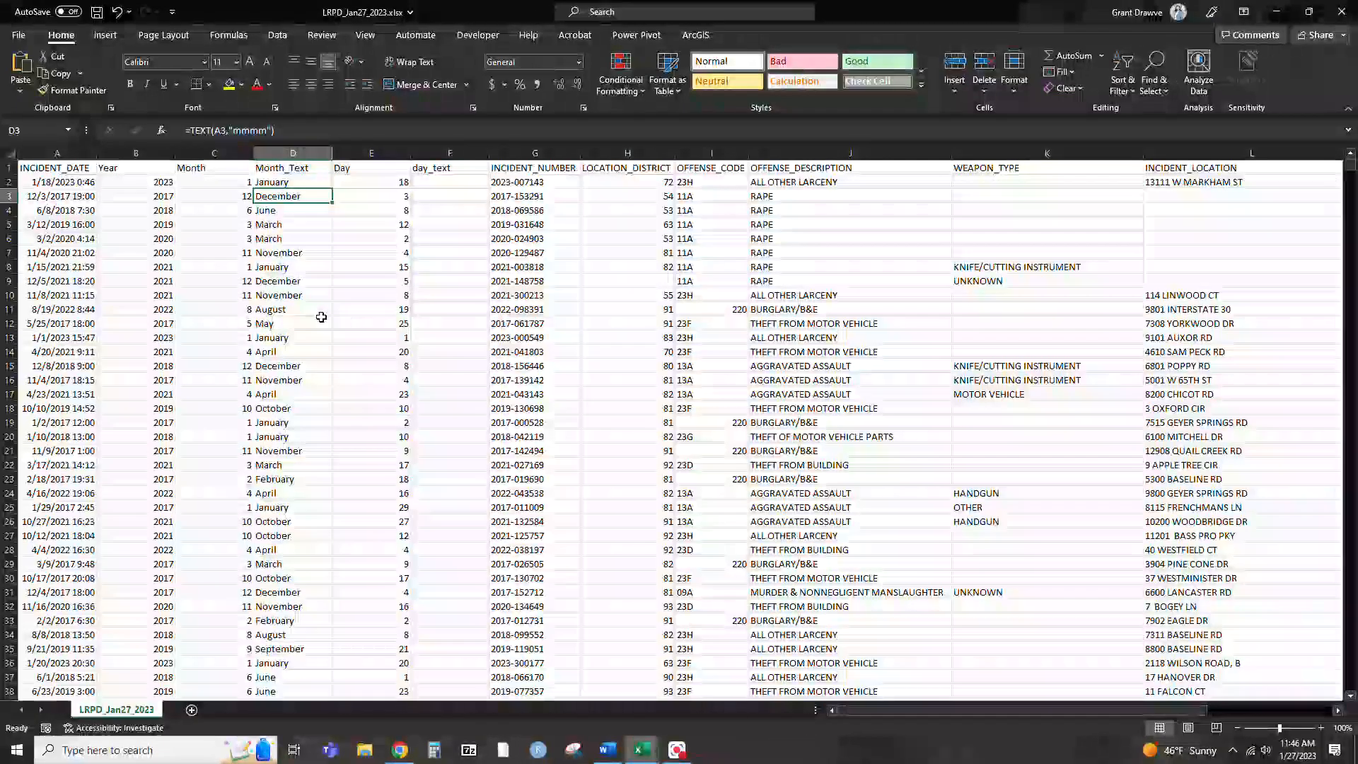
# Enter =TEXT(A2,"dddd") in F2 and fill it down the whole day_text column
pyautogui.click(456, 179)
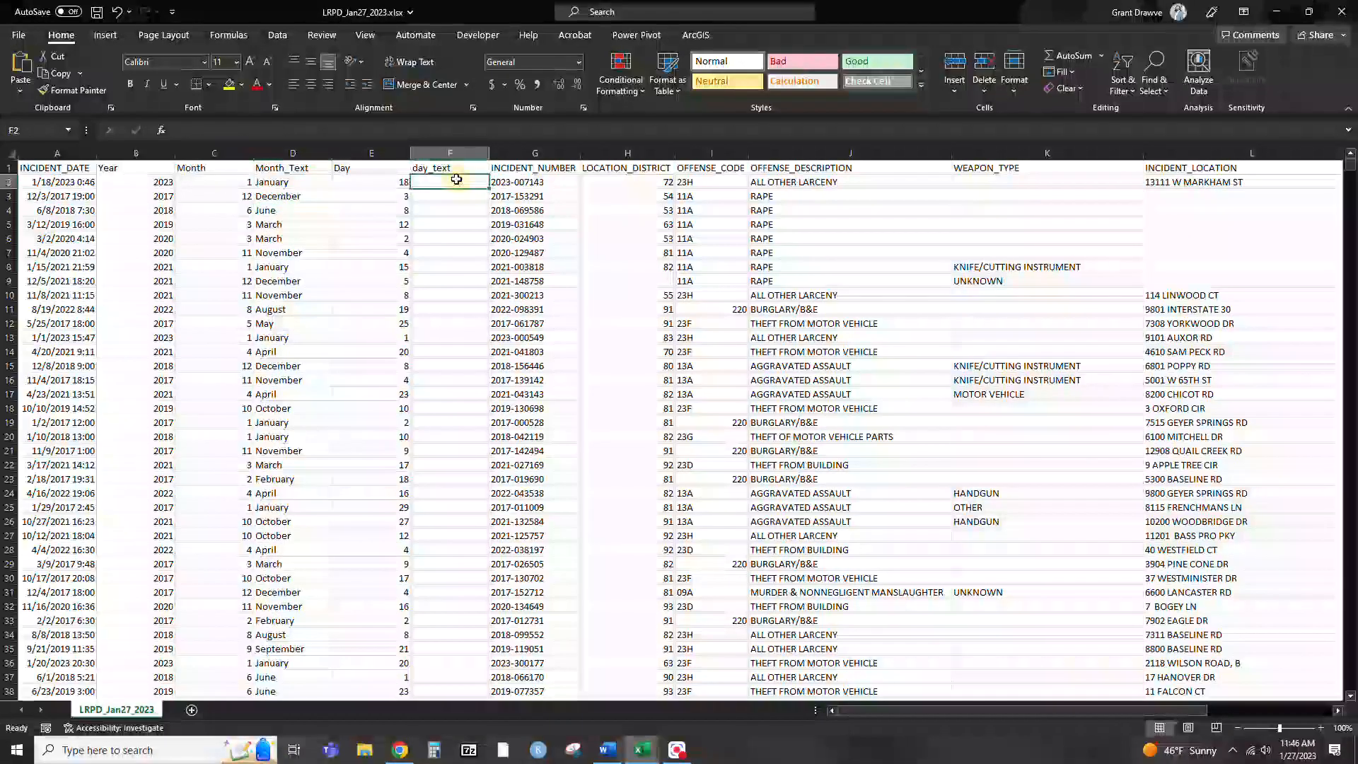
pyautogui.write('=text(')
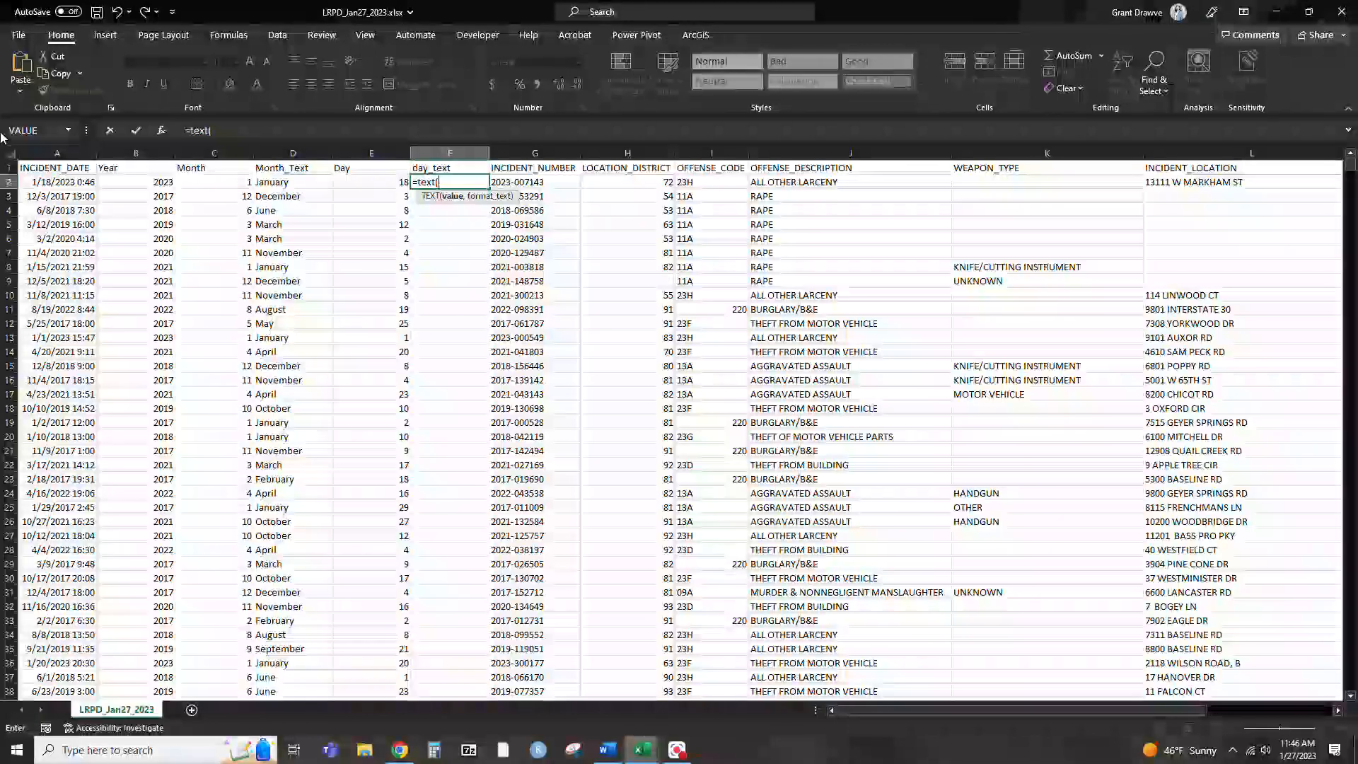
pyautogui.write('A2,')
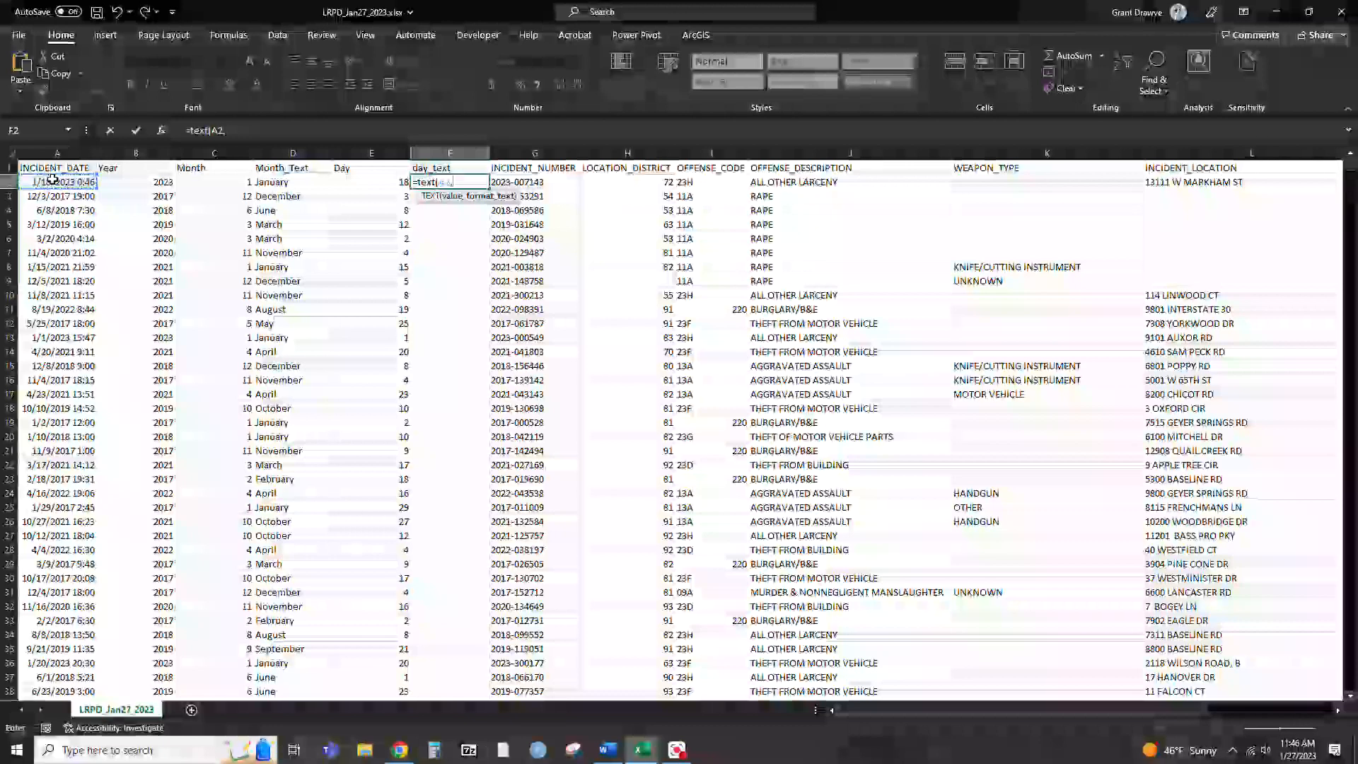
pyautogui.write('"')
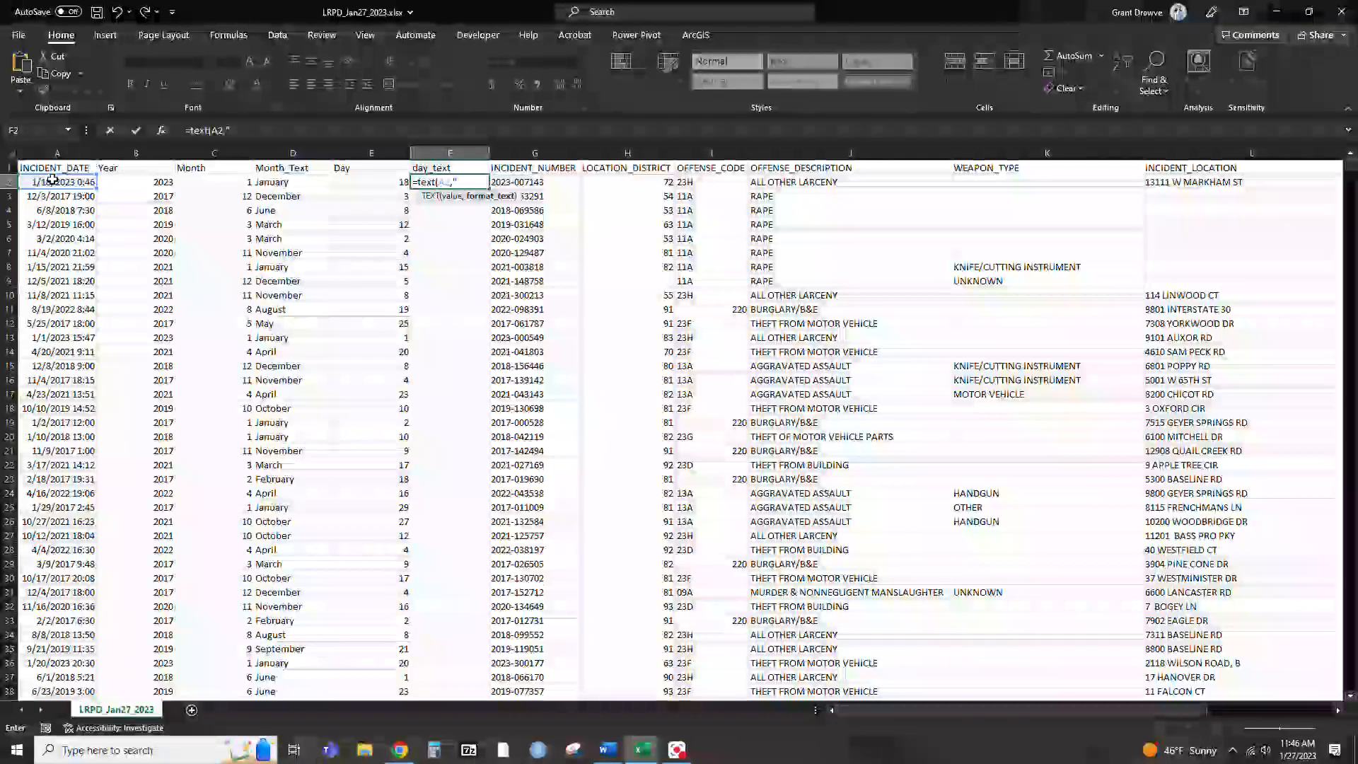
pyautogui.write('dddd')
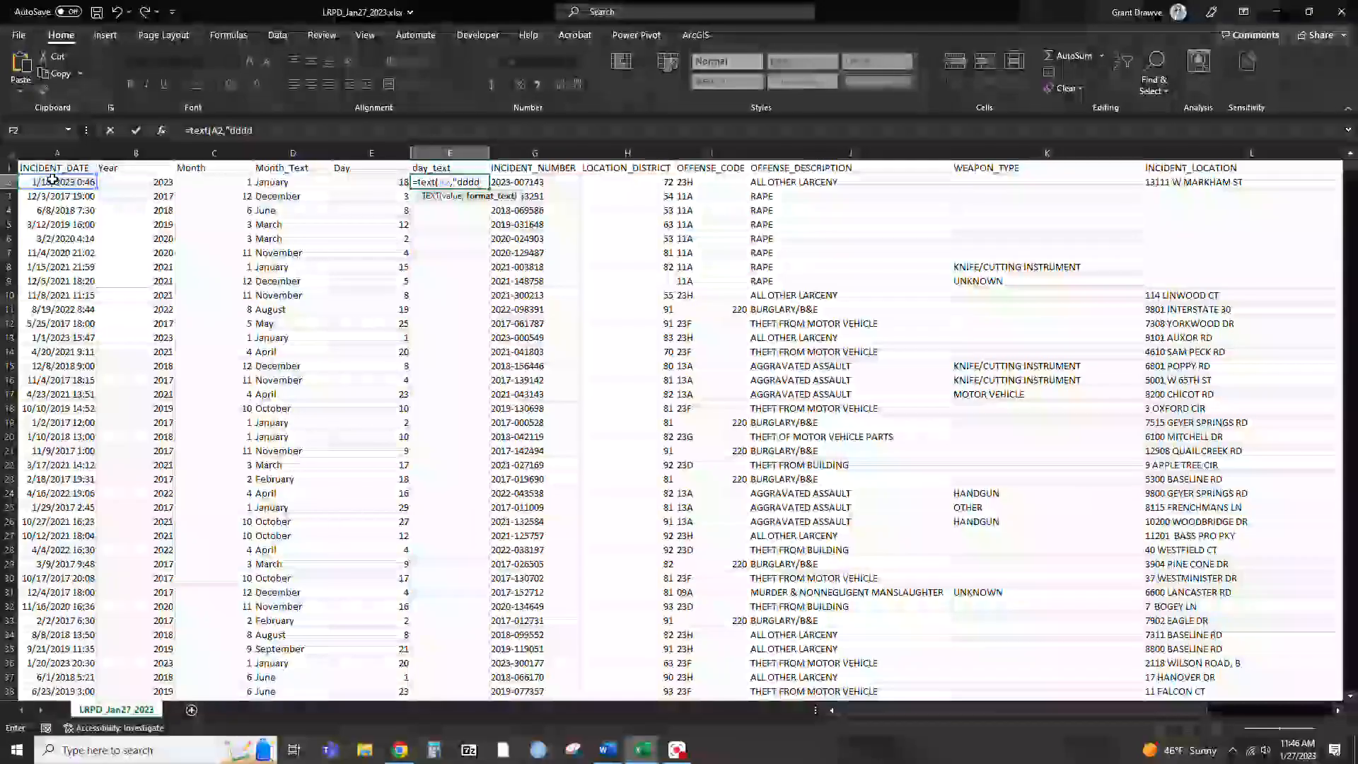
pyautogui.write('"')
pyautogui.press('Return')
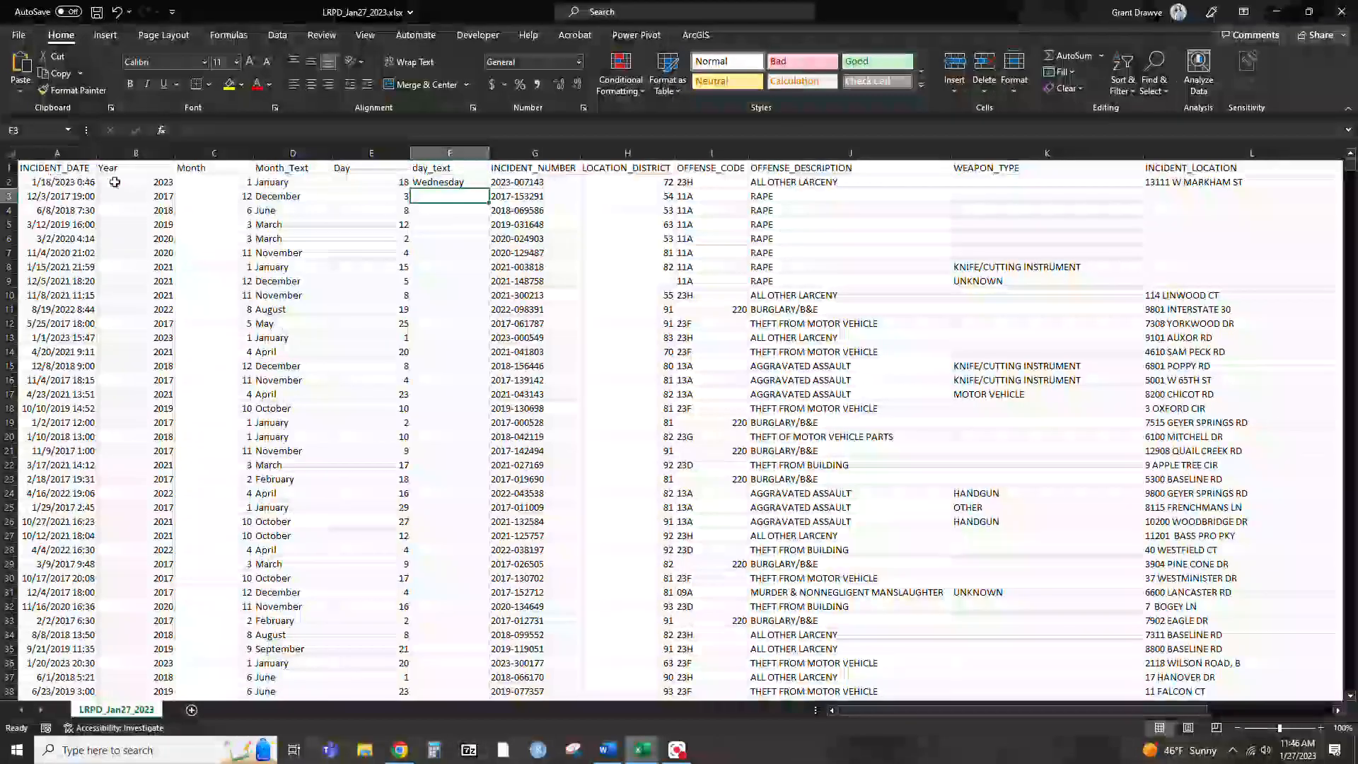
pyautogui.click(446, 183)
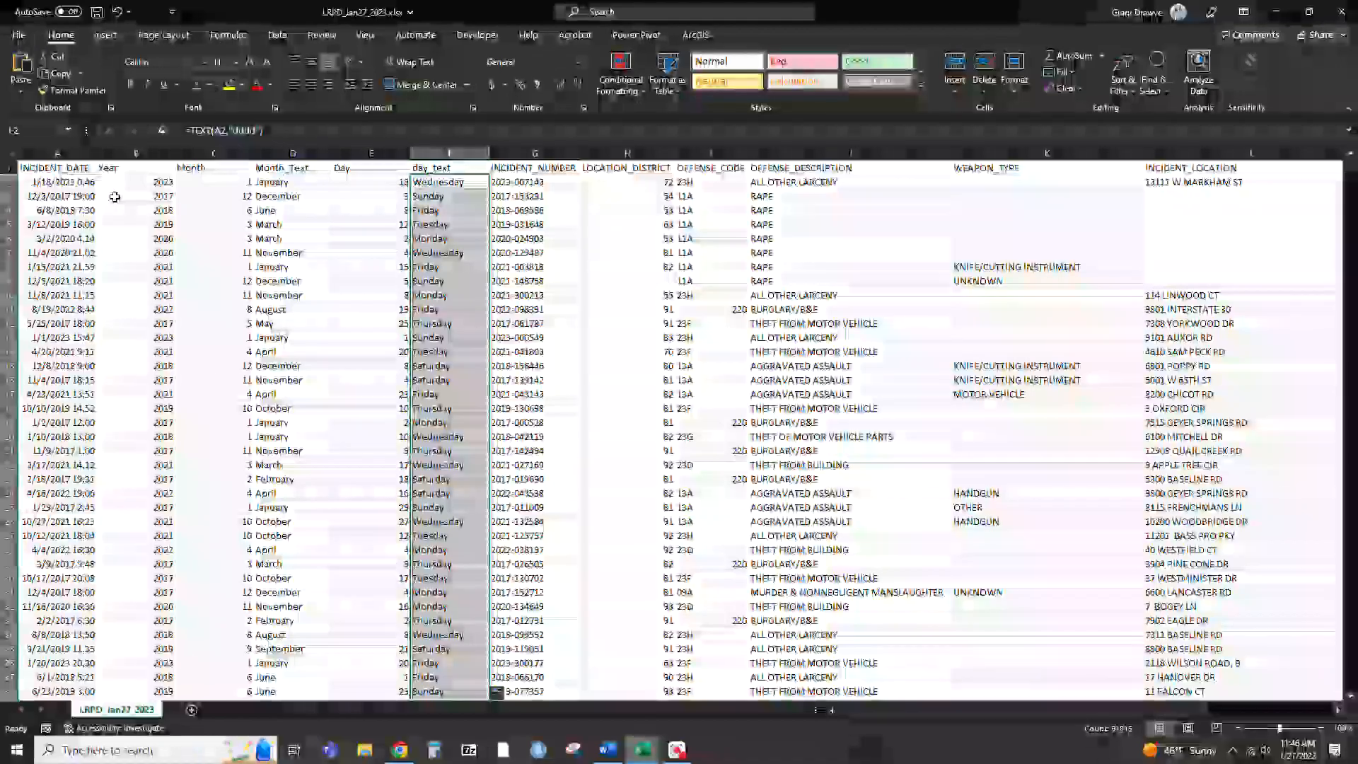
# Check the formulas behind several cells in the Month_Text, Day and day_text columns
pyautogui.click(265, 338)
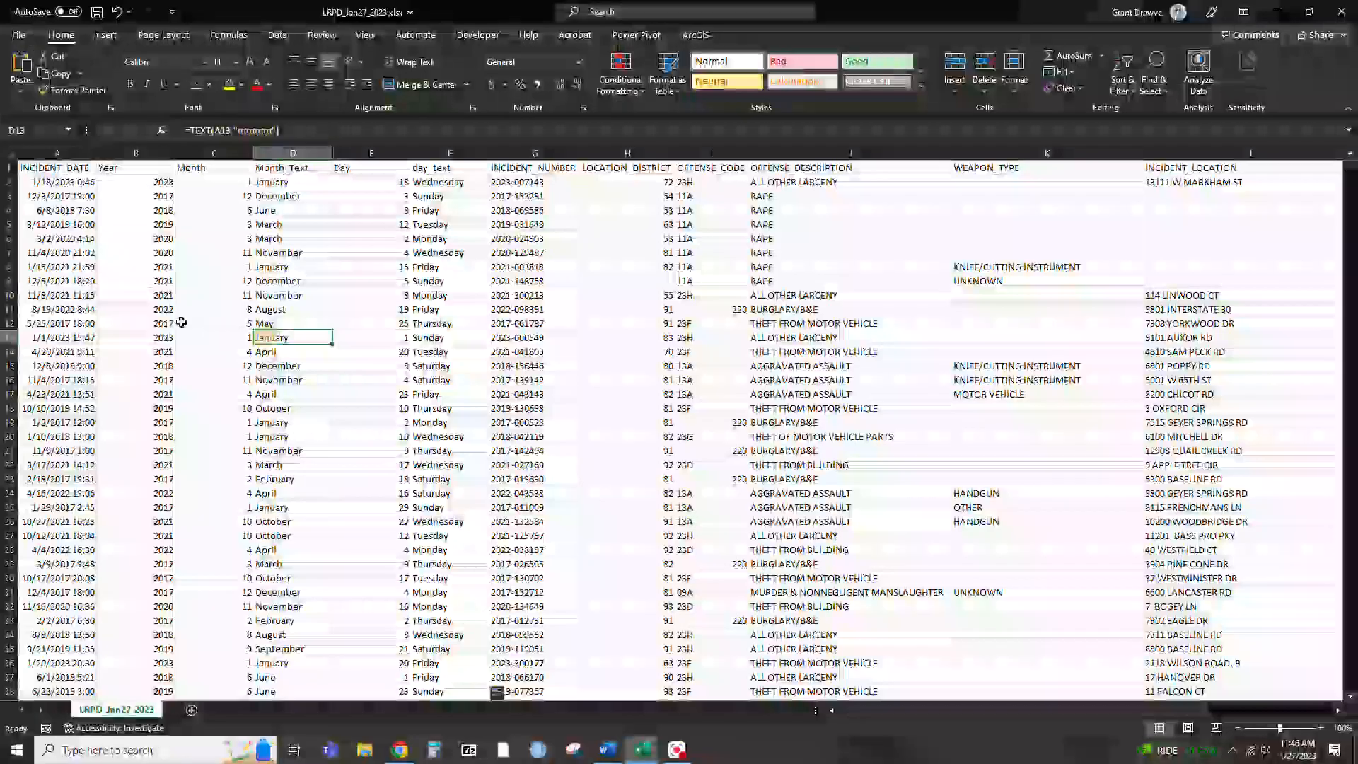
pyautogui.click(290, 245)
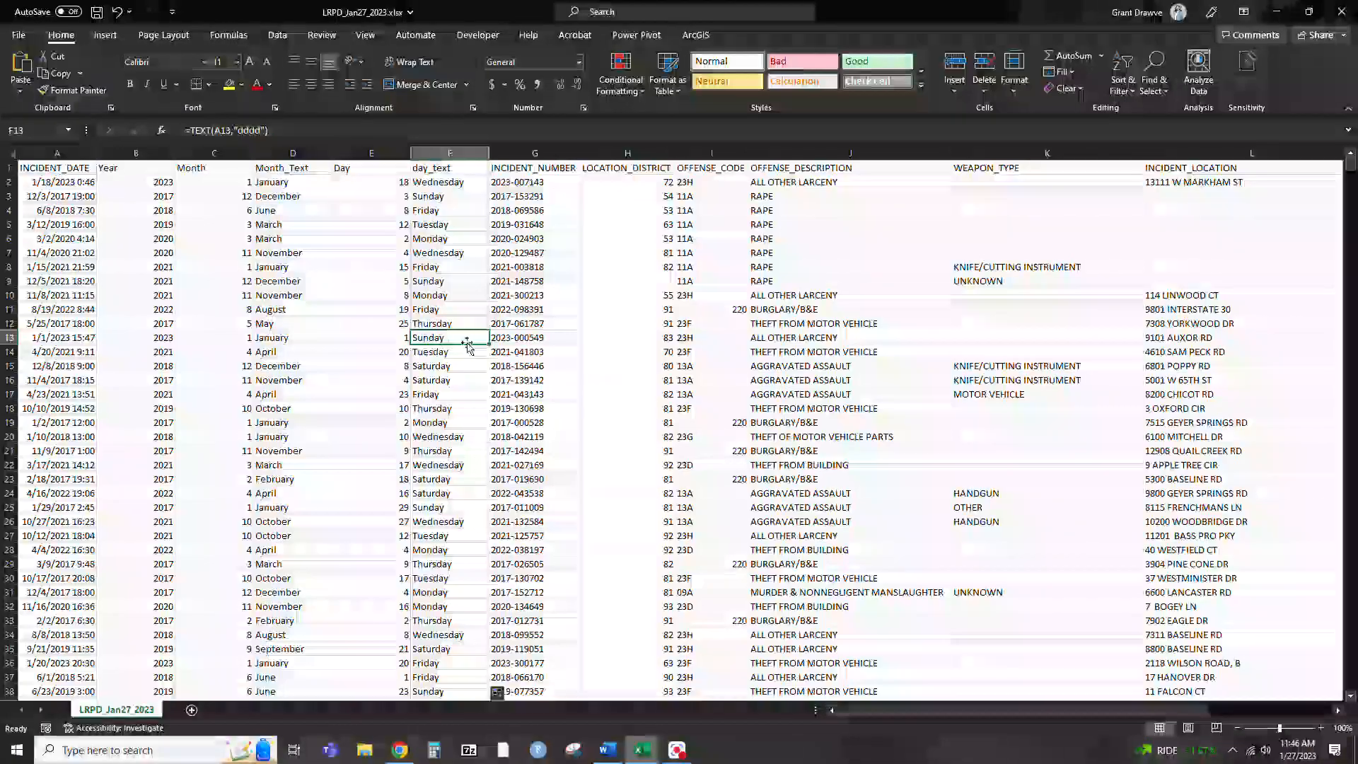
pyautogui.click(258, 324)
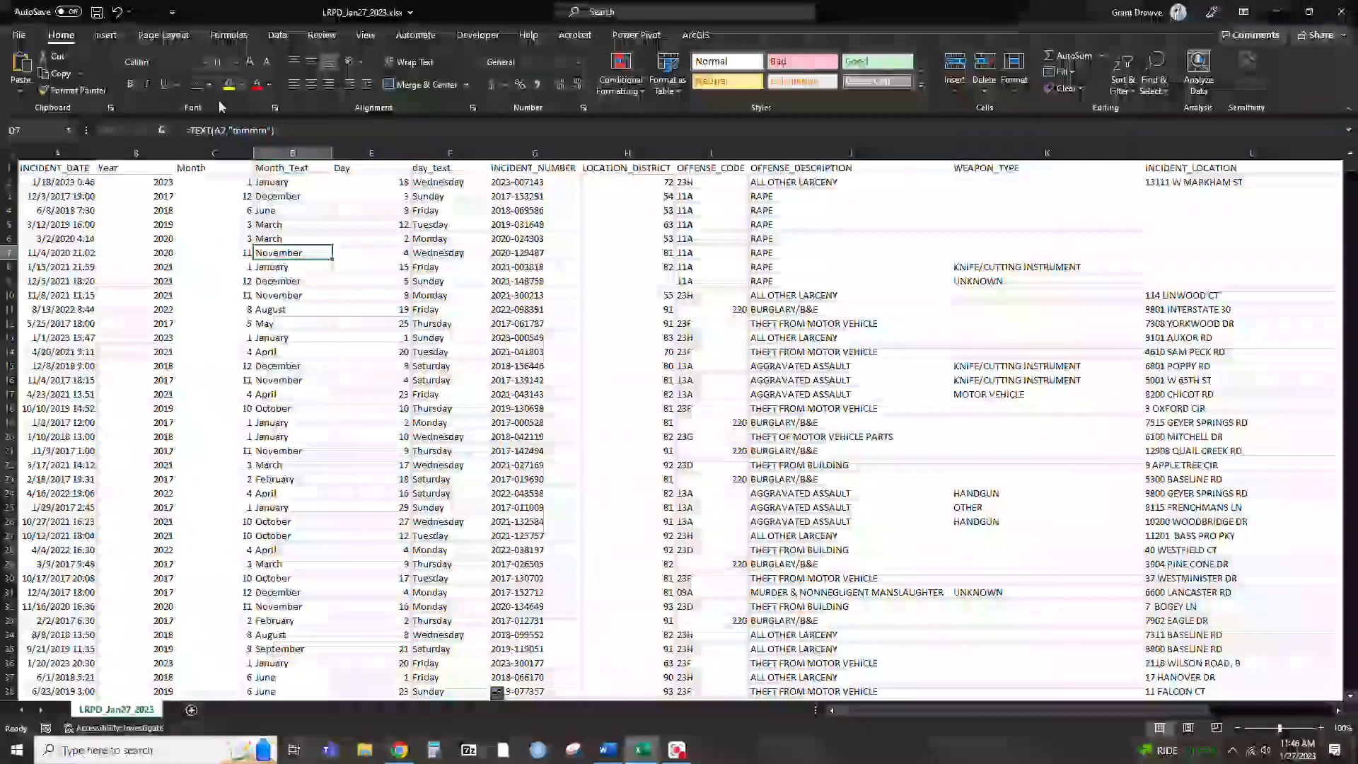
pyautogui.click(426, 427)
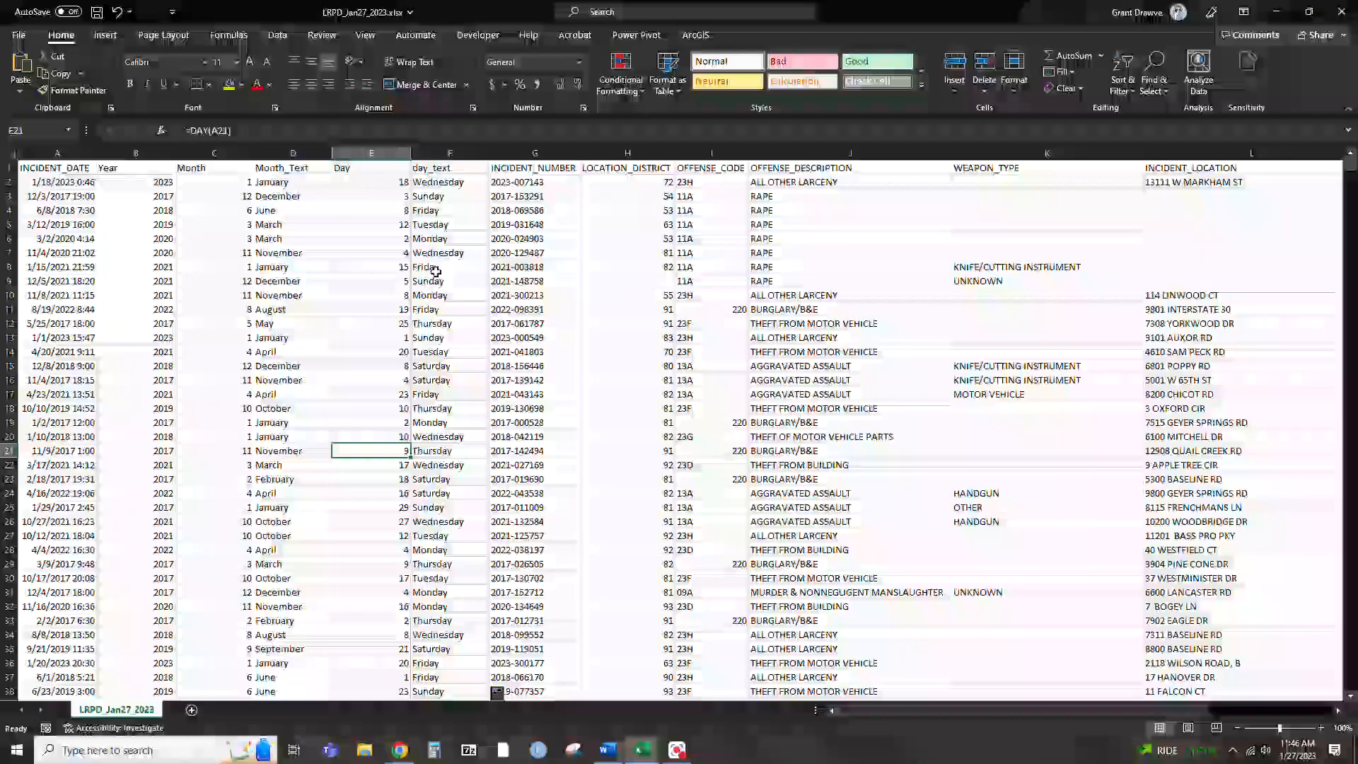
pyautogui.click(435, 269)
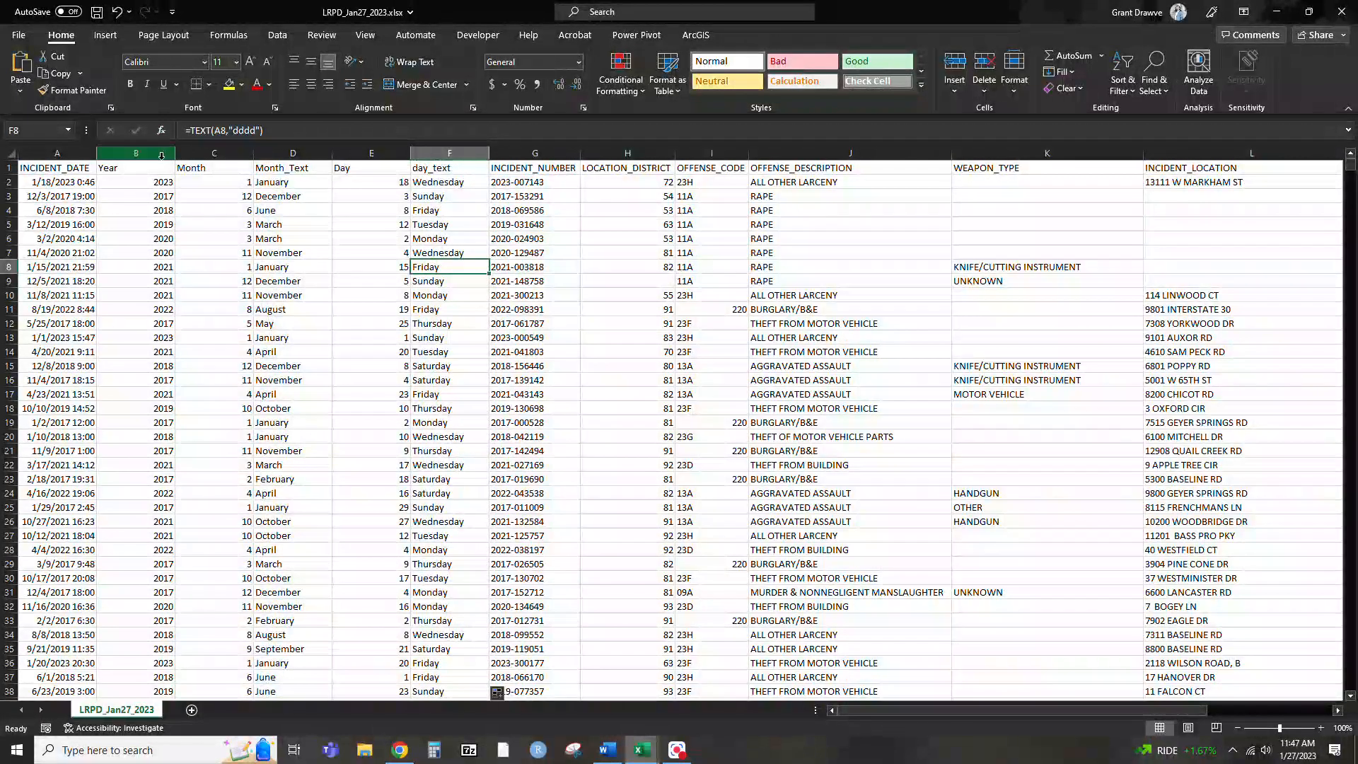
# Copy columns B to F (Year through day_text) and paste them back in place as values only
pyautogui.moveTo(161, 156); pyautogui.dragTo(446, 155)
pyautogui.rightClick(446, 155)
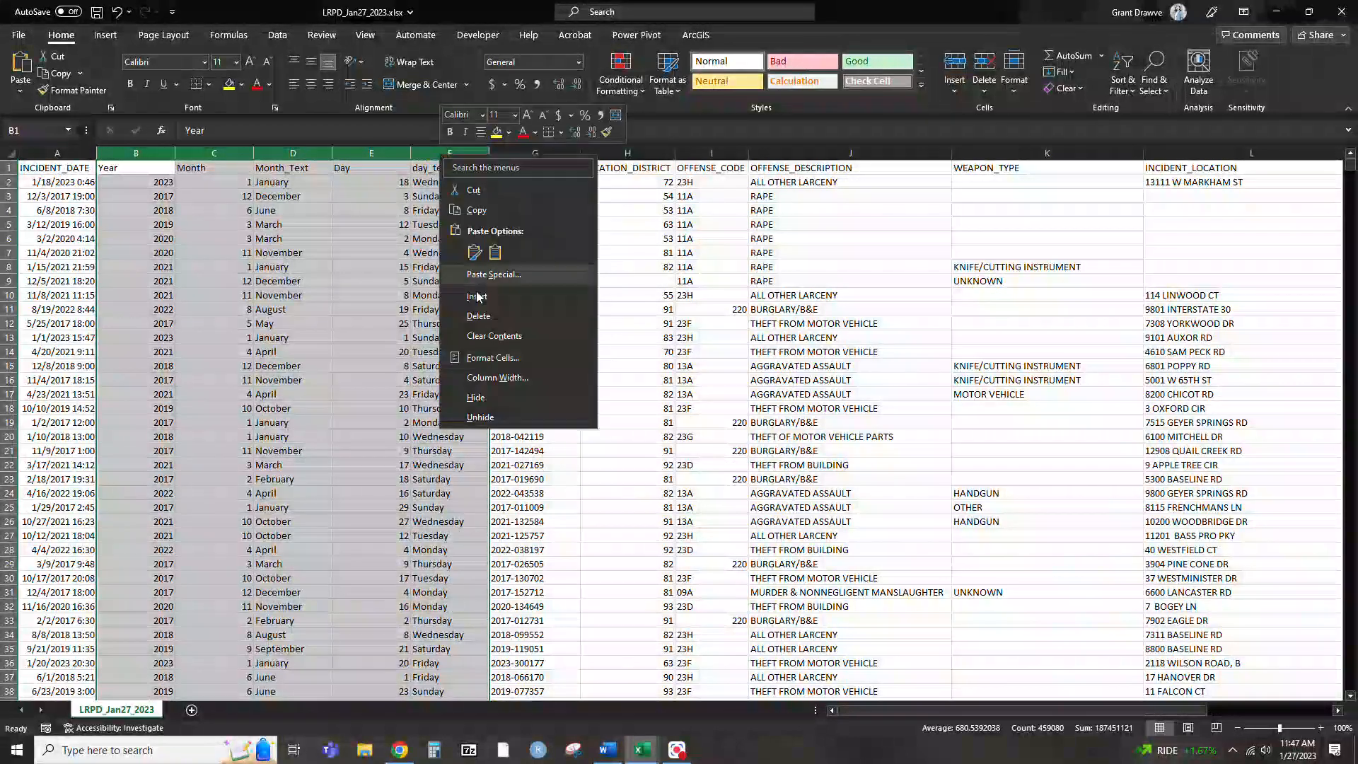
pyautogui.click(478, 296)
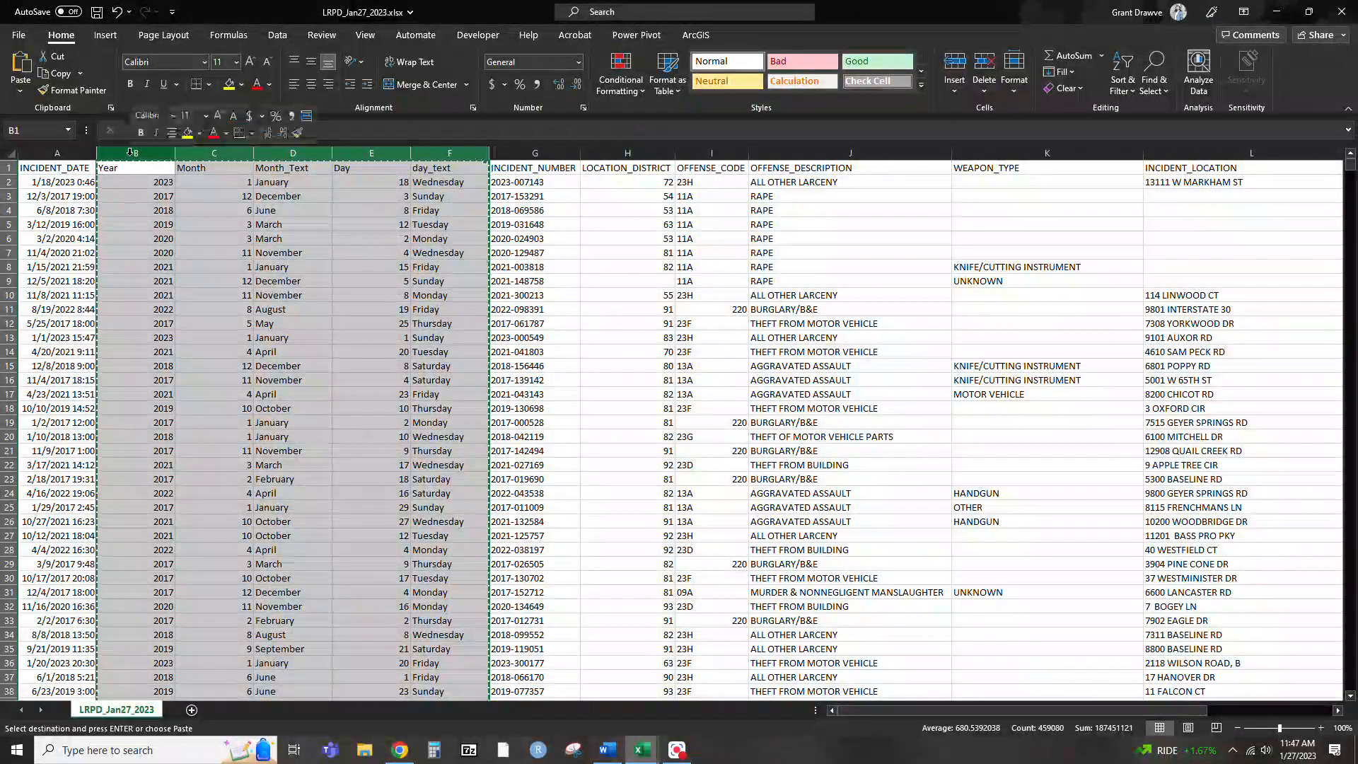
pyautogui.rightClick(130, 153)
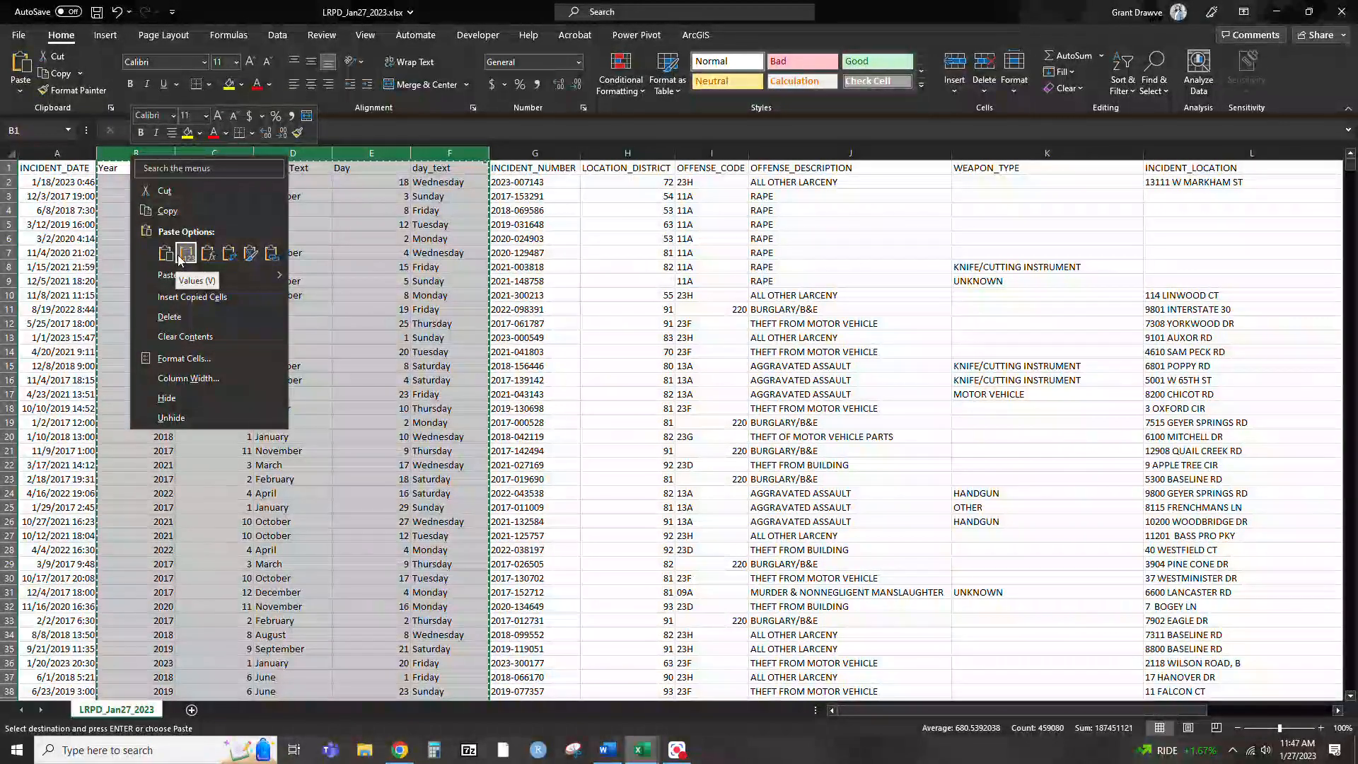
pyautogui.click(180, 256)
pyautogui.click(444, 269)
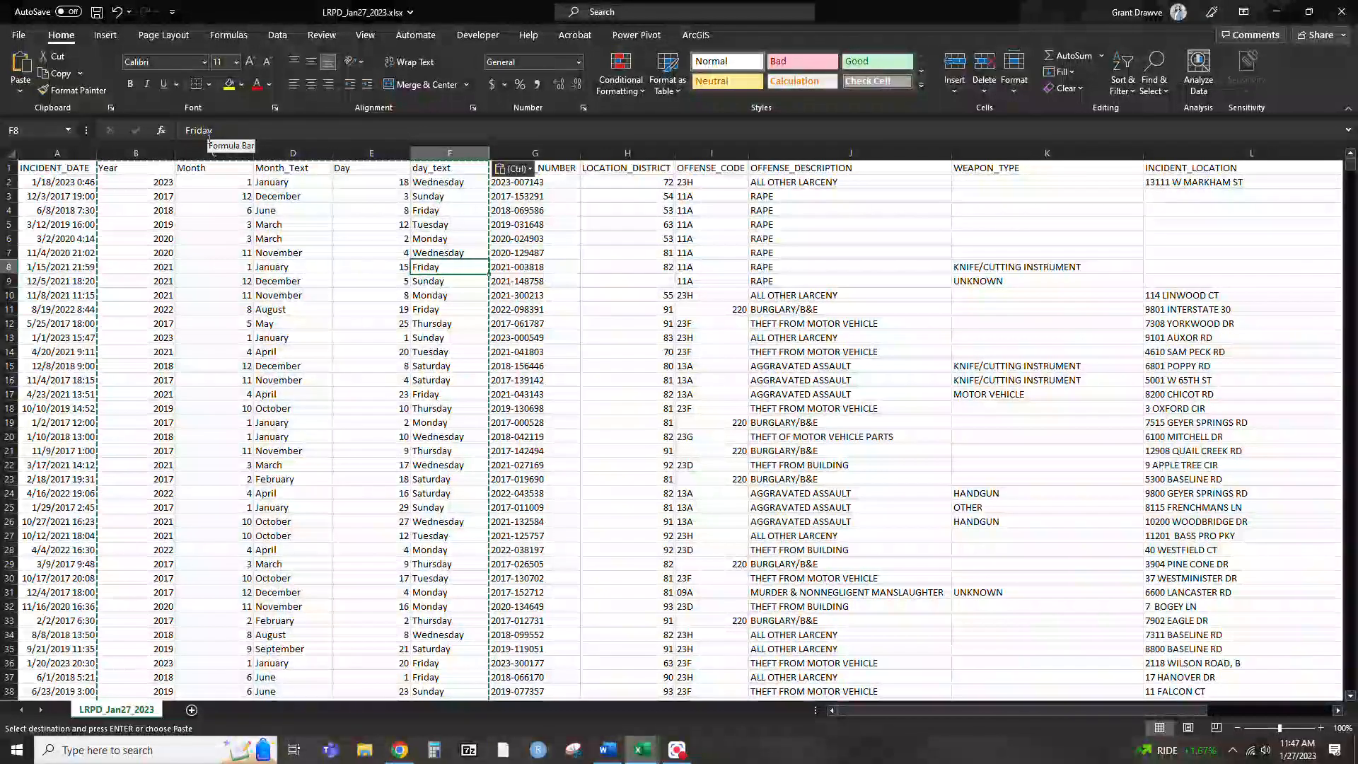
pyautogui.click(343, 252)
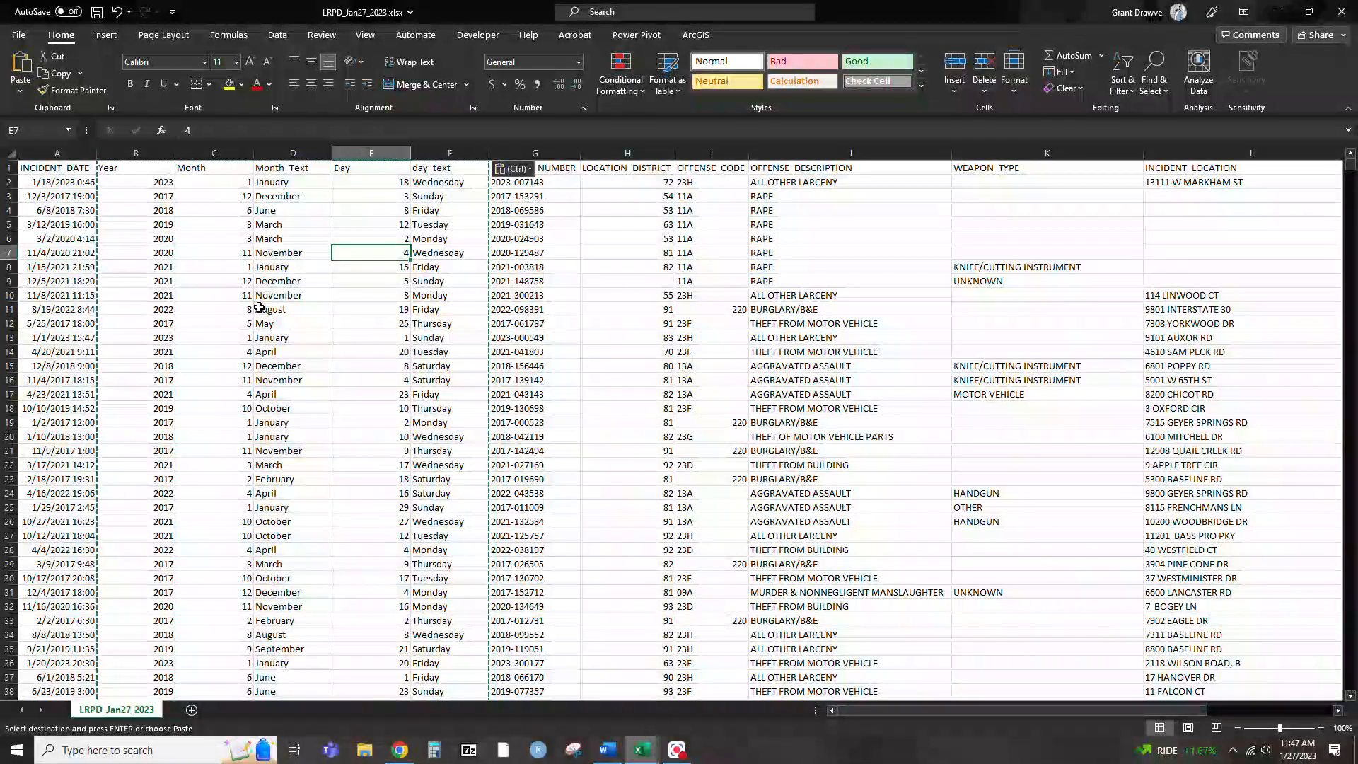
# Insert two blank columns between INCIDENT_DATE and Year
pyautogui.rightClick(135, 154)
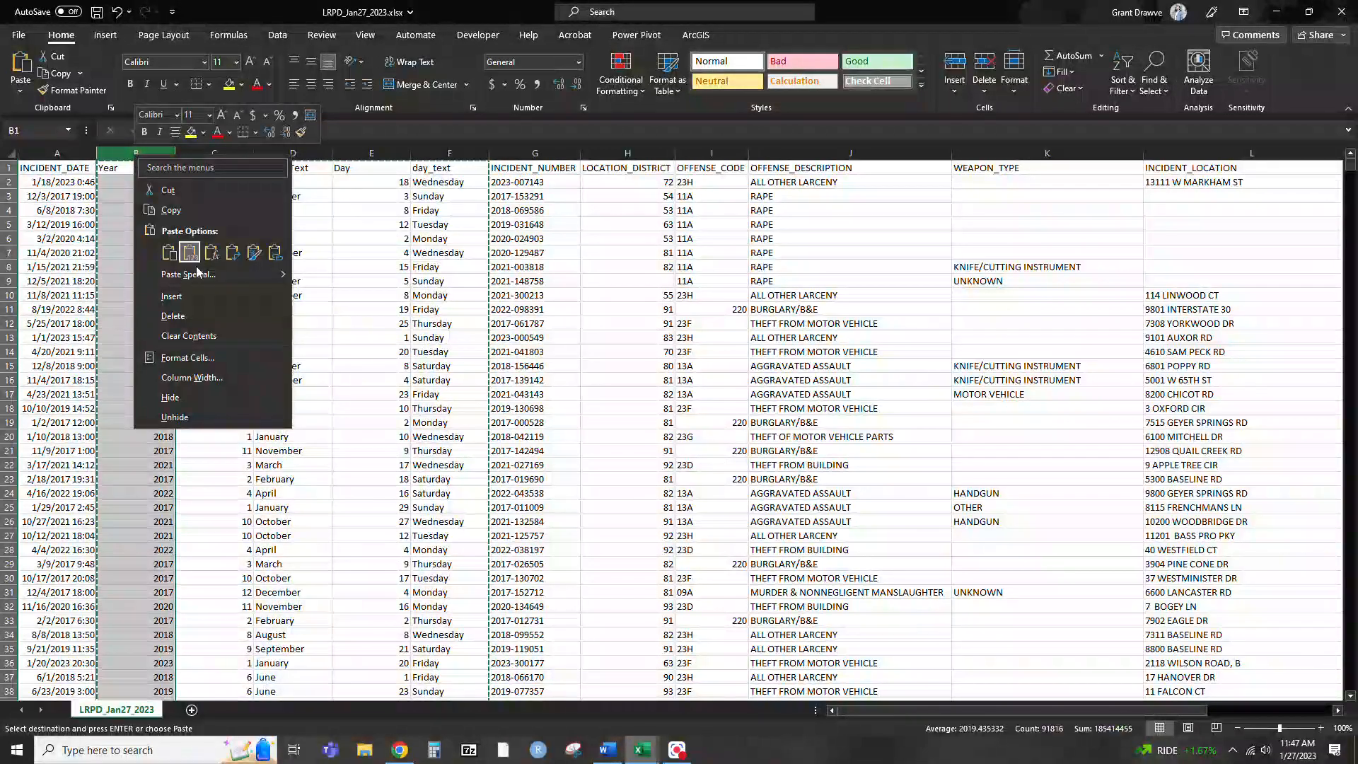
pyautogui.click(198, 297)
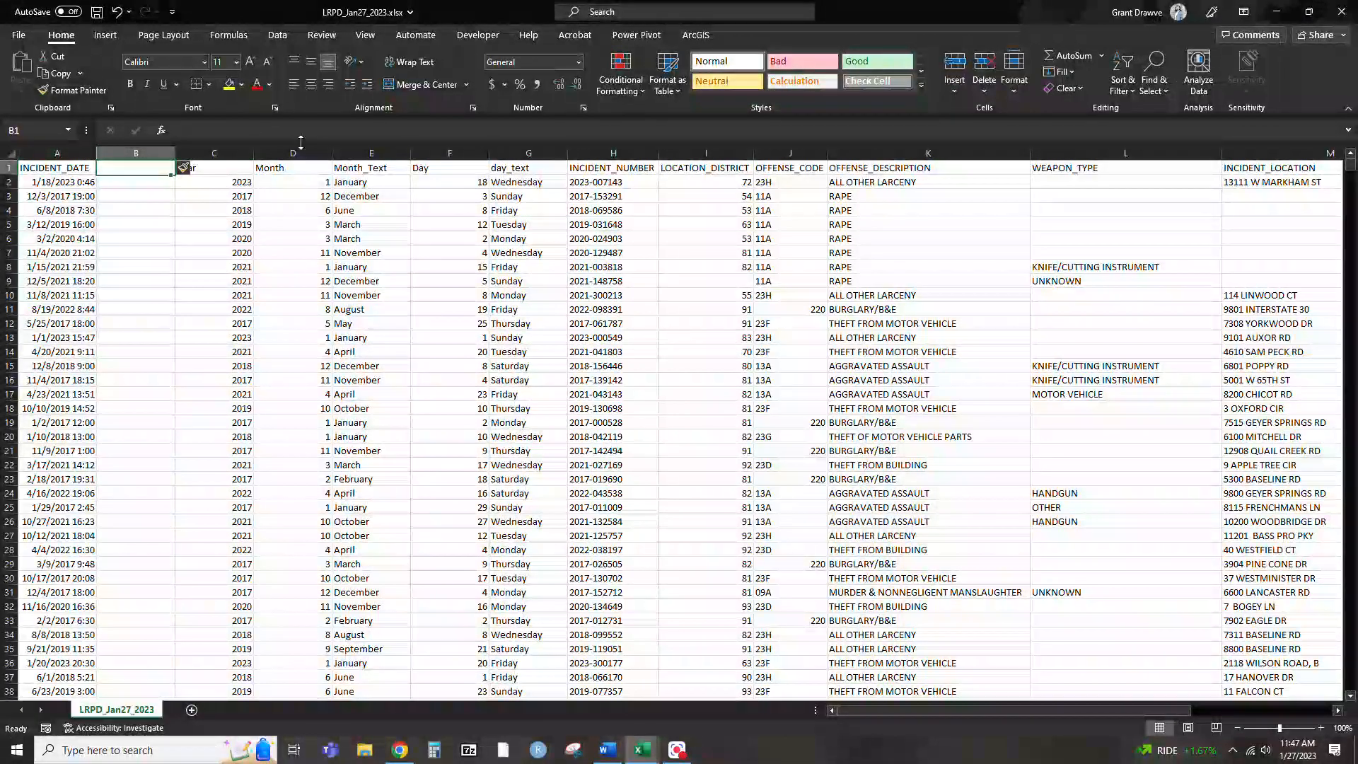
pyautogui.rightClick(201, 154)
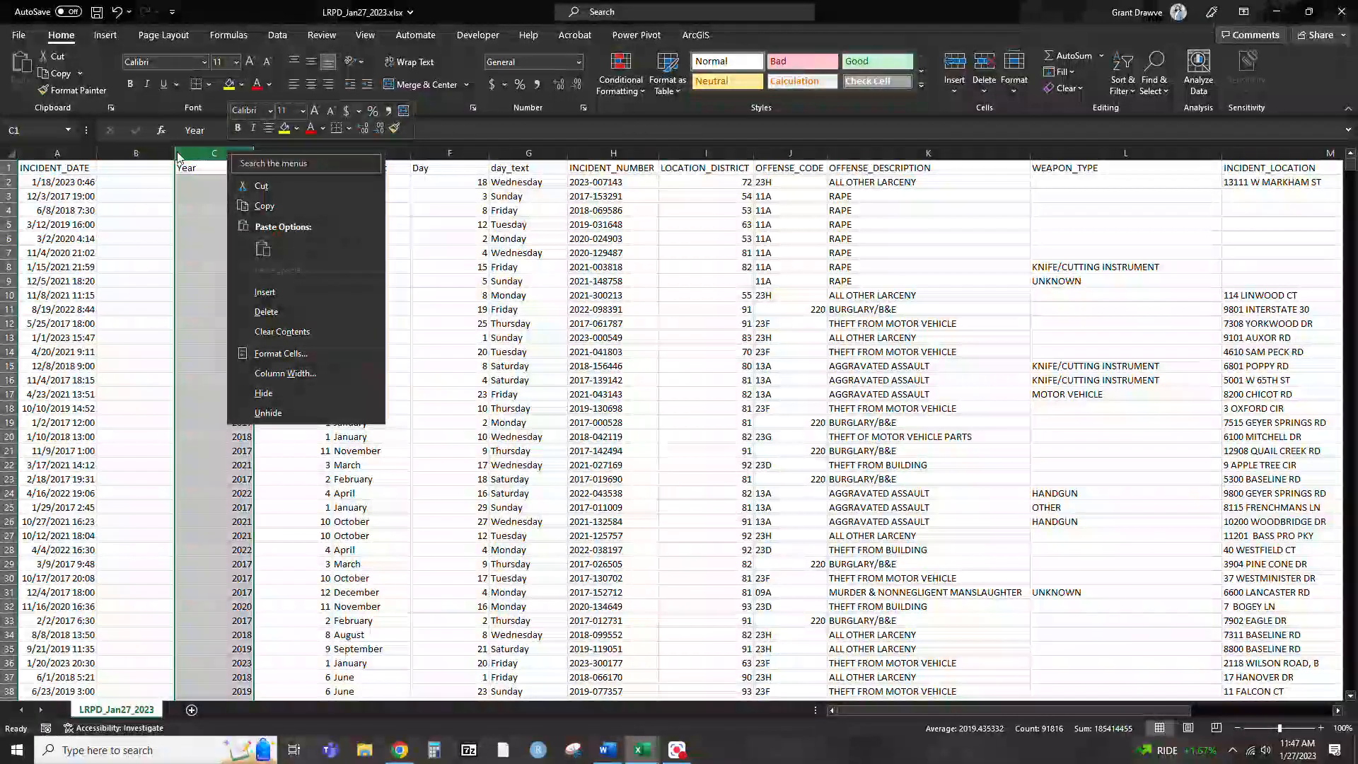
pyautogui.click(117, 154)
pyautogui.rightClick(117, 154)
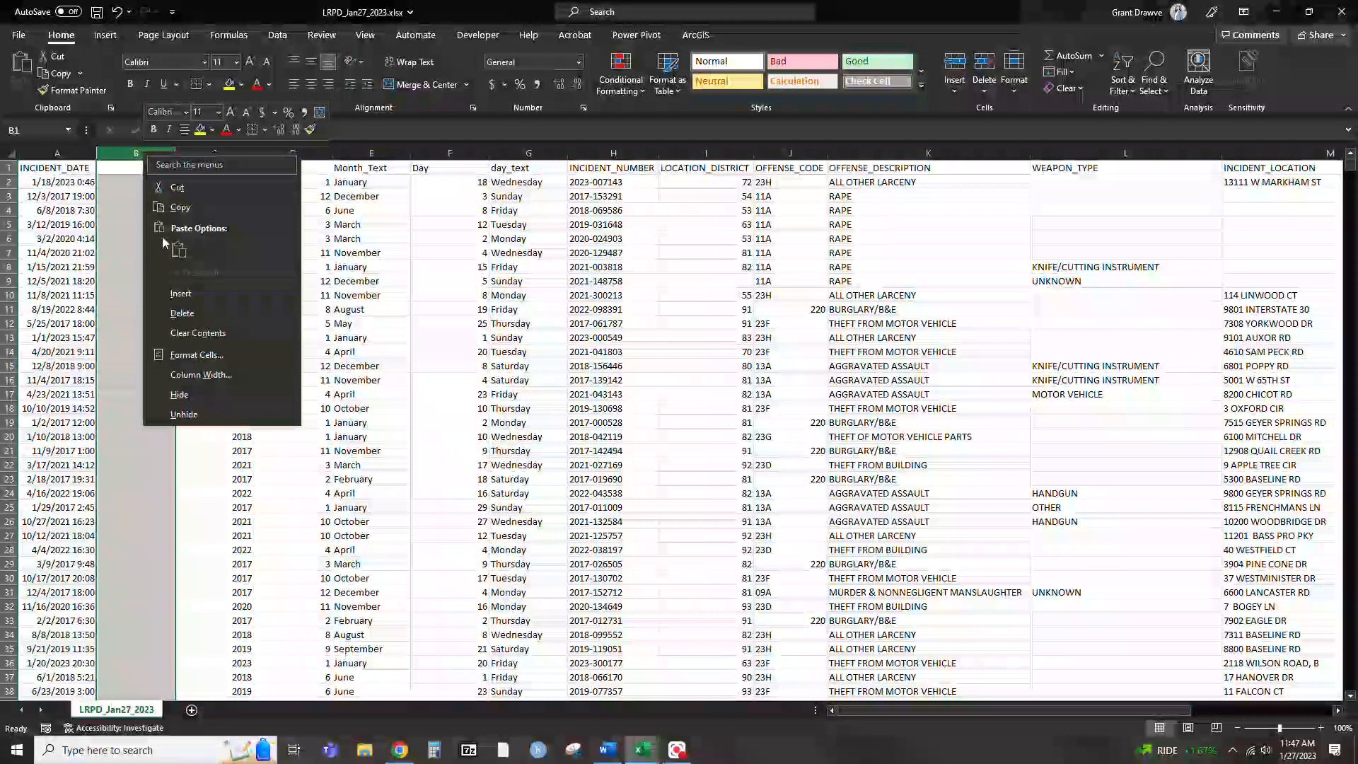
pyautogui.click(187, 293)
# Add the header Hour in C1 and enter =HOUR(A2) in C2
pyautogui.click(235, 164)
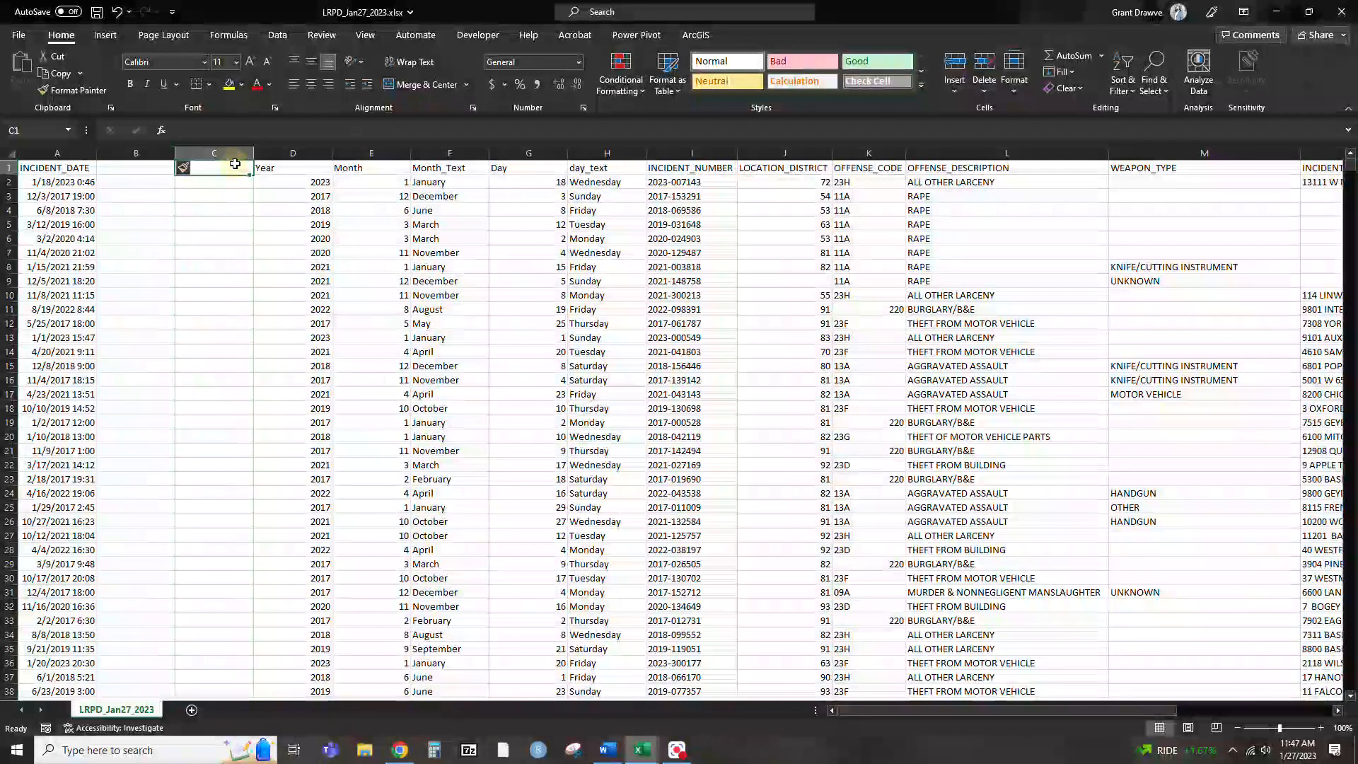
pyautogui.write('Hour')
pyautogui.press('Return')
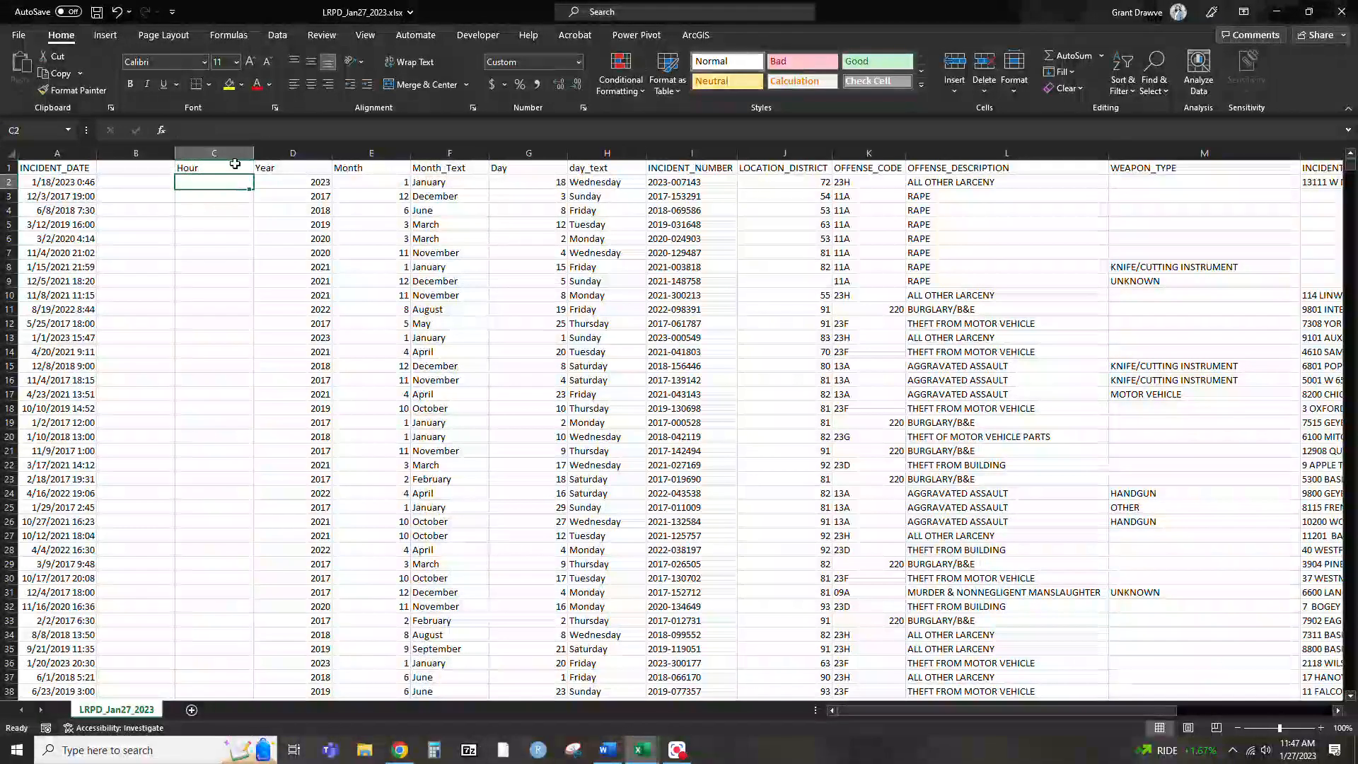
pyautogui.write('=hour(')
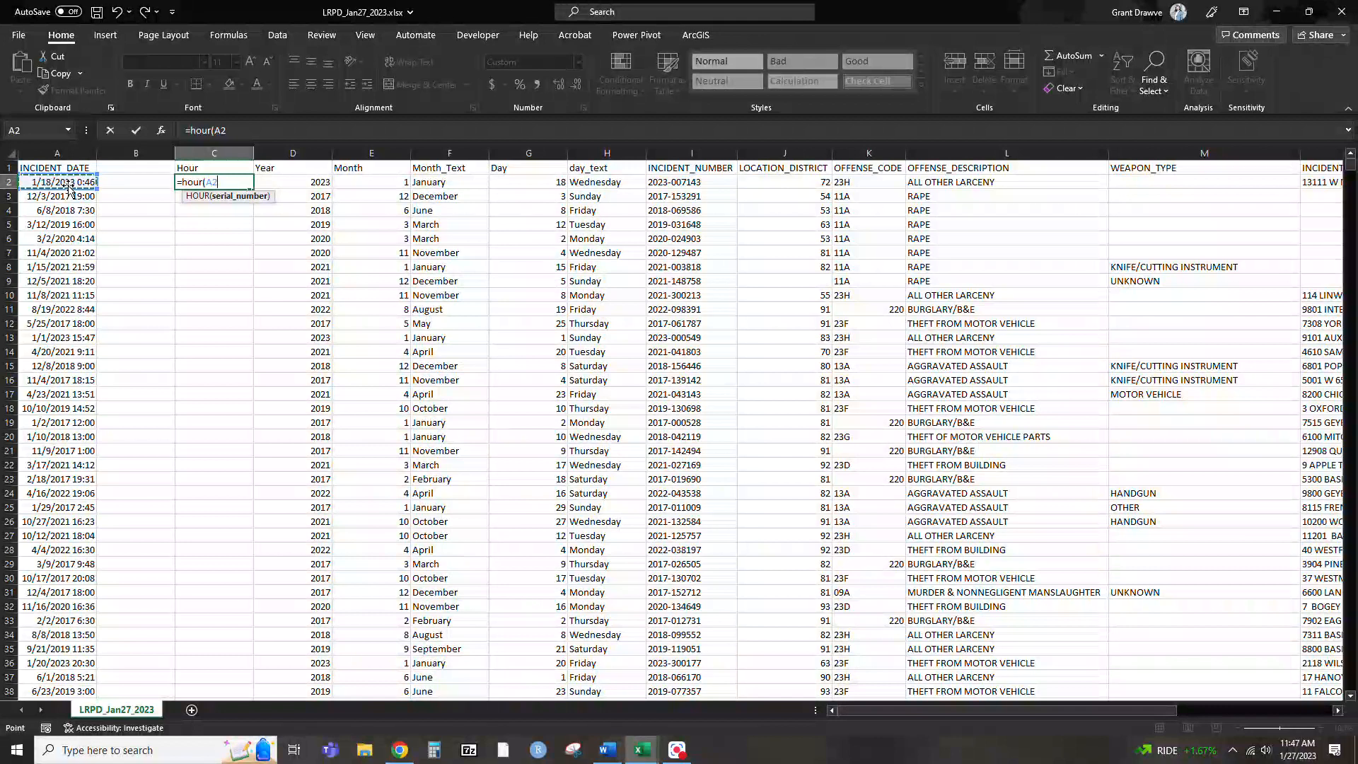
pyautogui.write(')')
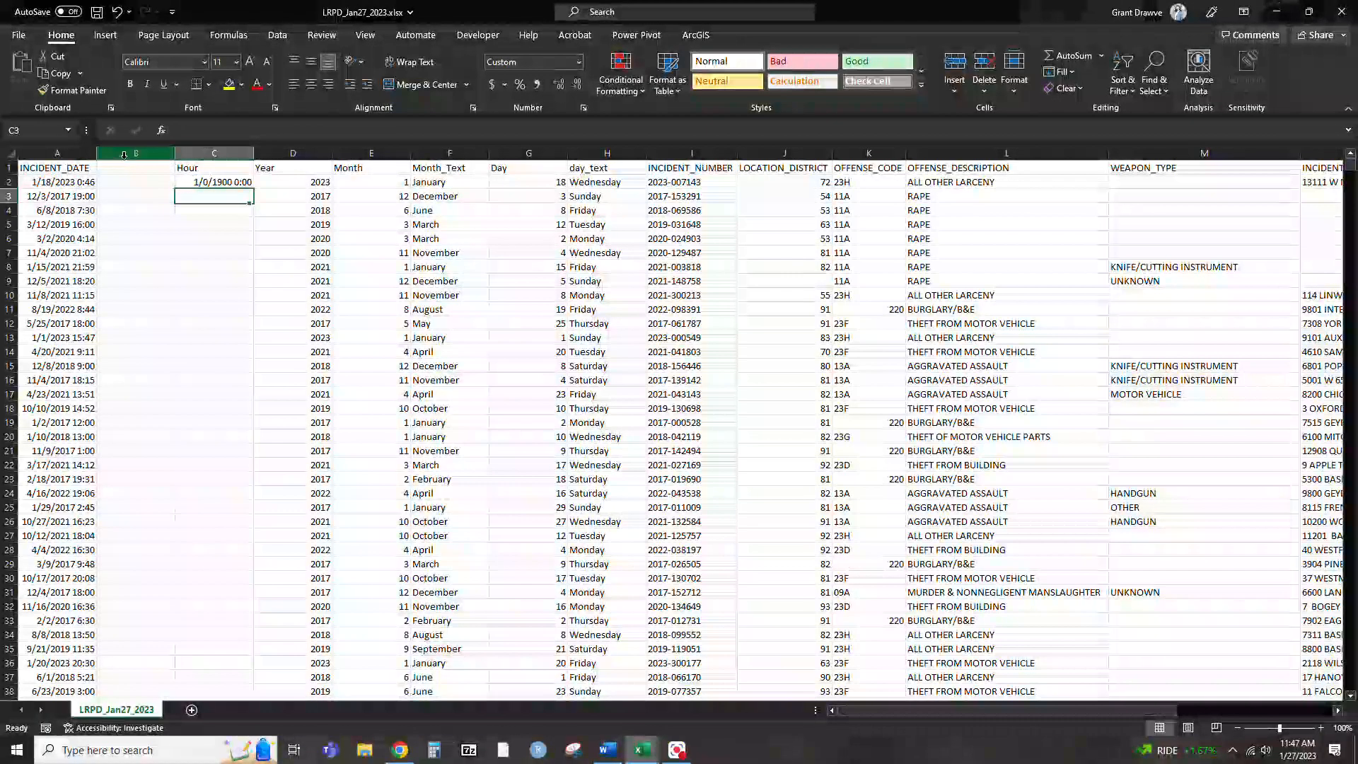
# Apply the General number format to columns B and C and fill C2's formula down the whole Hour column
pyautogui.moveTo(222, 158); pyautogui.dragTo(222, 156)
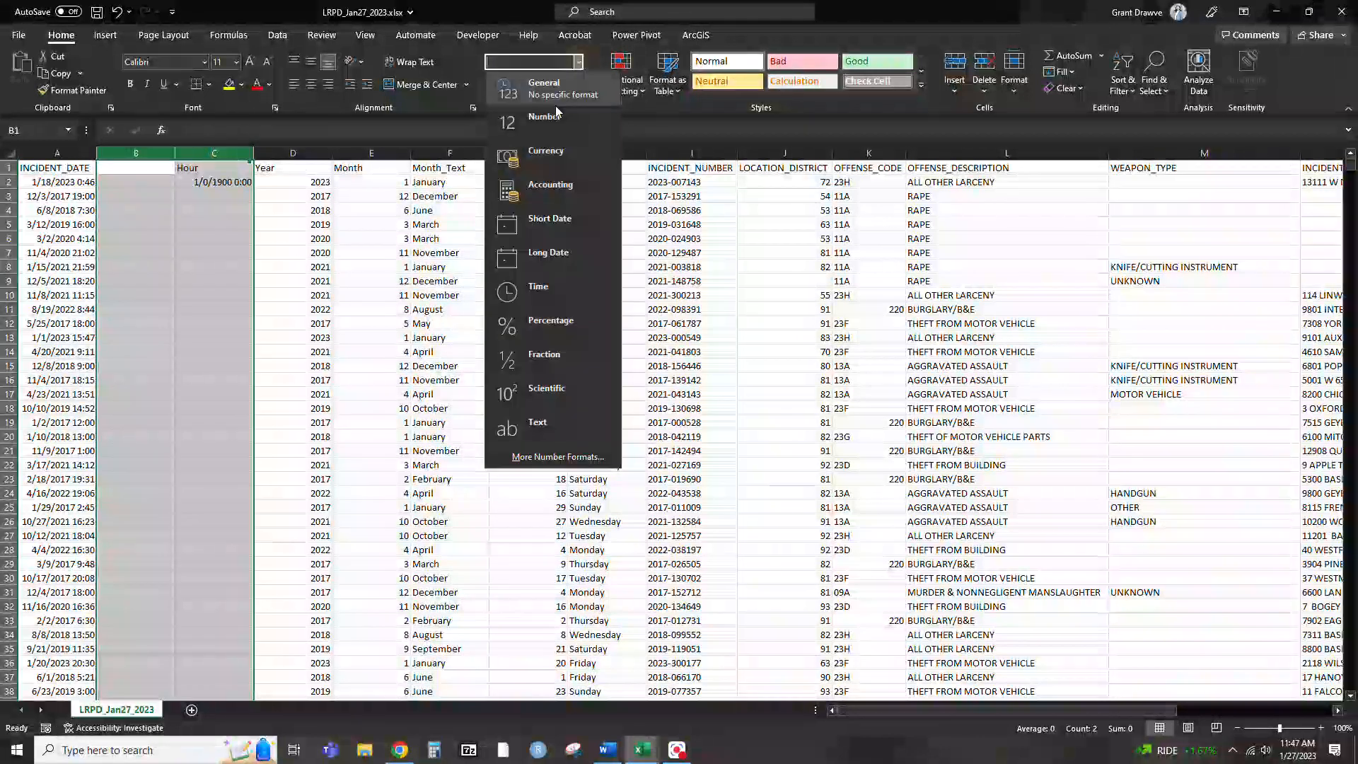
pyautogui.click(561, 97)
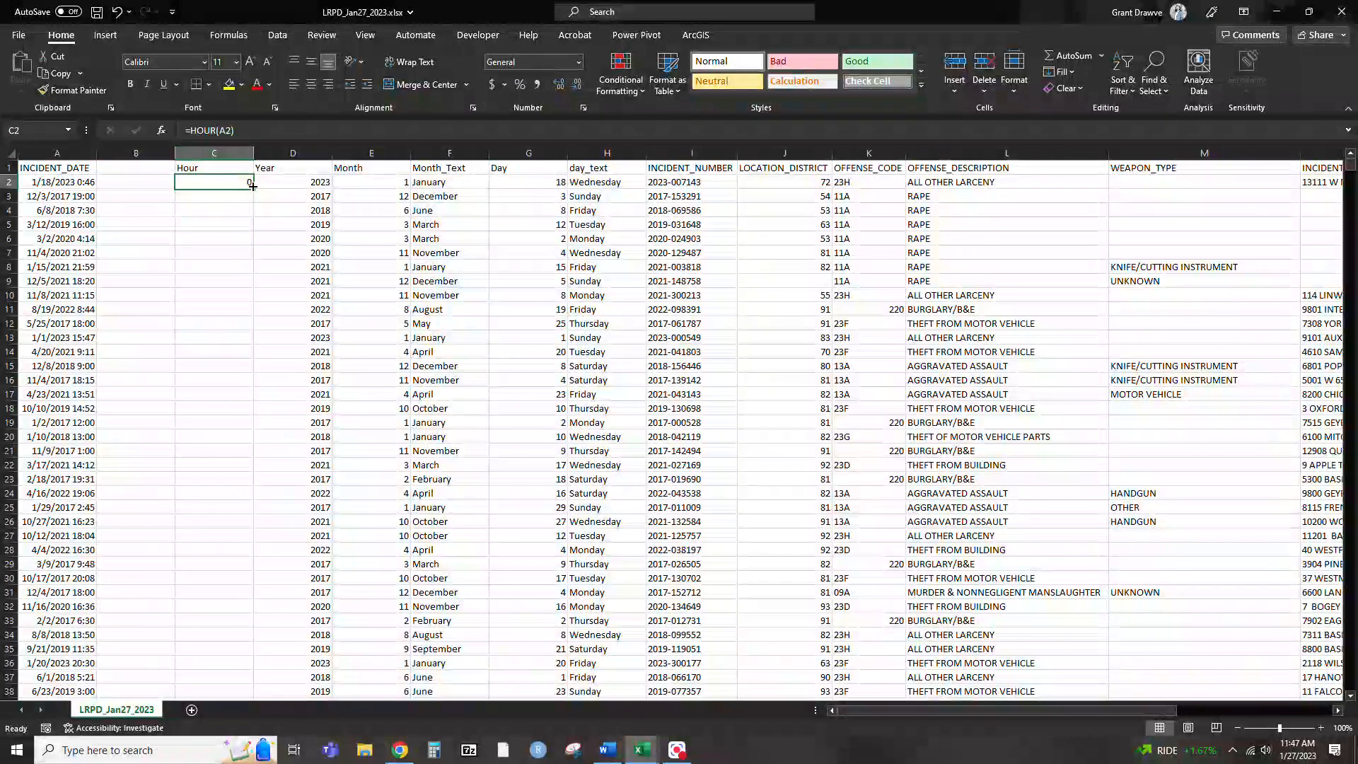
pyautogui.doubleClick(254, 190)
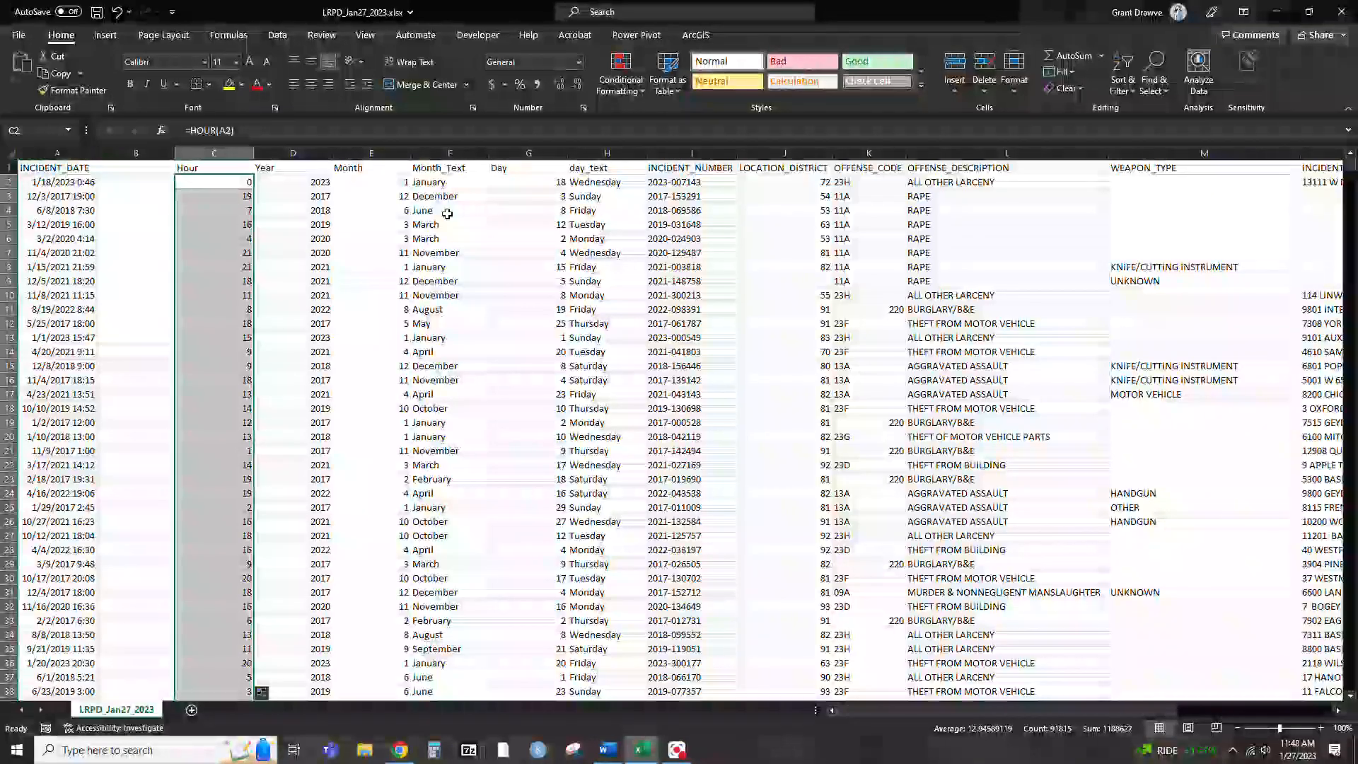
# Change the INCIDENT_DATE column's number format to Long Date
pyautogui.click(60, 151)
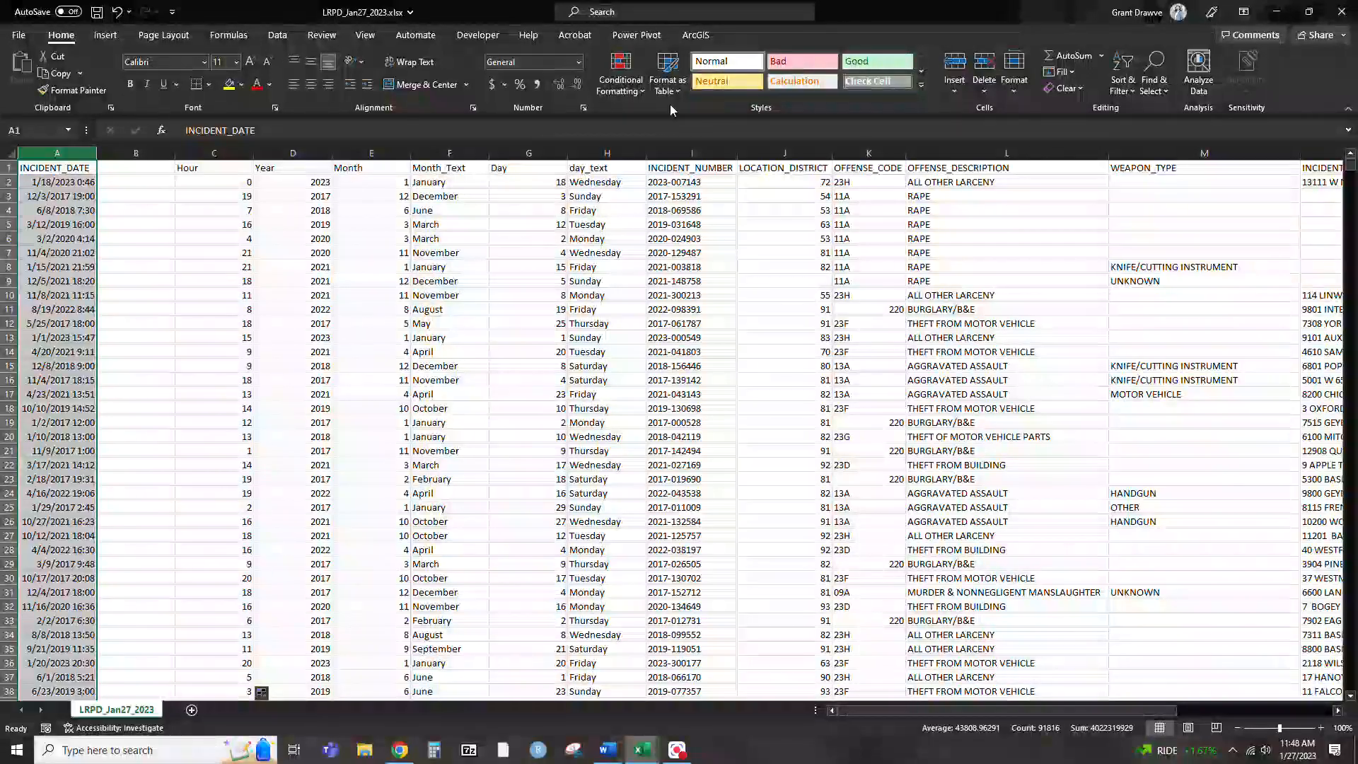
pyautogui.click(579, 61)
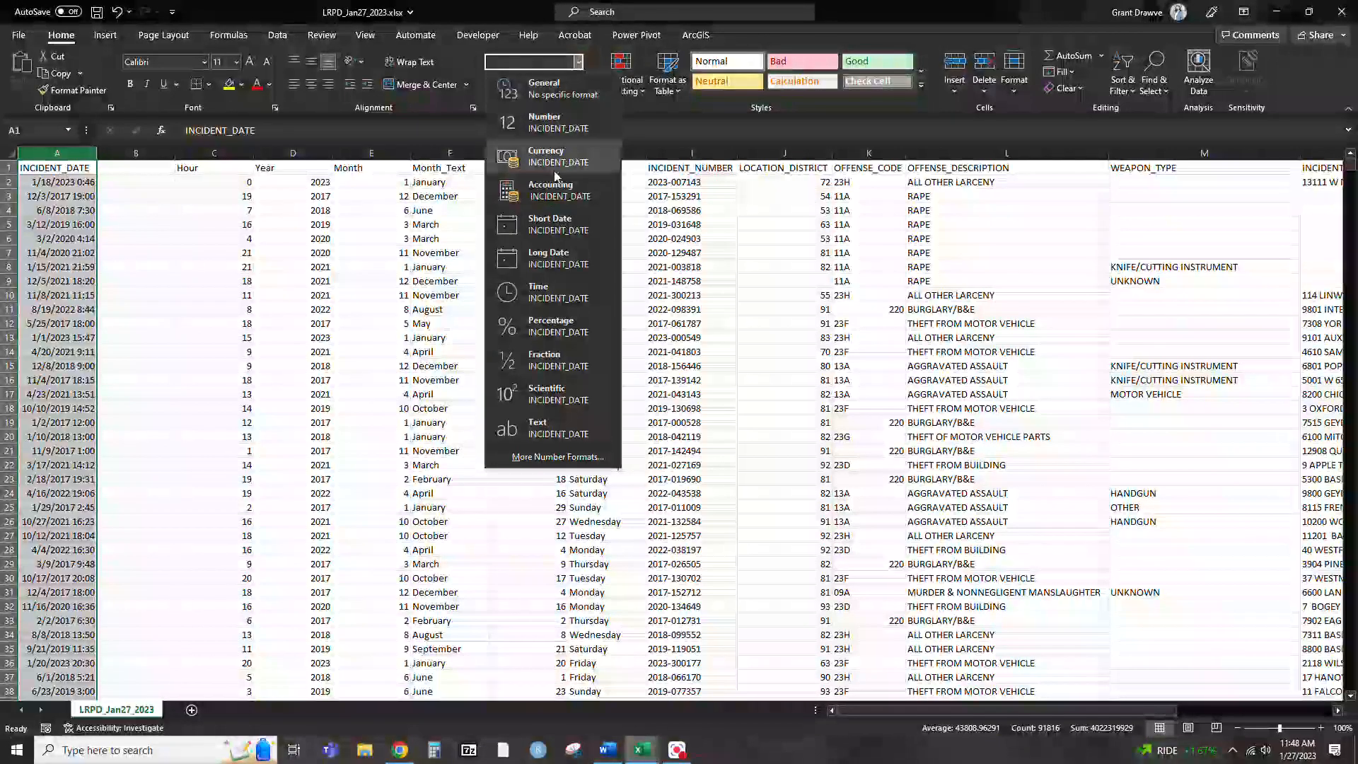
pyautogui.click(558, 258)
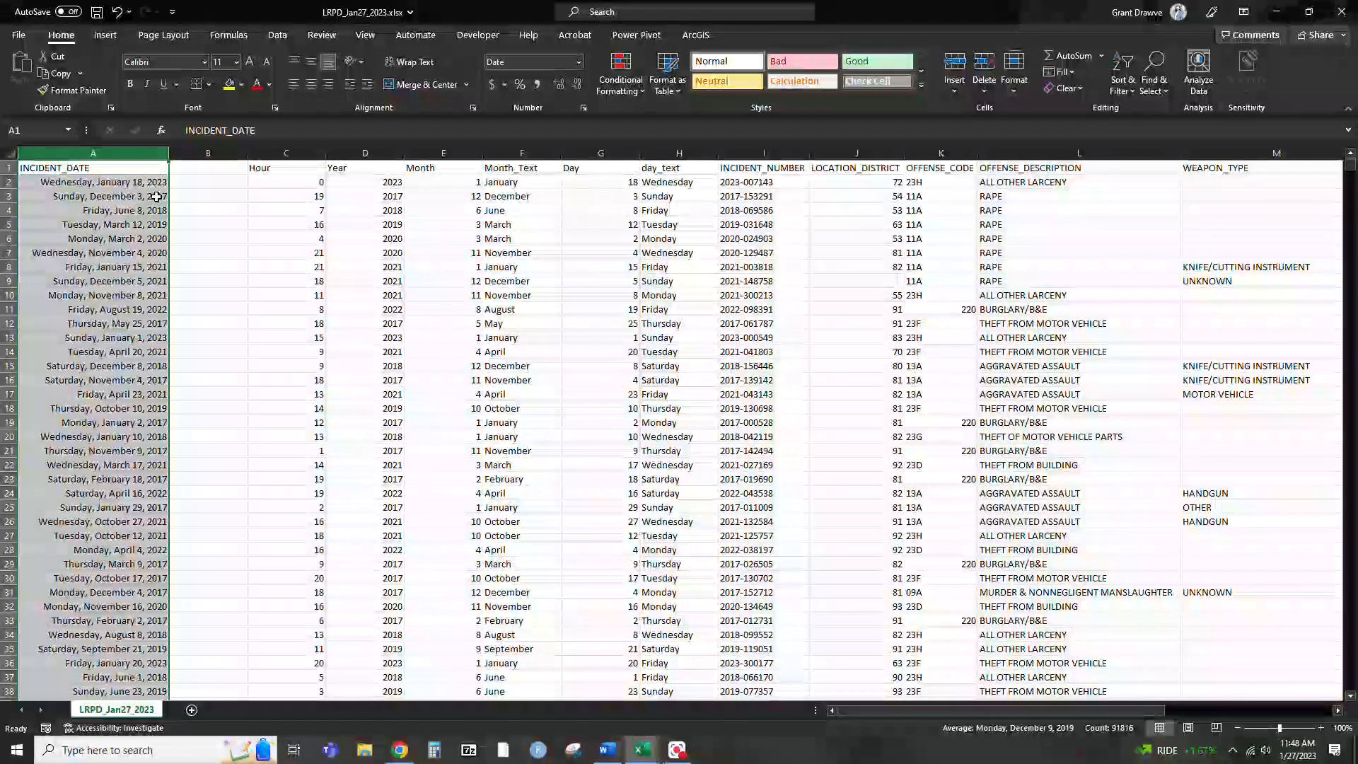
# Add the header Day of Week in B1 and enter Wednesday as the first weekday in B2
pyautogui.click(212, 166)
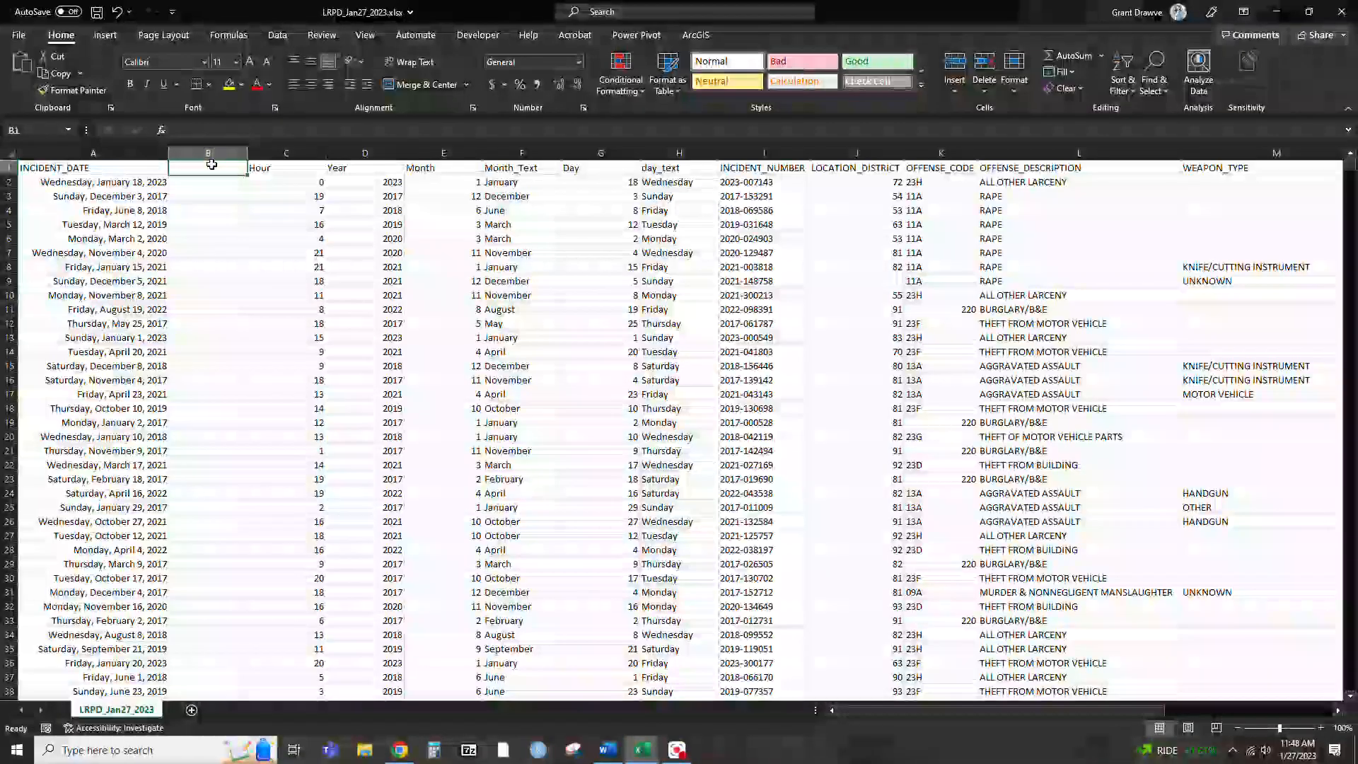
pyautogui.write('Day of W')
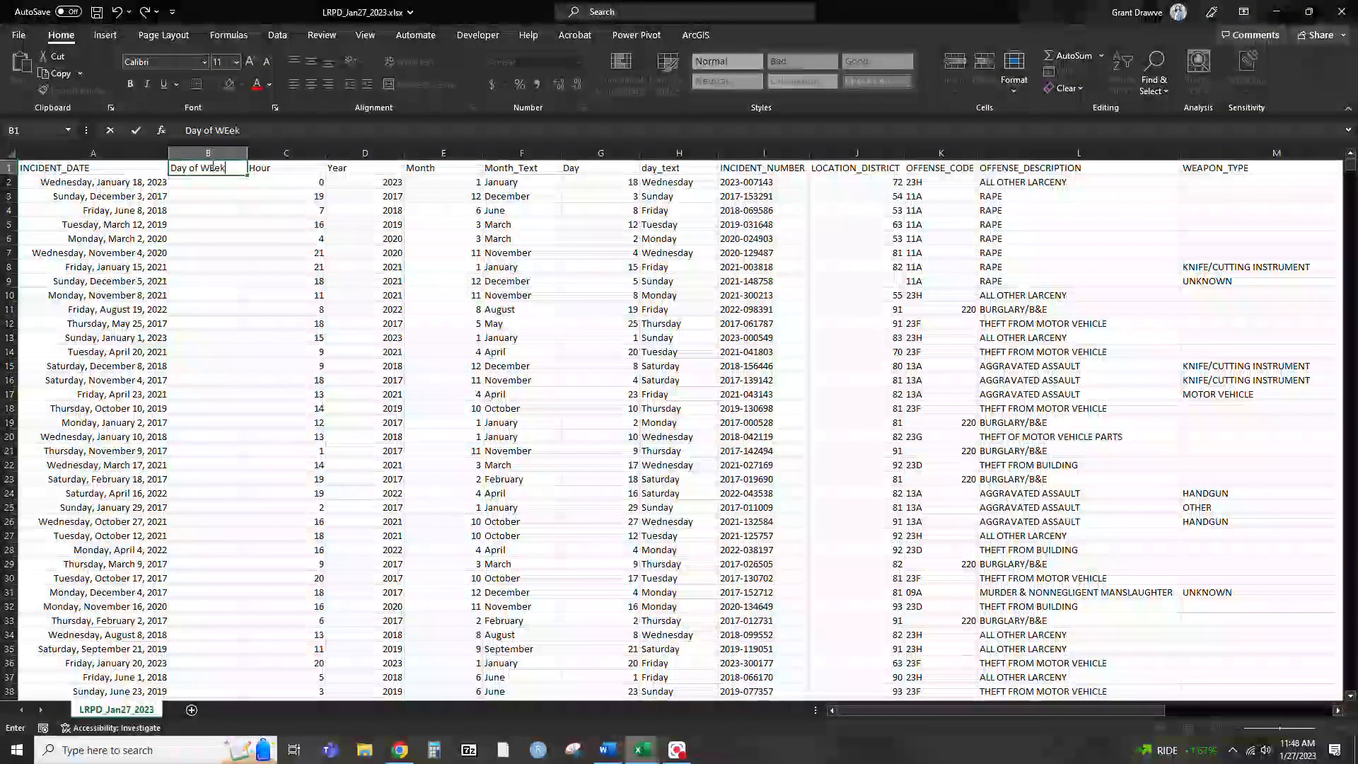
pyautogui.write('eek')
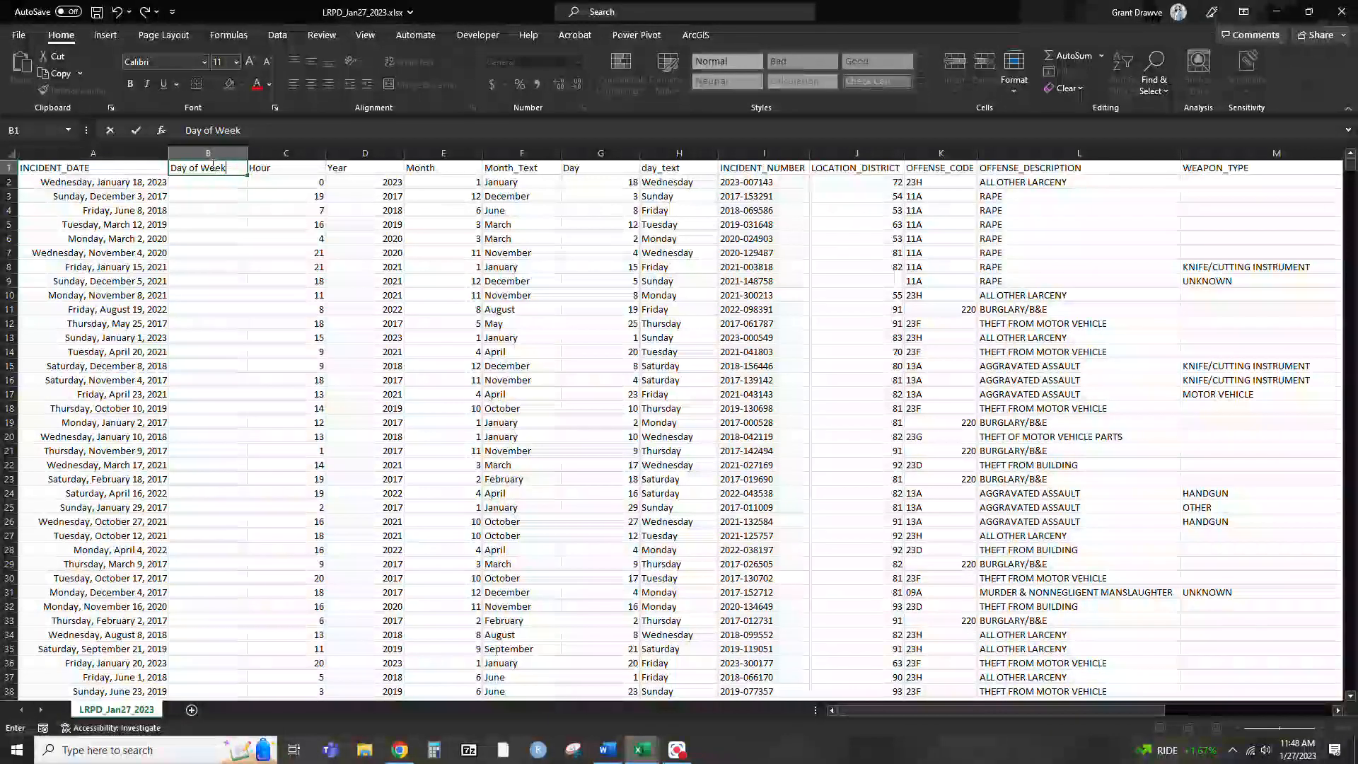
pyautogui.press('Return')
pyautogui.write('Wednesd')
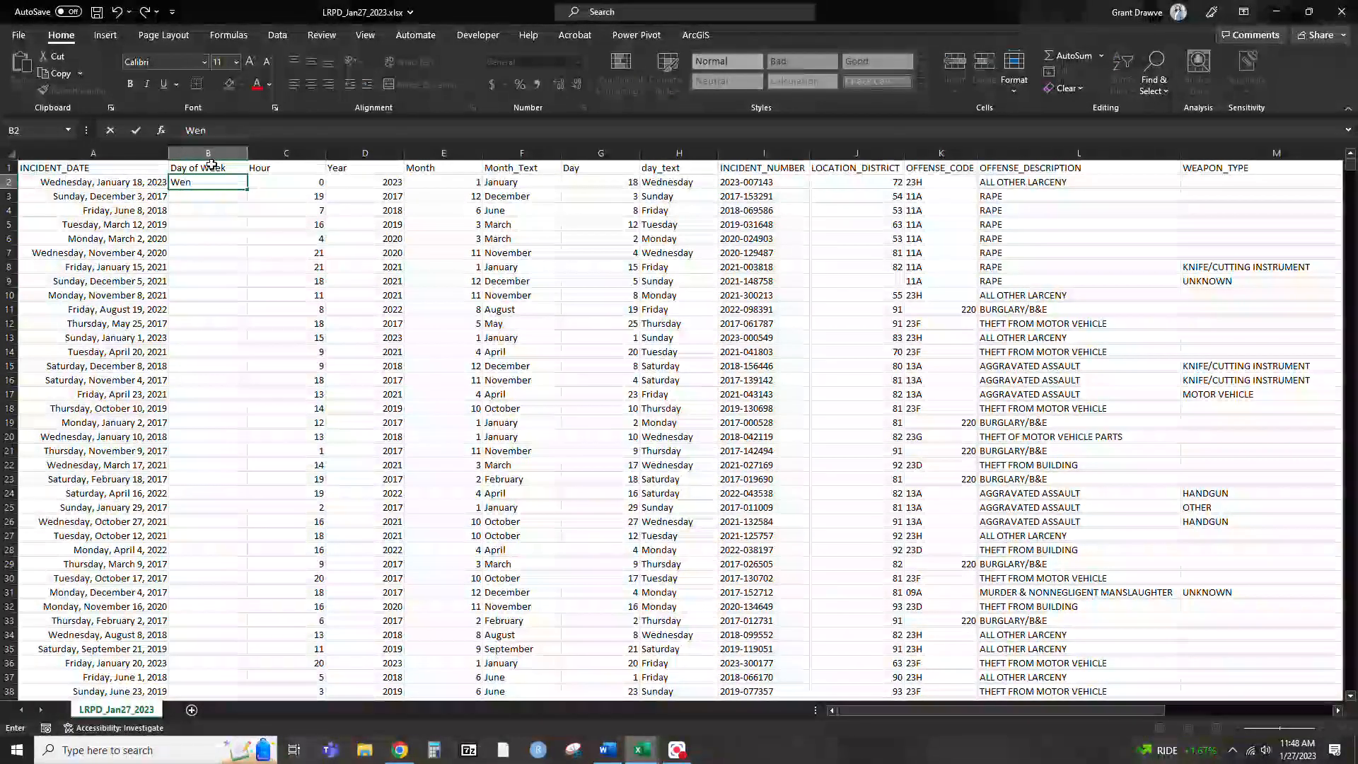
pyautogui.write('ay')
pyautogui.press('Return')
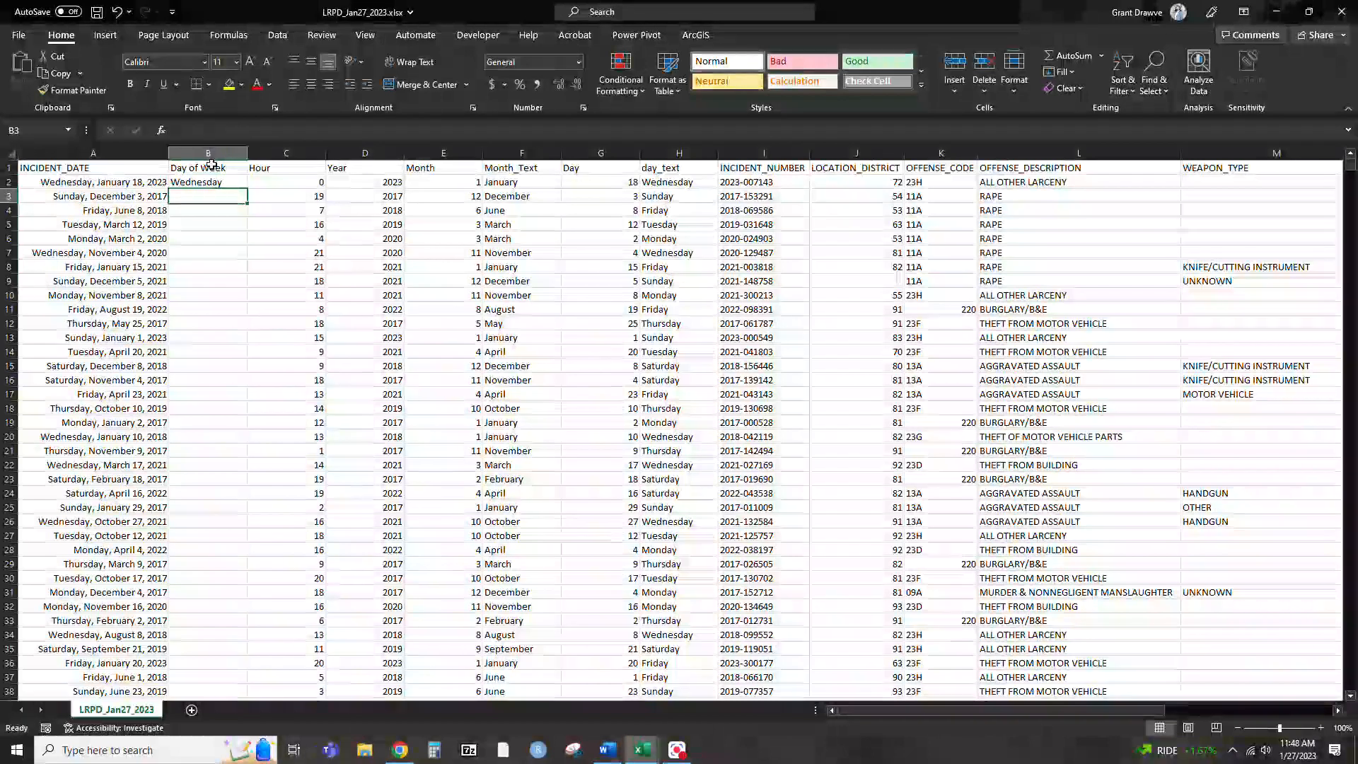
# Enter Sunday, Friday, Tuesday, Monday, Wednesday and Friday in B3 to B8 to match the adjacent incident dates
pyautogui.write('Sunday')
pyautogui.press('Return')
pyautogui.write('F')
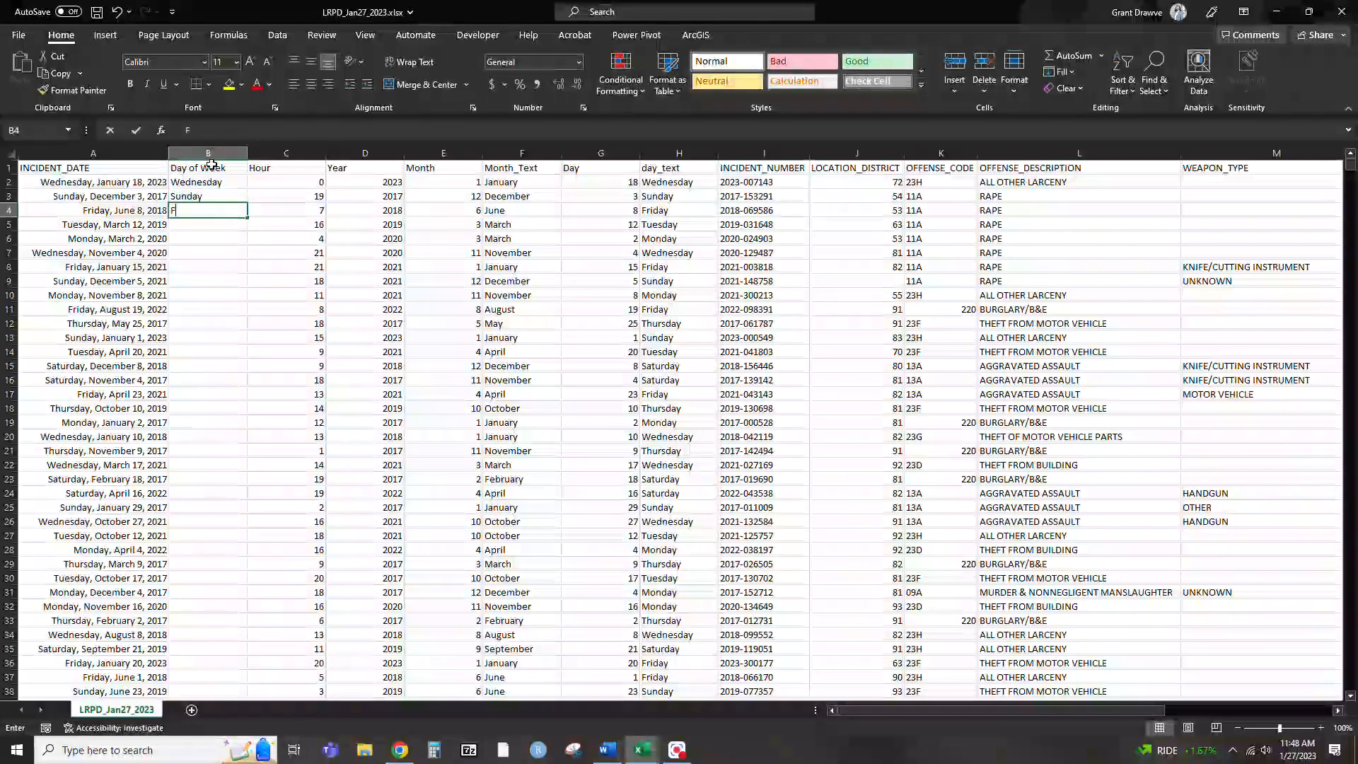
pyautogui.write('riday')
pyautogui.press('Return')
pyautogui.write('Tuesday')
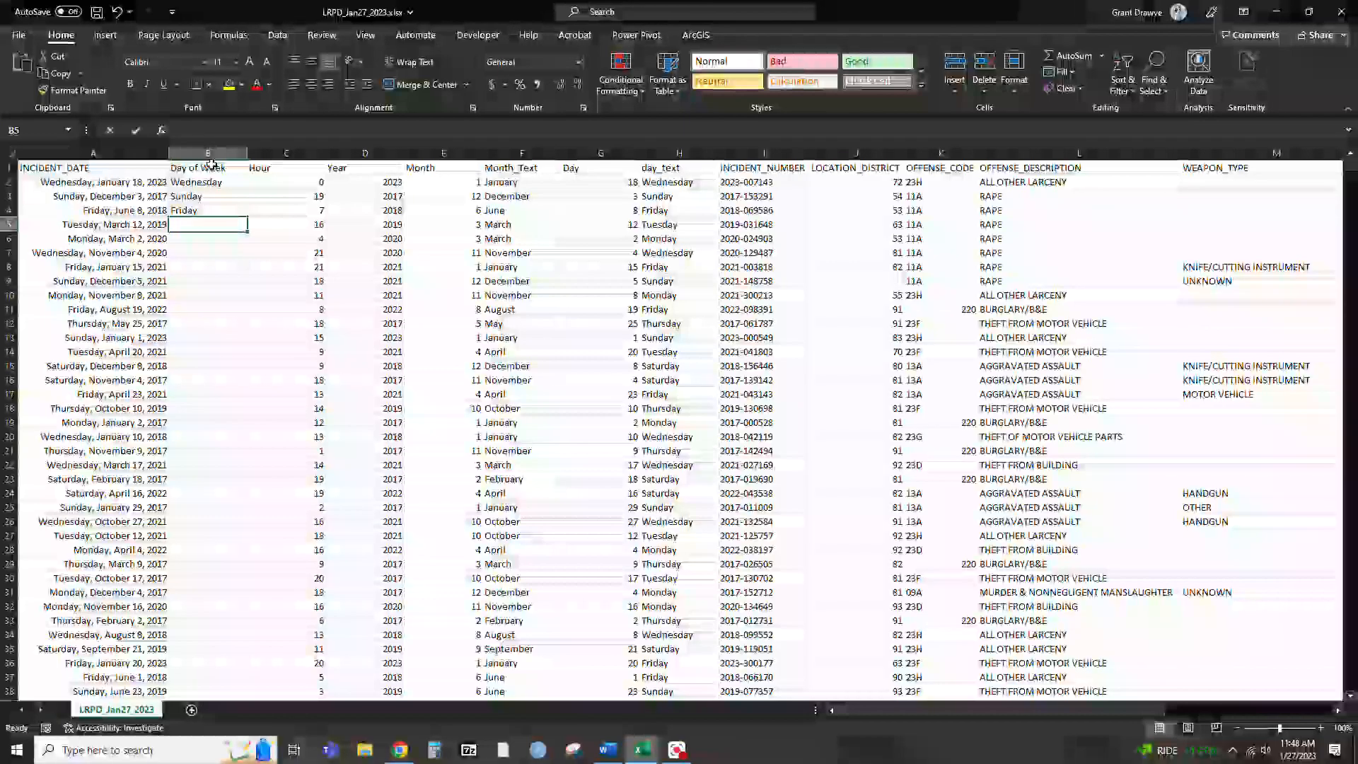
pyautogui.press('Return')
pyautogui.write('Monday')
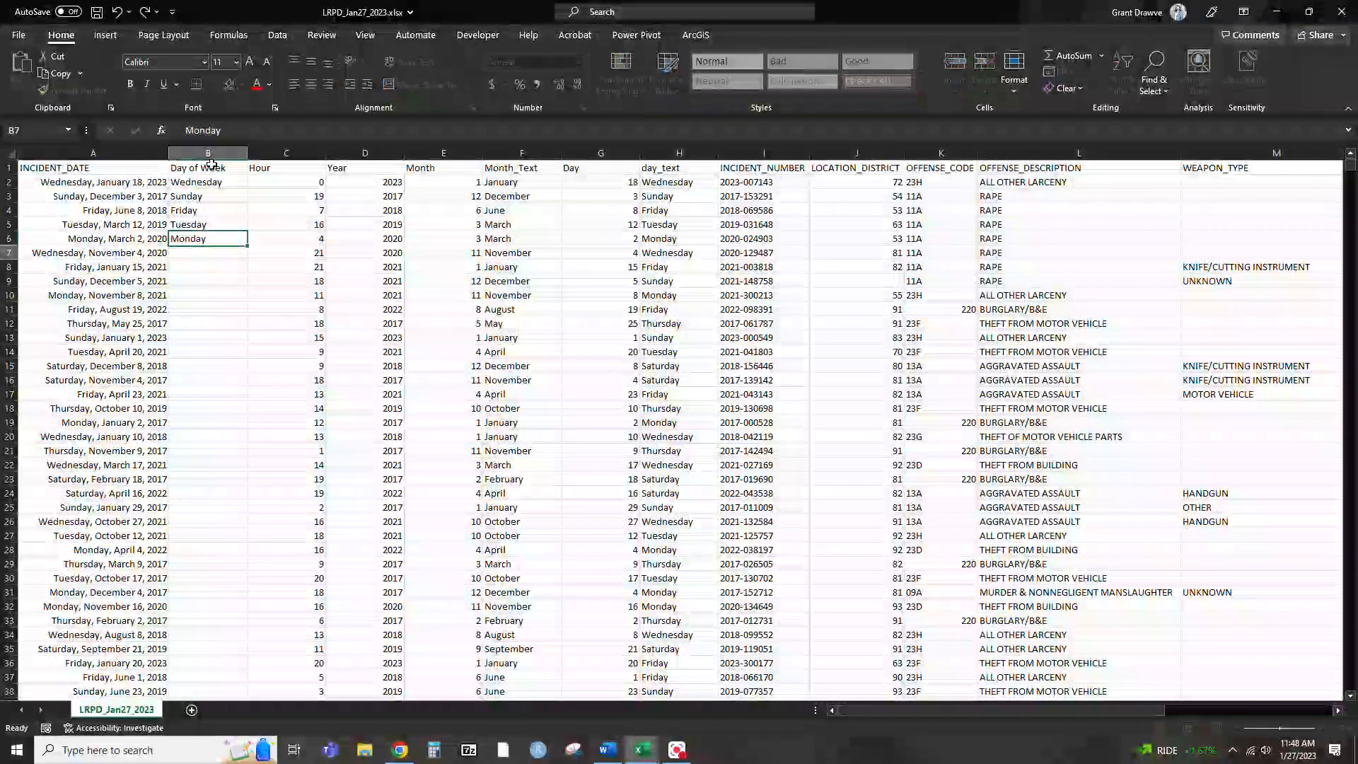
pyautogui.press('Return')
pyautogui.write('Wednesday')
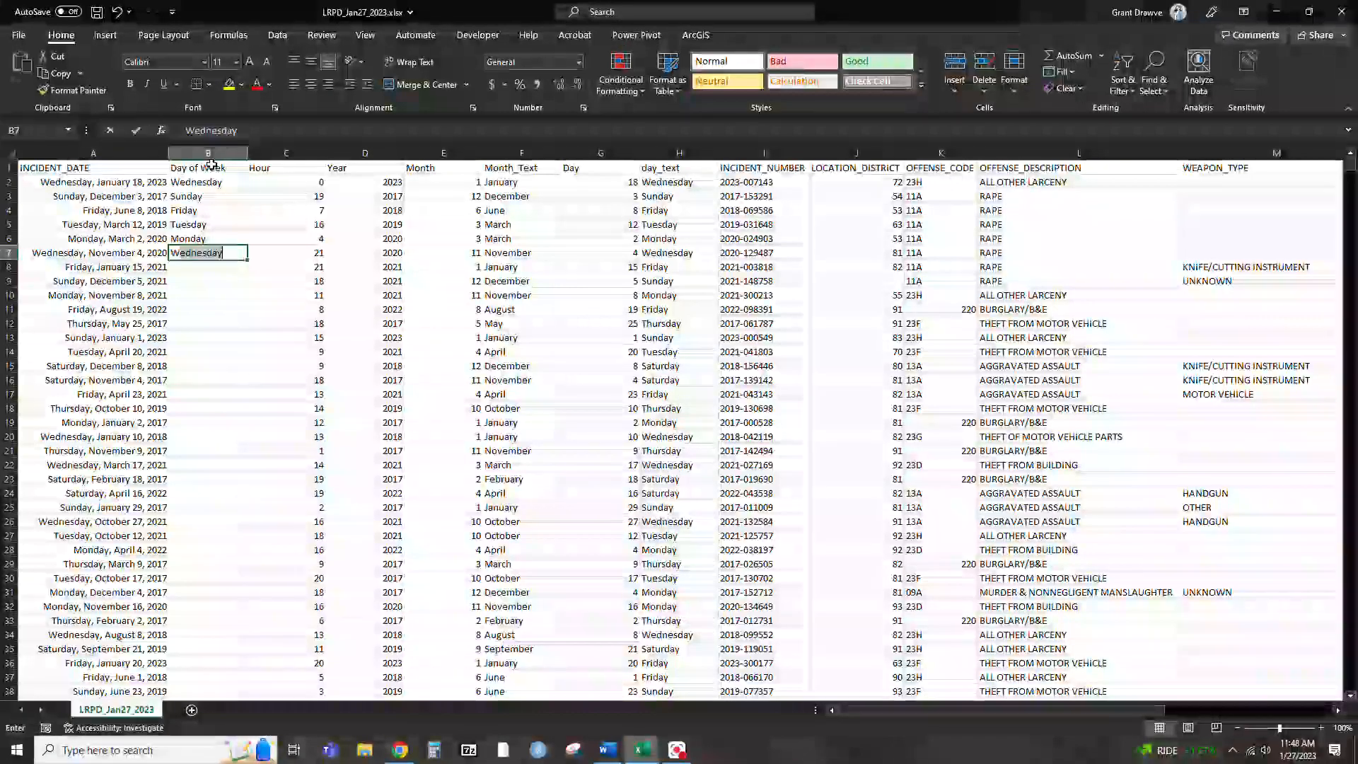
pyautogui.press('Return')
pyautogui.write('Friday')
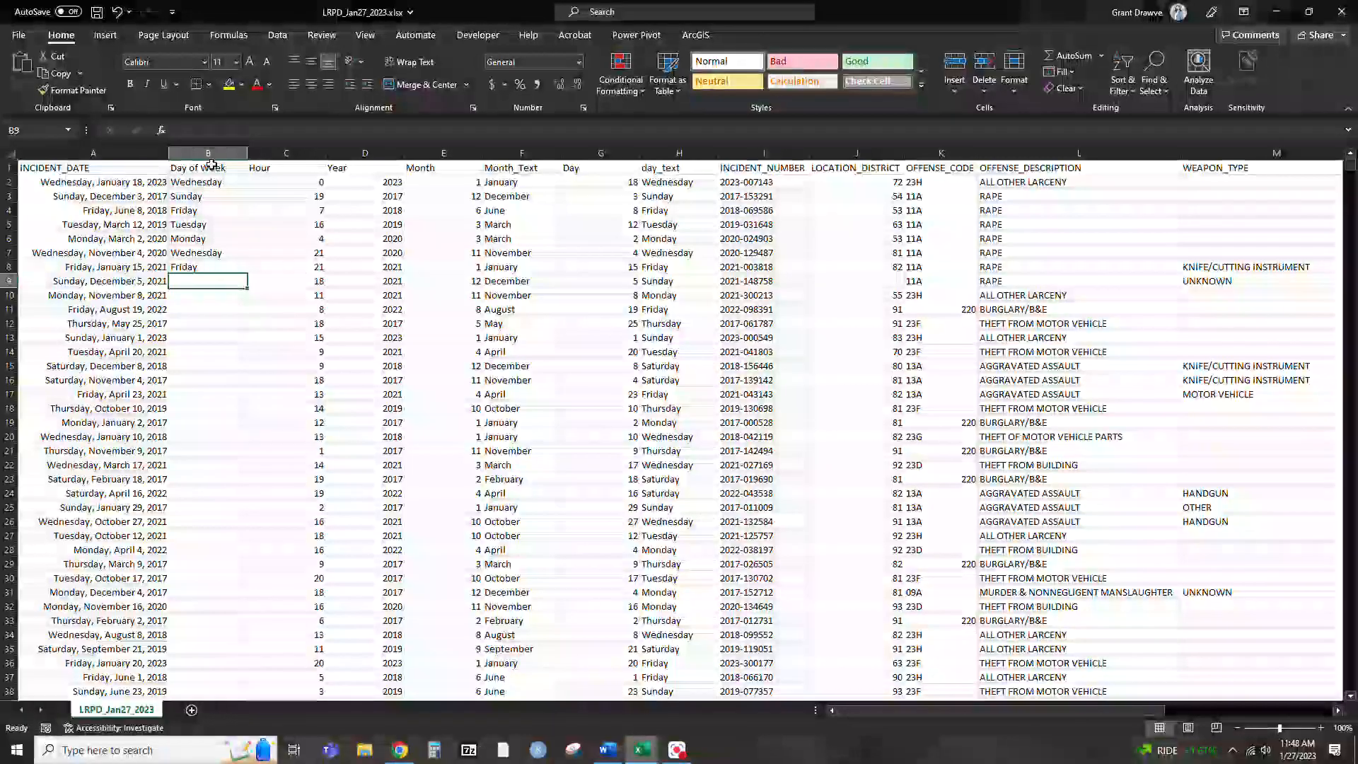
# Try to Flash Fill the Day of Week column with the example cells B2:B8 selected
pyautogui.moveTo(212, 183); pyautogui.dragTo(212, 267)
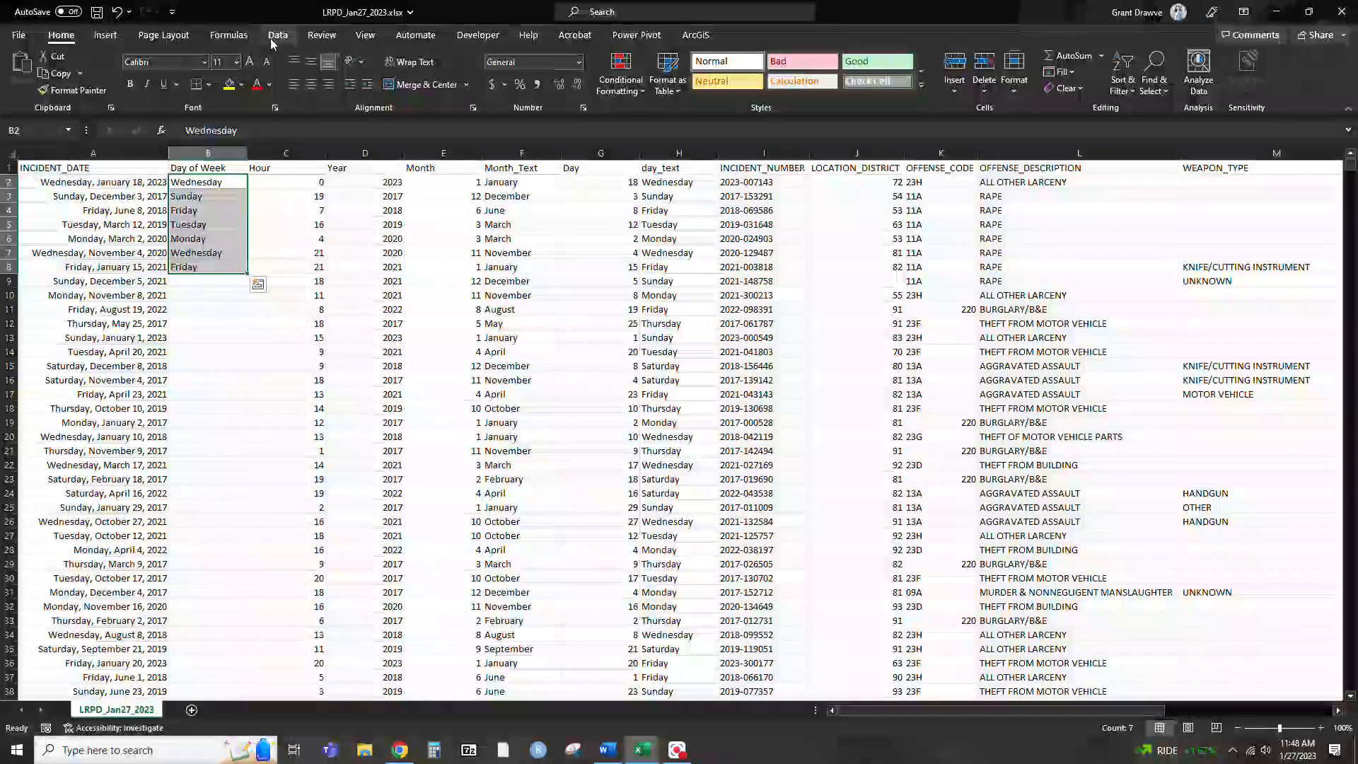
pyautogui.click(1067, 72)
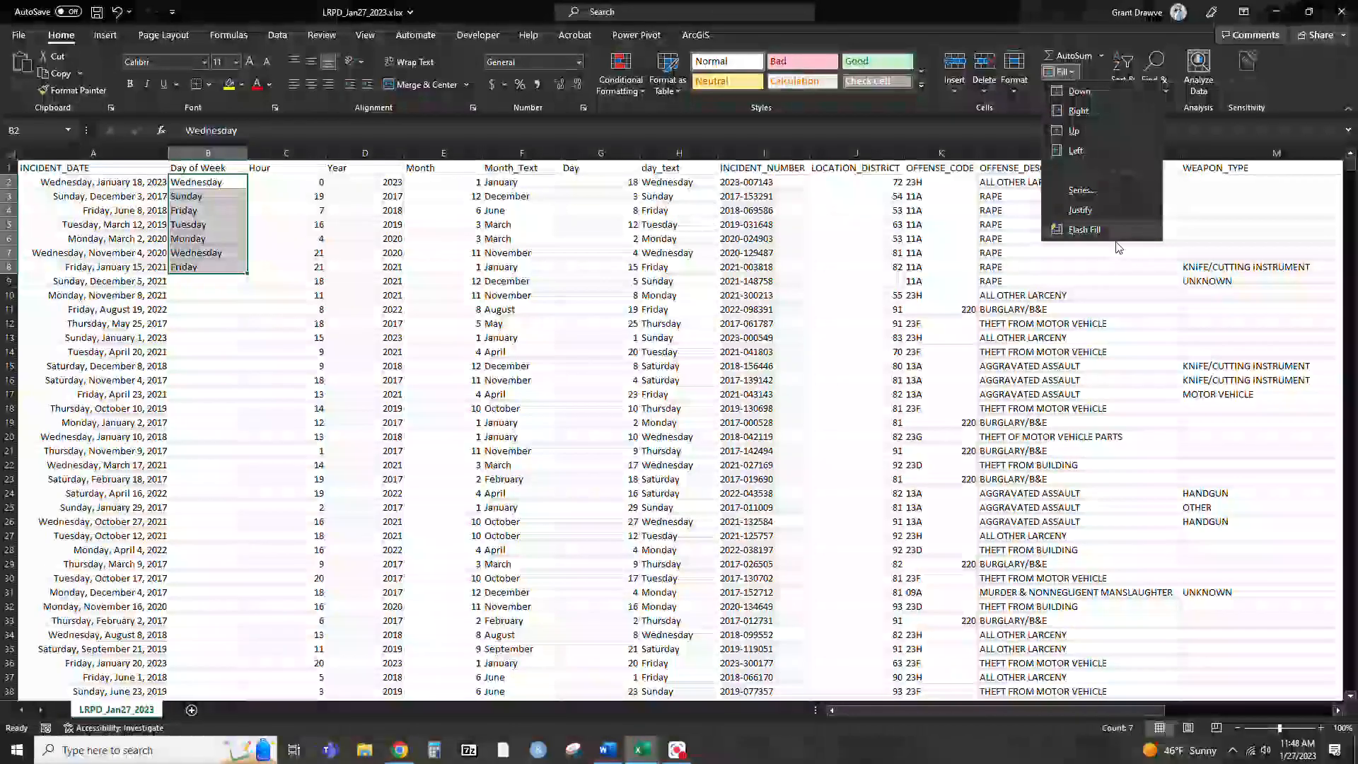
pyautogui.click(1115, 232)
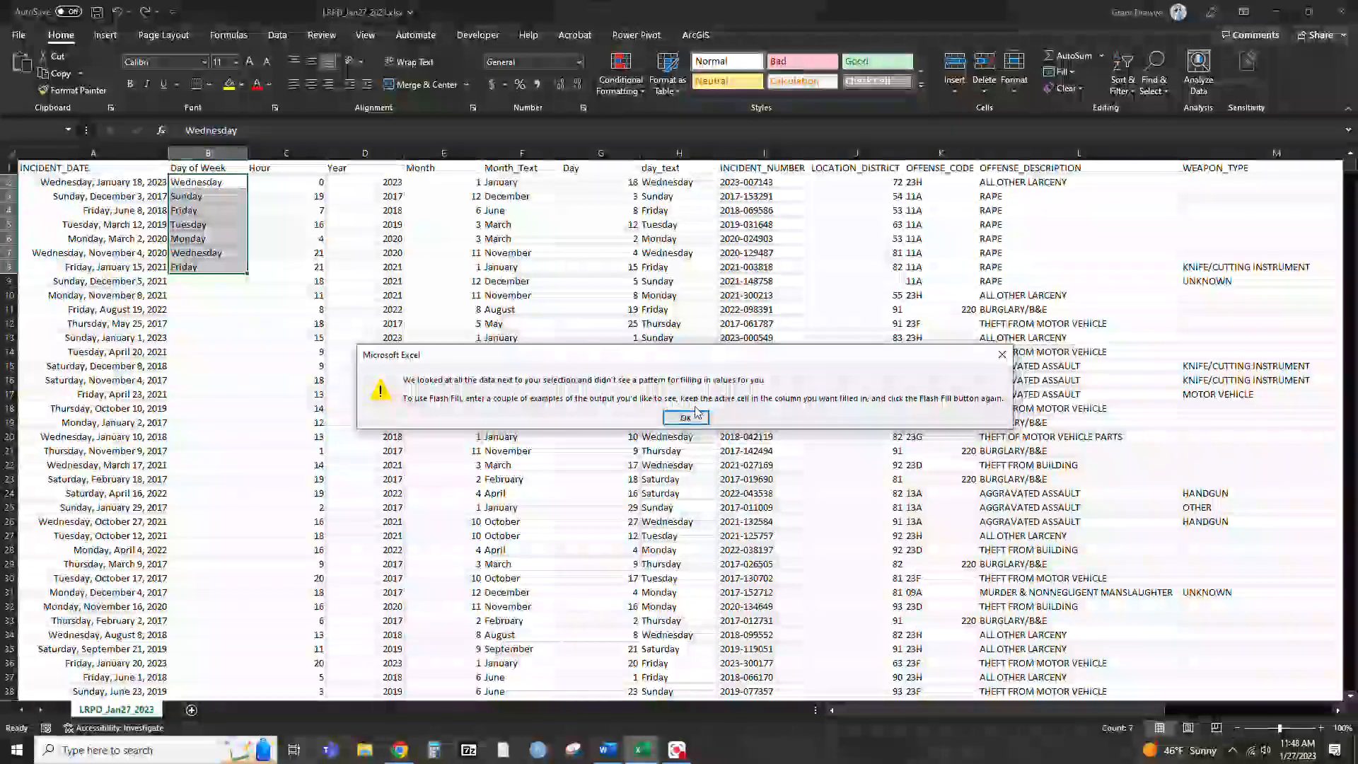
pyautogui.click(696, 416)
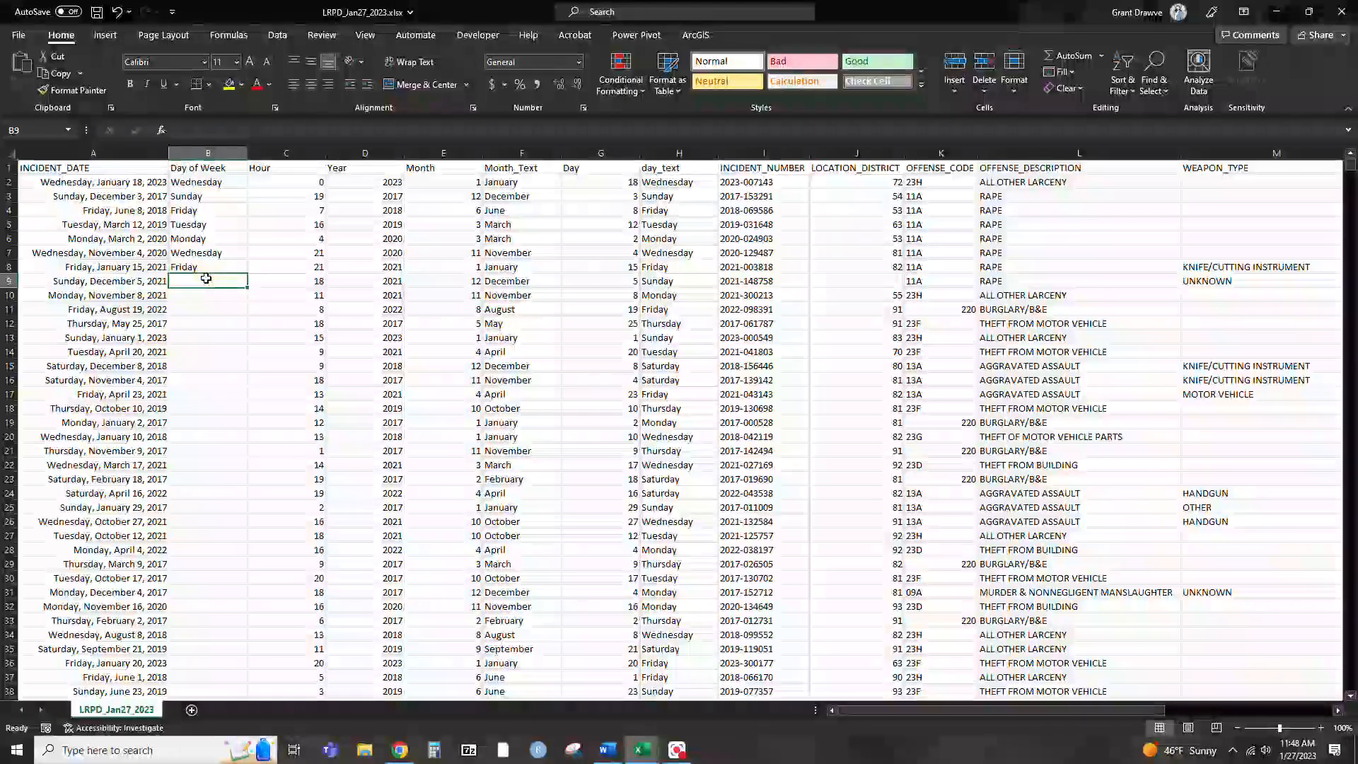
# Enter Sunday in B9 and Monday in B10, and Flash Fill the rest of the Day of Week column from B11
pyautogui.press('Return')
pyautogui.write('Monday')
pyautogui.press('Return')
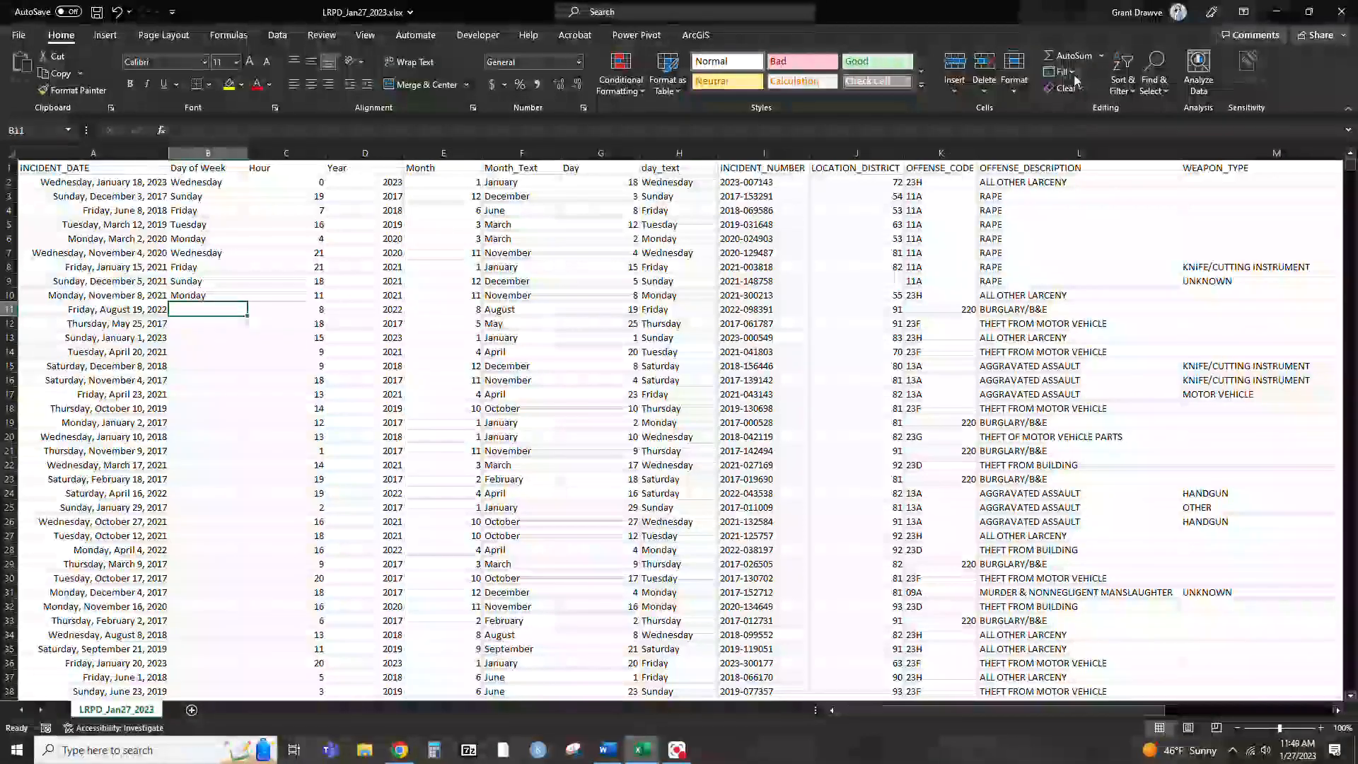
pyautogui.click(1061, 71)
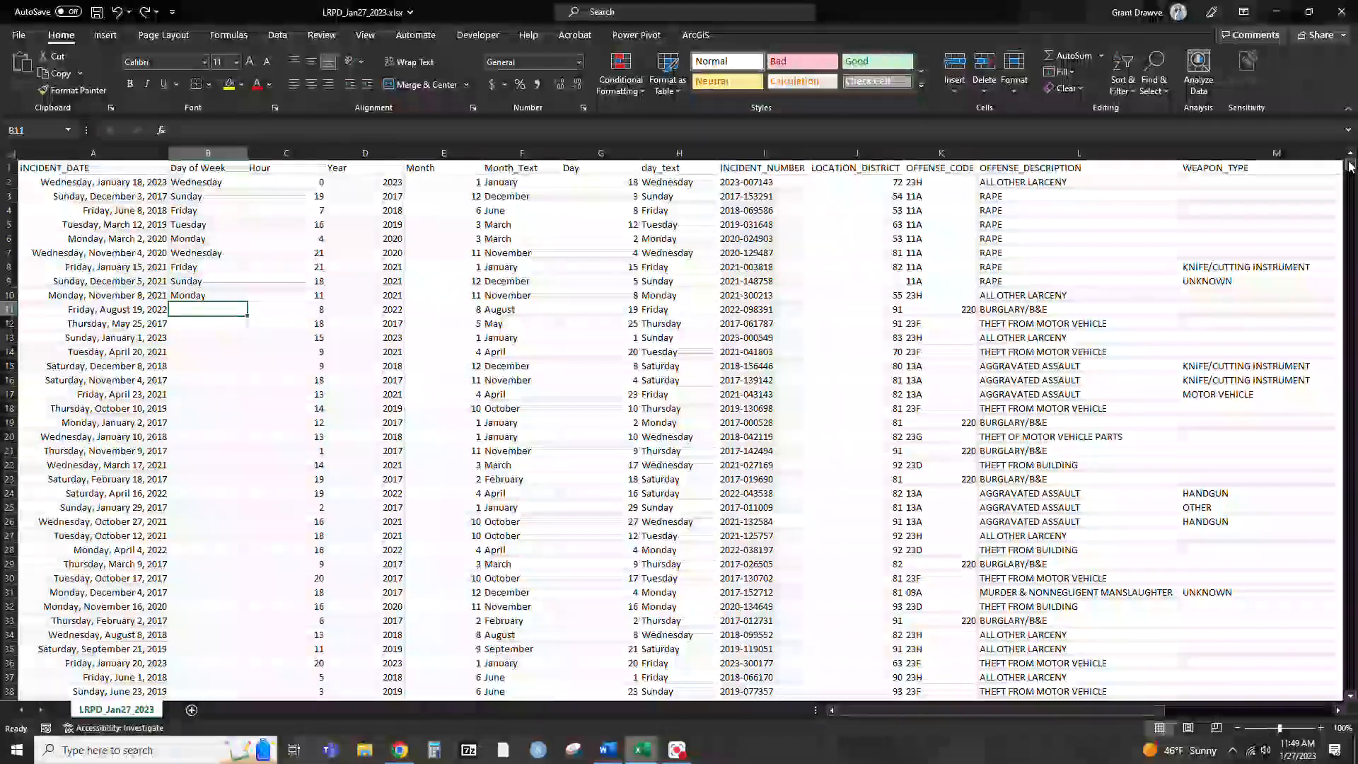
pyautogui.moveTo(1342, 682); pyautogui.dragTo(1346, 693)
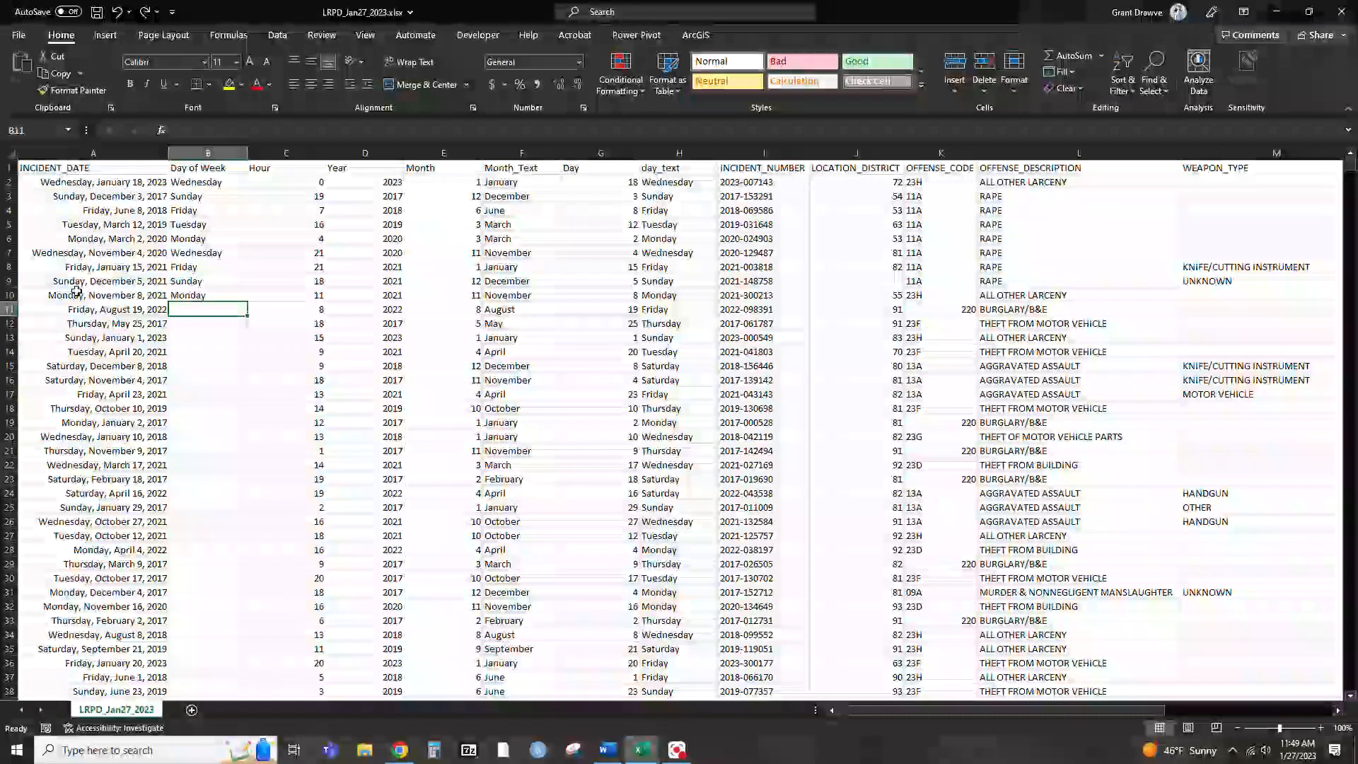
pyautogui.click(206, 309)
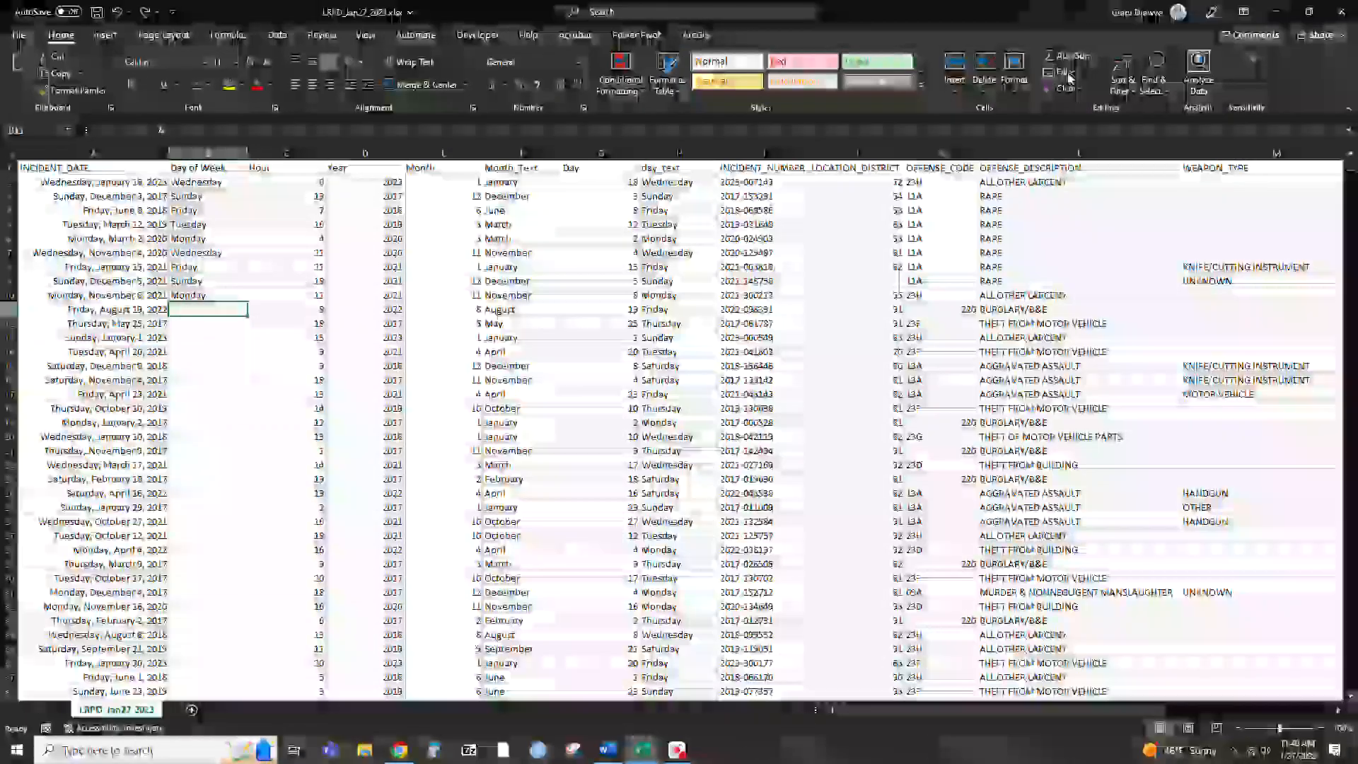
pyautogui.click(1063, 71)
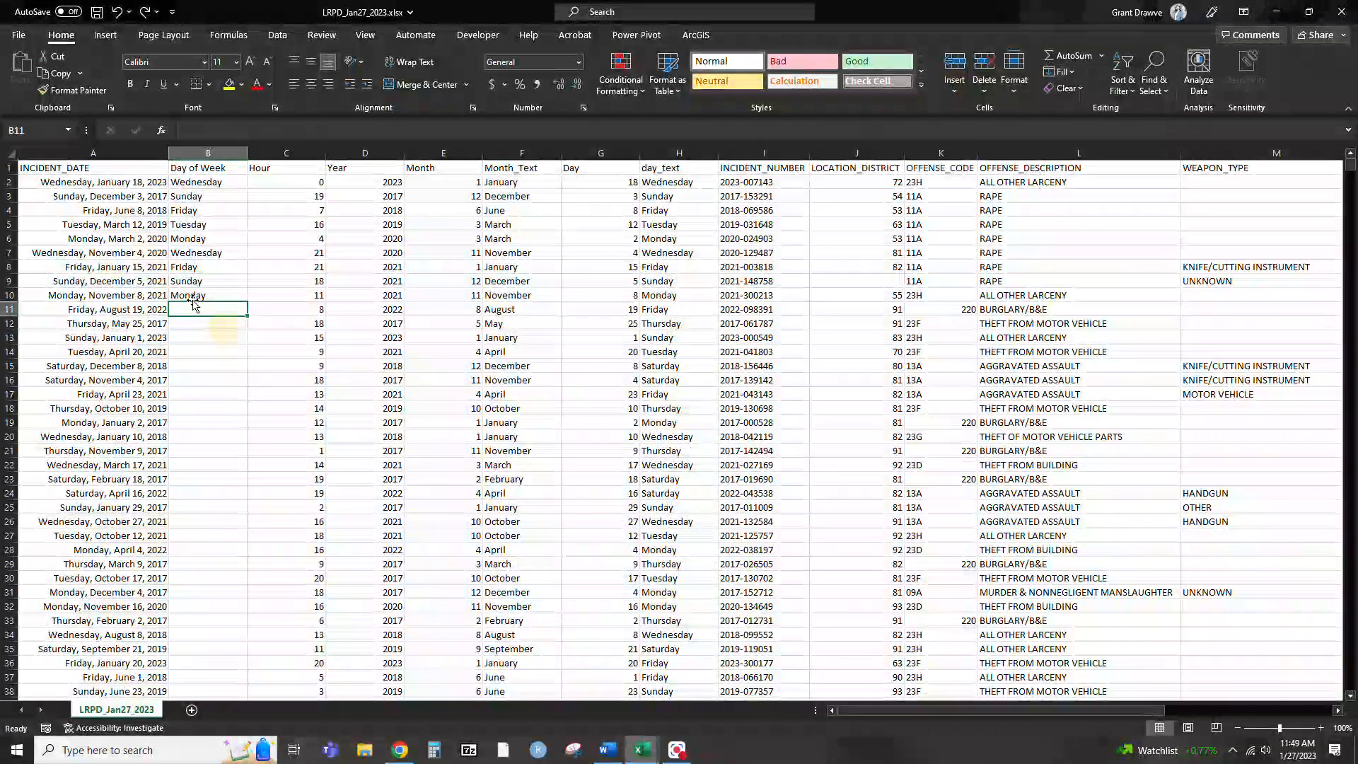
pyautogui.click(191, 338)
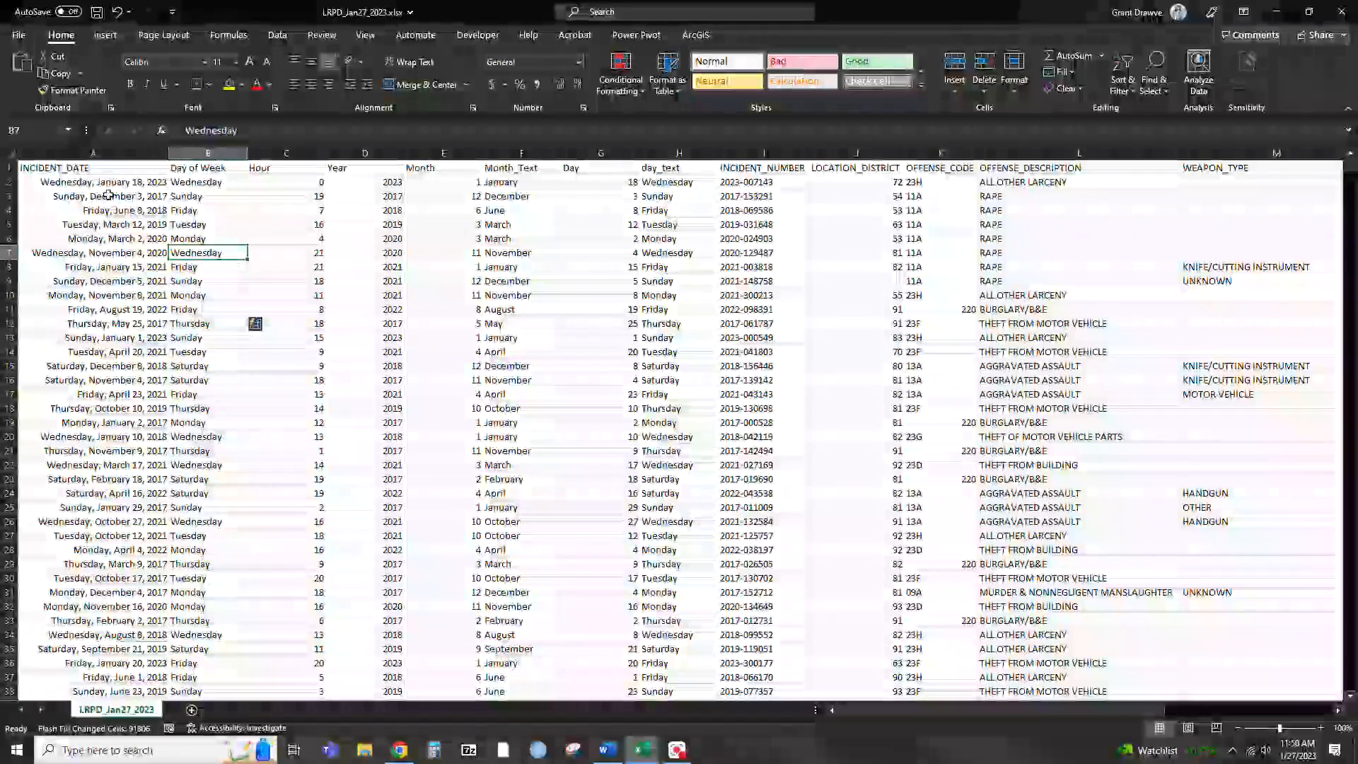
# Create a PivotTable from the entire data sheet on a new worksheet
pyautogui.click(12, 155)
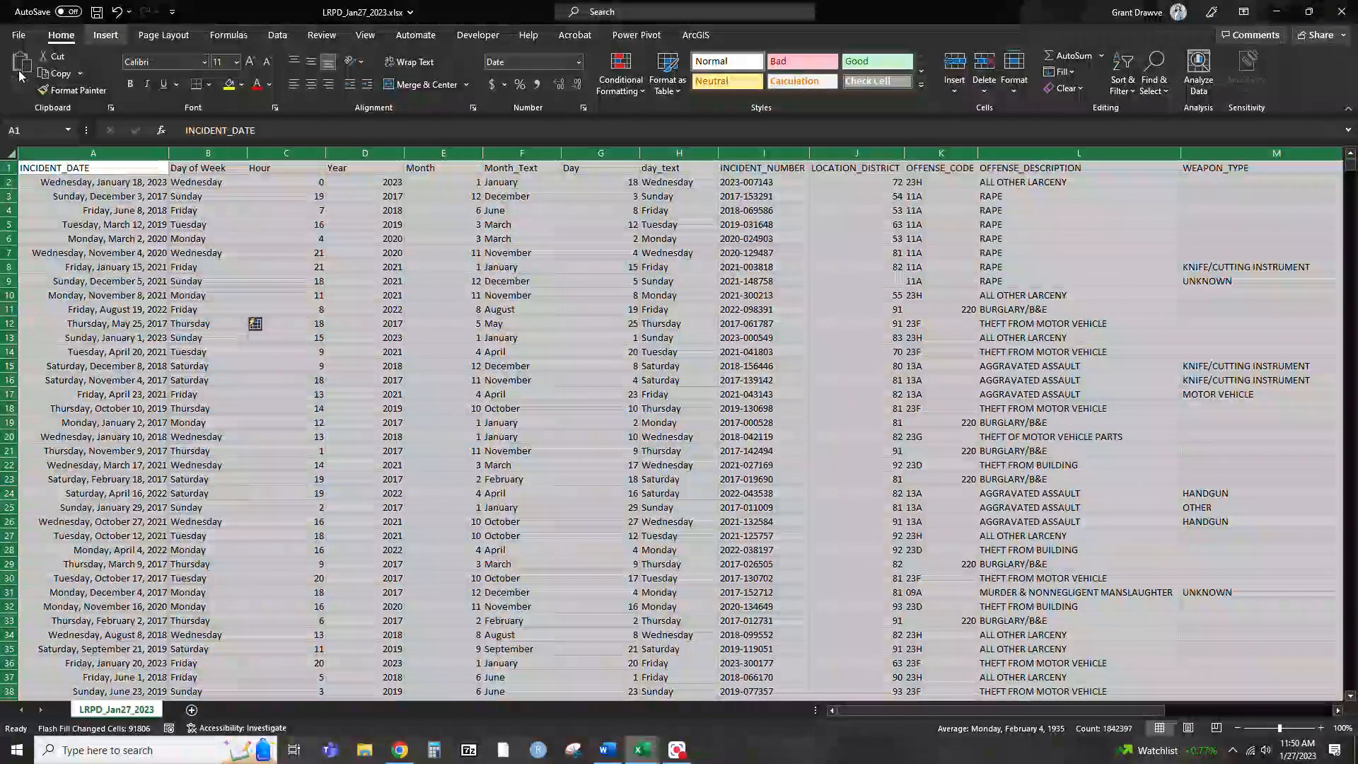
pyautogui.click(106, 36)
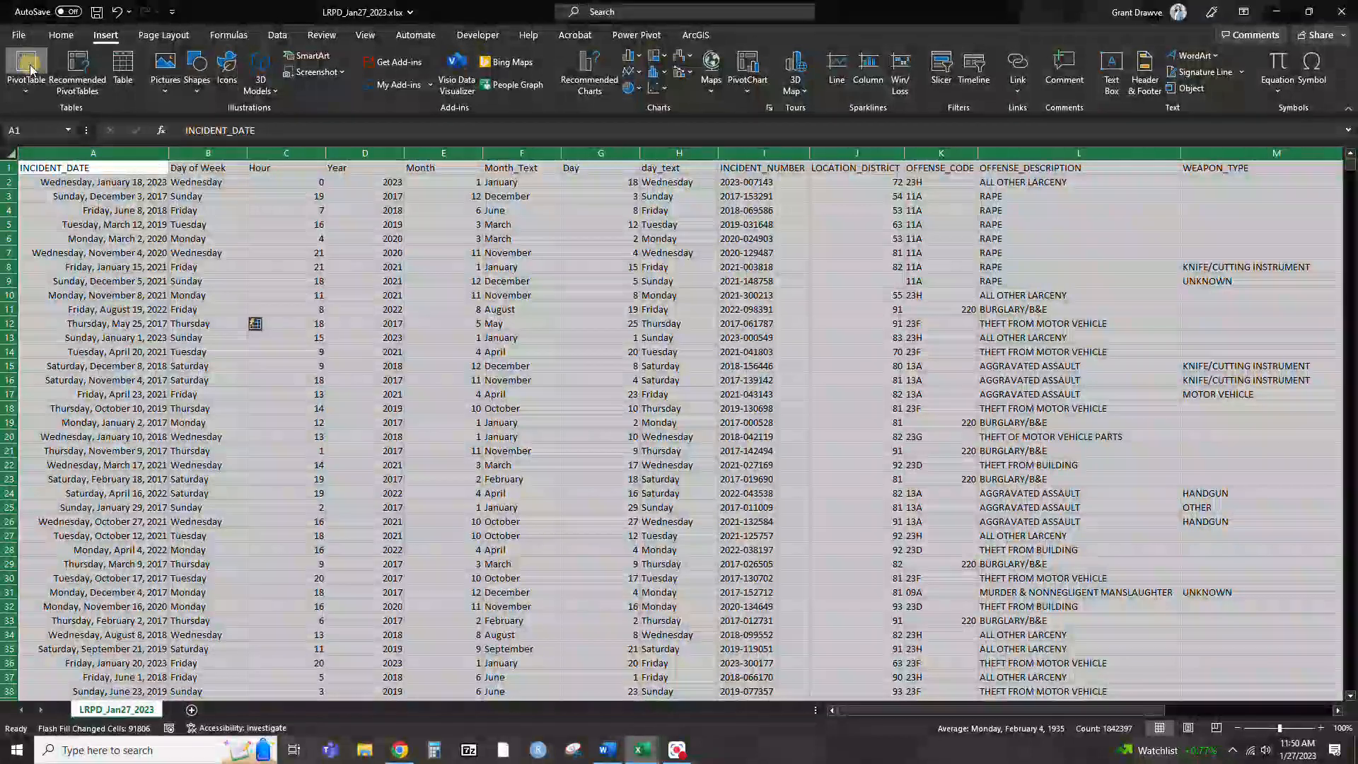
pyautogui.click(27, 65)
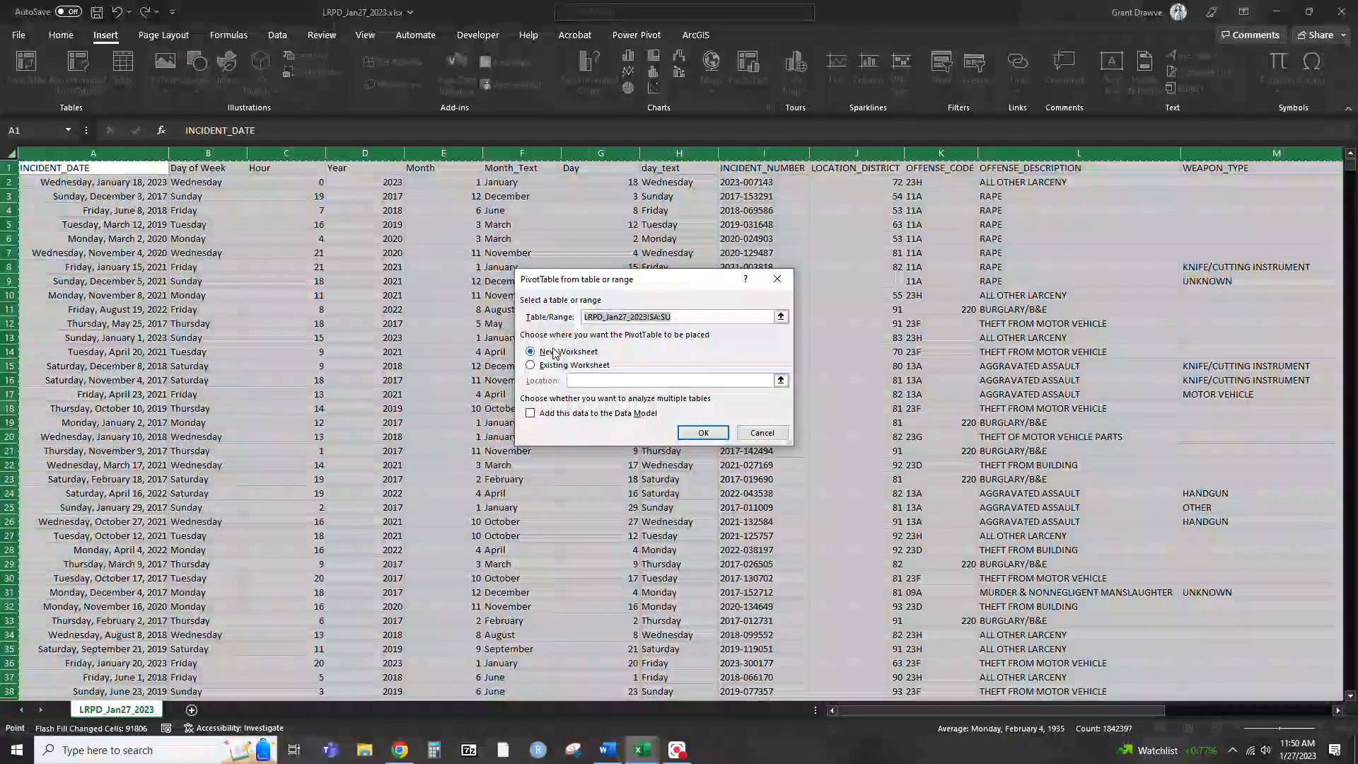
pyautogui.click(704, 433)
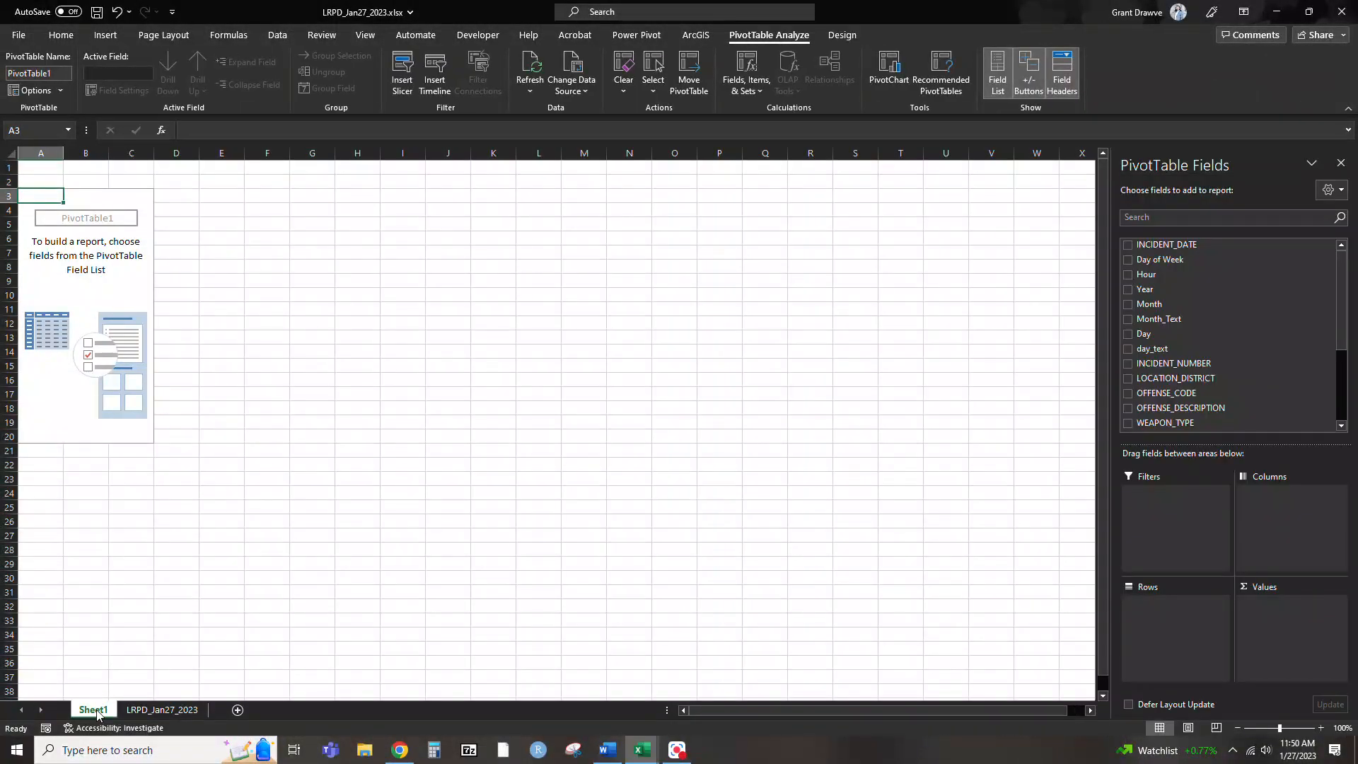
# Rename the new PivotTable worksheet as Pivot_Year
pyautogui.doubleClick(93, 709)
pyautogui.write('Pivot_Year')
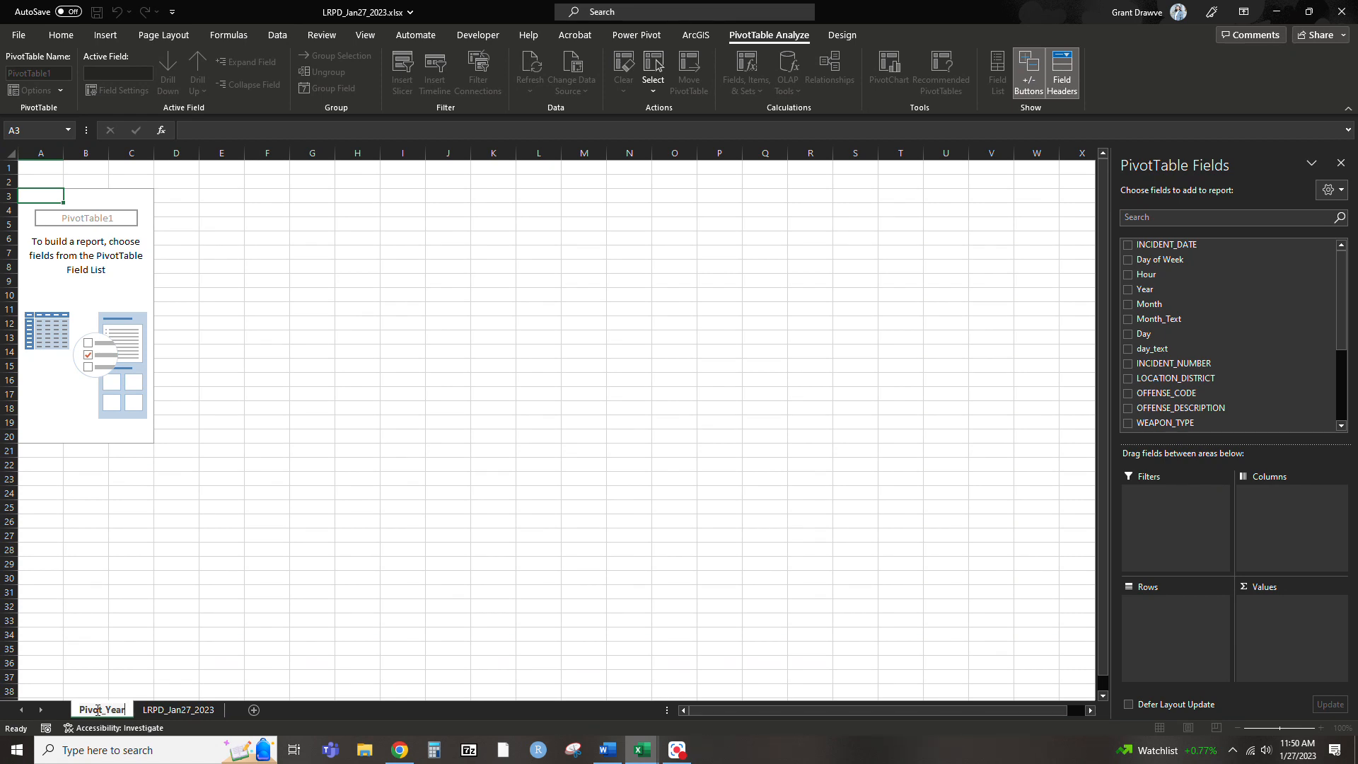
pyautogui.press('Return')
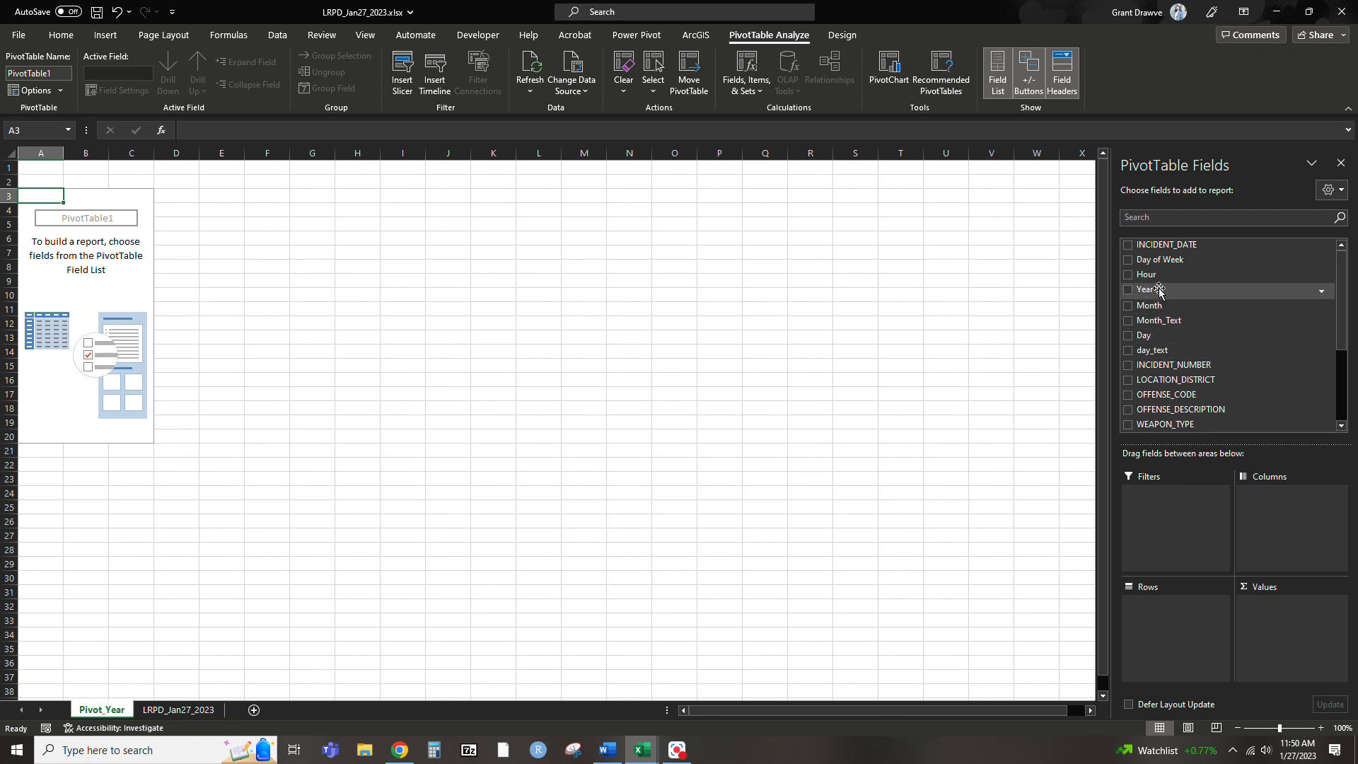
# Build the PivotTable with Year as the rows and the count of INCIDENT_NUMBER as the values
pyautogui.moveTo(1156, 292); pyautogui.dragTo(1169, 617)
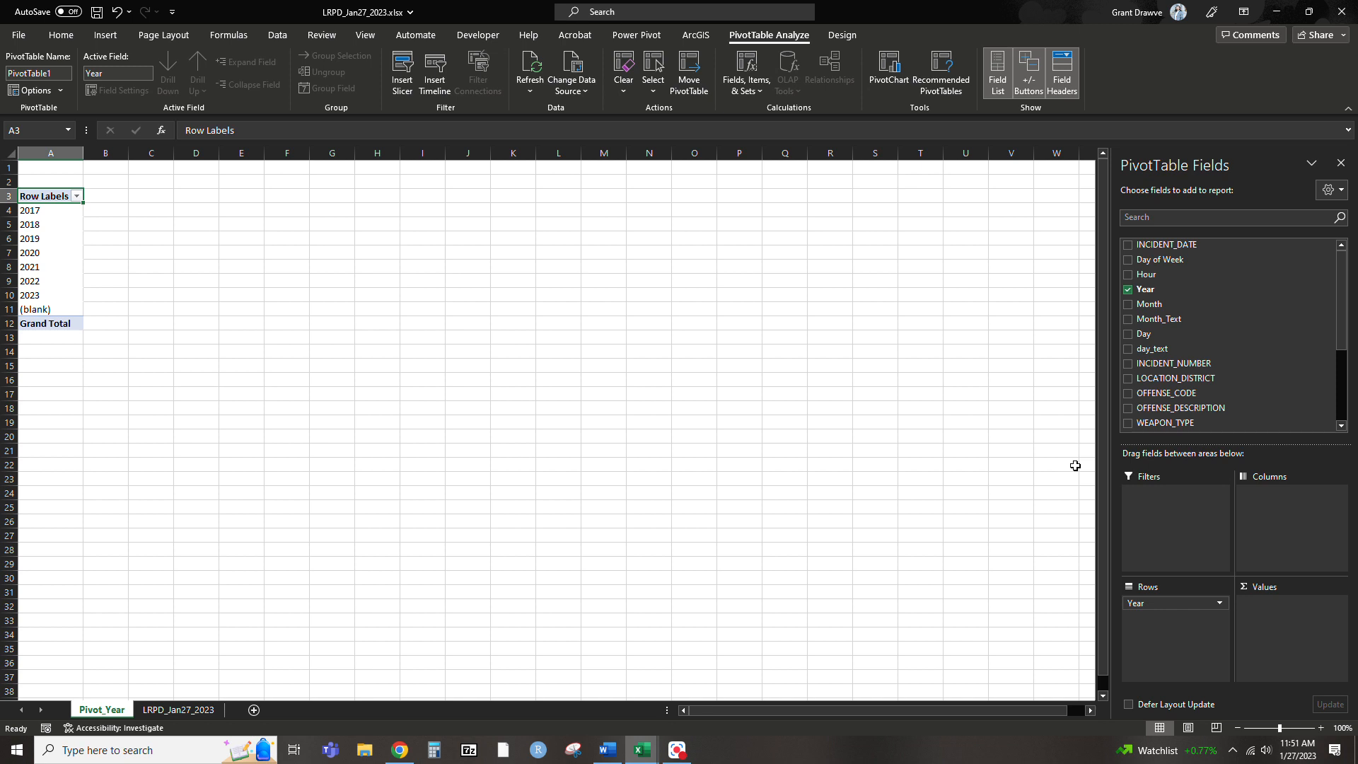
pyautogui.click(178, 709)
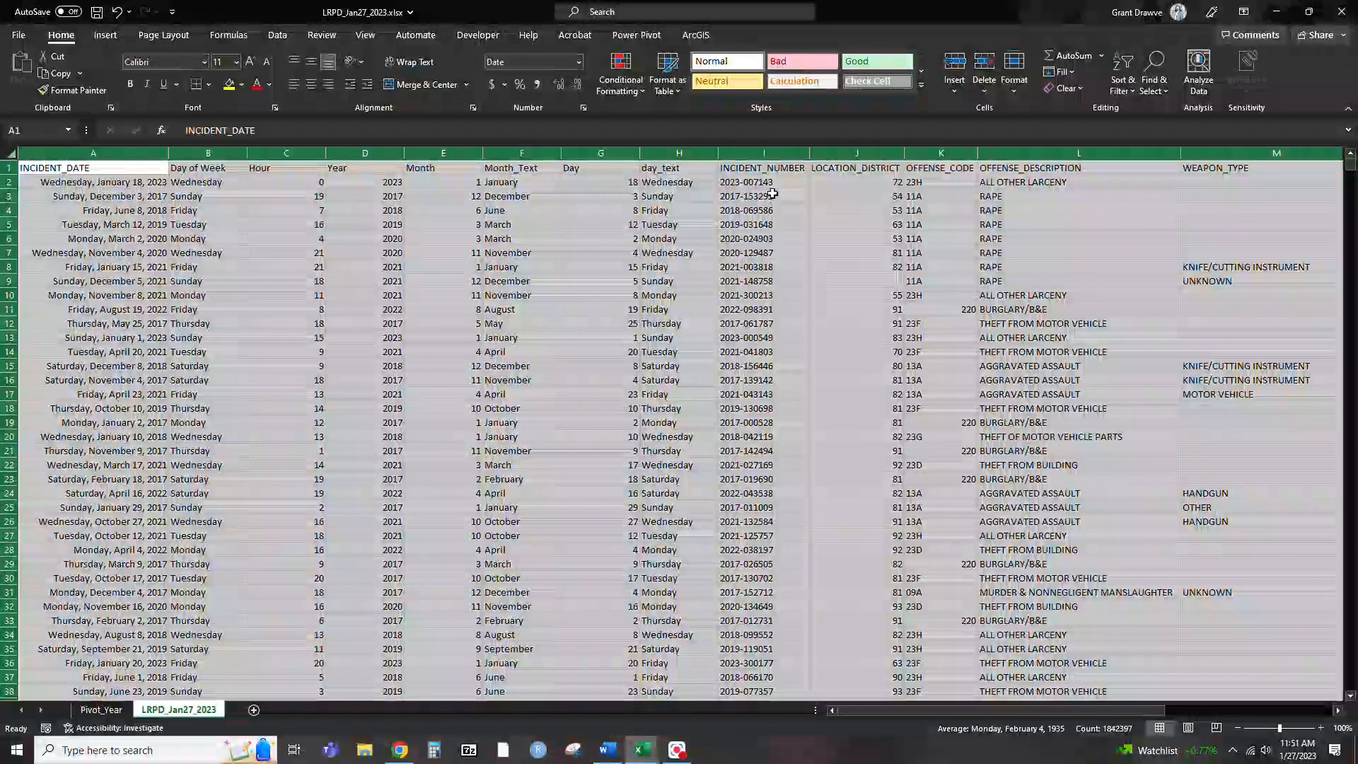
pyautogui.click(767, 182)
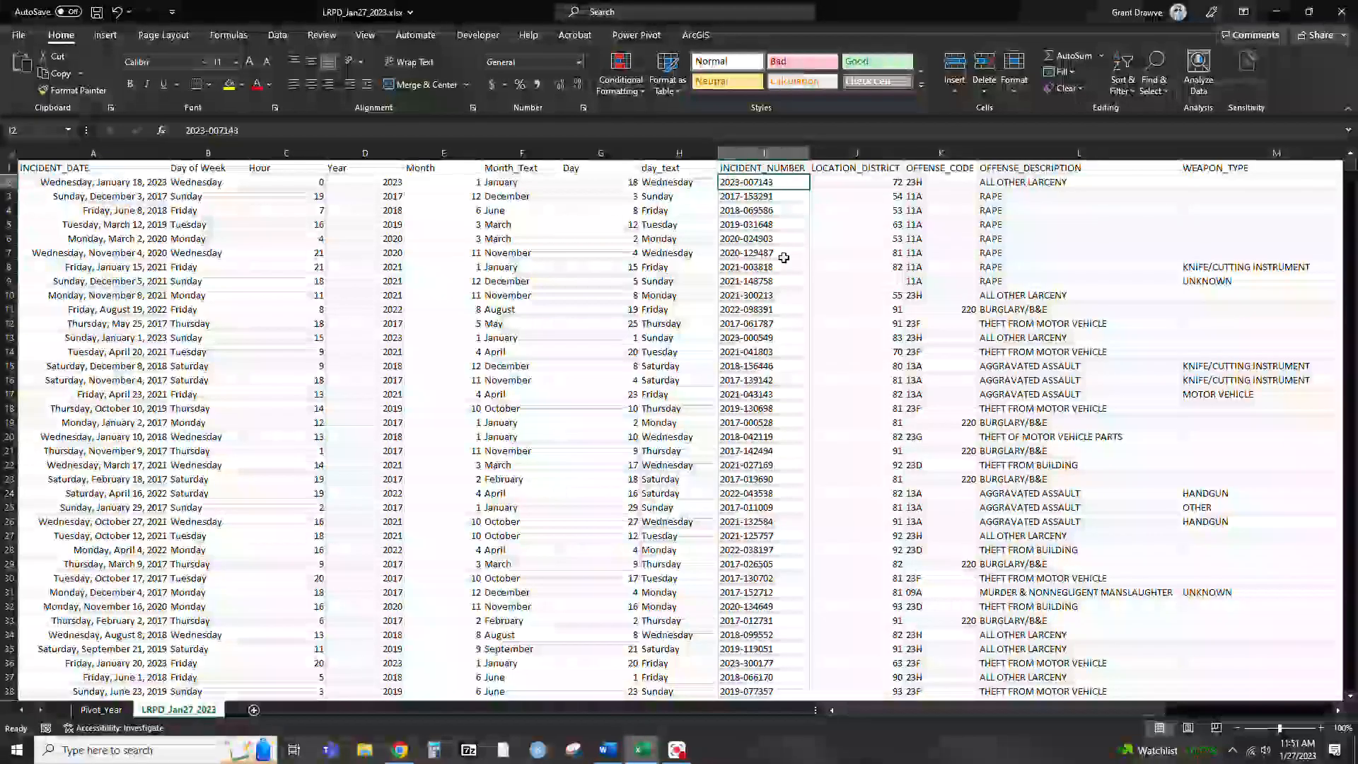
pyautogui.click(107, 710)
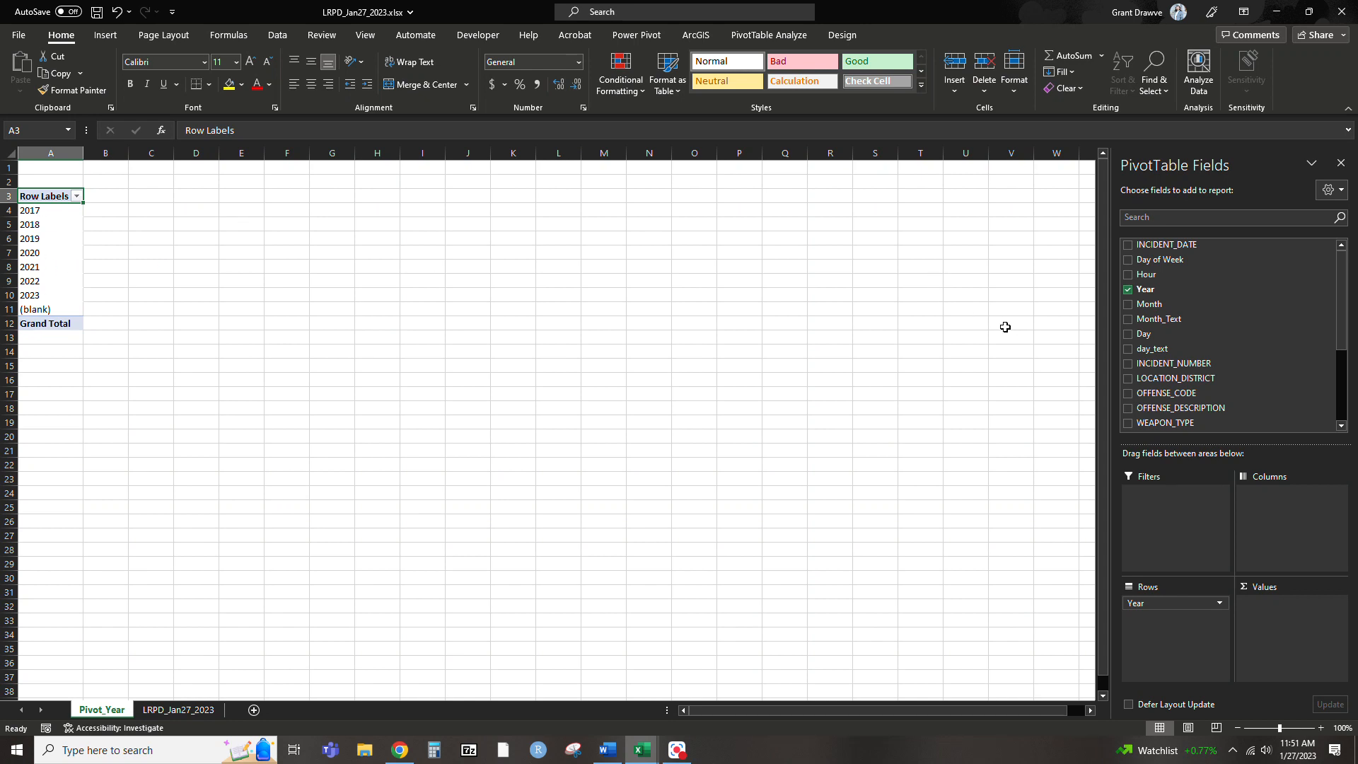
pyautogui.moveTo(1176, 368); pyautogui.dragTo(1278, 612)
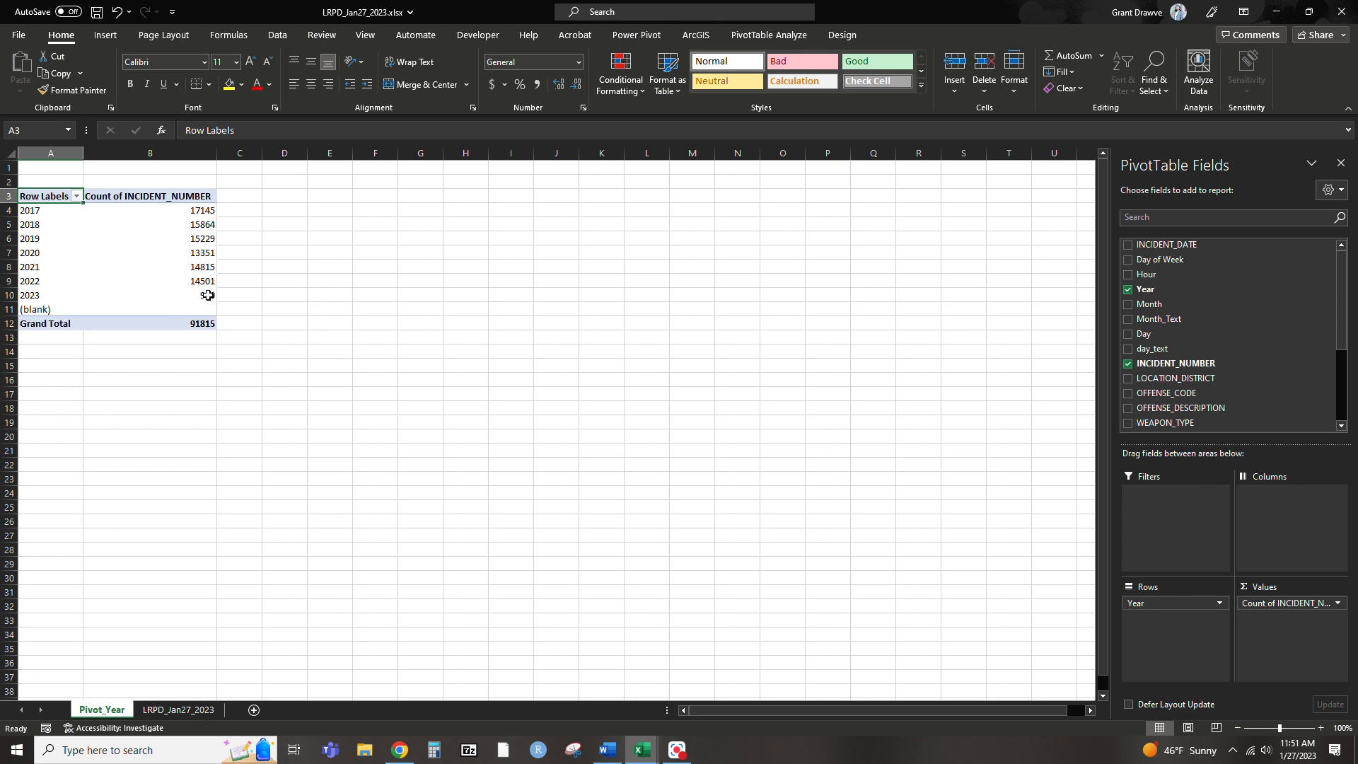
# Filter the PivotTable's row labels to exclude 2023 and the blank entry
pyautogui.moveTo(201, 298)
pyautogui.click(93, 239)
pyautogui.click(50, 196)
pyautogui.click(76, 195)
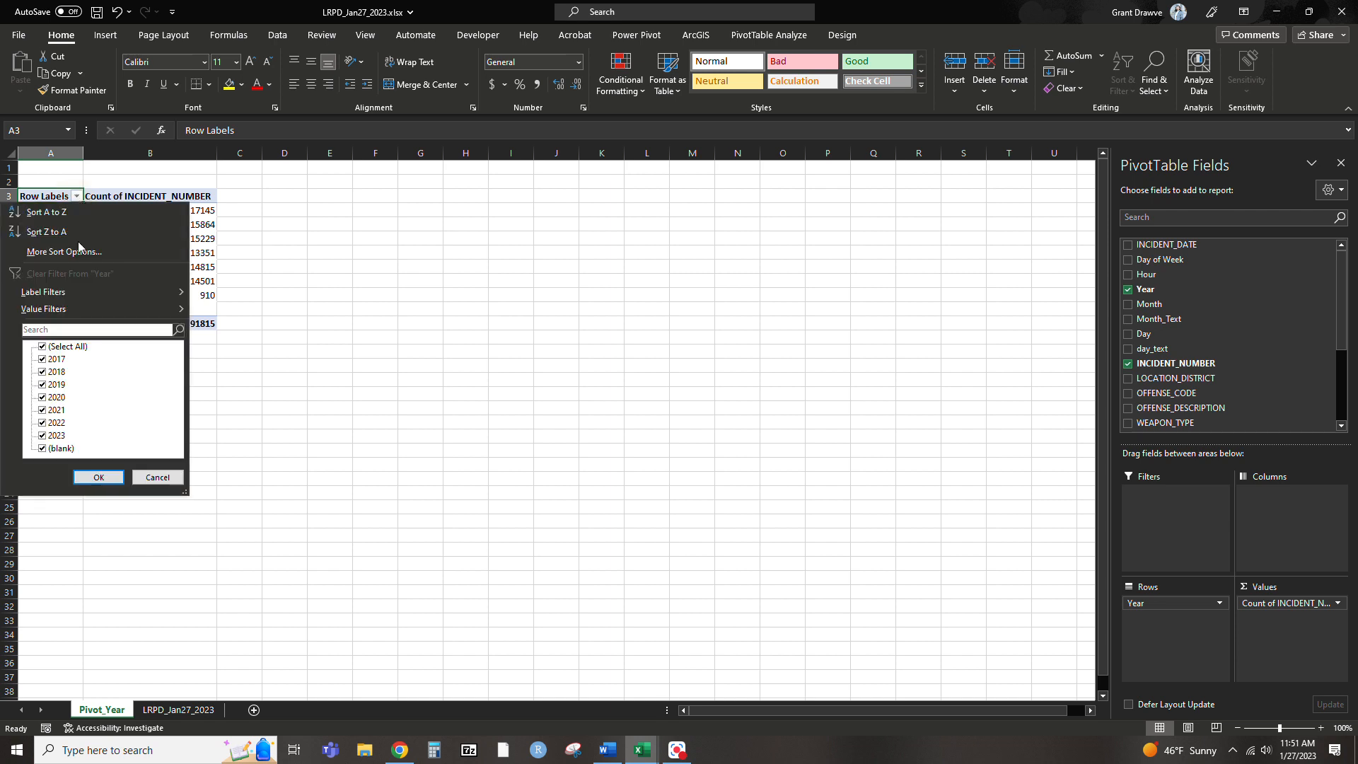
pyautogui.click(43, 435)
pyautogui.click(42, 449)
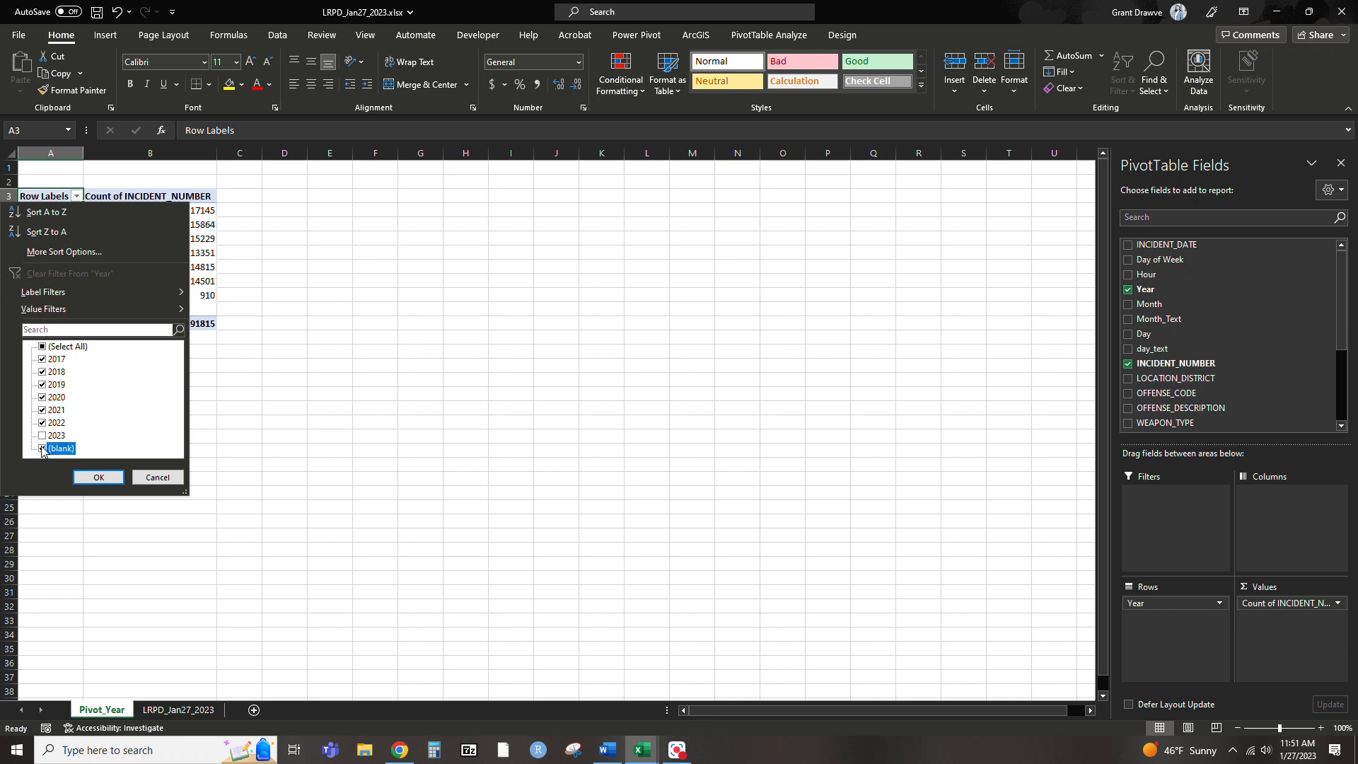
pyautogui.click(100, 478)
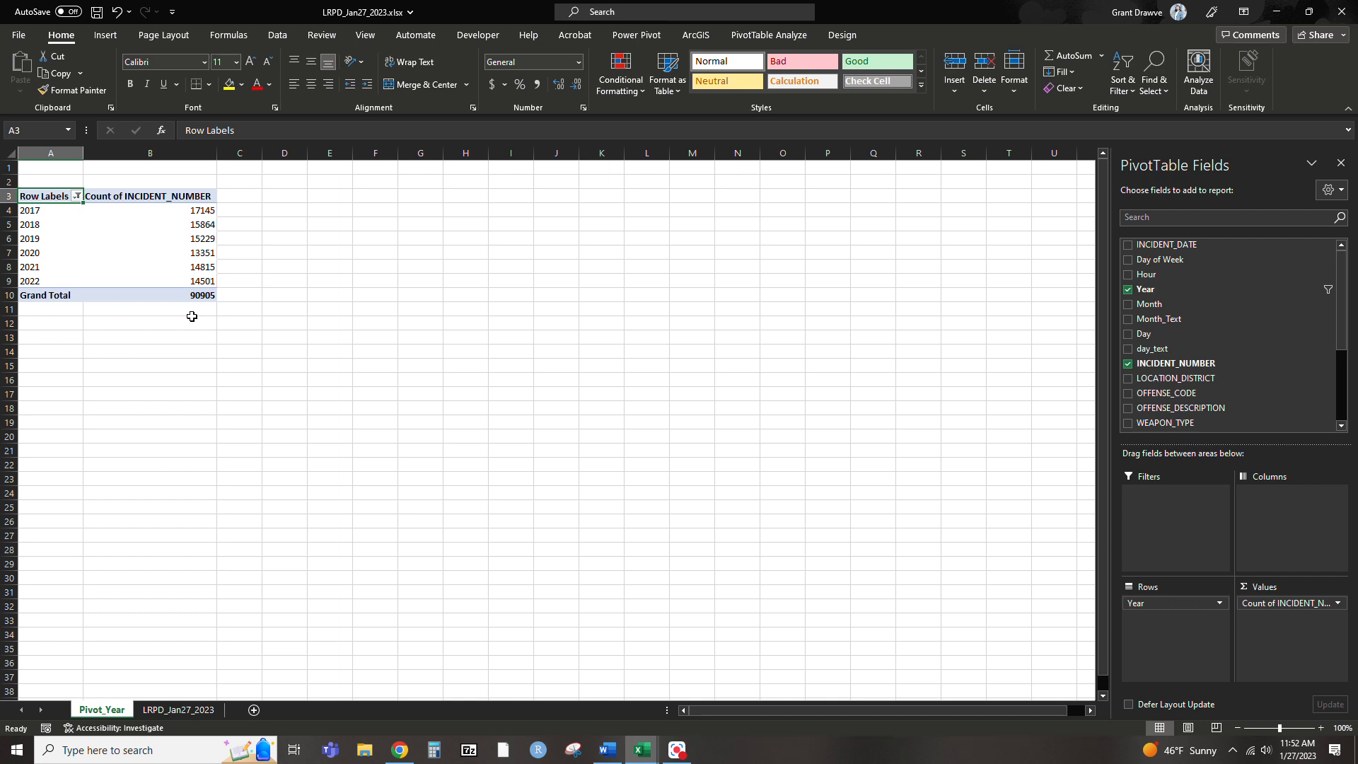
pyautogui.click(182, 251)
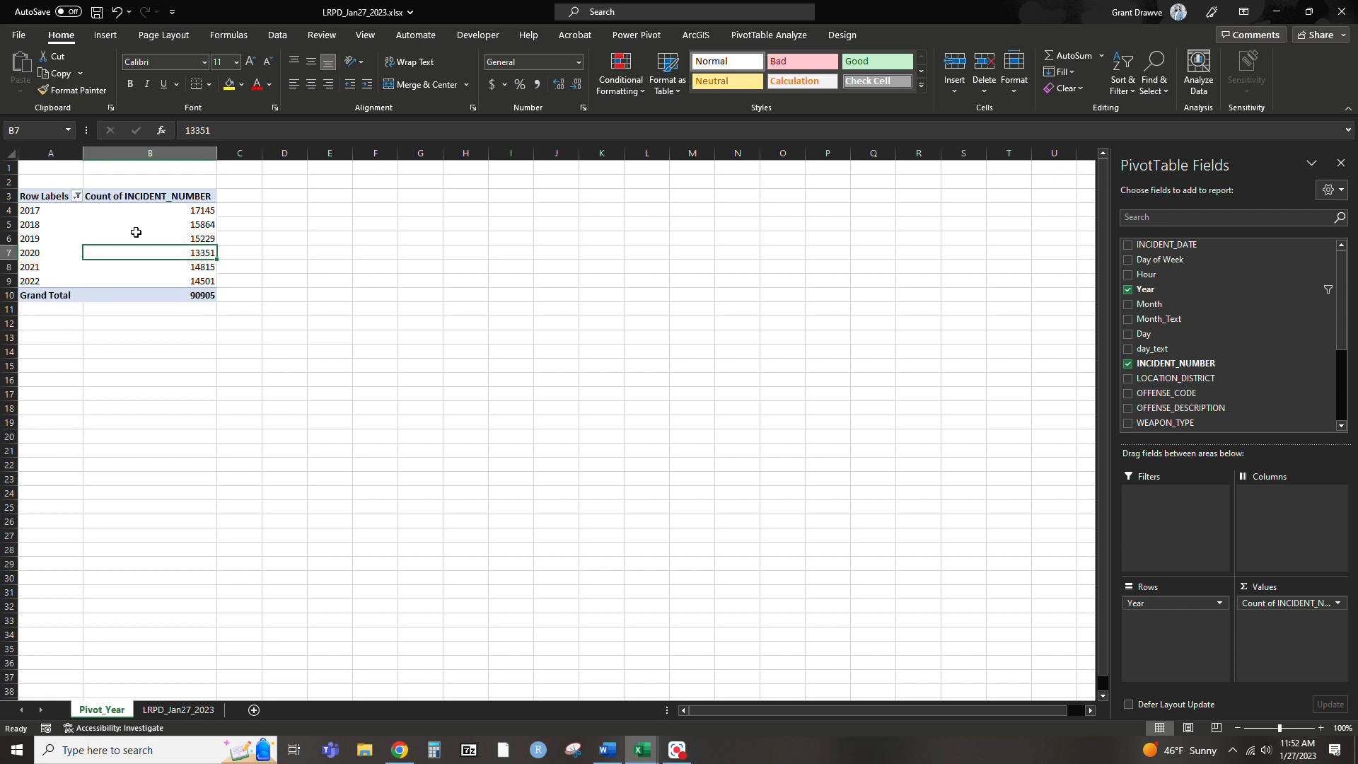
pyautogui.click(212, 607)
pyautogui.click(432, 439)
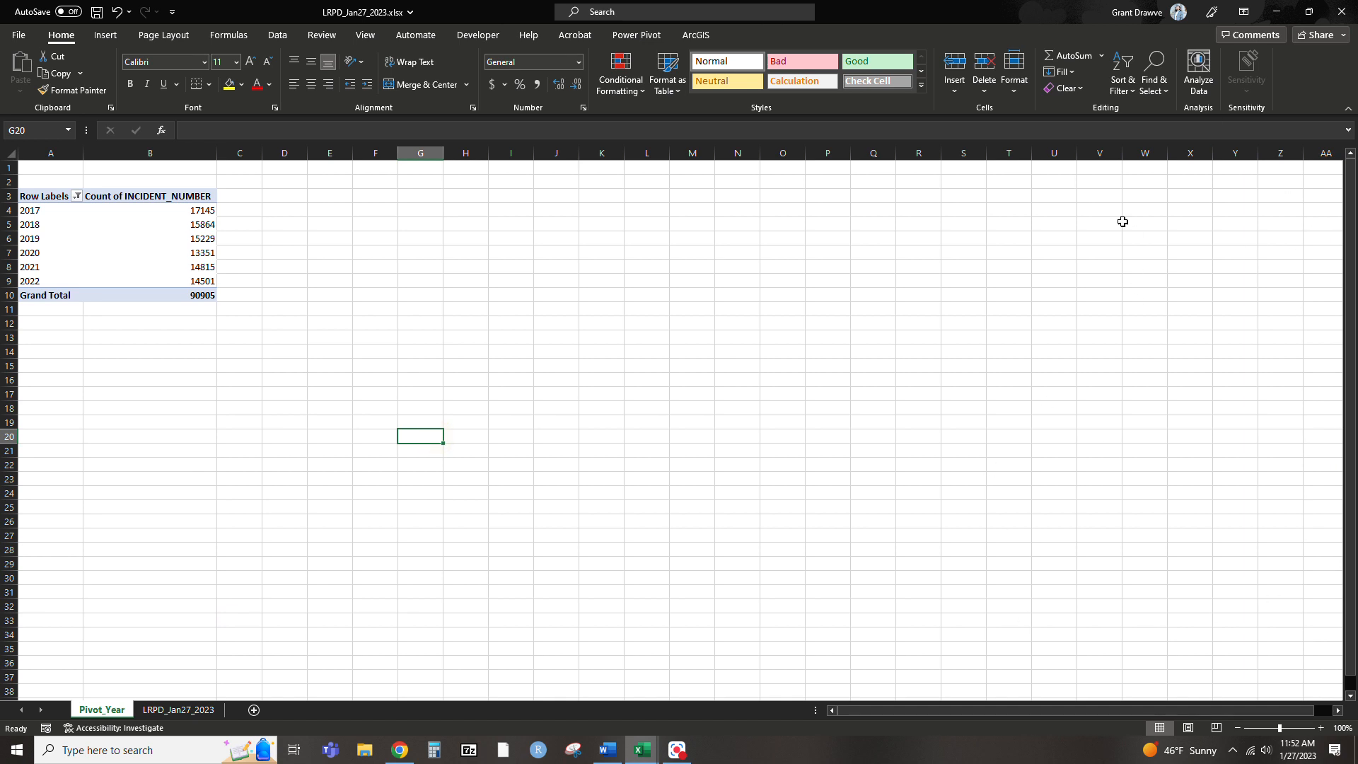
# Insert a clustered column PivotChart from the yearly incident counts and enlarge it to about 5.83 by 3.52 inches
pyautogui.click(108, 240)
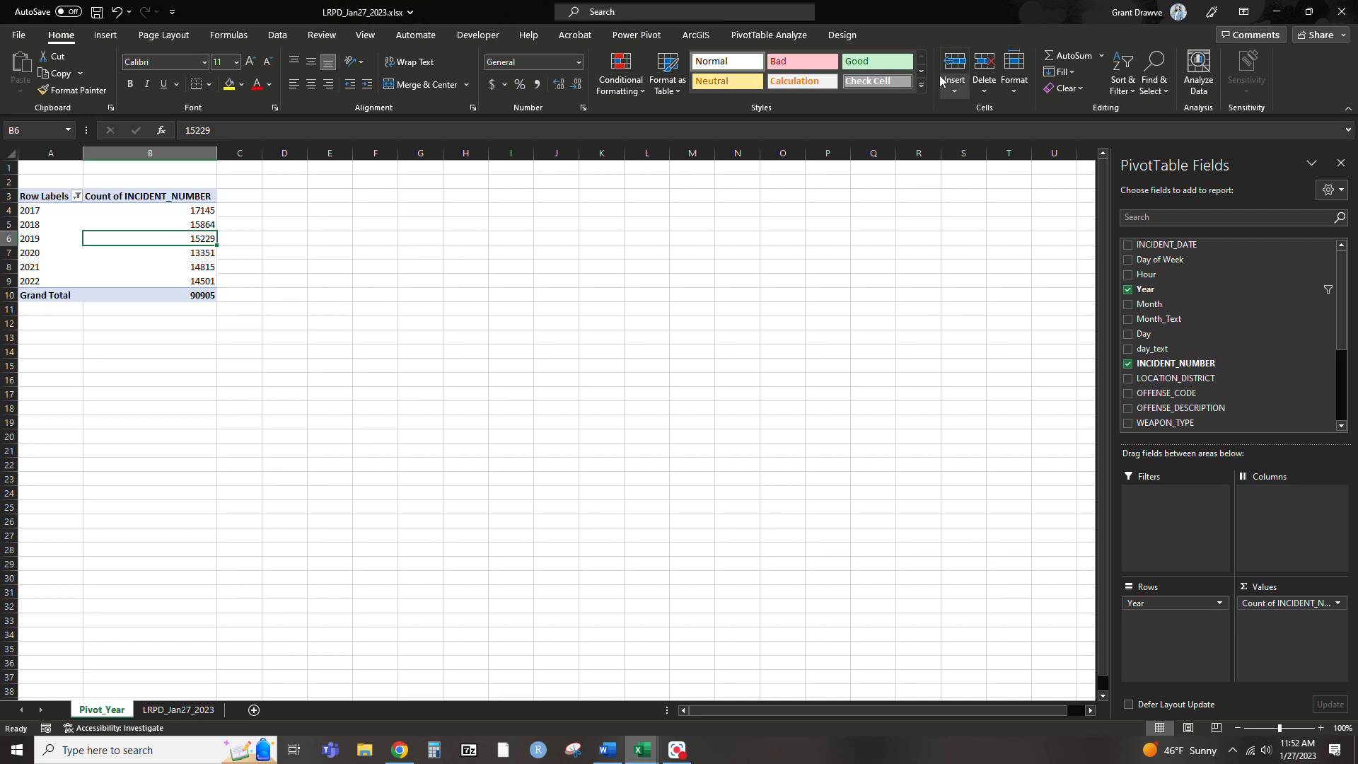
pyautogui.click(774, 40)
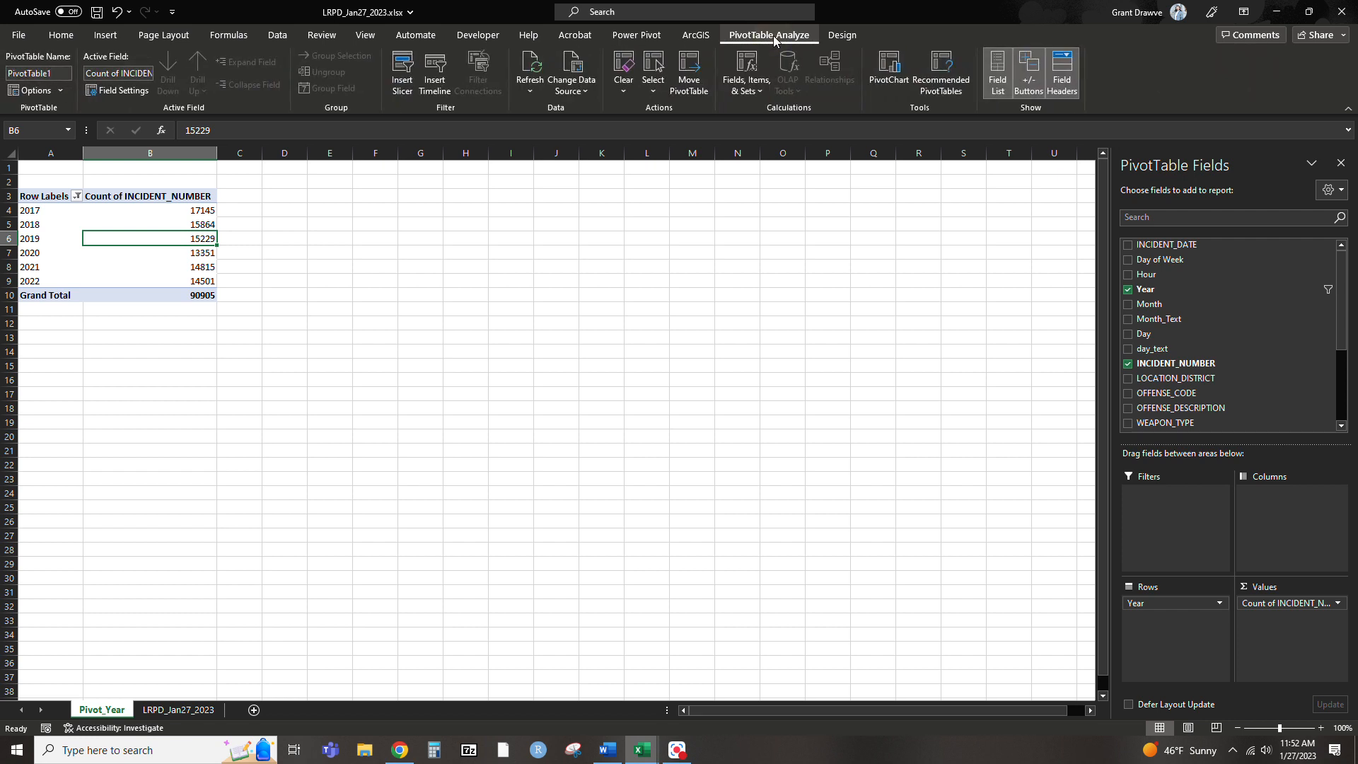
pyautogui.click(894, 65)
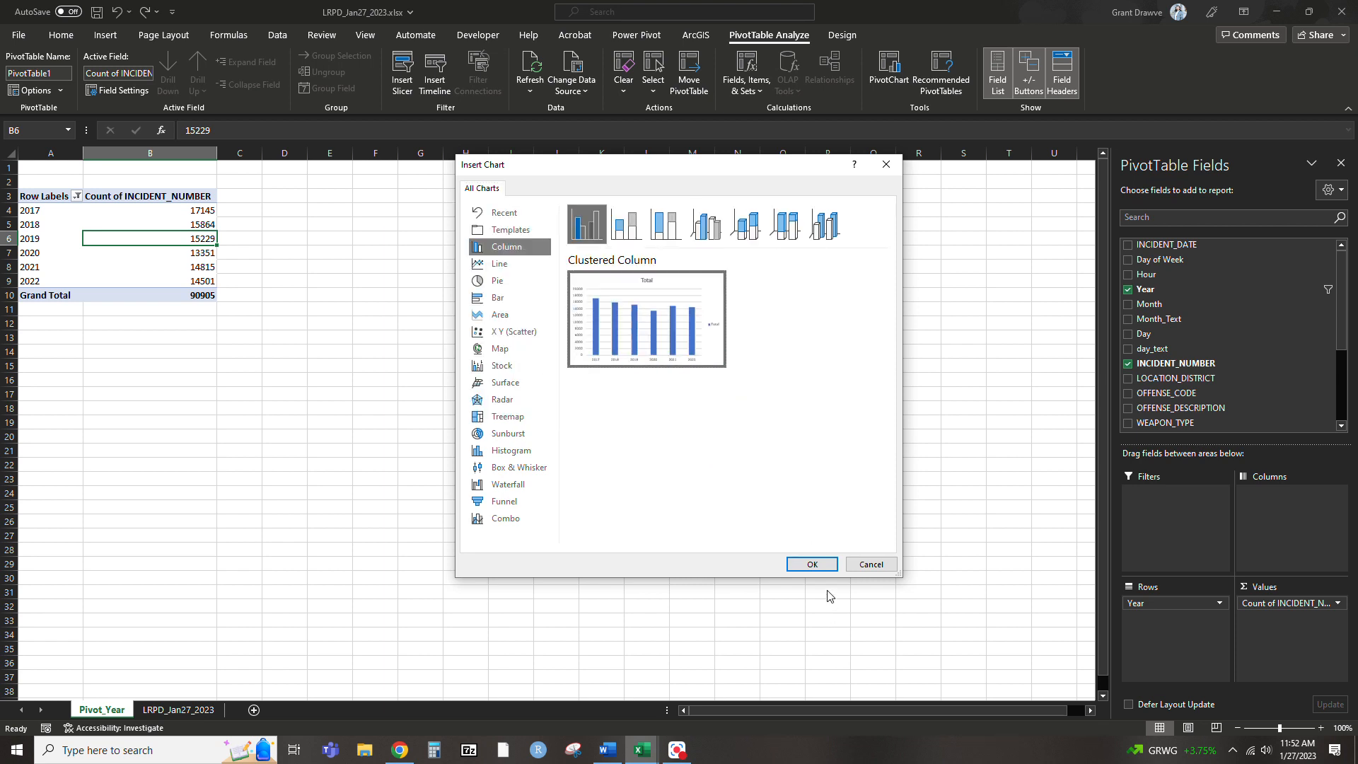
pyautogui.click(825, 570)
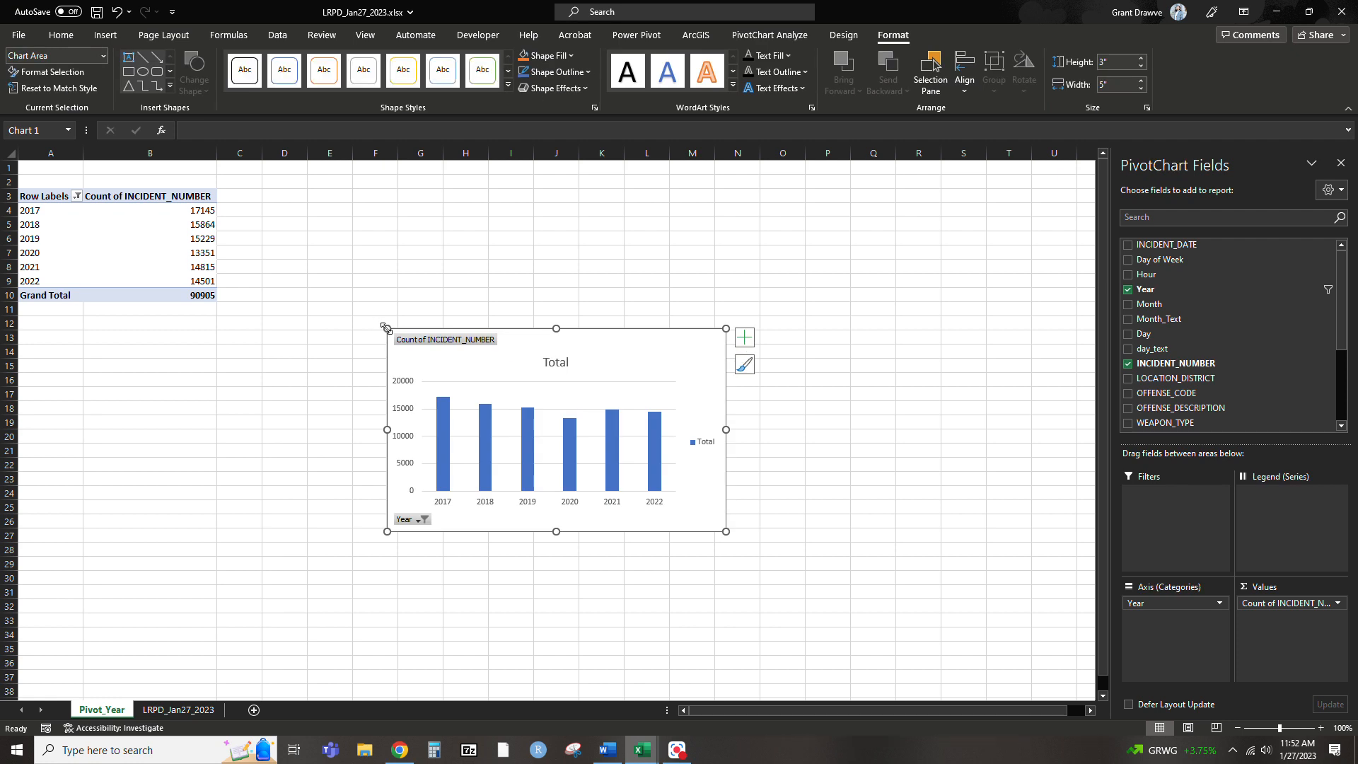
pyautogui.moveTo(329, 293); pyautogui.dragTo(330, 293)
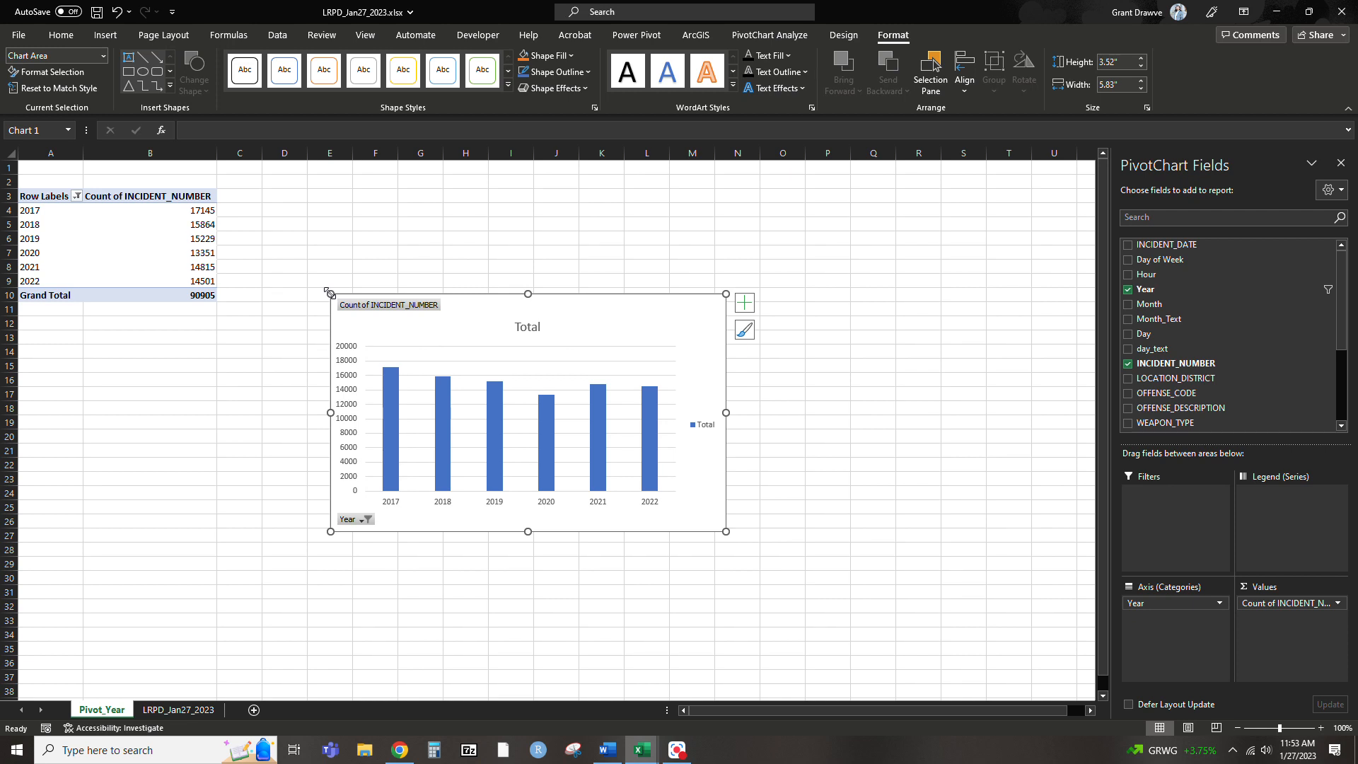
# Change the chart title to "Total Number of Crime Incidents by Year"
pyautogui.click(529, 329)
pyautogui.click(530, 330)
pyautogui.doubleClick(530, 330)
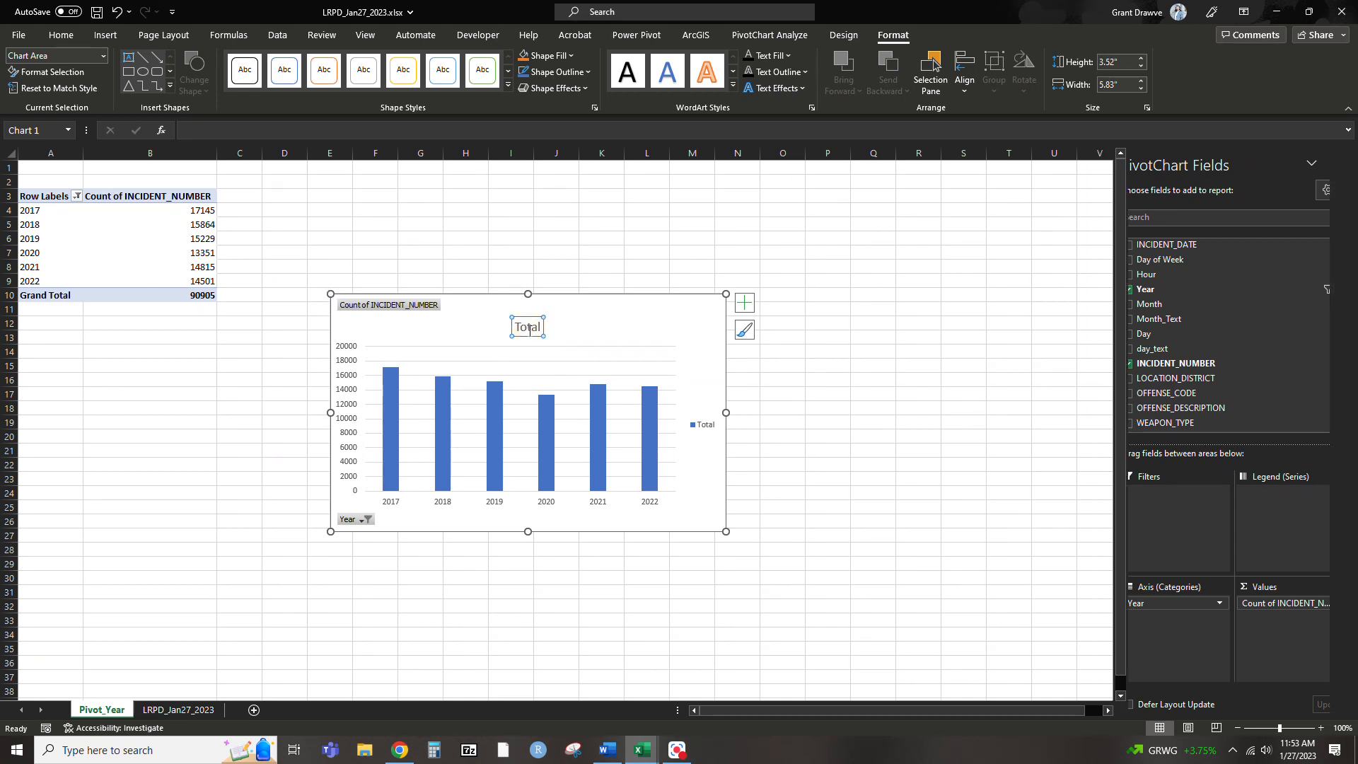
pyautogui.doubleClick(526, 327)
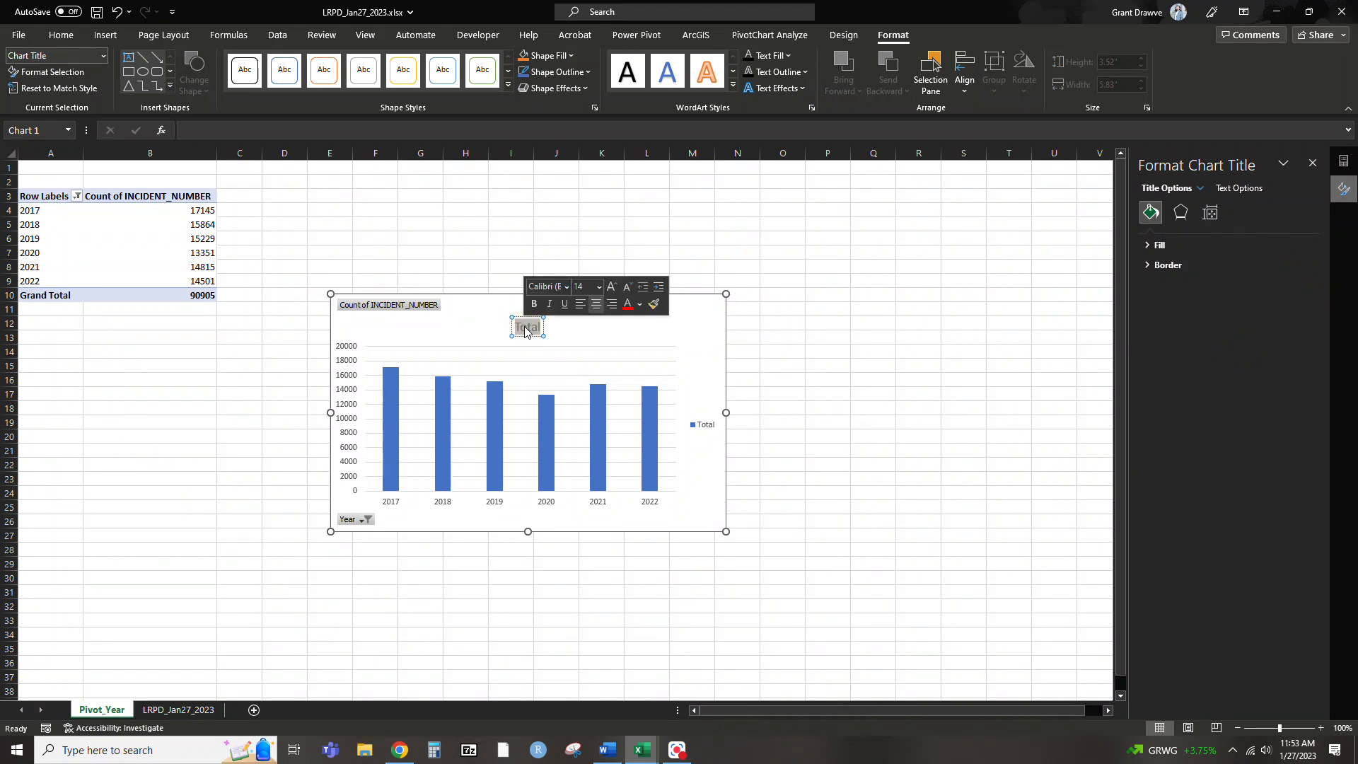
pyautogui.write('Total Number of Crime Incidents')
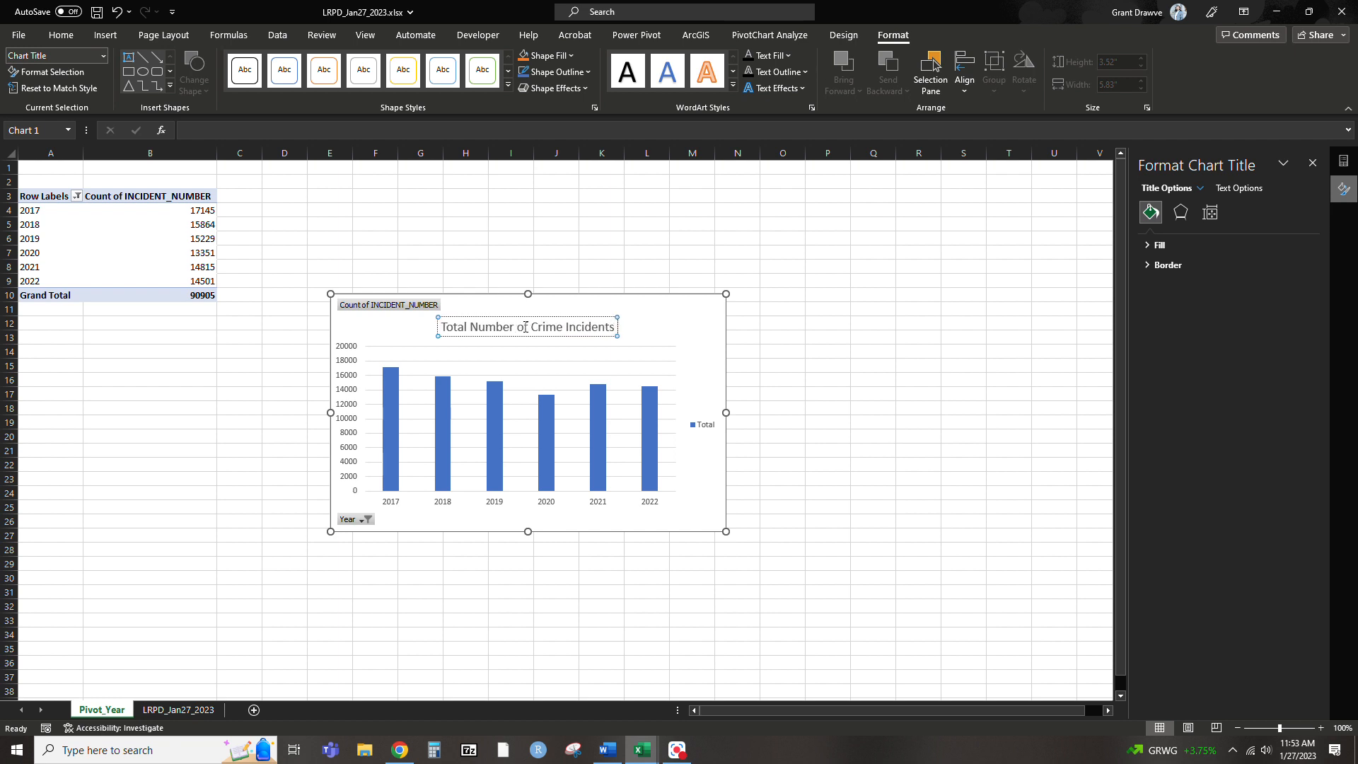
pyautogui.write(' by Year')
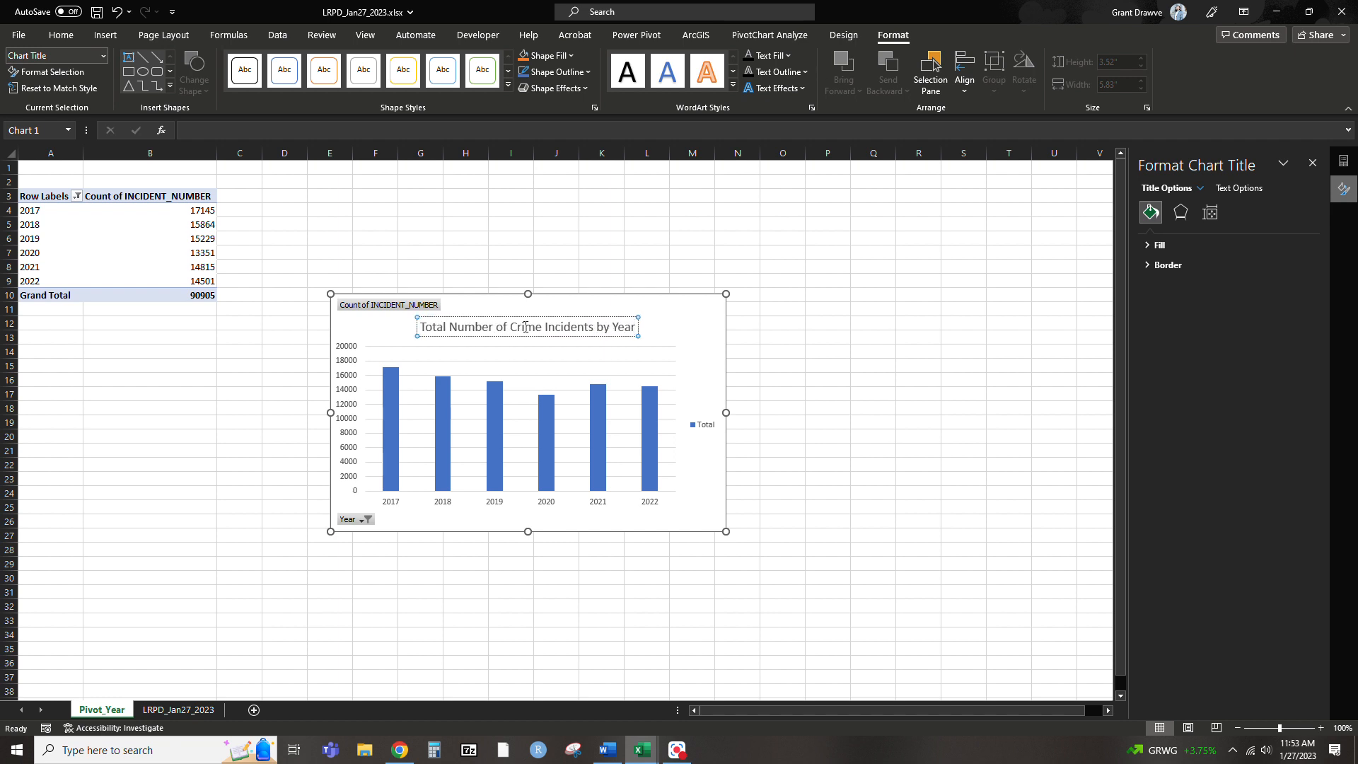
pyautogui.click(827, 324)
pyautogui.click(686, 352)
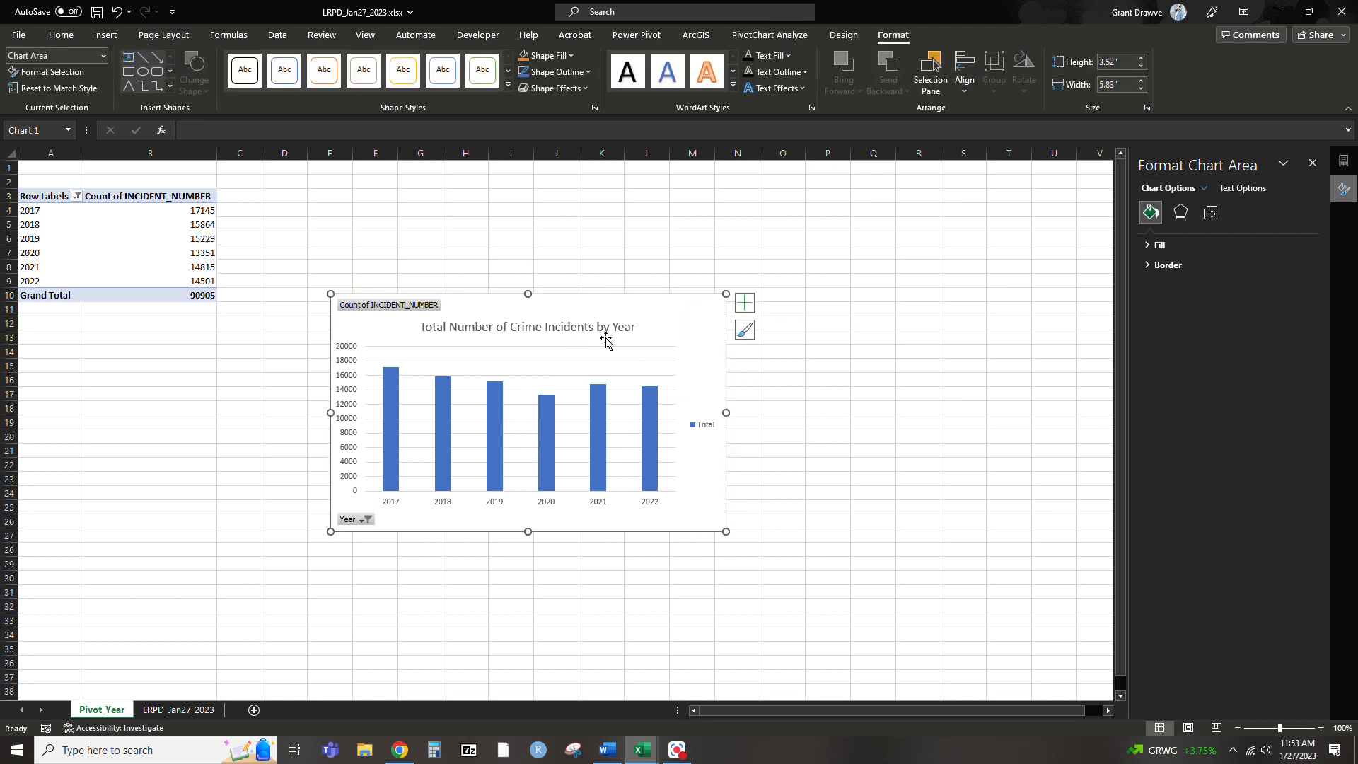
pyautogui.click(974, 440)
# Apply the dark gradient chart style with wide blue columns and enlarge the chart so it spans roughly columns D to N
pyautogui.click(533, 327)
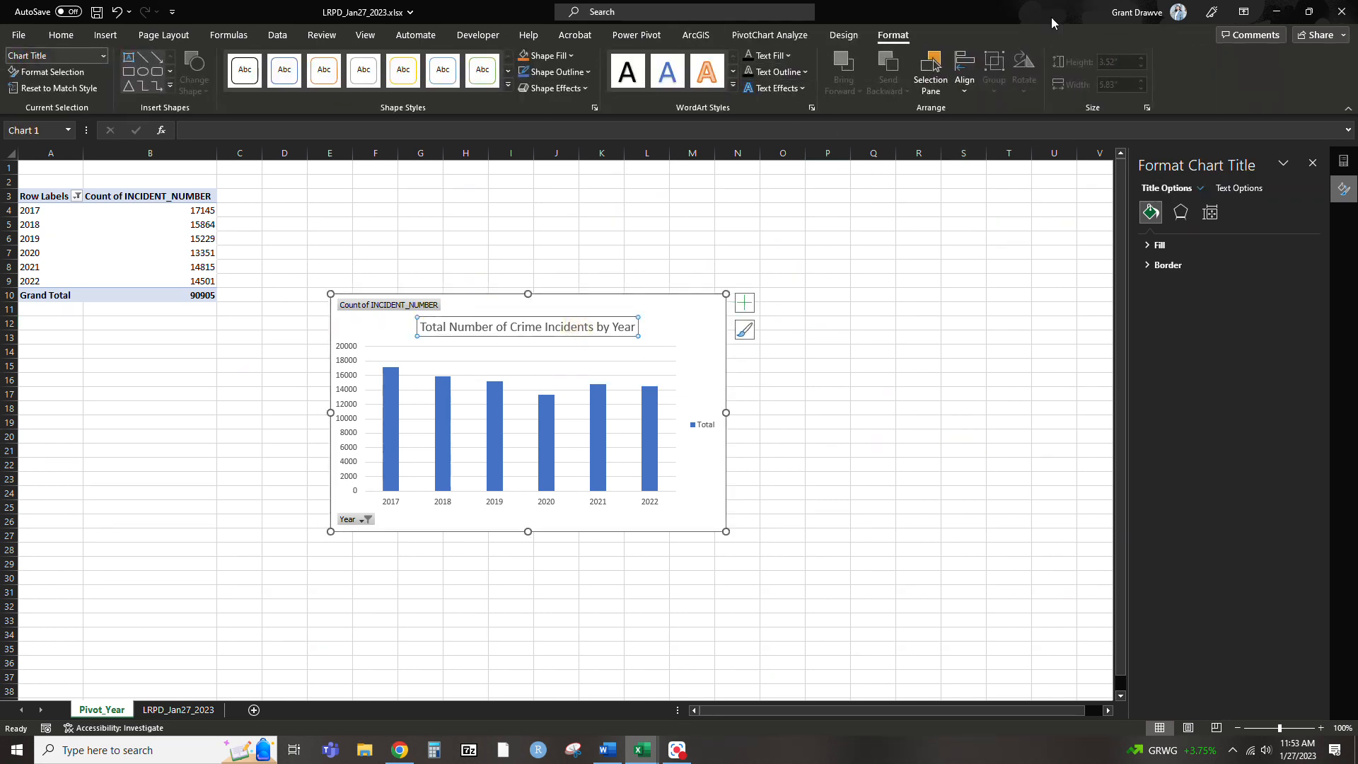
pyautogui.click(844, 36)
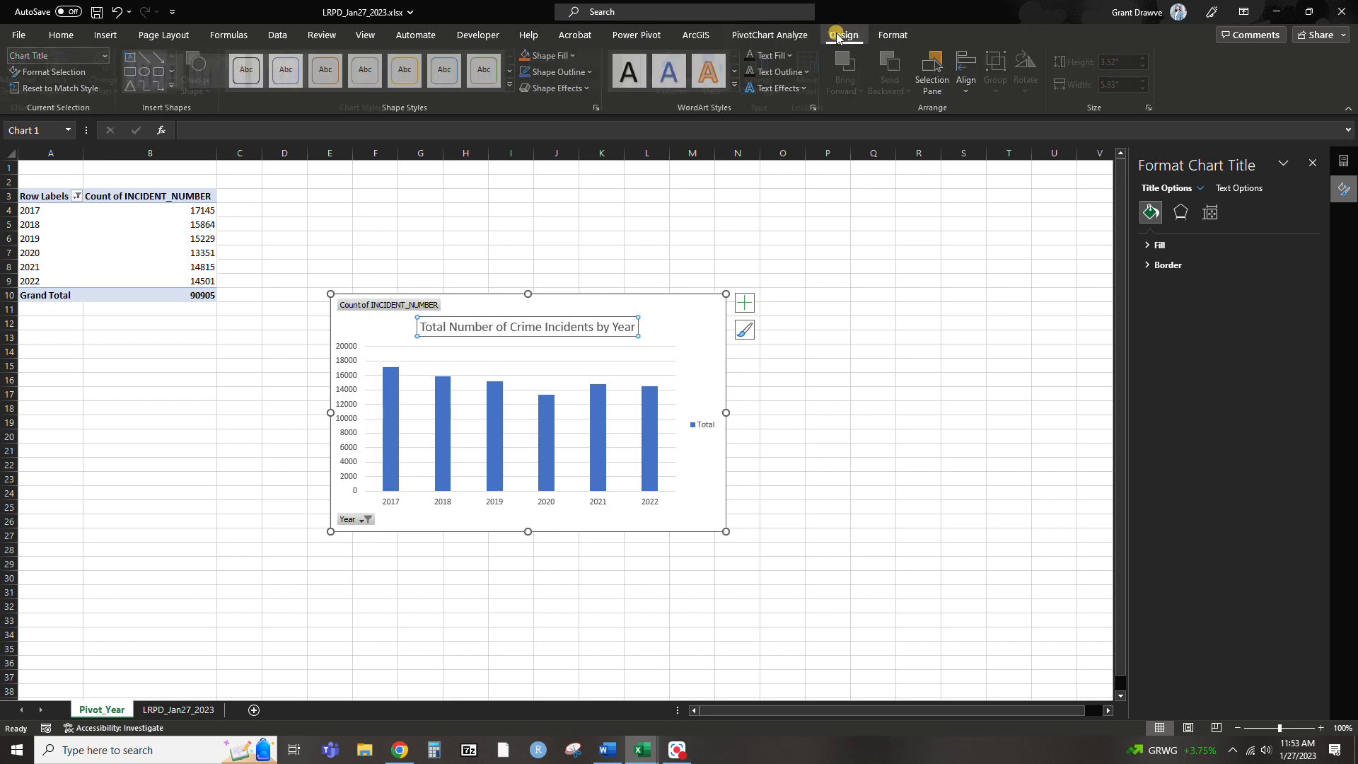
pyautogui.click(637, 71)
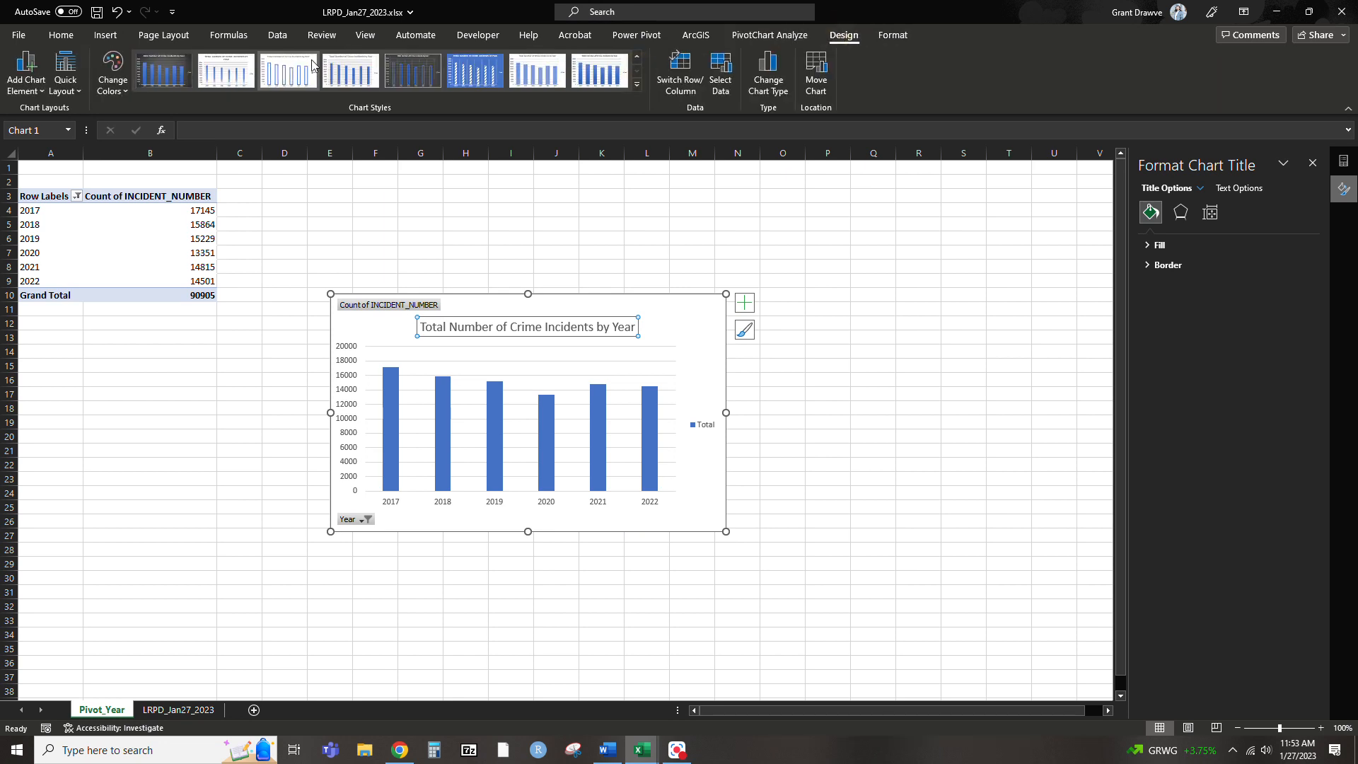
pyautogui.click(190, 68)
pyautogui.moveTo(726, 294); pyautogui.dragTo(783, 251)
pyautogui.moveTo(328, 535); pyautogui.dragTo(256, 582)
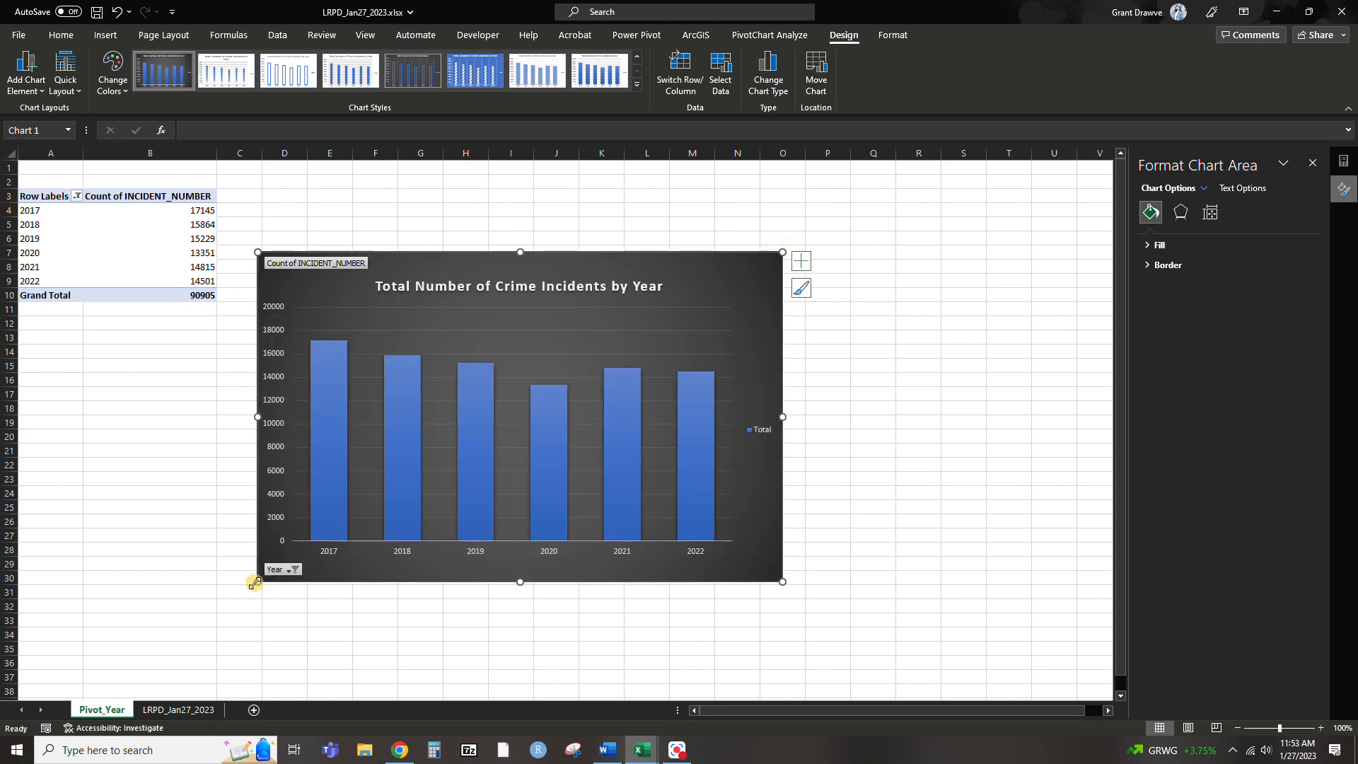
# Add data labels to the chart's Total column series
pyautogui.click(474, 433)
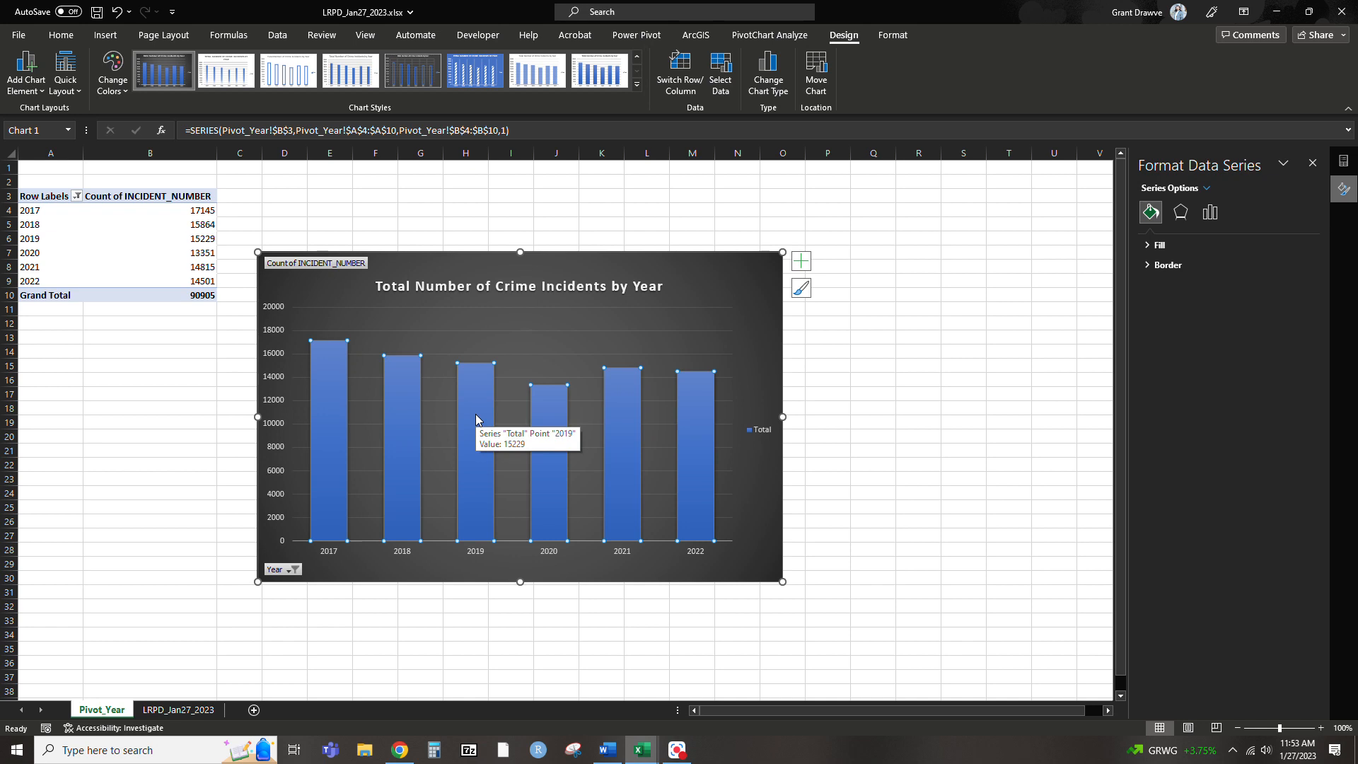
pyautogui.click(1036, 537)
pyautogui.click(543, 436)
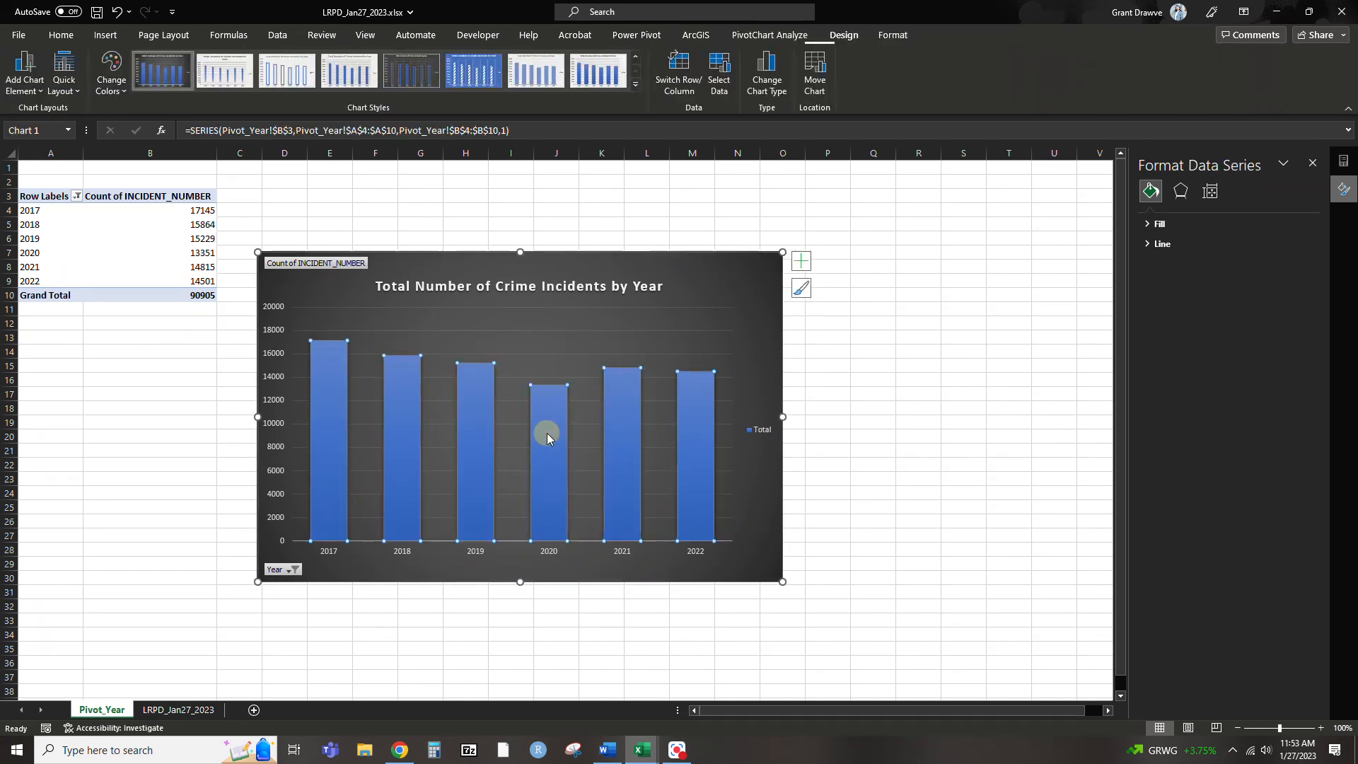
pyautogui.rightClick(547, 433)
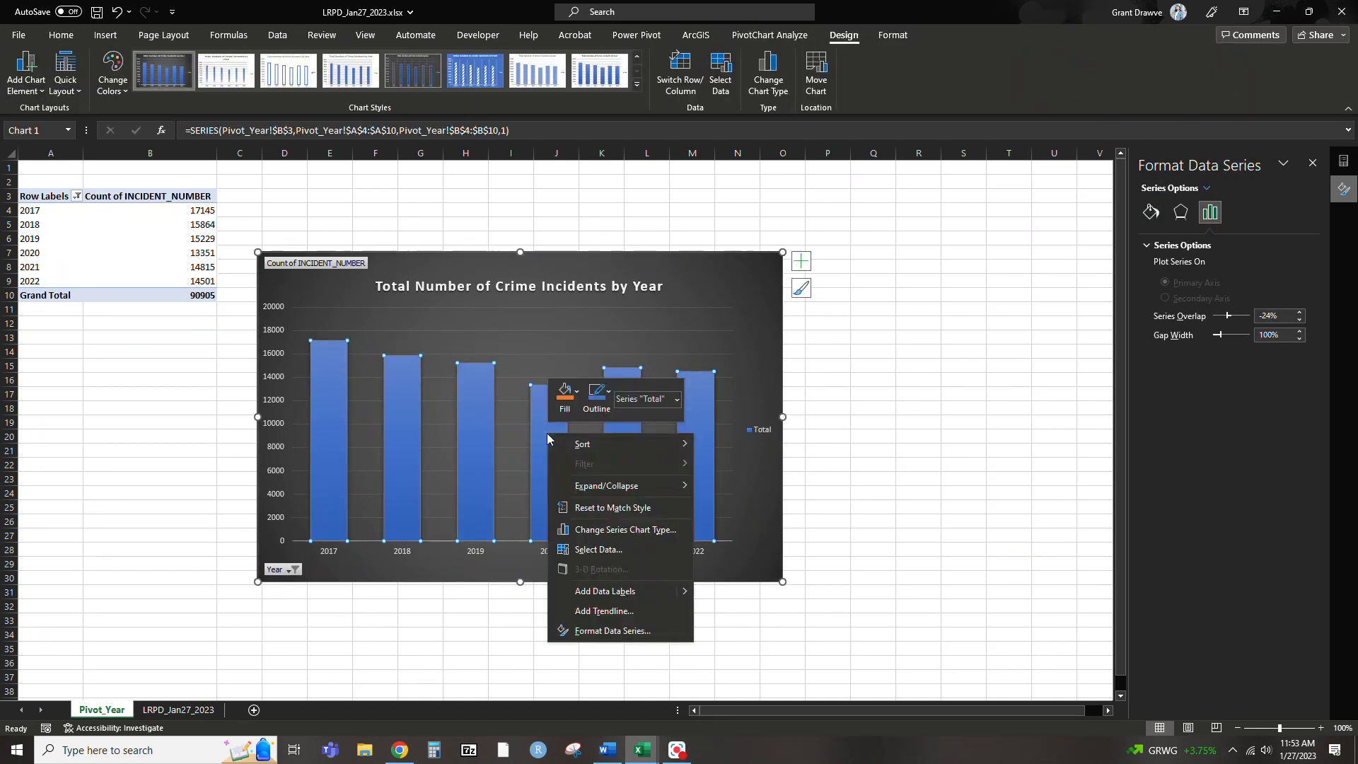
pyautogui.click(605, 592)
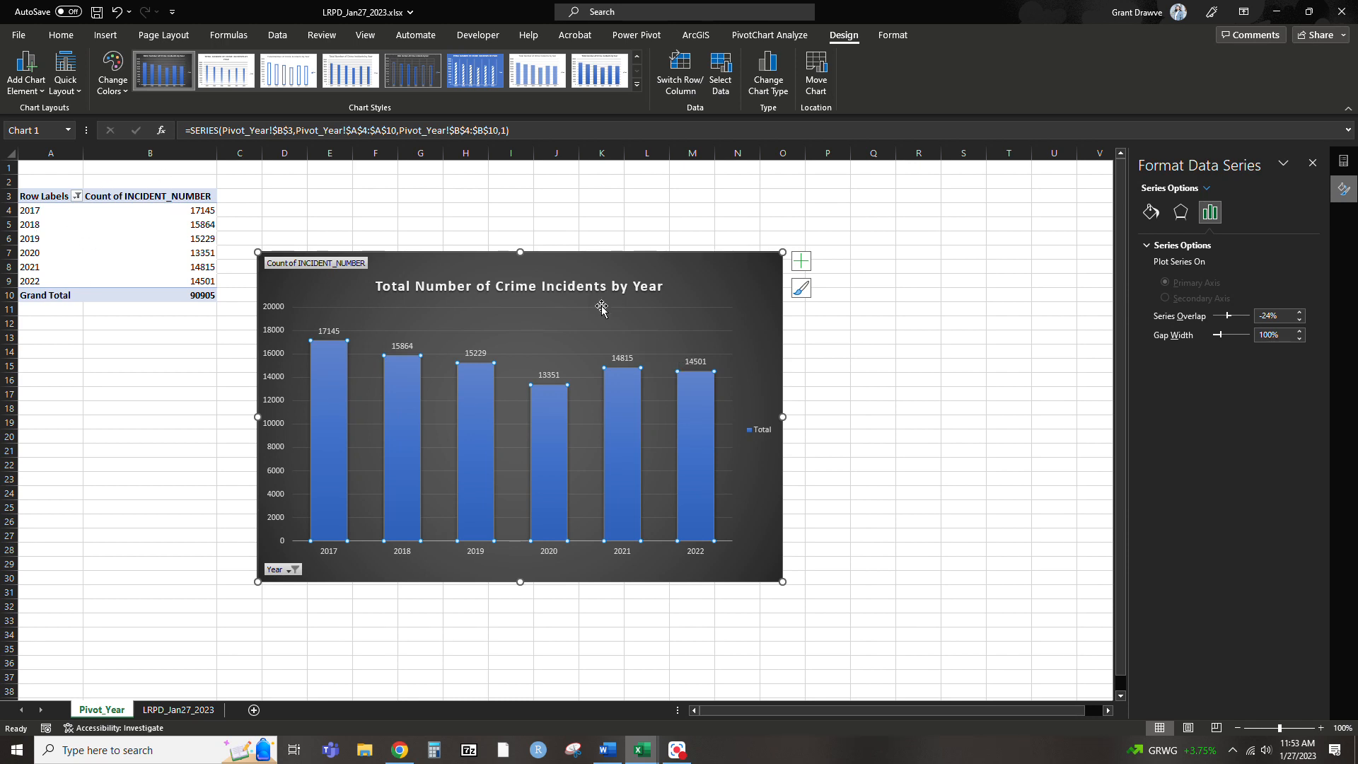
# Bring back the PivotTable field list and add OFFENSE_DESCRIPTION as a report filter
pyautogui.click(134, 238)
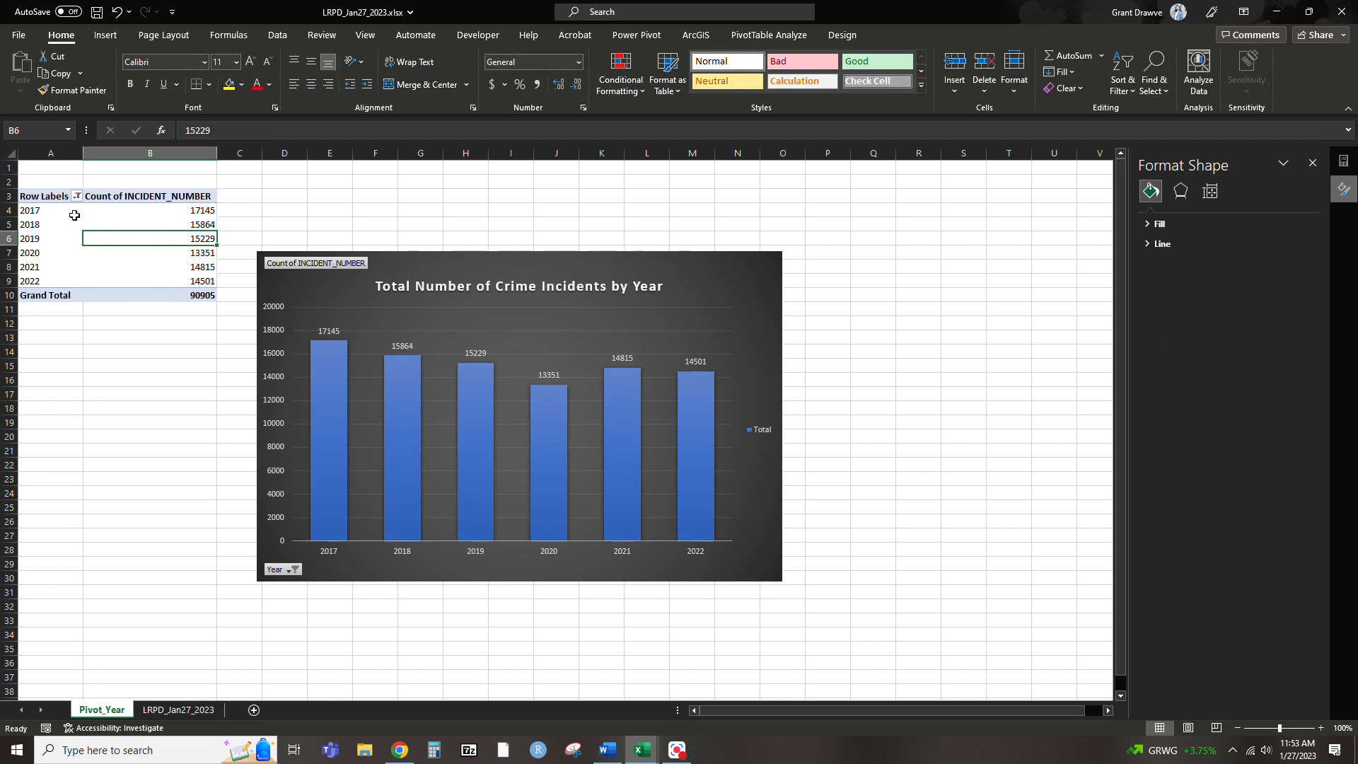
pyautogui.click(45, 234)
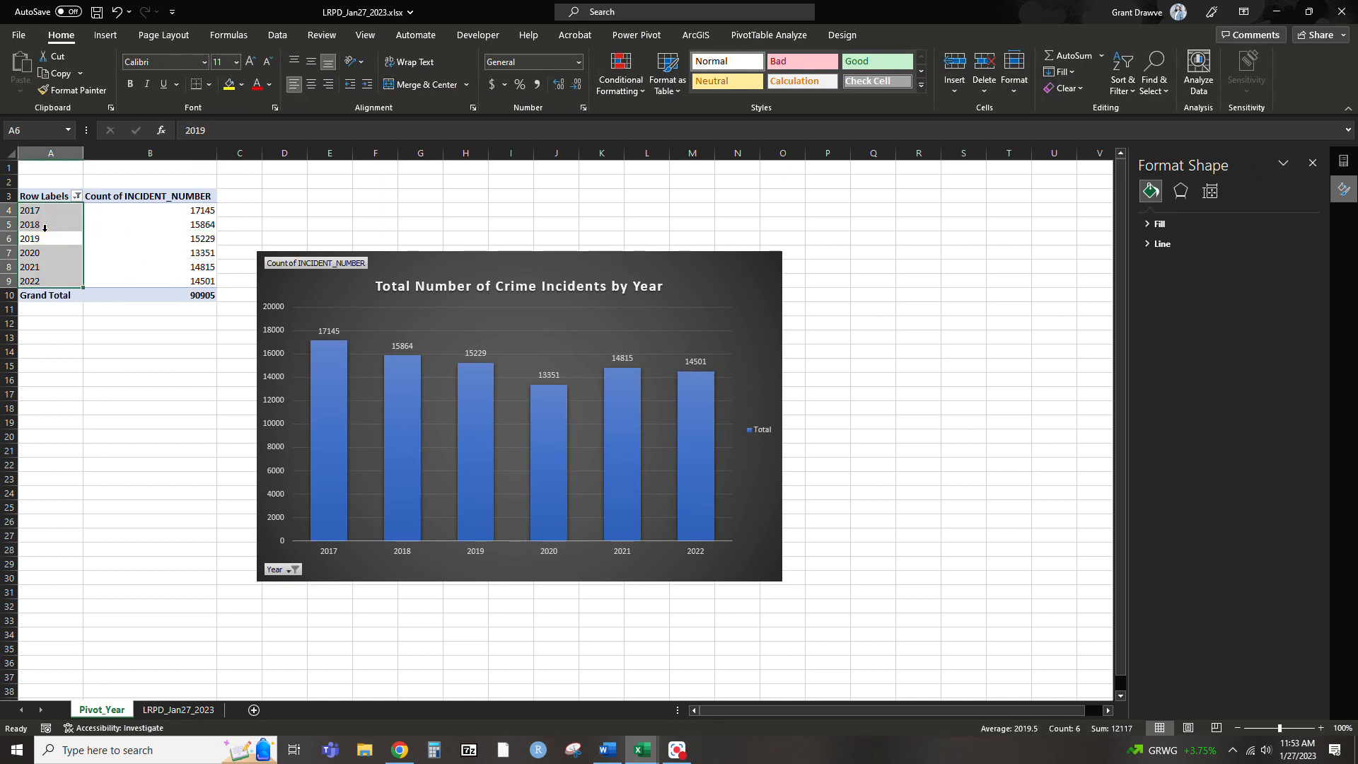
pyautogui.click(1344, 160)
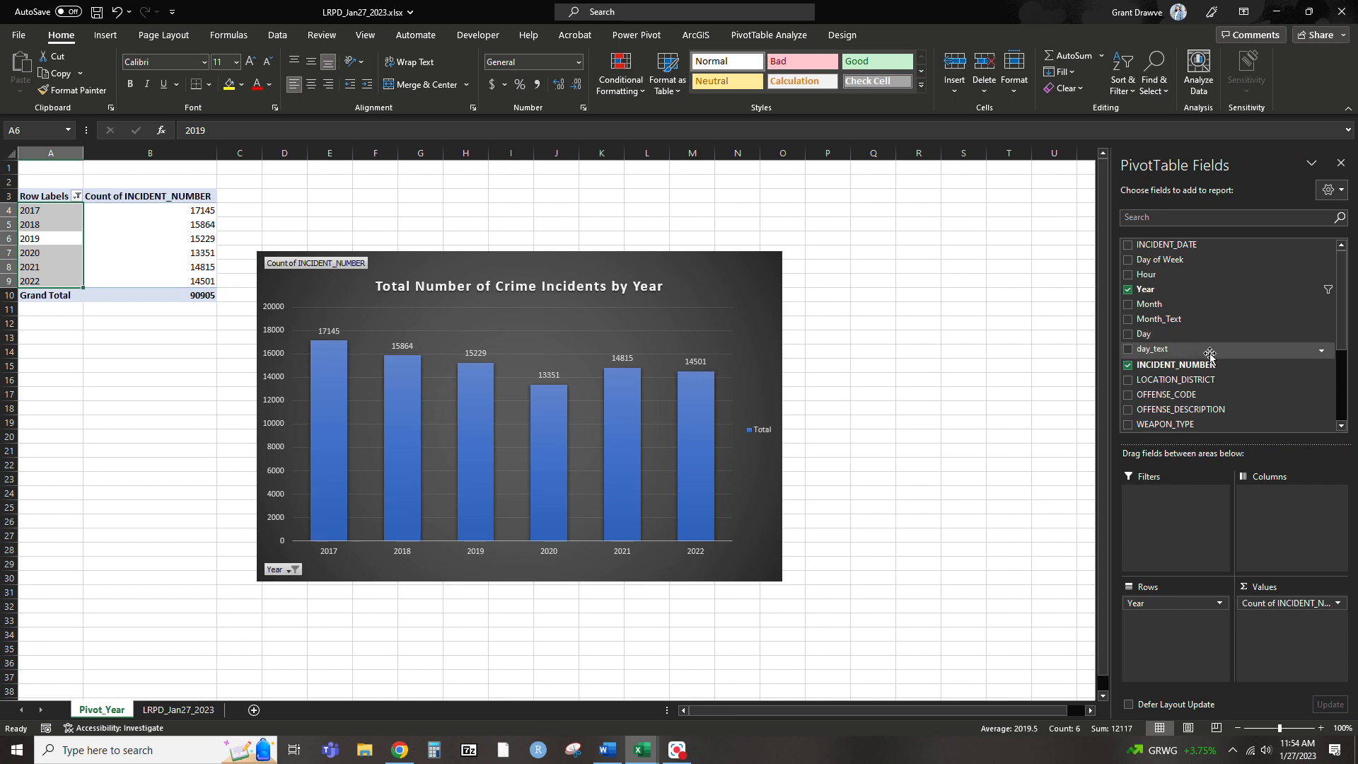
pyautogui.click(1168, 427)
pyautogui.moveTo(1198, 408); pyautogui.dragTo(1194, 520)
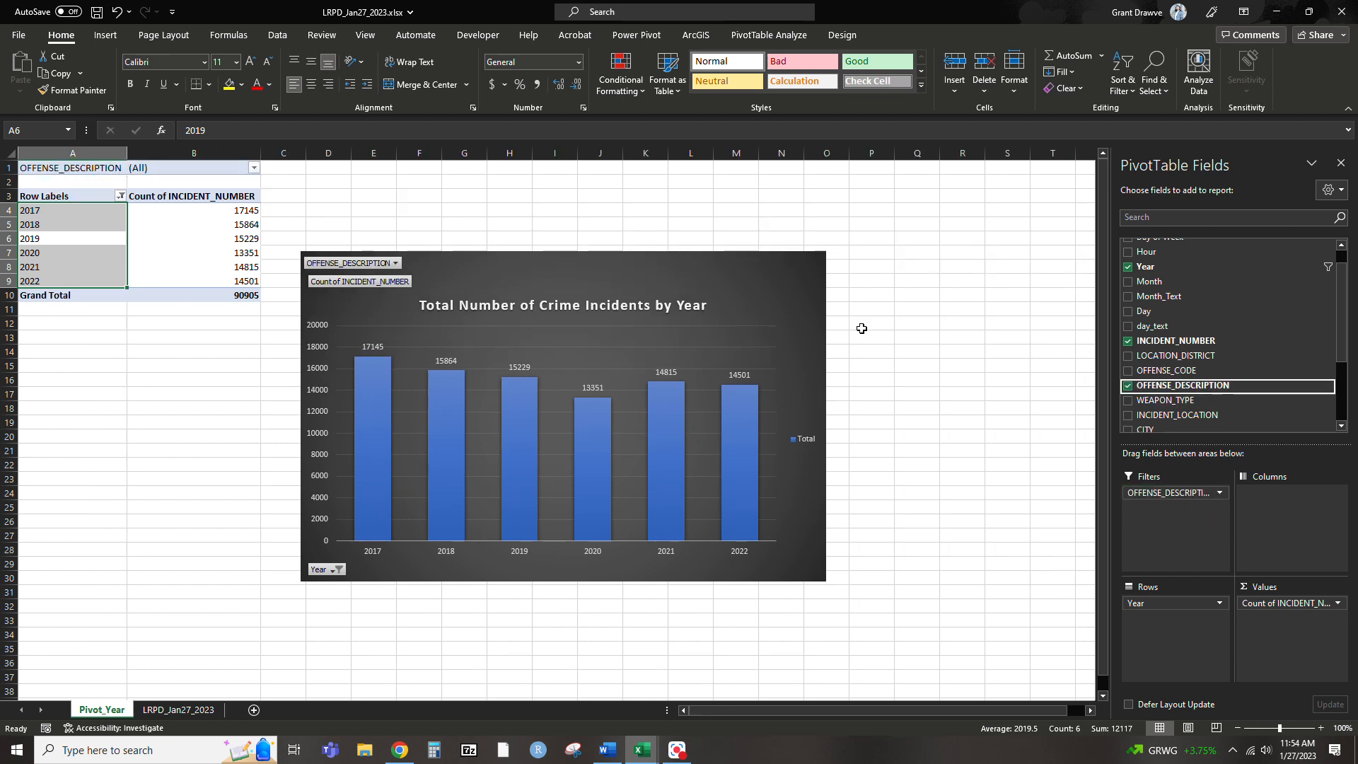
# Filter OFFENSE_DESCRIPTION with multiple selection to only Aggravated Assault and Murder & Nonnegligent Manslaughter
pyautogui.click(254, 168)
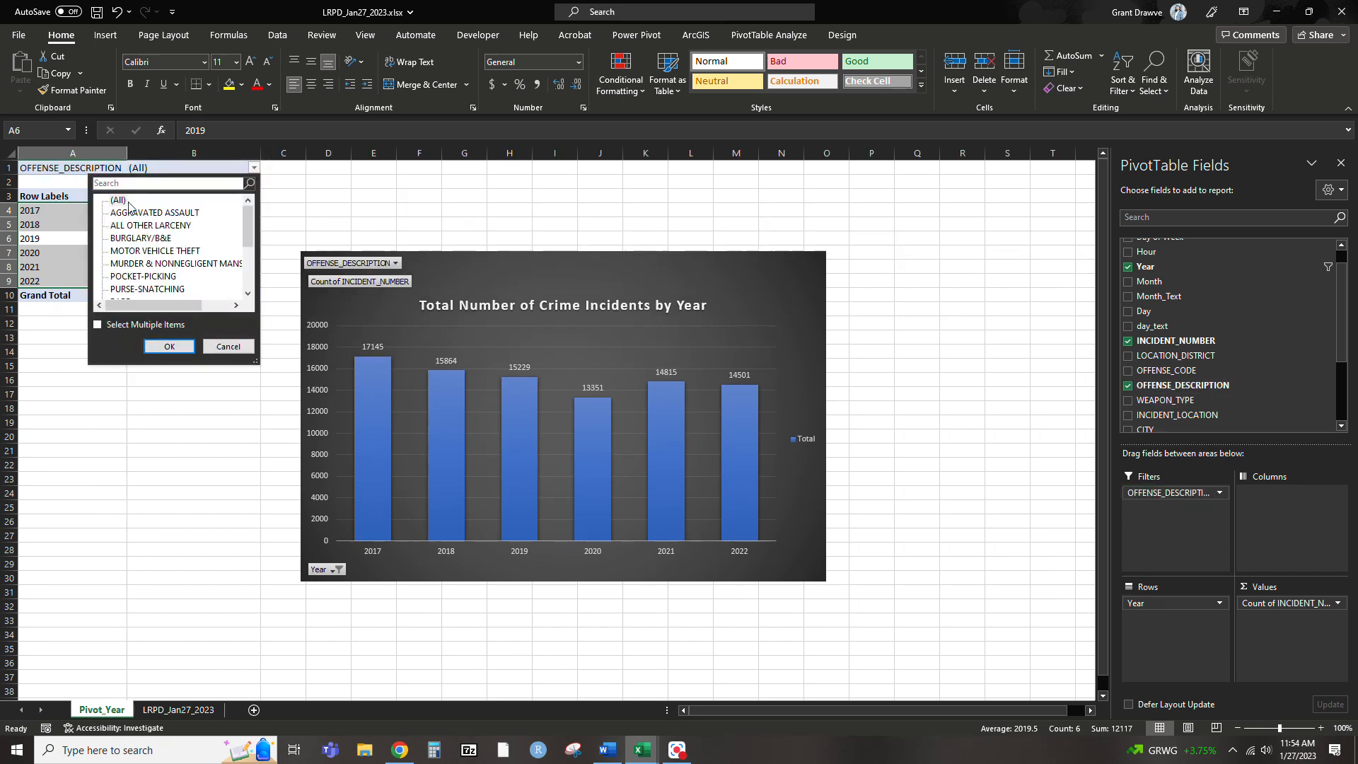
pyautogui.click(98, 326)
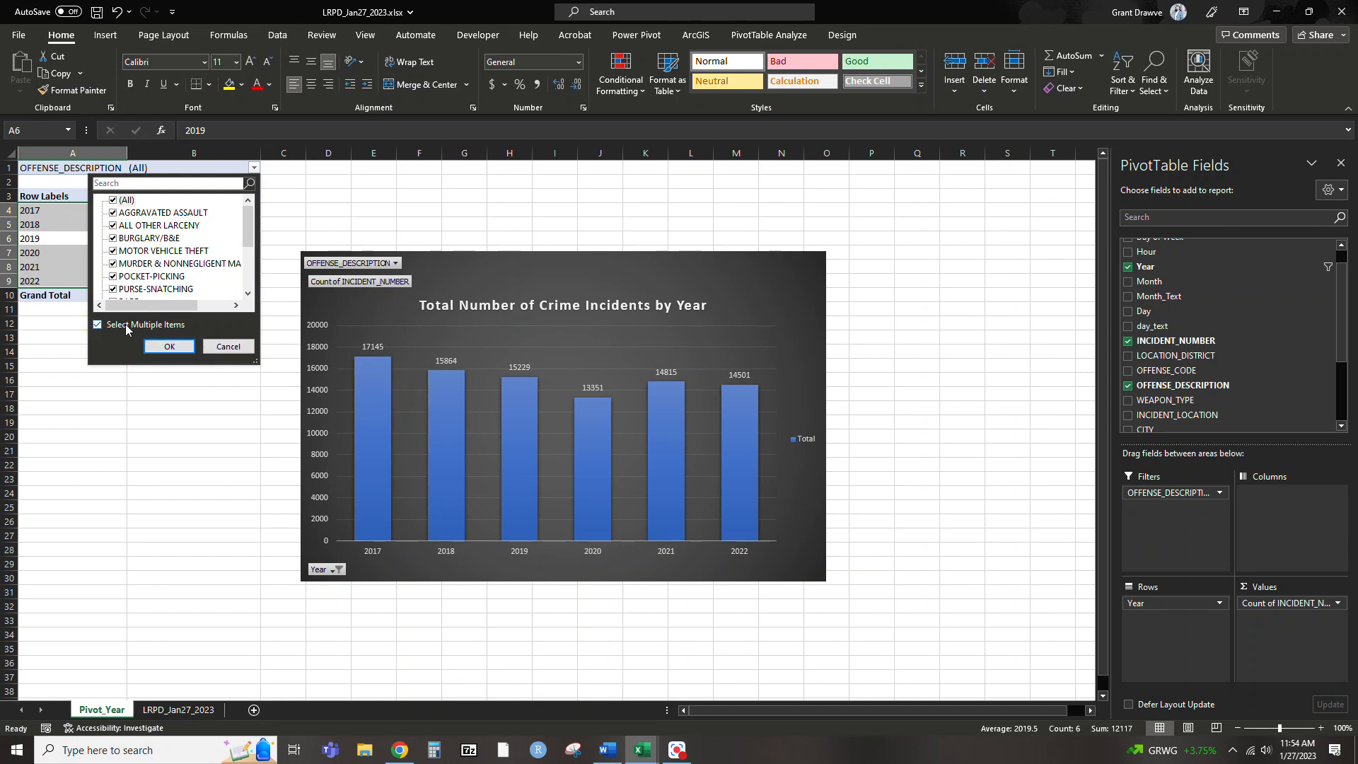
pyautogui.click(114, 200)
pyautogui.click(113, 212)
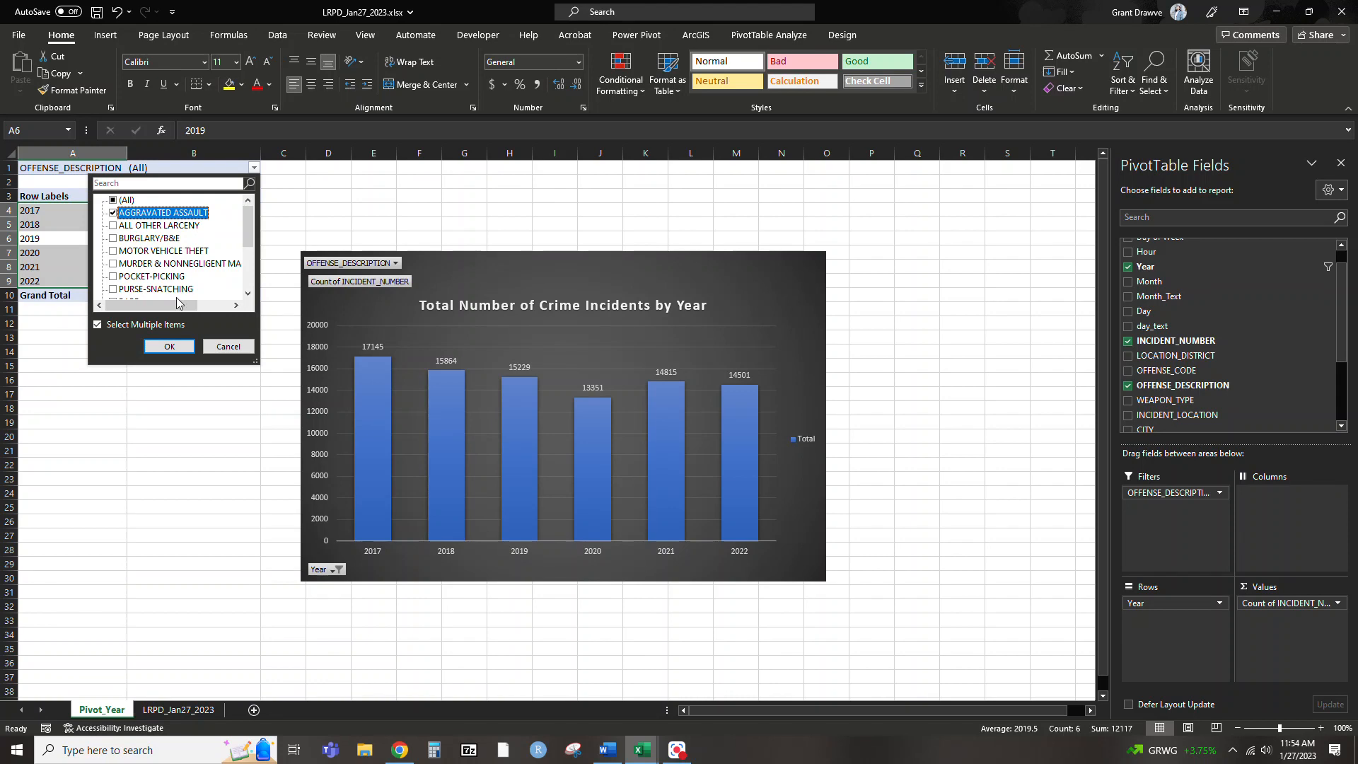
pyautogui.moveTo(259, 362); pyautogui.dragTo(263, 507)
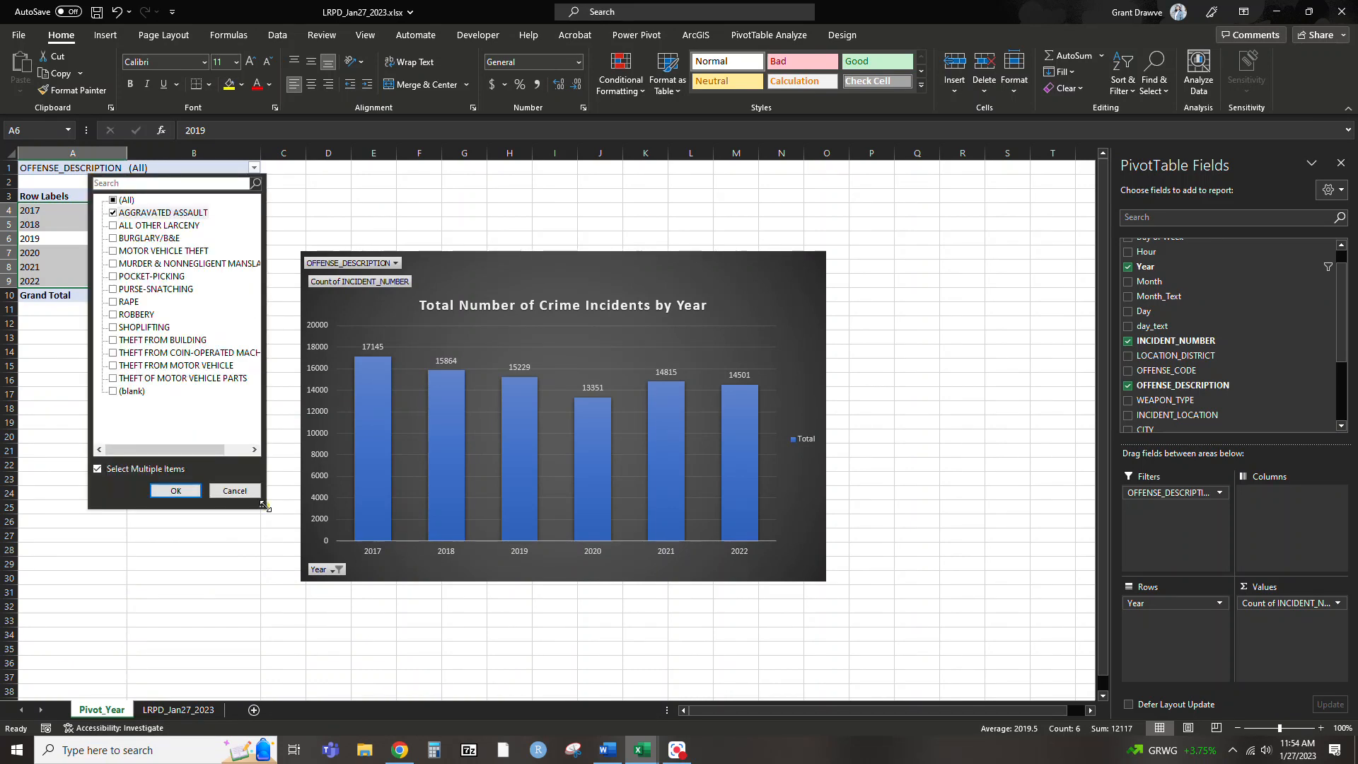
pyautogui.click(114, 264)
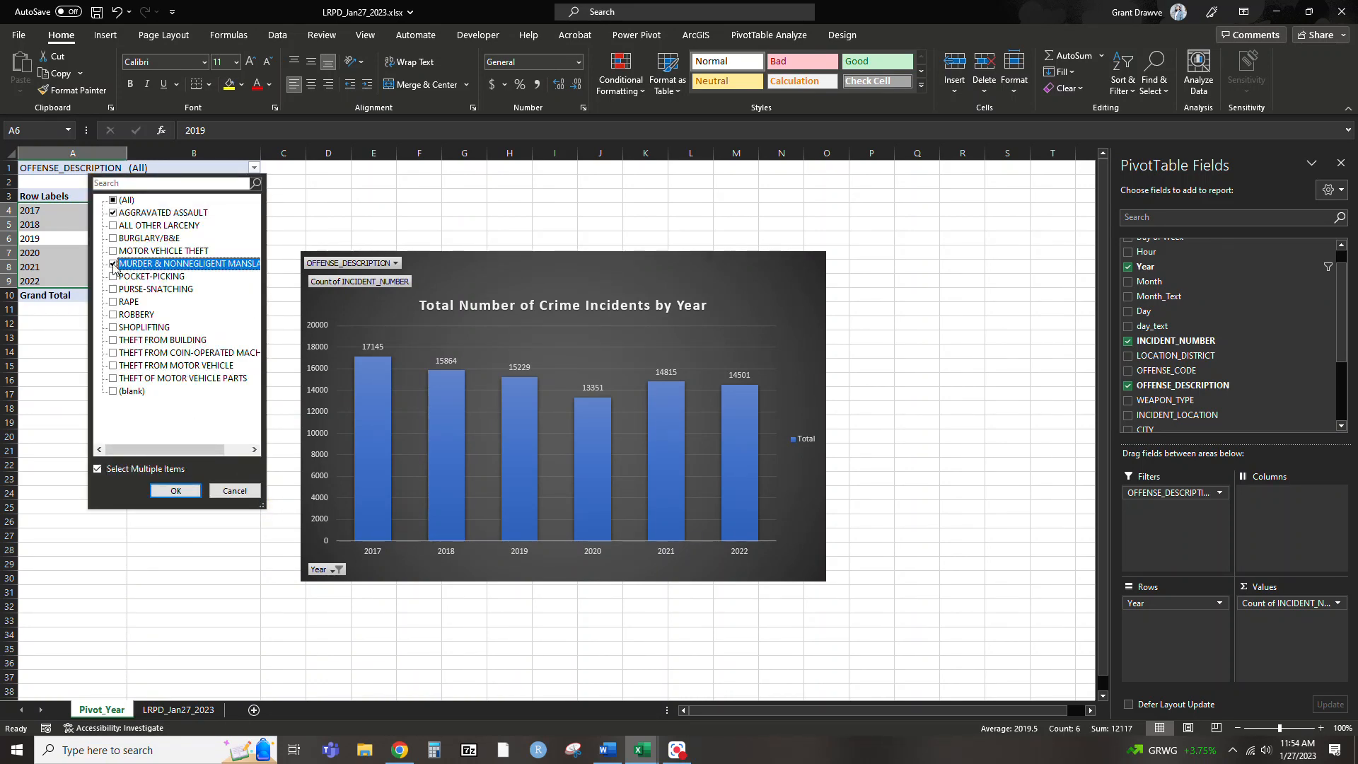
pyautogui.click(176, 492)
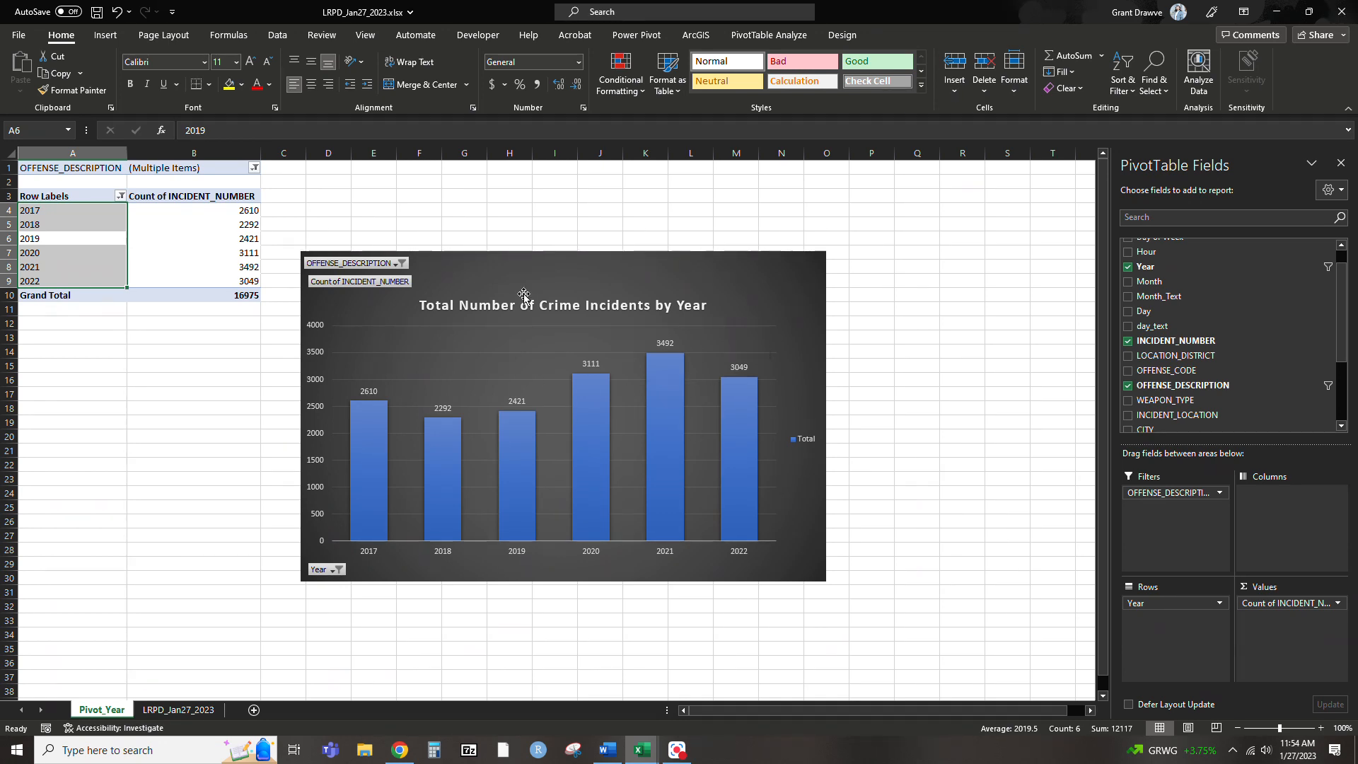
# Change the chart title to "Total Number of Violent Crime Incidents by Year"
pyautogui.doubleClick(561, 305)
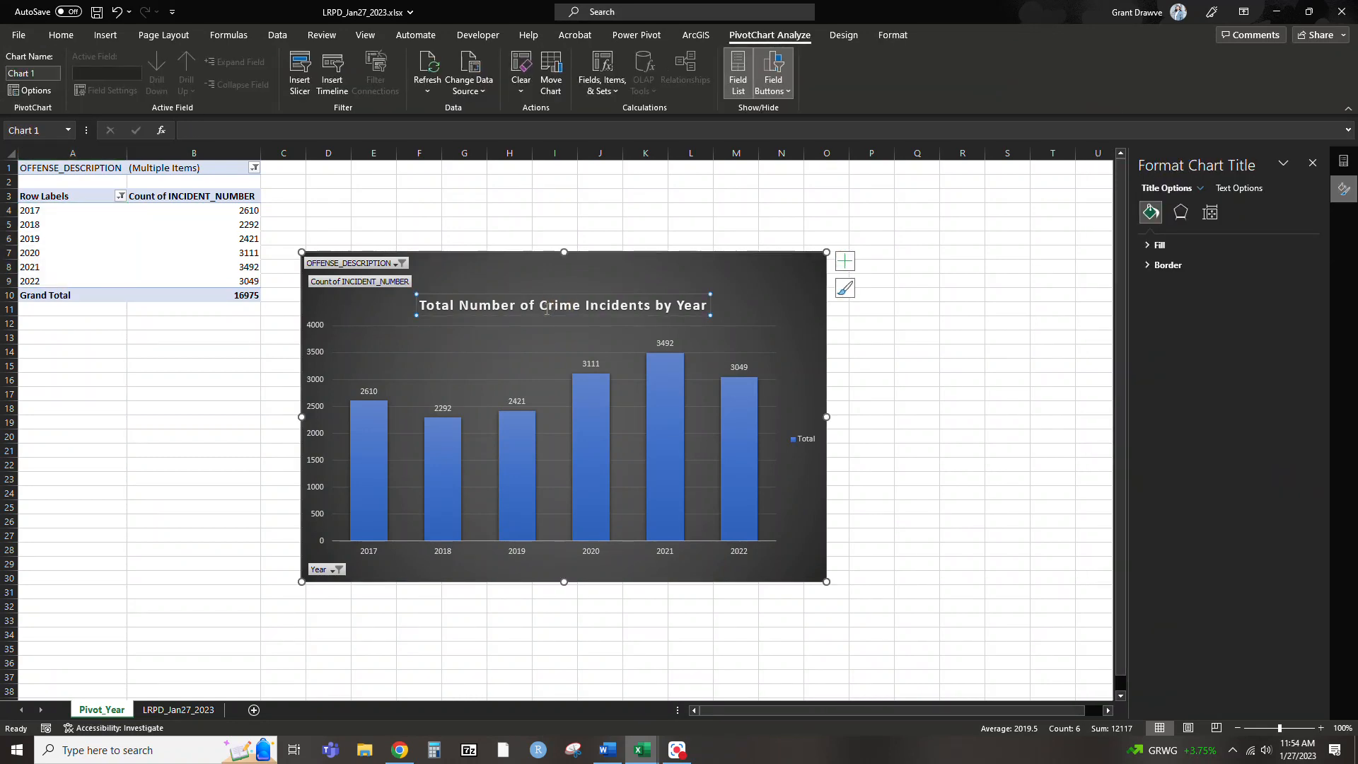
pyautogui.doubleClick(547, 307)
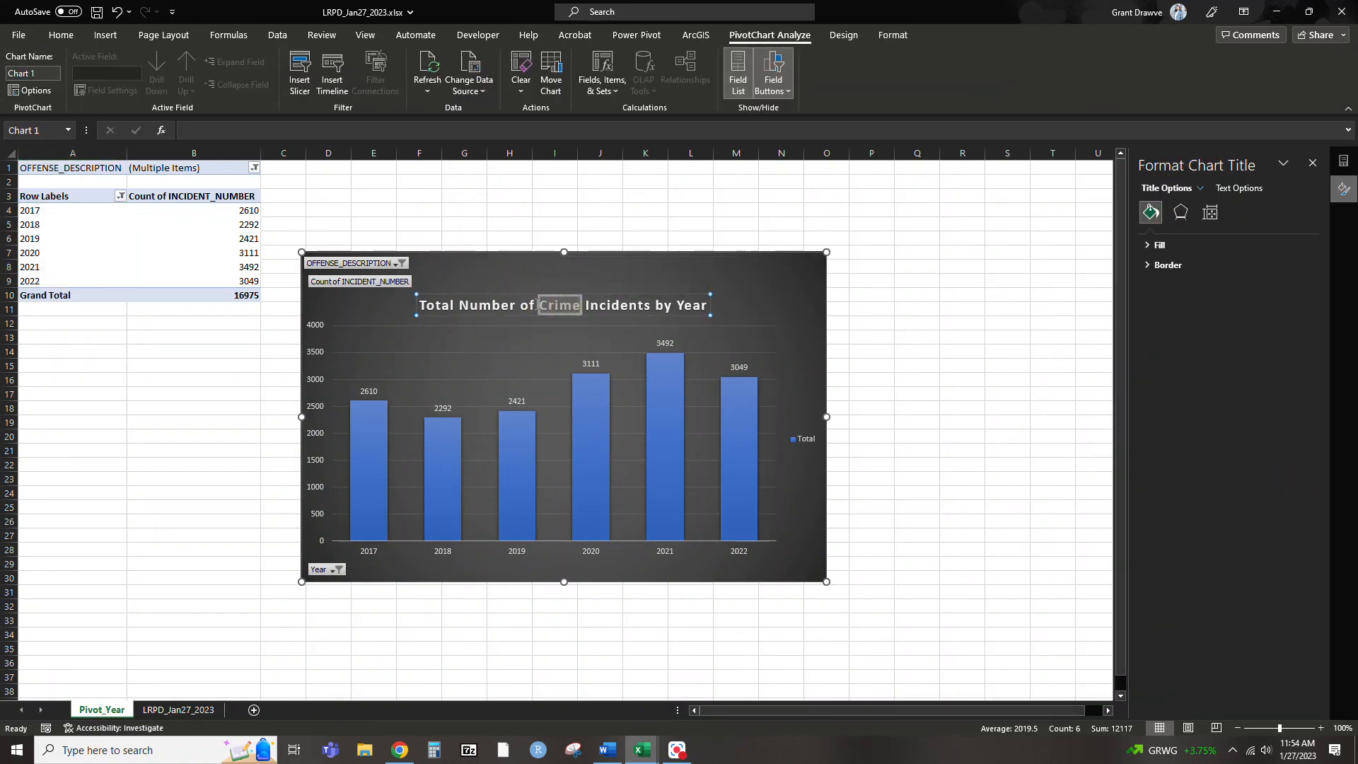
pyautogui.press('Left')
pyautogui.press('Left')
pyautogui.write('Vilent')
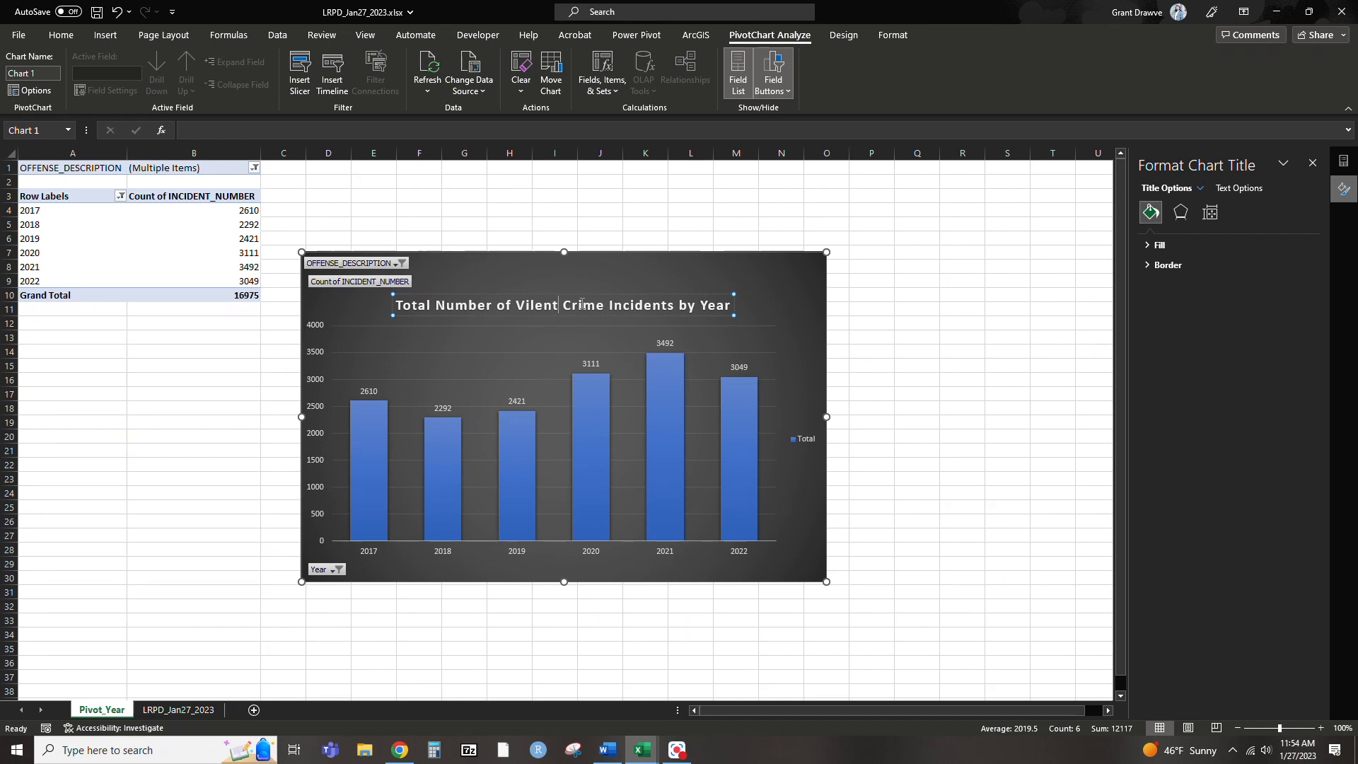
pyautogui.press('BackSpace')
pyautogui.press('BackSpace')
pyautogui.press('BackSpace')
pyautogui.press('BackSpace')
pyautogui.write('ole')
pyautogui.write('nt')
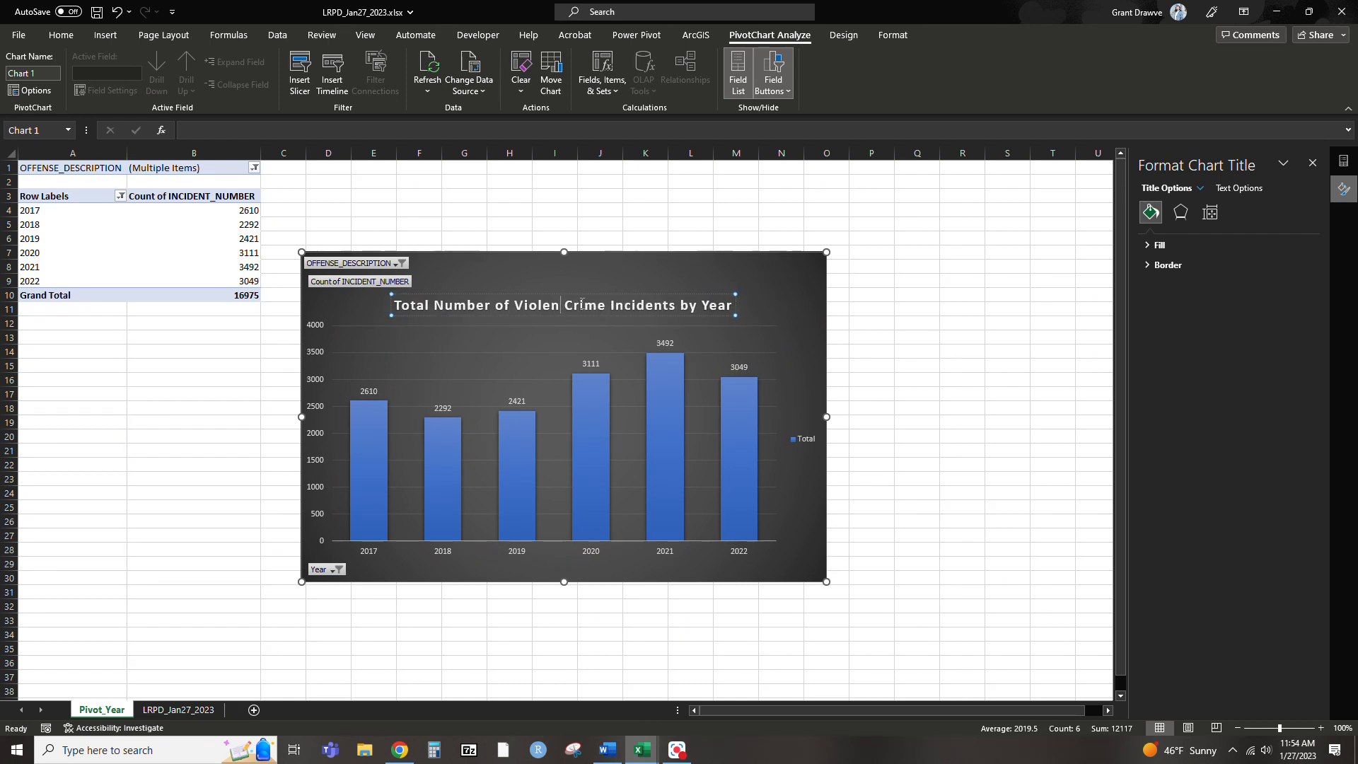
pyautogui.click(696, 285)
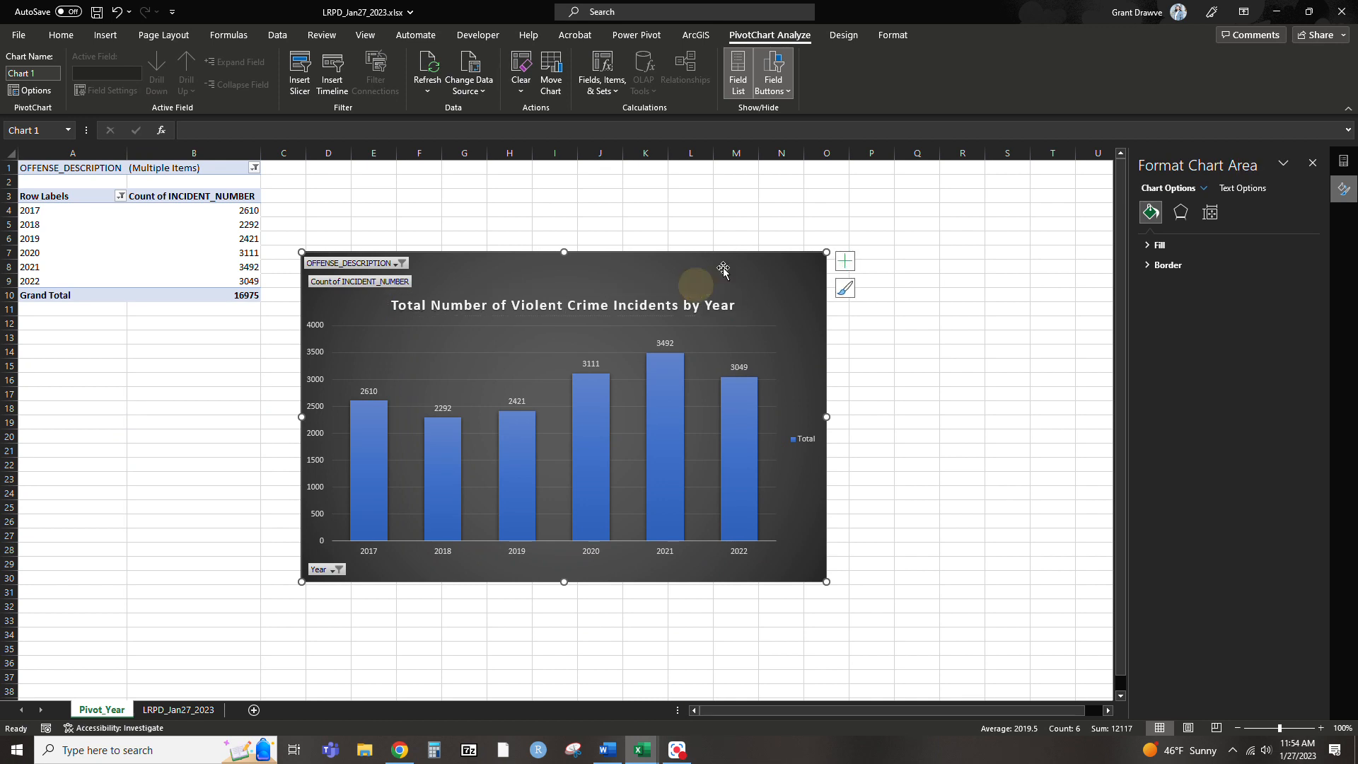
# Select the PivotTable's year labels and close the shape formatting pane to return to the field list
pyautogui.click(190, 239)
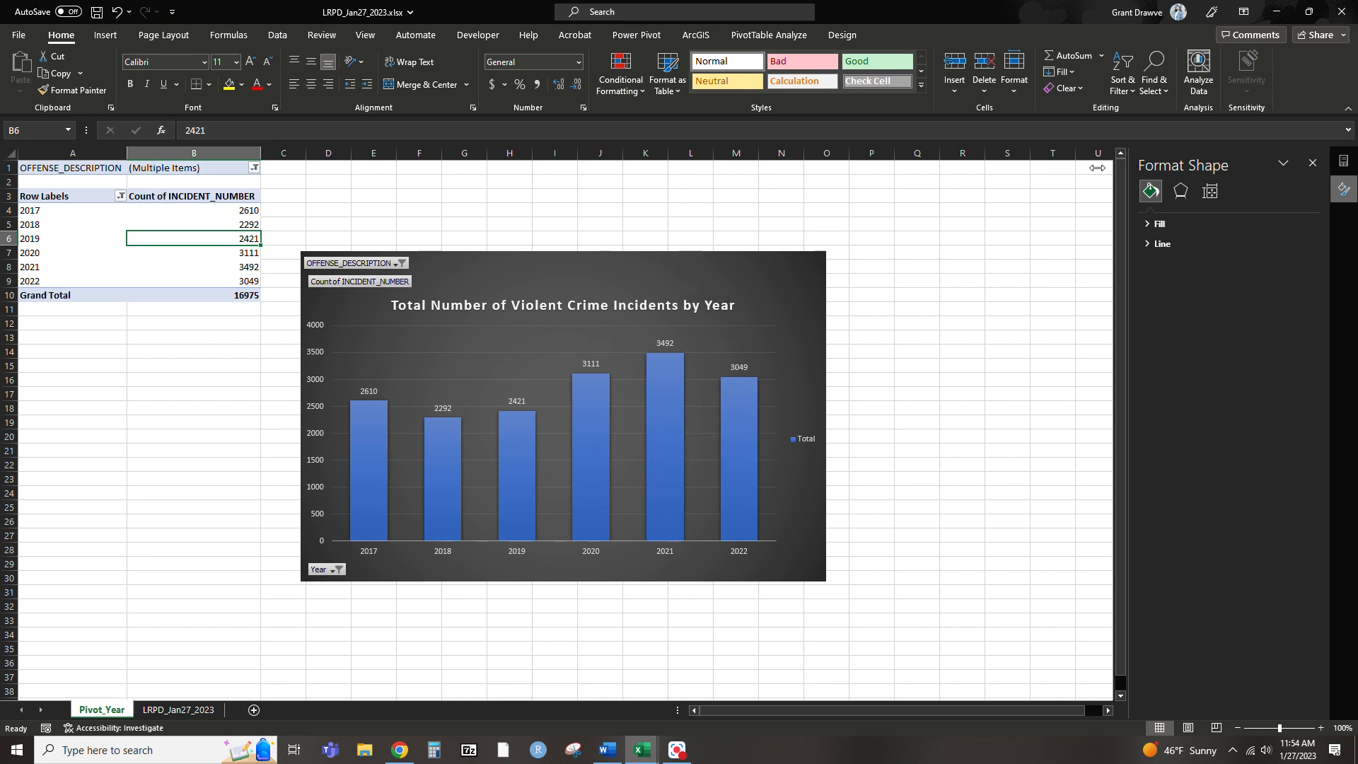
pyautogui.click(87, 223)
pyautogui.click(1313, 163)
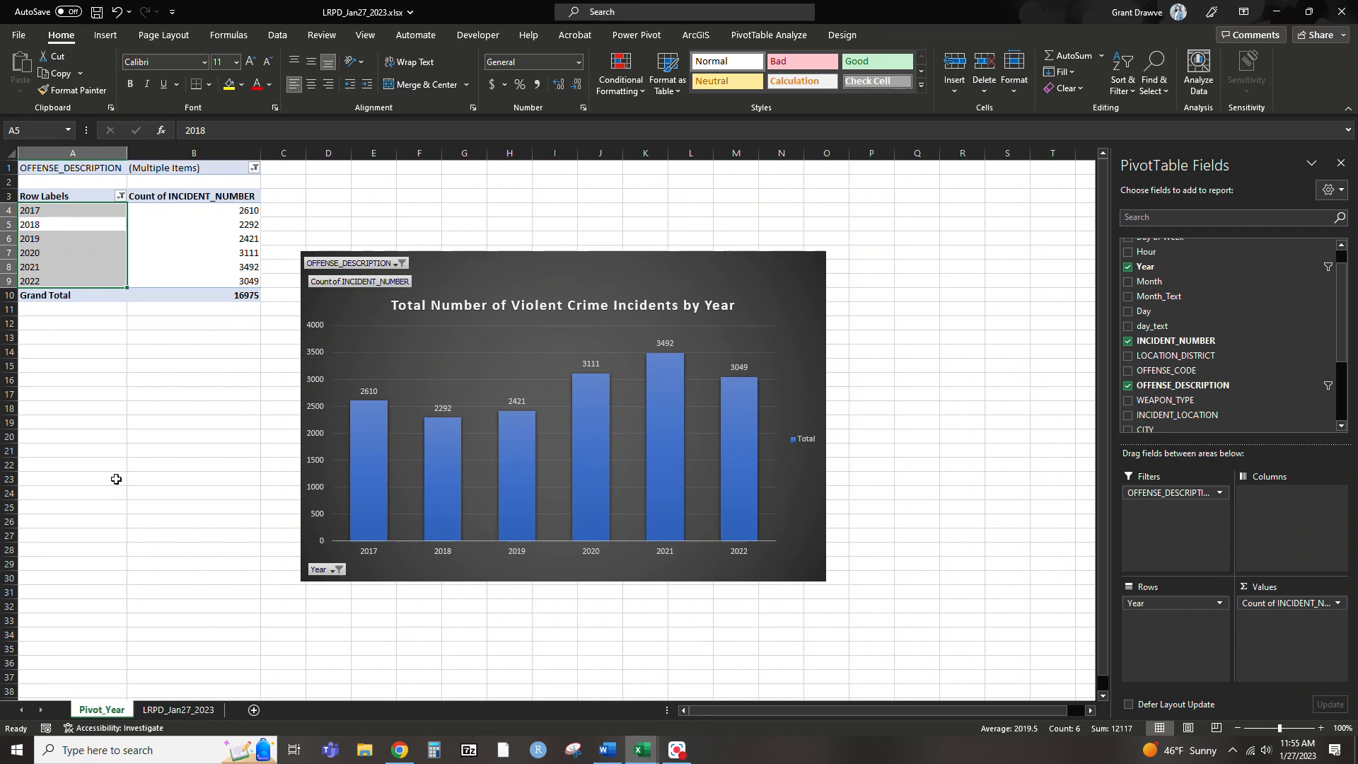
# Create a PivotTable on a new worksheet from all the data in the LRPD_Jan27_2023 sheet
pyautogui.click(168, 716)
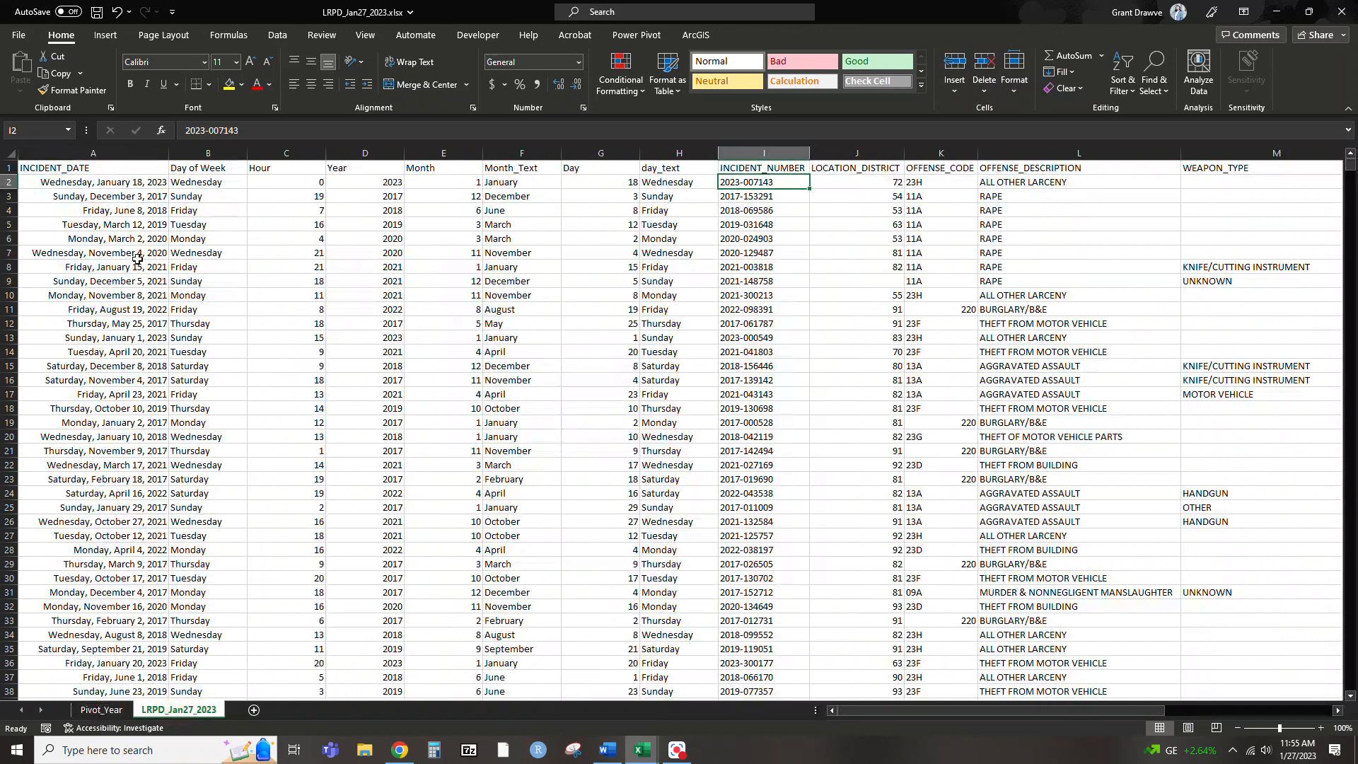
pyautogui.click(10, 152)
pyautogui.click(106, 35)
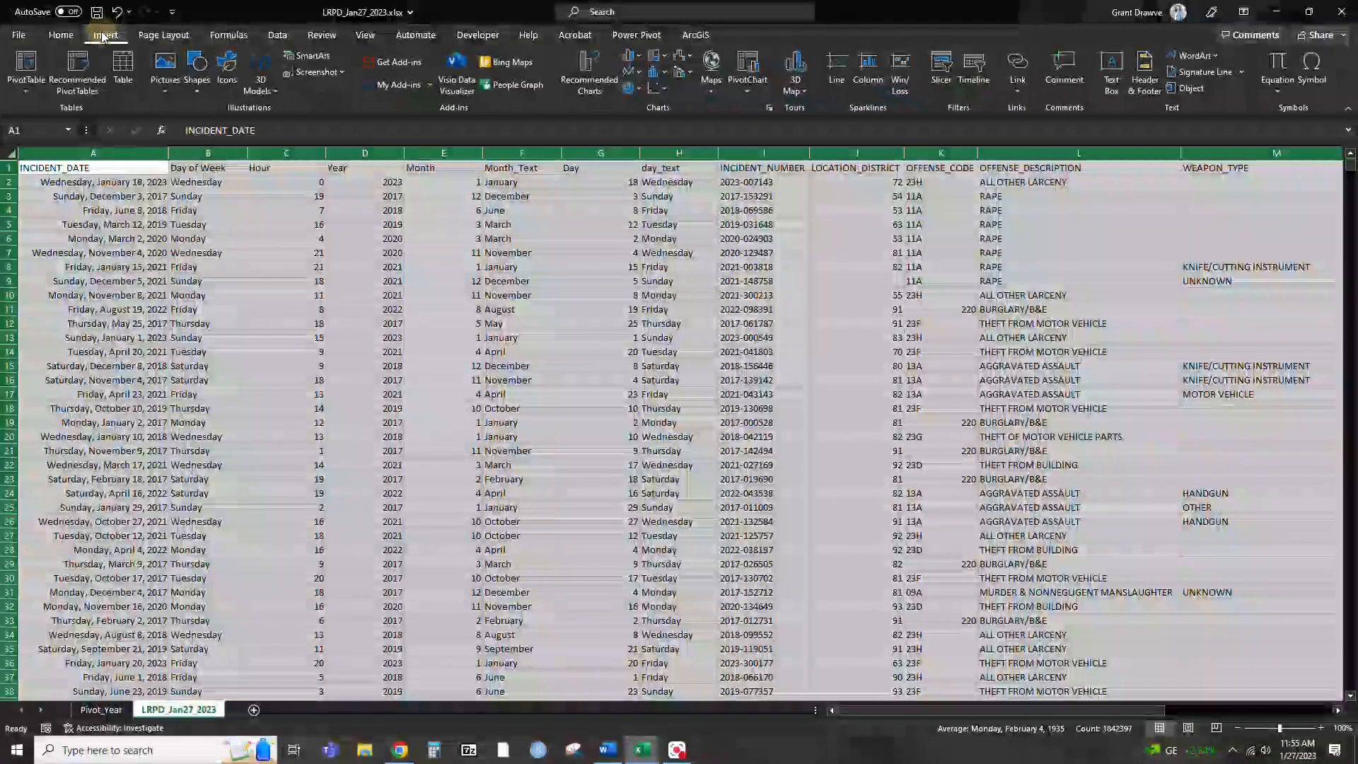
pyautogui.click(26, 62)
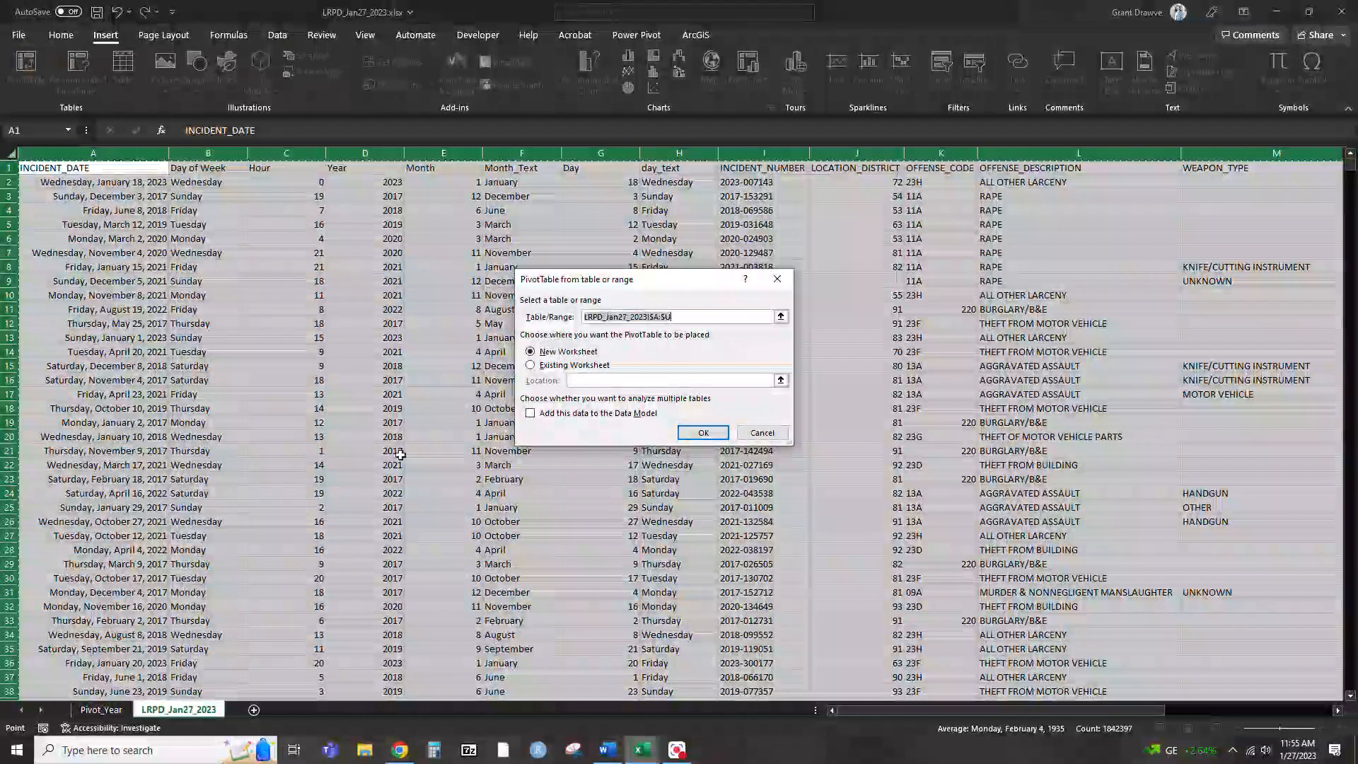
pyautogui.click(704, 432)
# Rename the new PivotTable worksheet as TemporalHeatMap
pyautogui.doubleClick(155, 708)
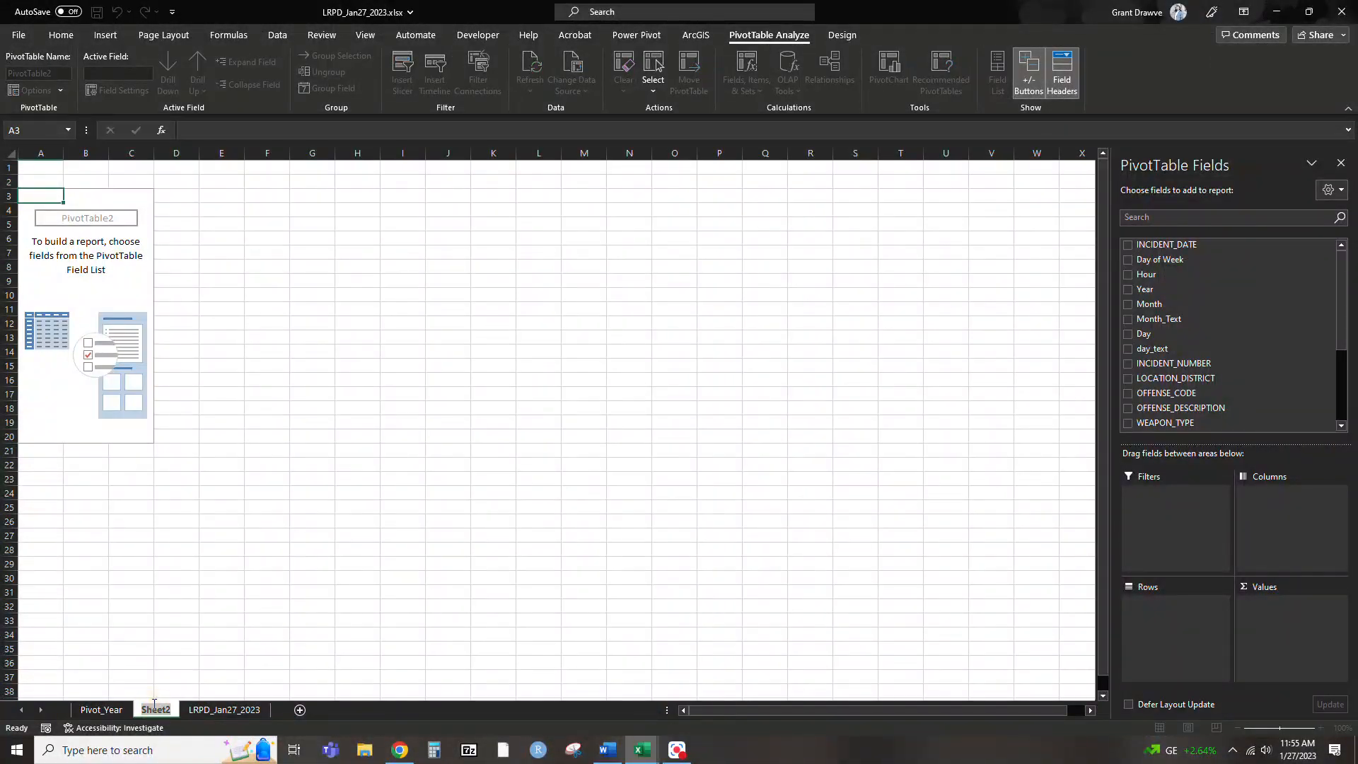
pyautogui.write('Te')
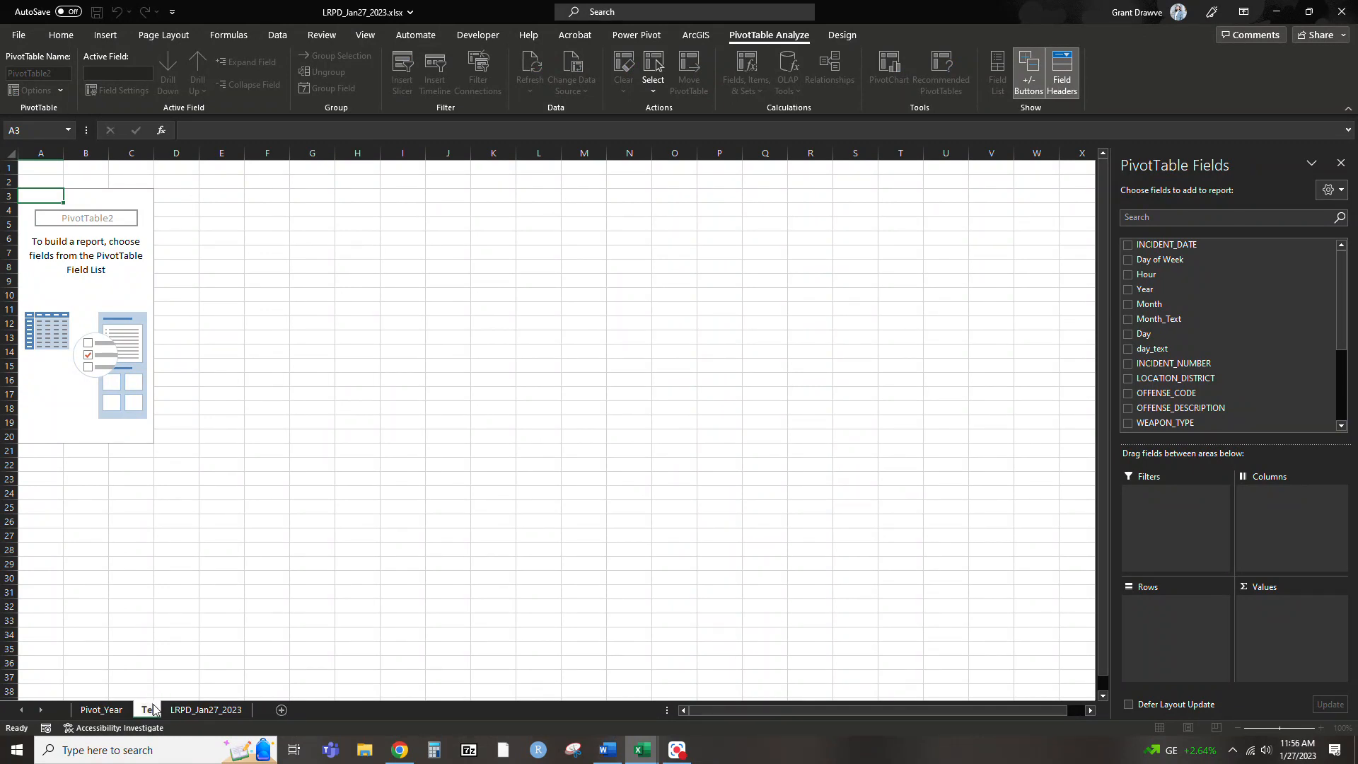
pyautogui.write('mporalHeatMap')
pyautogui.press('Return')
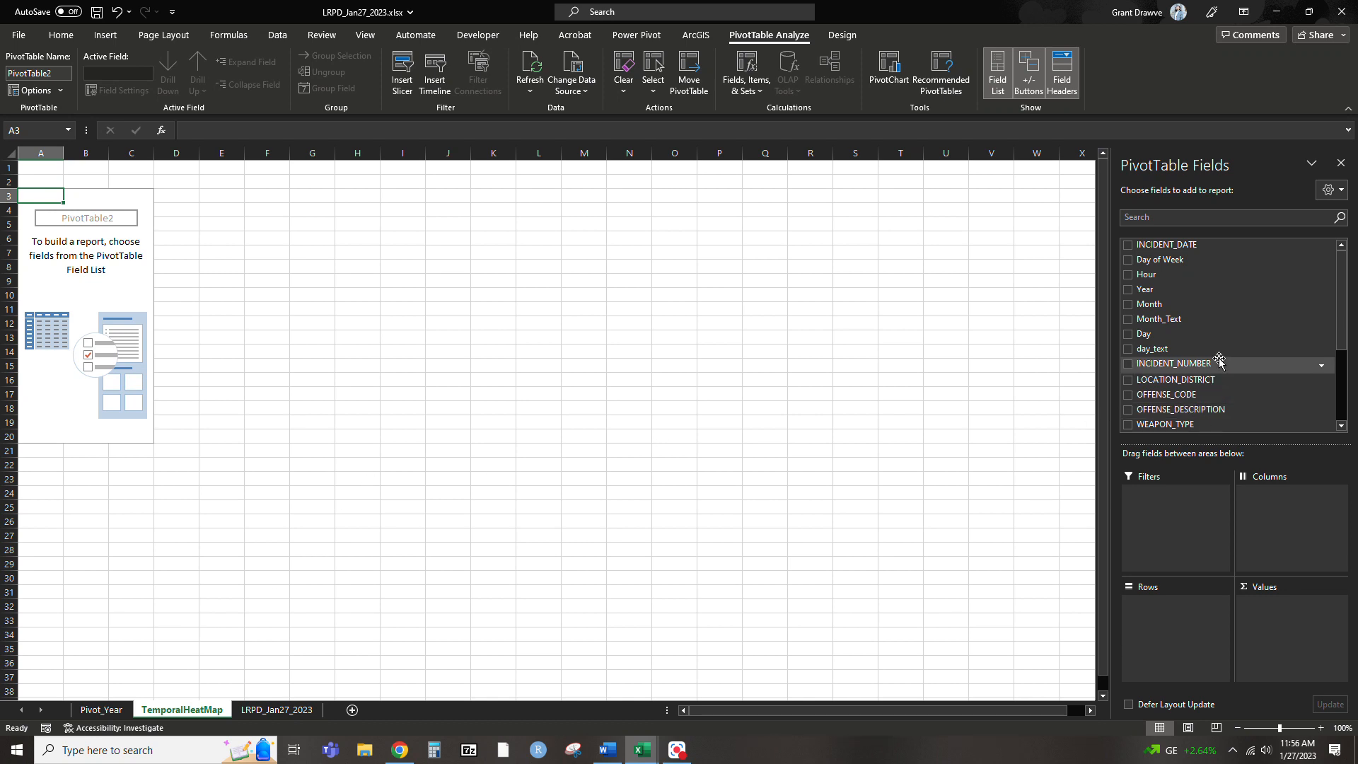
# Lay out the PivotTable with Hour as rows and Day of Week as columns, moving Sunday to the end of the days
pyautogui.moveTo(1160, 275); pyautogui.dragTo(1169, 616)
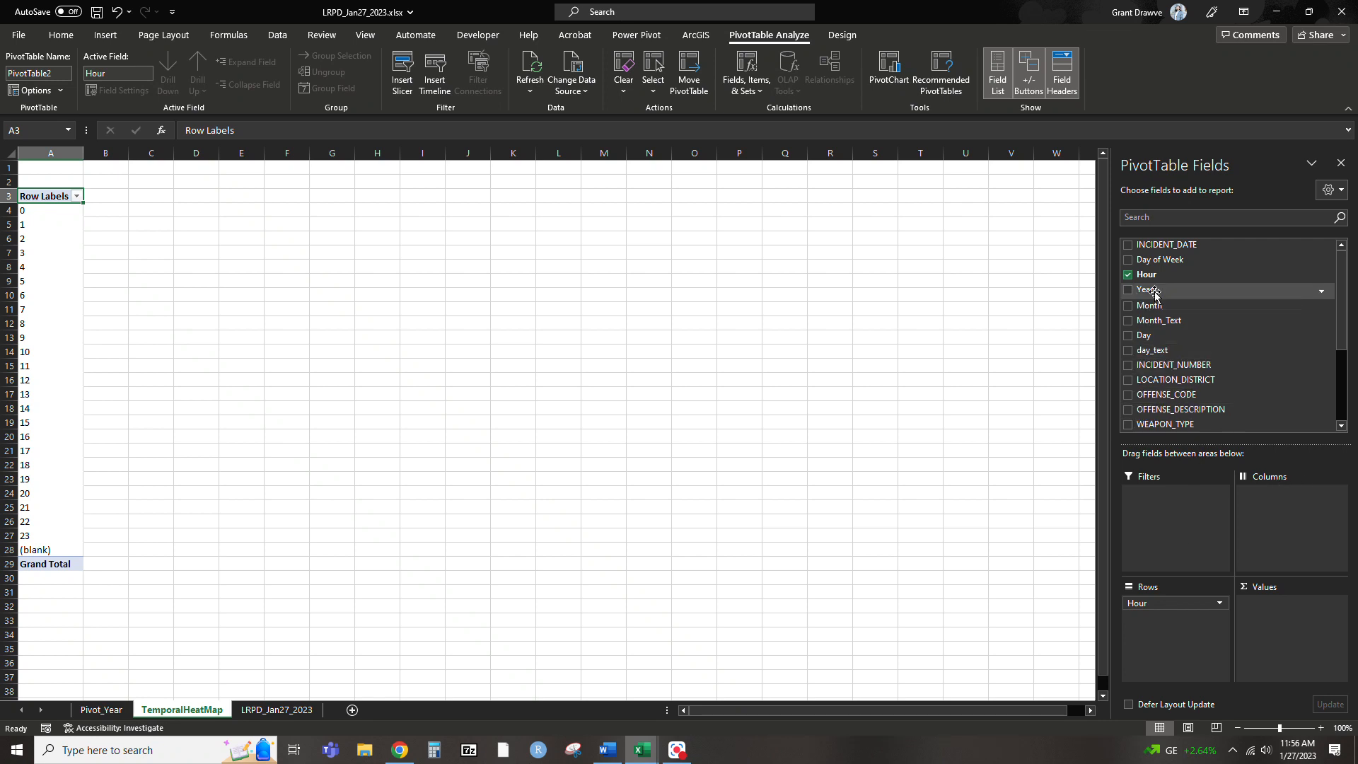
pyautogui.moveTo(1154, 263); pyautogui.dragTo(1288, 515)
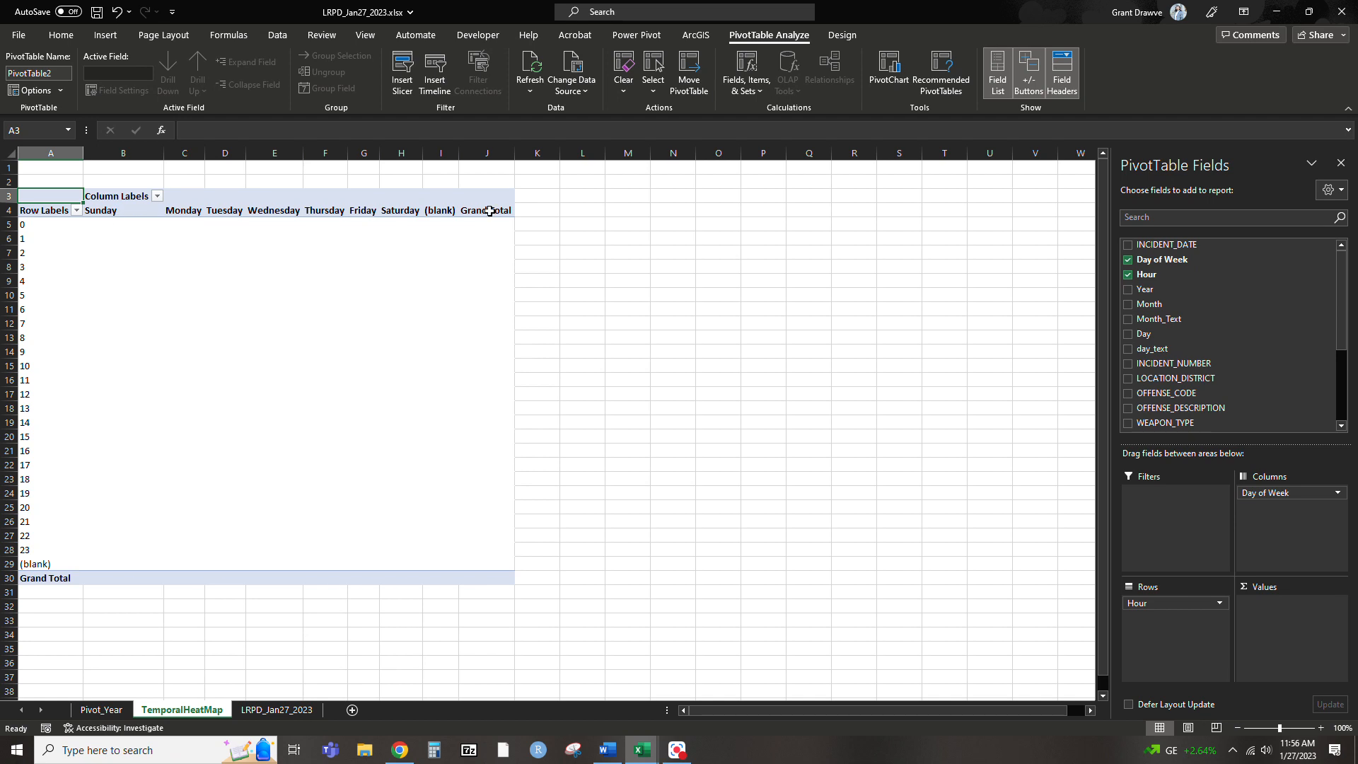
pyautogui.rightClick(109, 212)
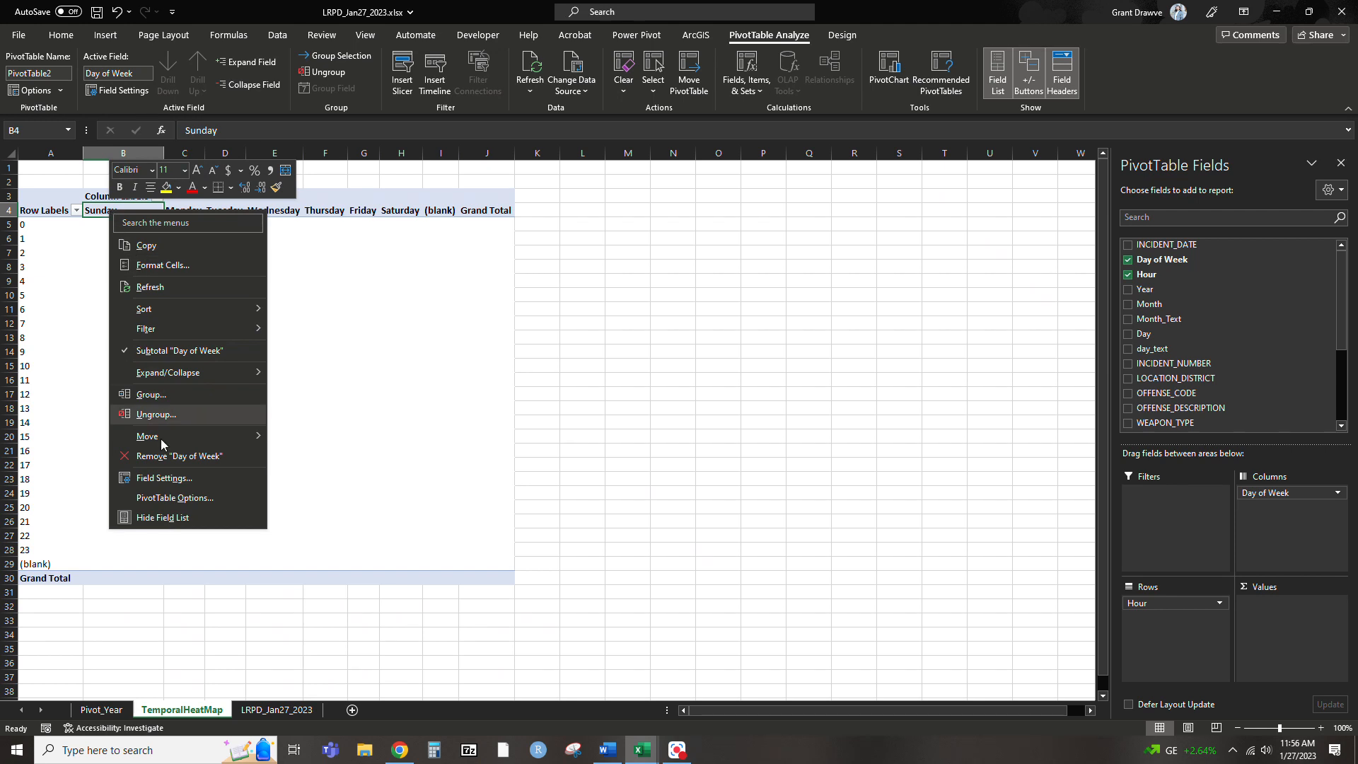
pyautogui.moveTo(174, 440)
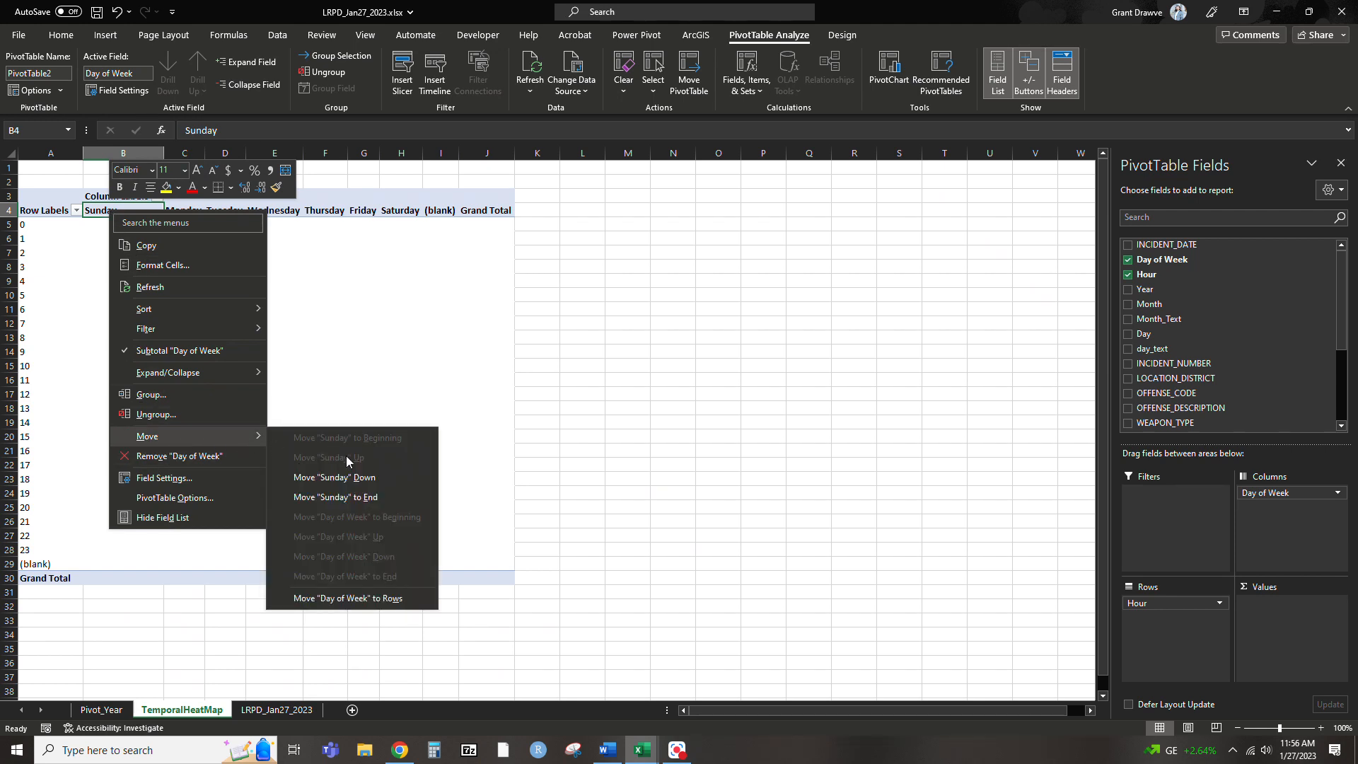
pyautogui.click(362, 499)
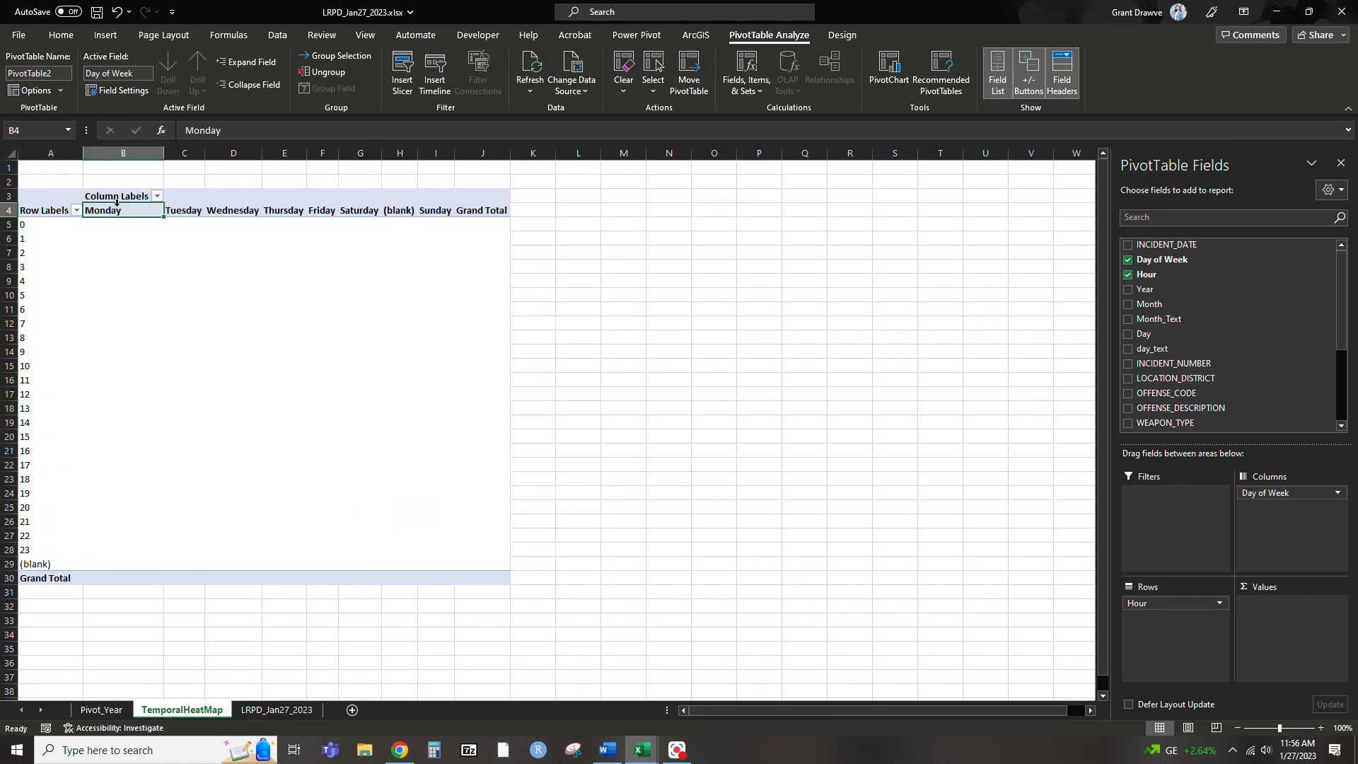
# Filter out the (blank) item from both the Day of Week column labels and the Hour row labels
pyautogui.click(158, 196)
pyautogui.click(42, 435)
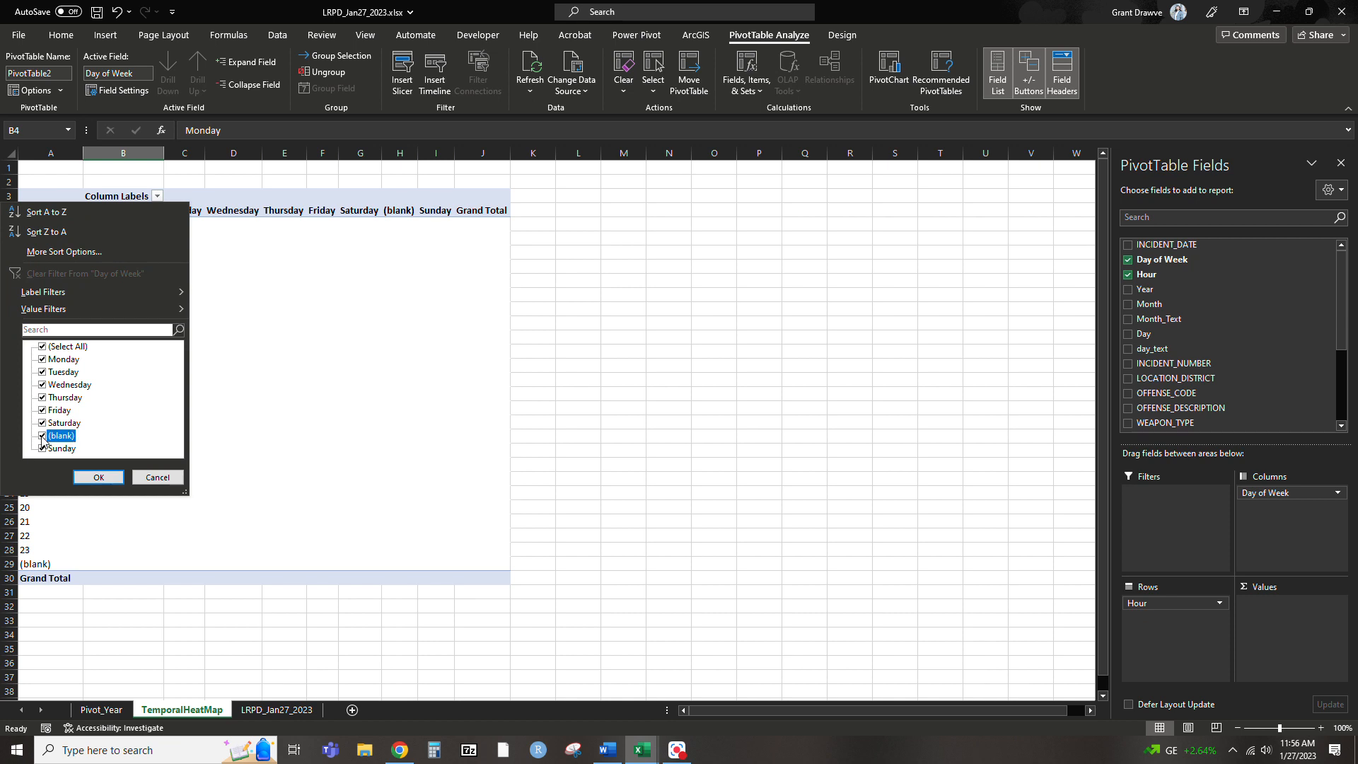
pyautogui.click(97, 477)
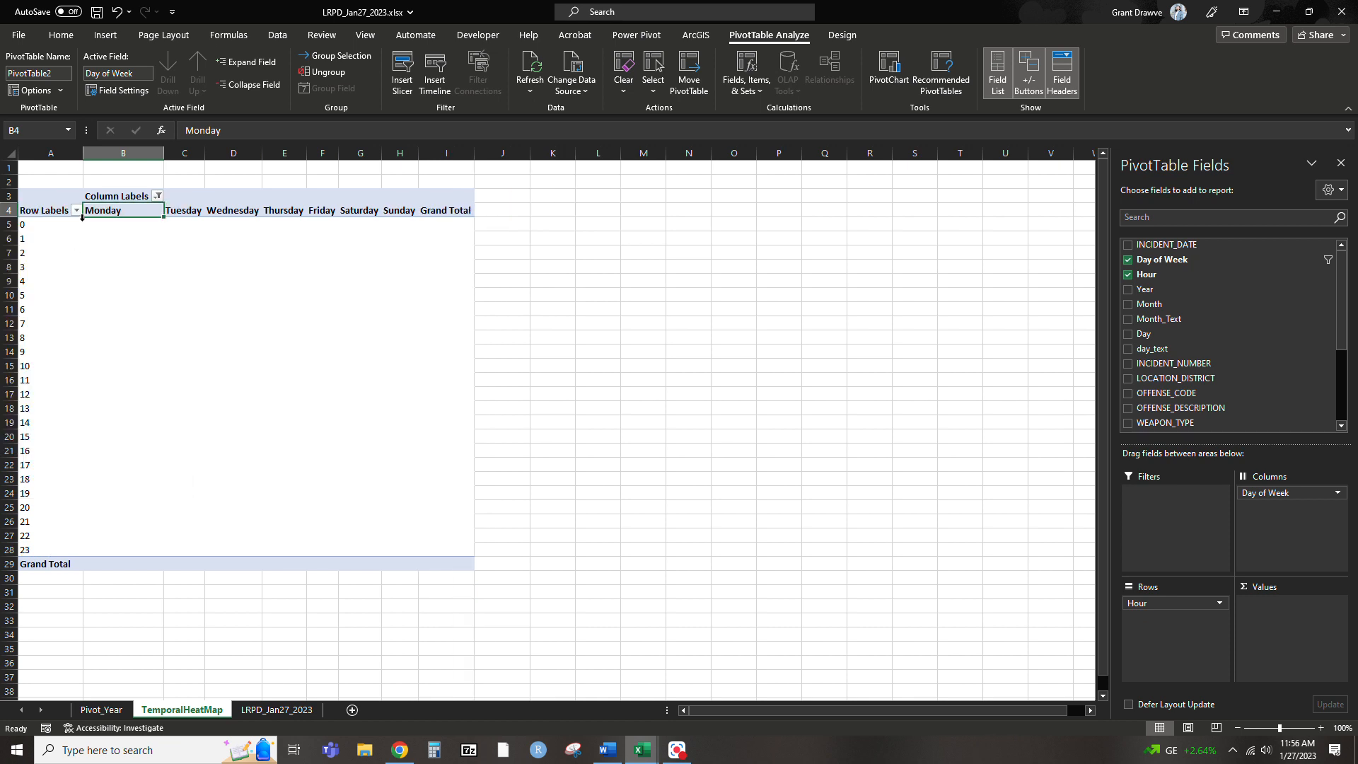
pyautogui.click(76, 210)
pyautogui.scroll(-5, 53, 425)
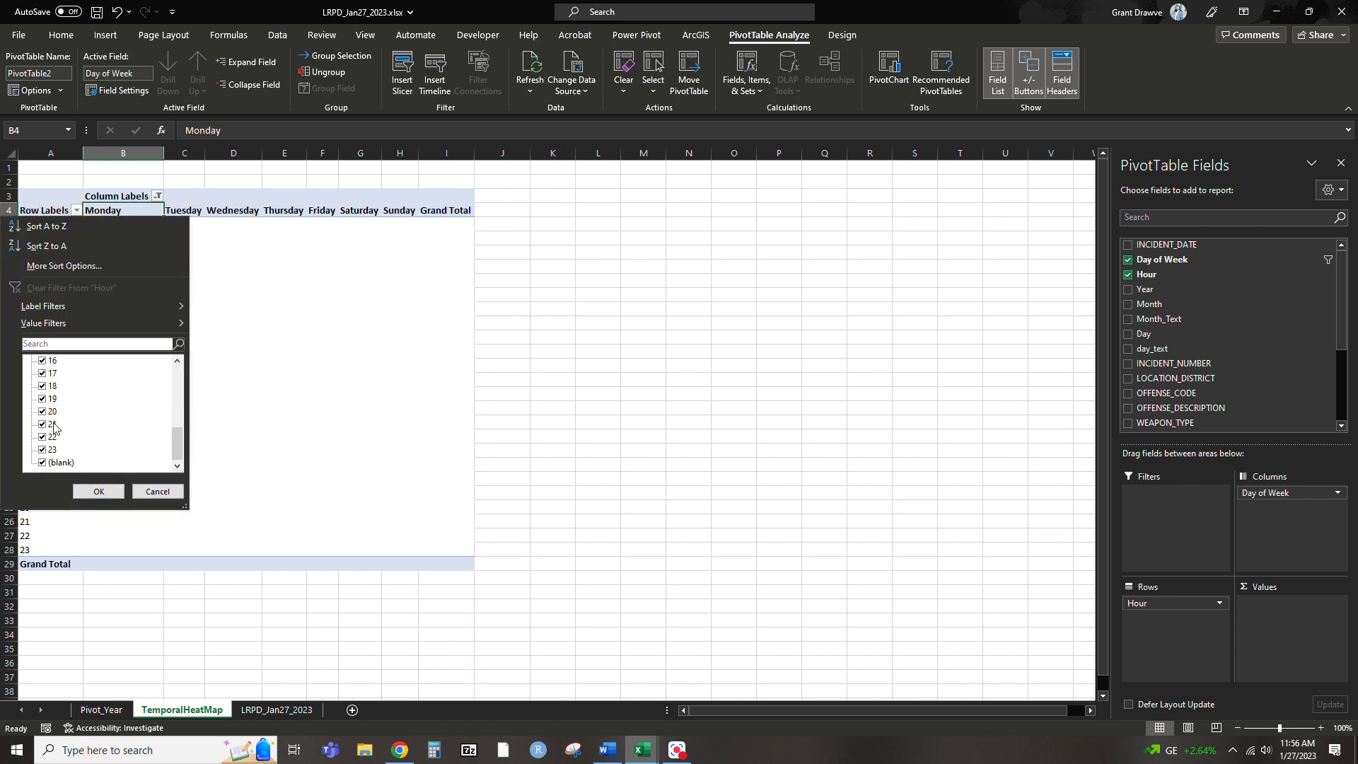
pyautogui.click(42, 462)
pyautogui.click(99, 491)
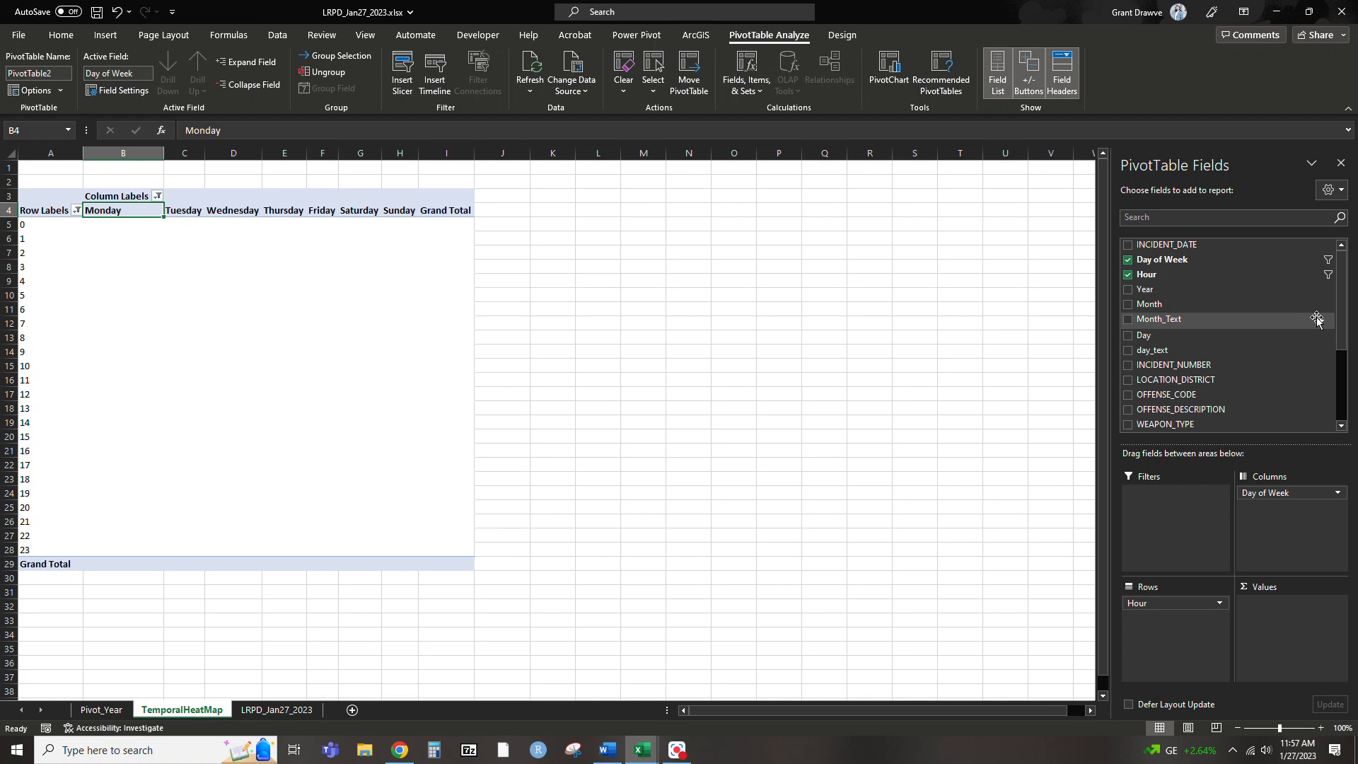
# Add INCIDENT_NUMBER to the PivotTable values and summarize it by Count in its value field settings
pyautogui.scroll(-1, 1249, 350)
pyautogui.moveTo(1249, 352); pyautogui.dragTo(1281, 617)
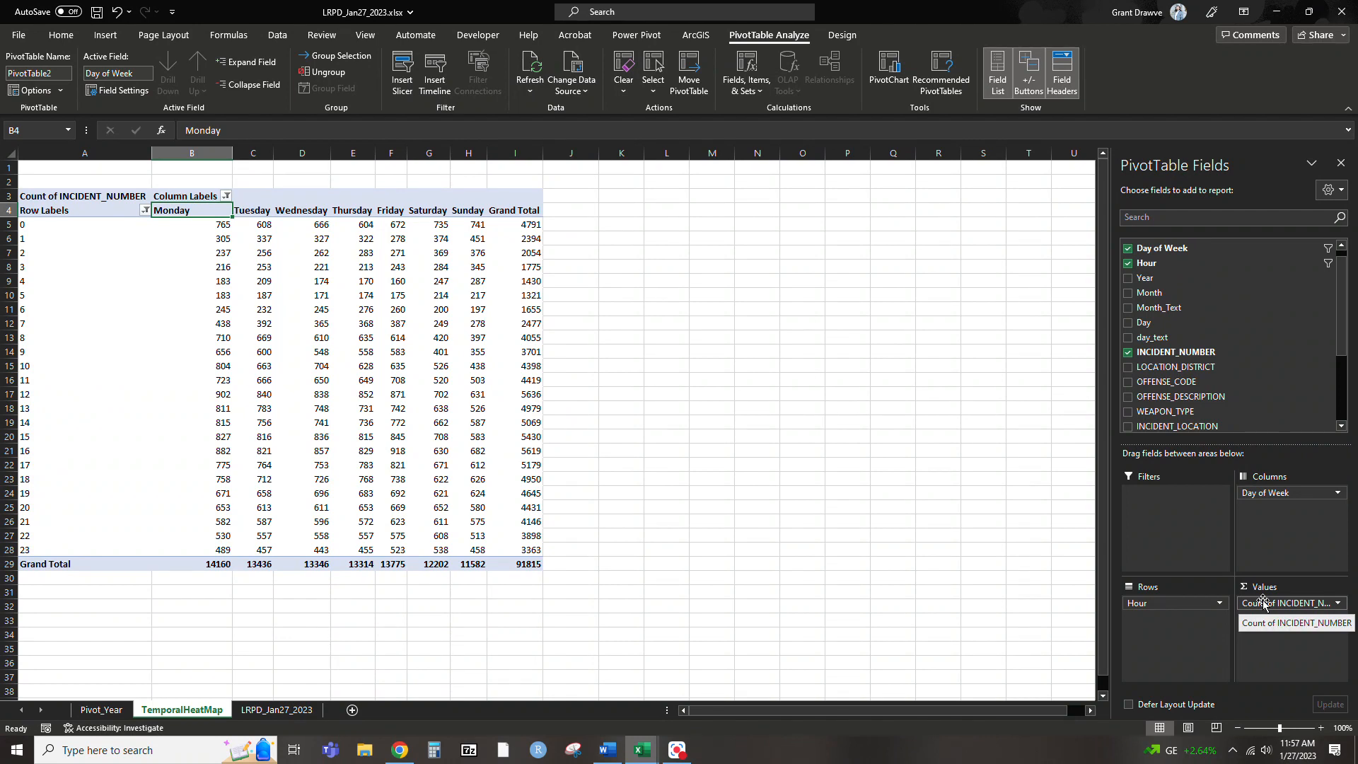
pyautogui.click(1263, 601)
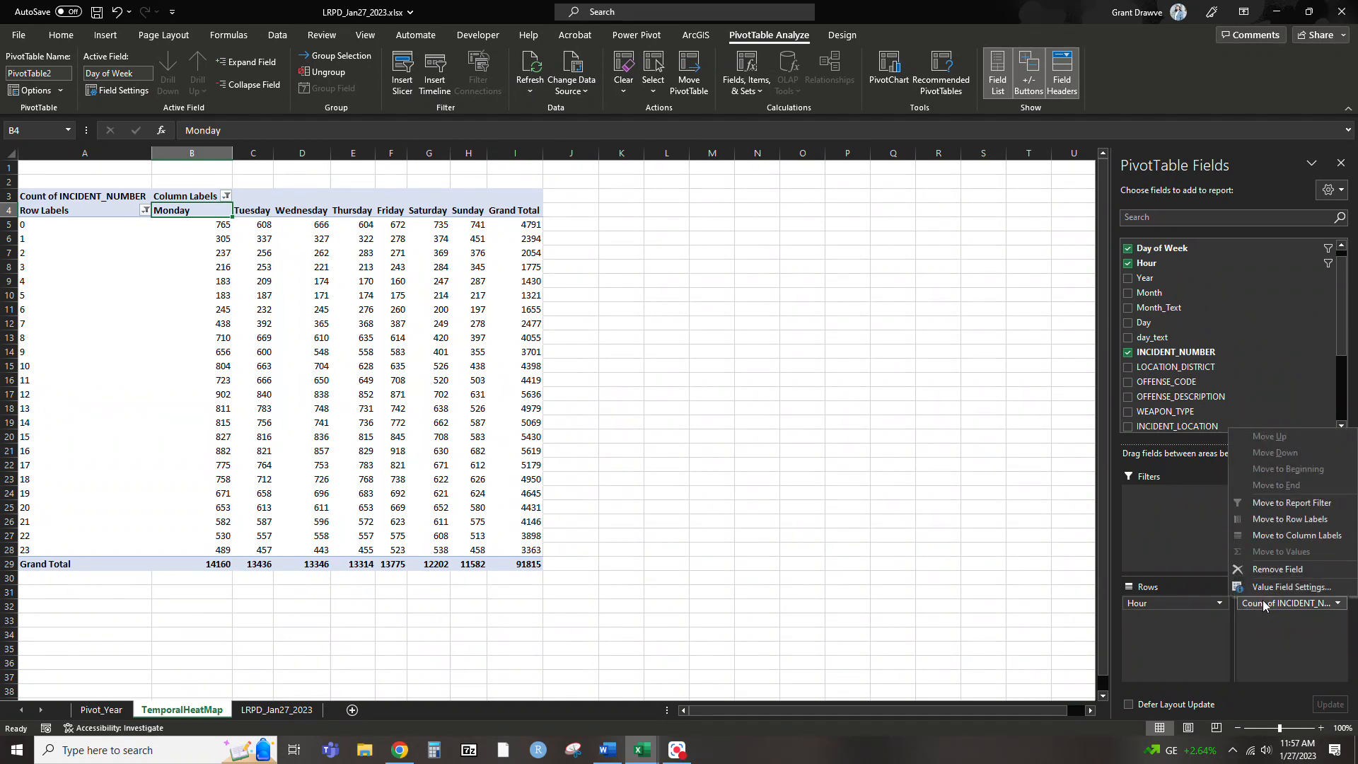
pyautogui.click(1269, 622)
pyautogui.click(1273, 603)
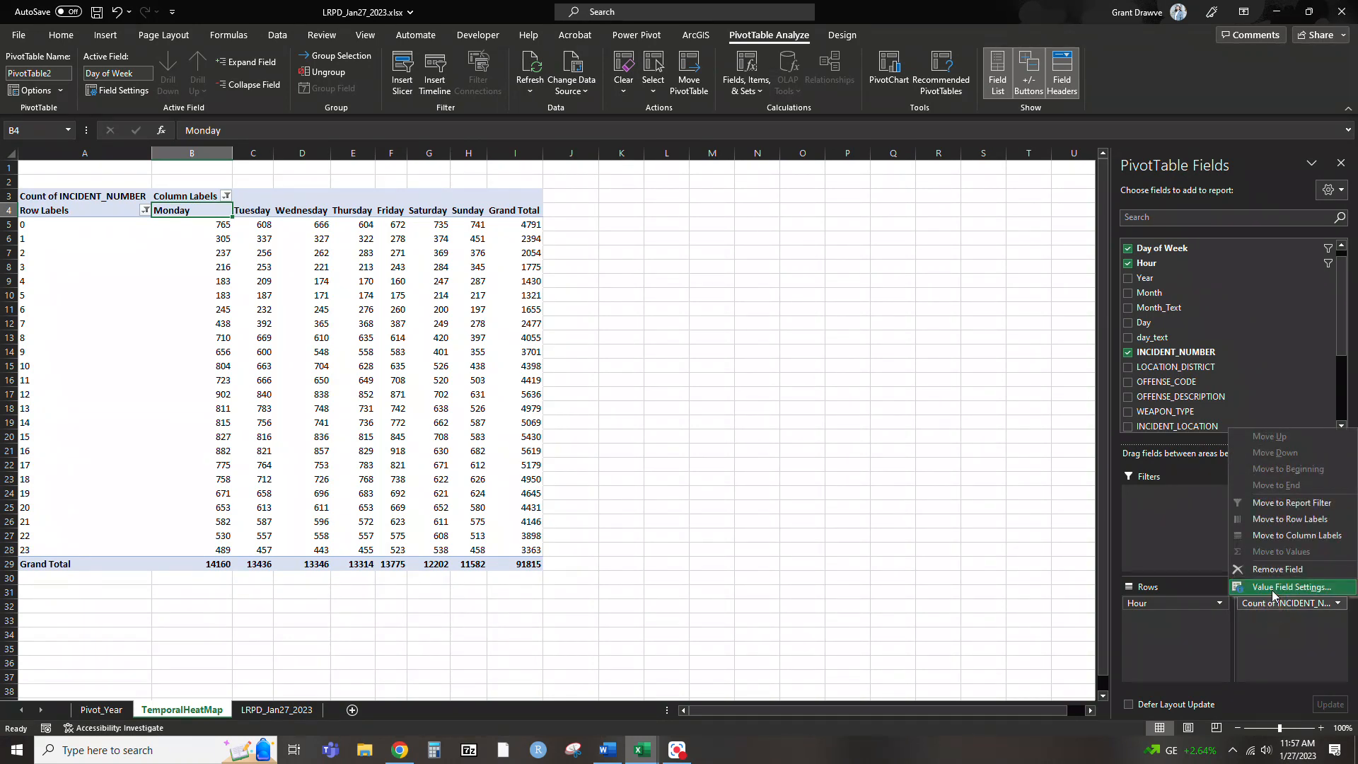
pyautogui.click(1273, 588)
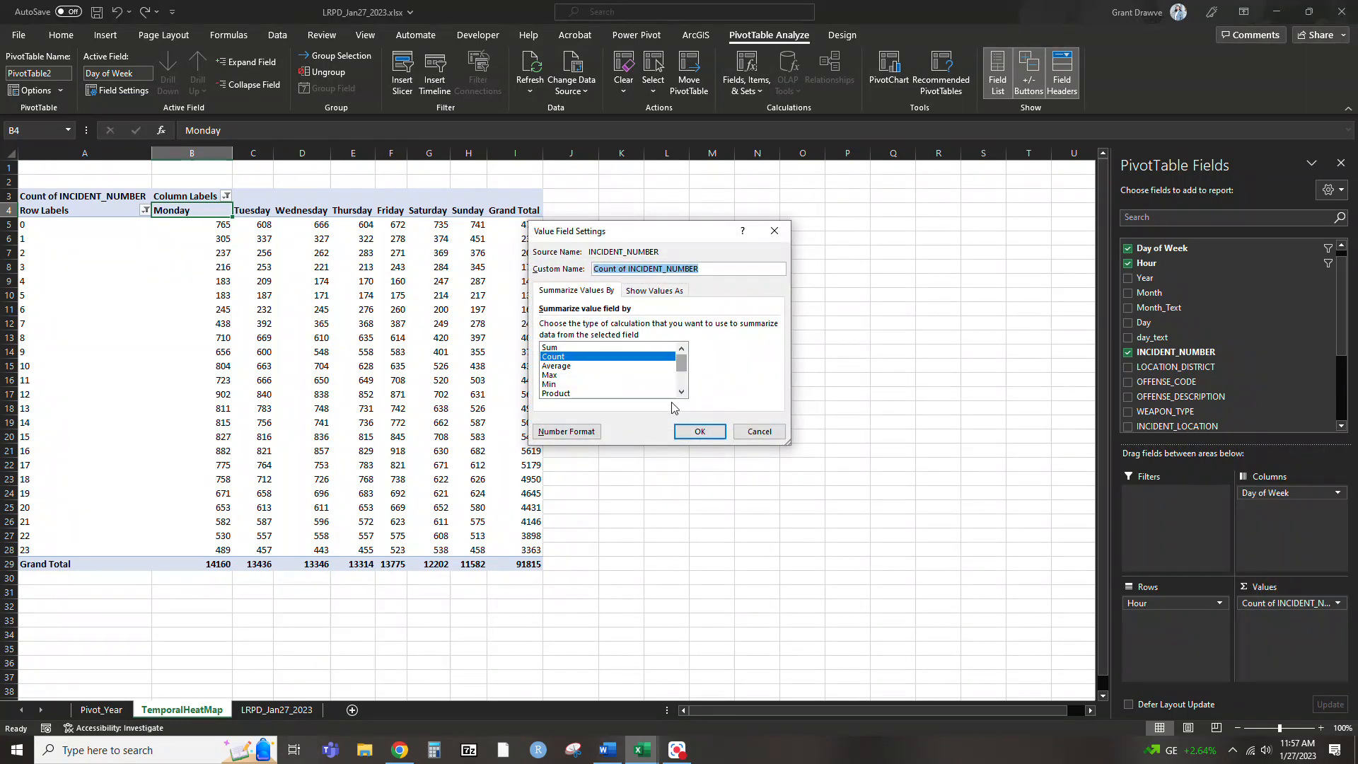
pyautogui.click(561, 349)
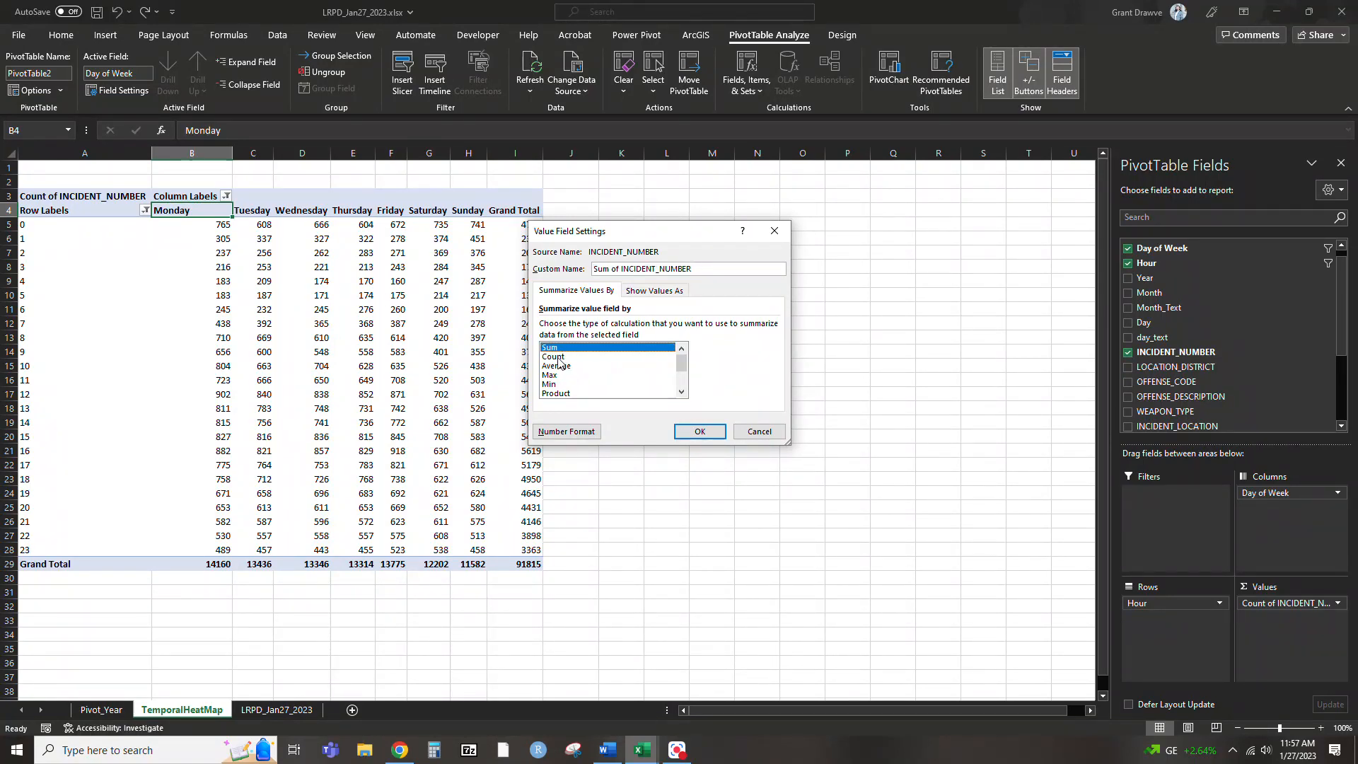
pyautogui.click(558, 357)
pyautogui.click(700, 432)
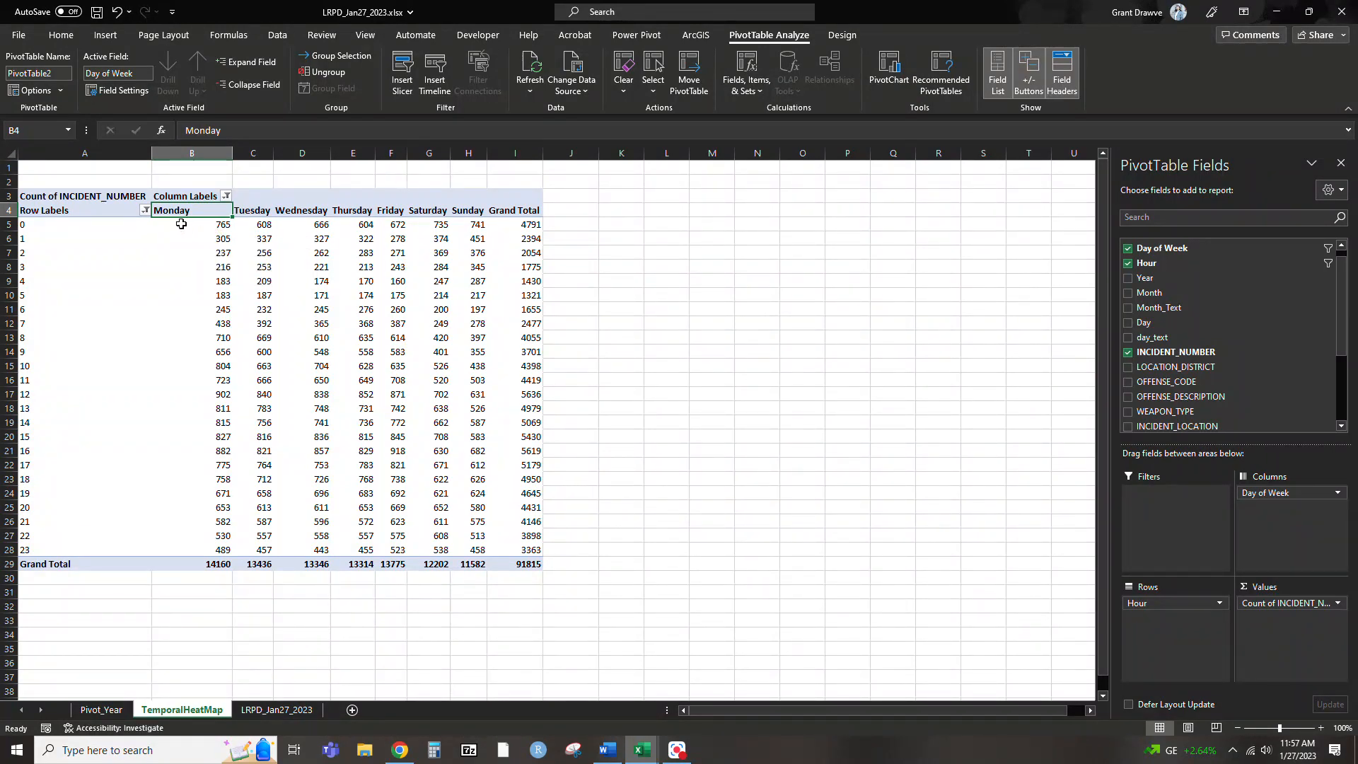
# Apply a red-yellow-green color scale, with red for the highest values, to the Monday through Sunday hourly counts, excluding the grand totals
pyautogui.moveTo(198, 223); pyautogui.dragTo(460, 546)
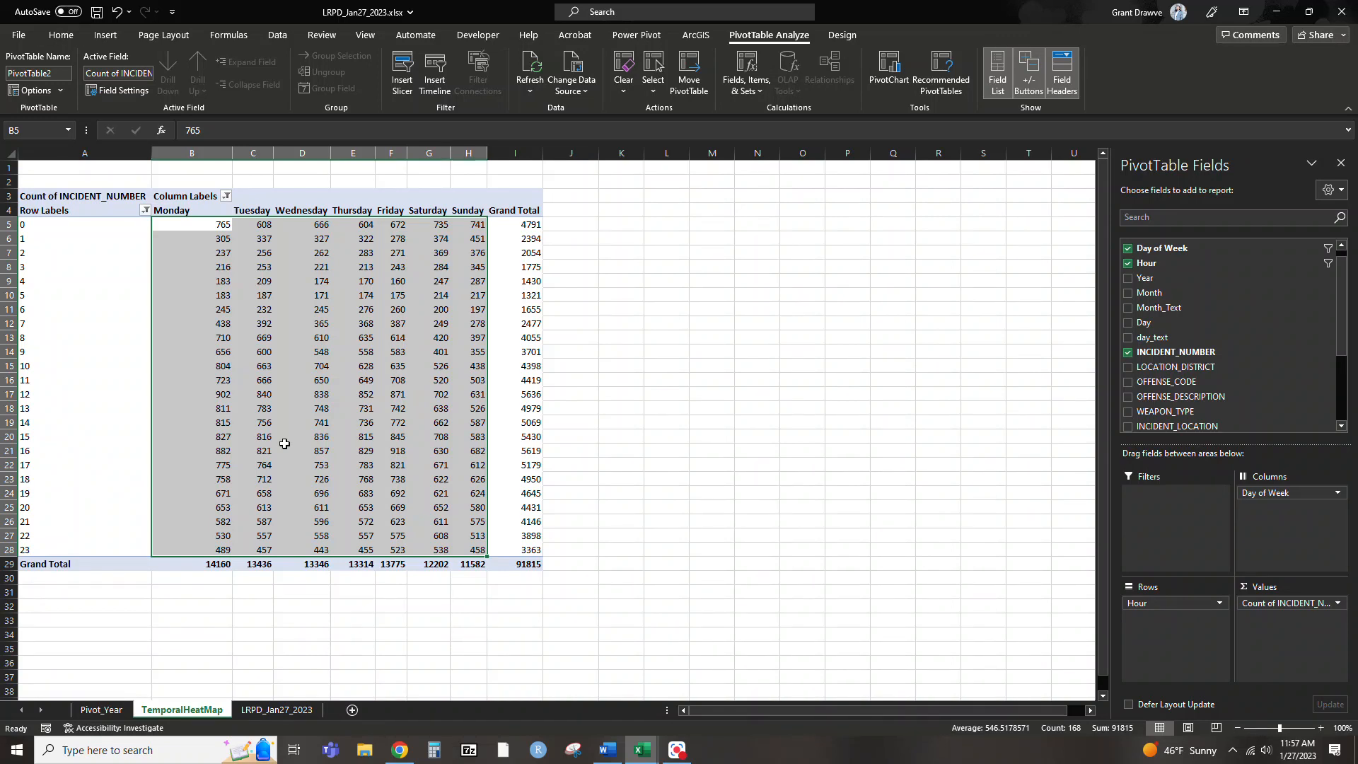
pyautogui.click(61, 35)
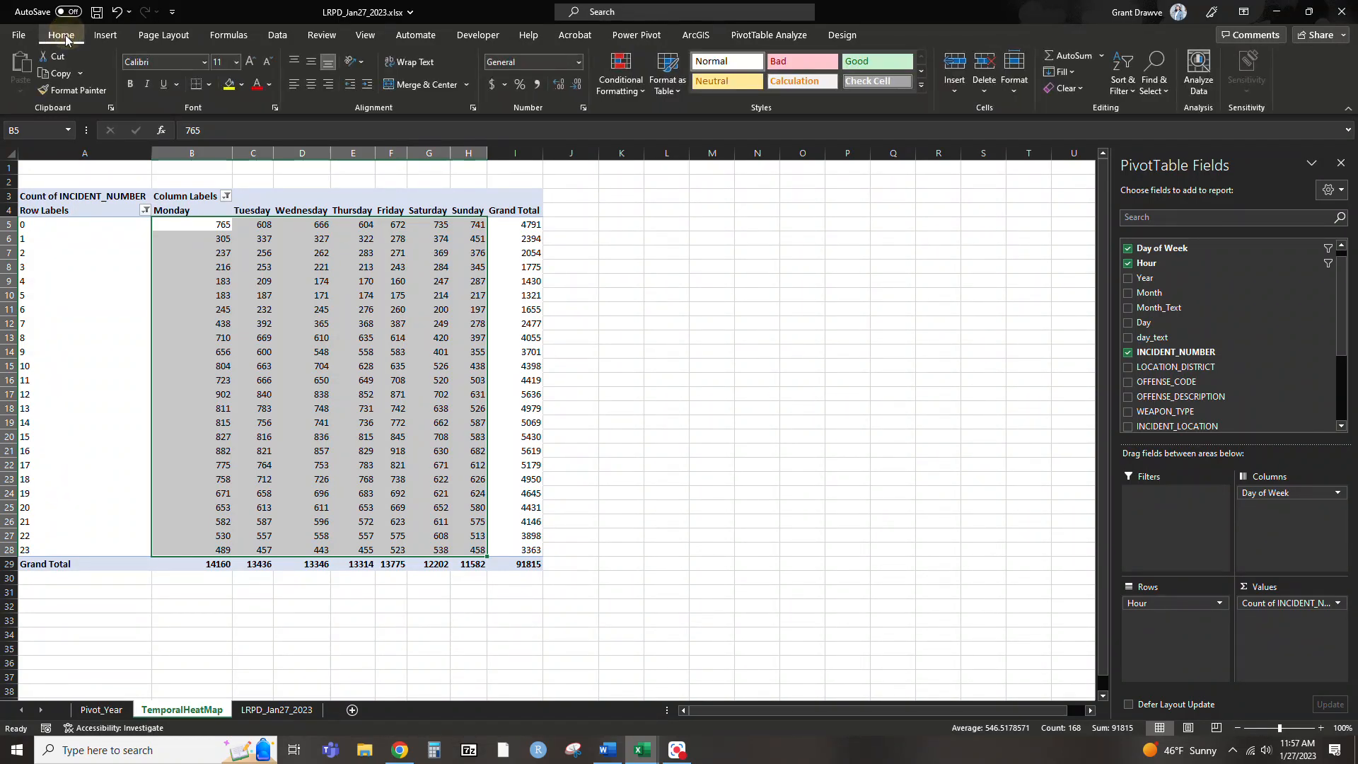
pyautogui.click(625, 92)
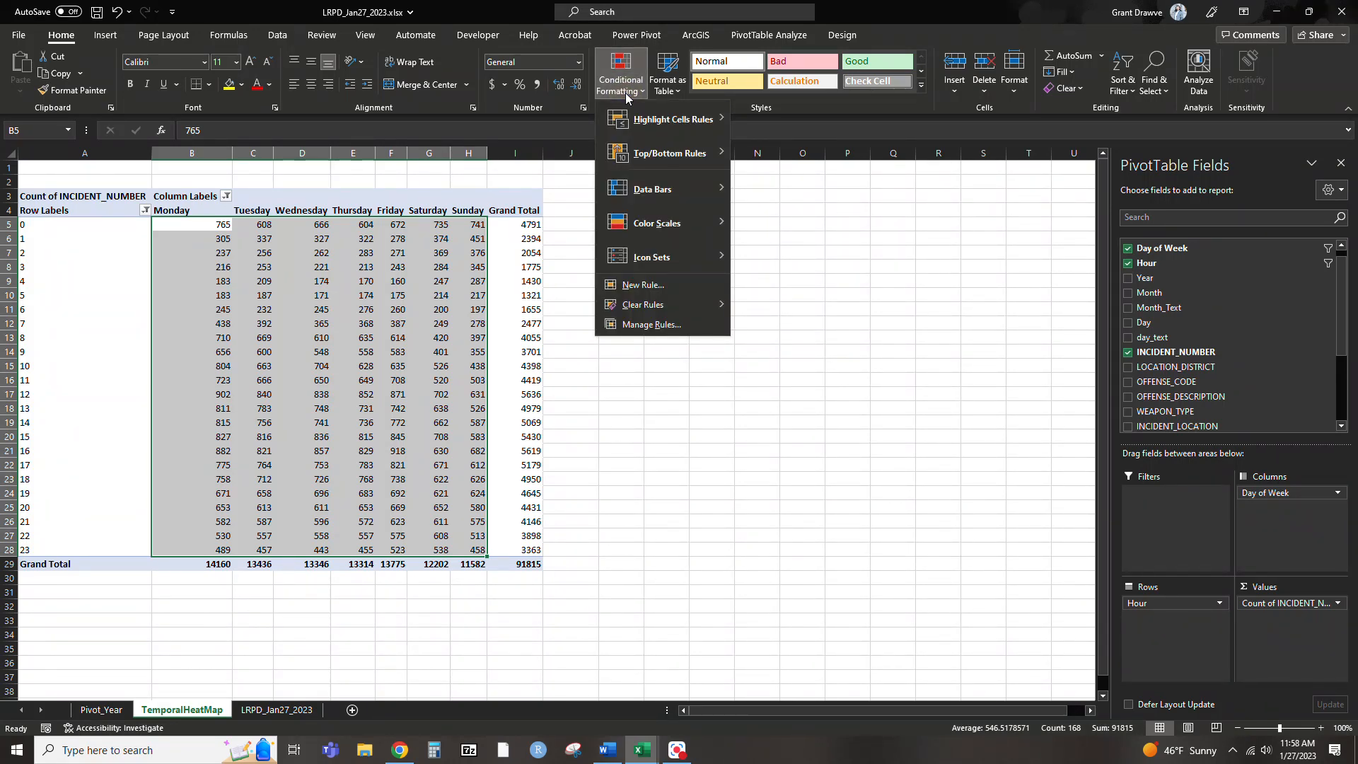
pyautogui.moveTo(636, 124)
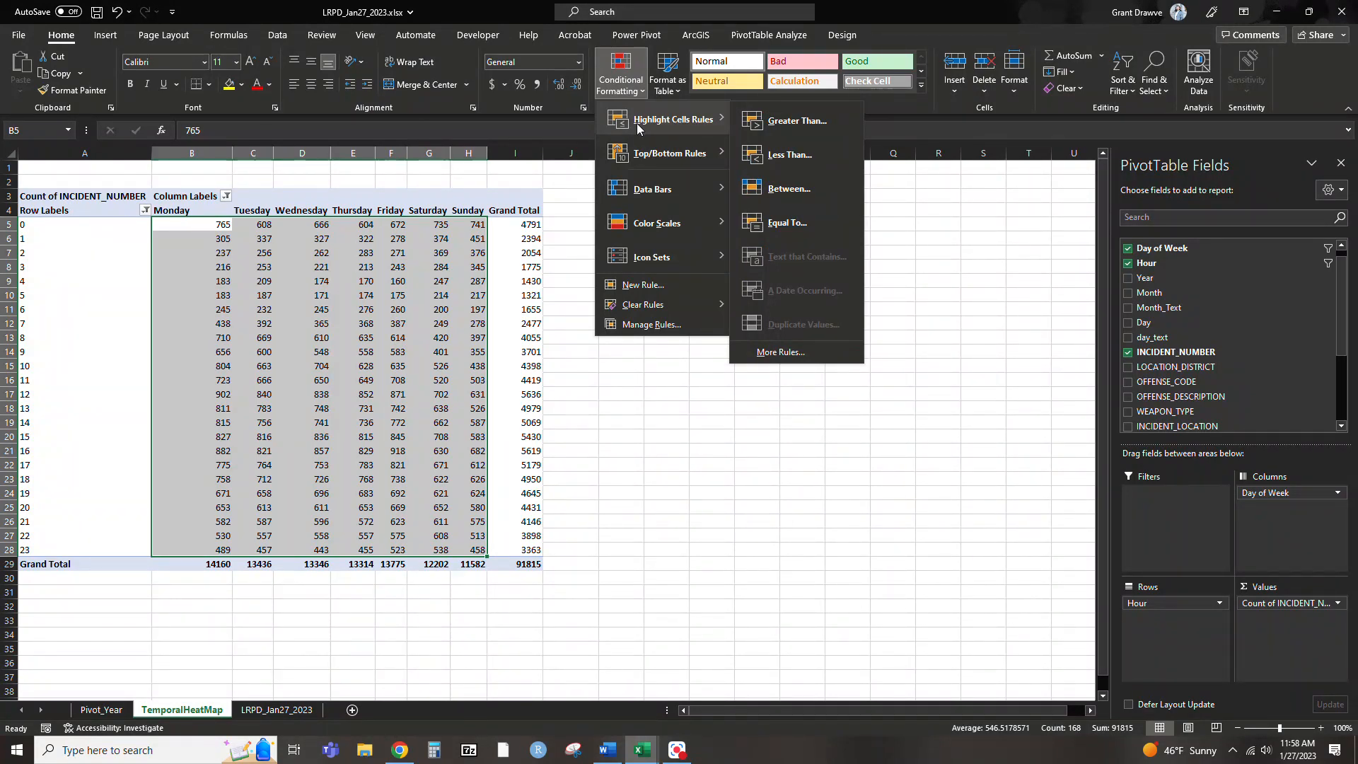
pyautogui.moveTo(652, 221)
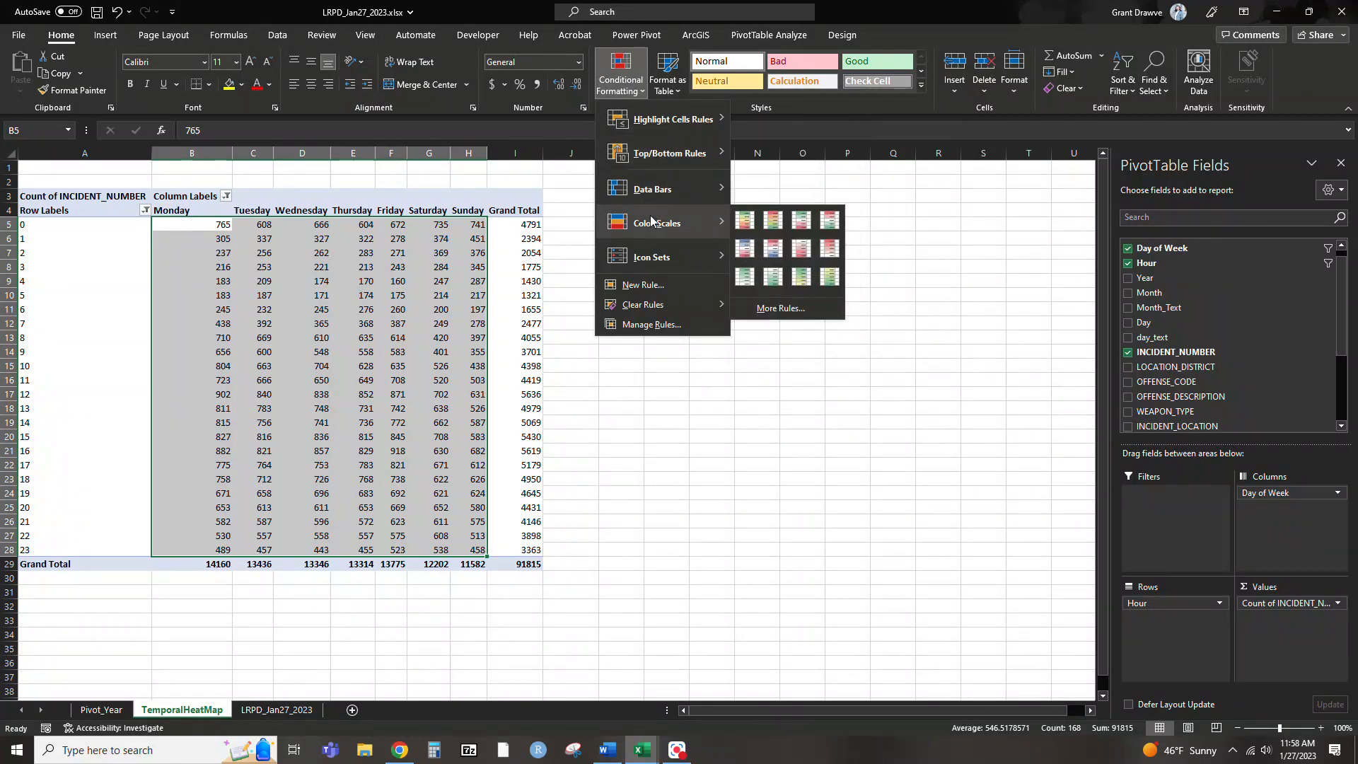
pyautogui.click(774, 221)
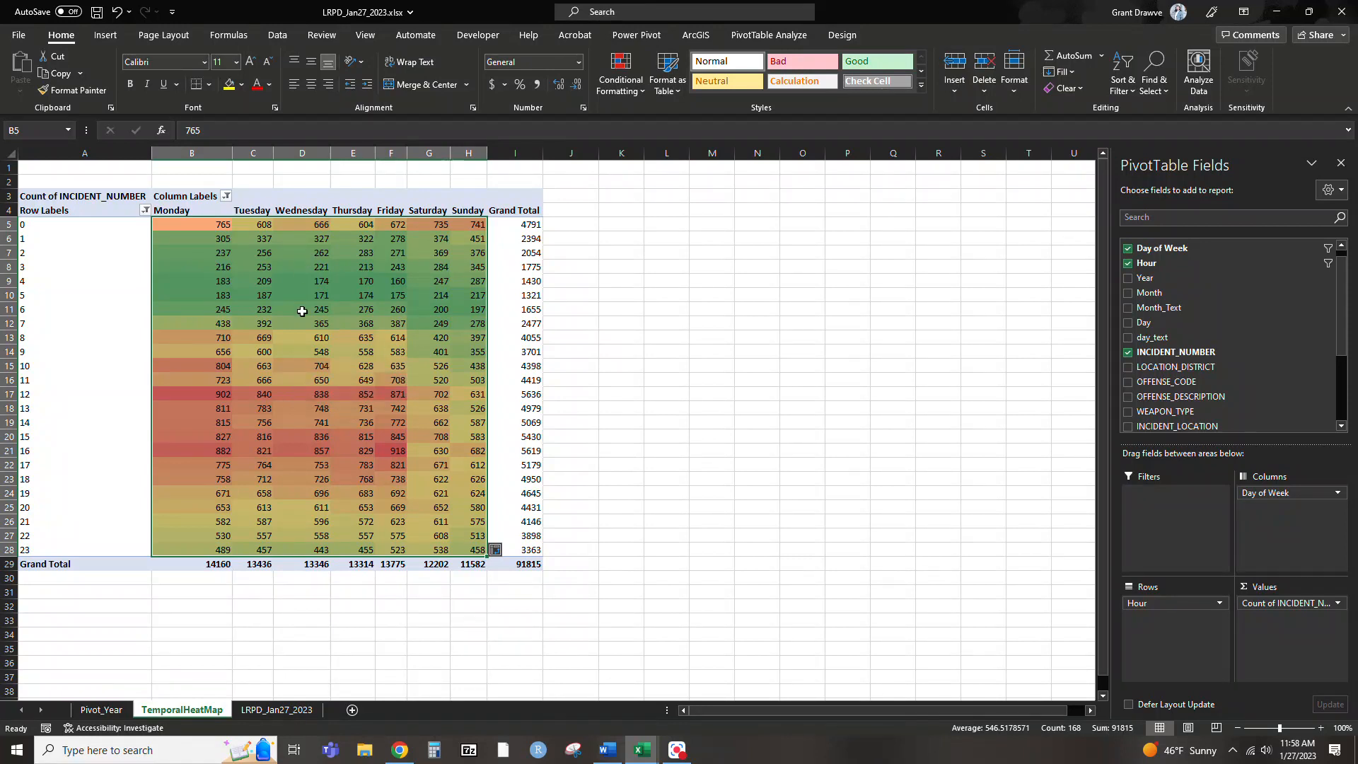
pyautogui.click(395, 406)
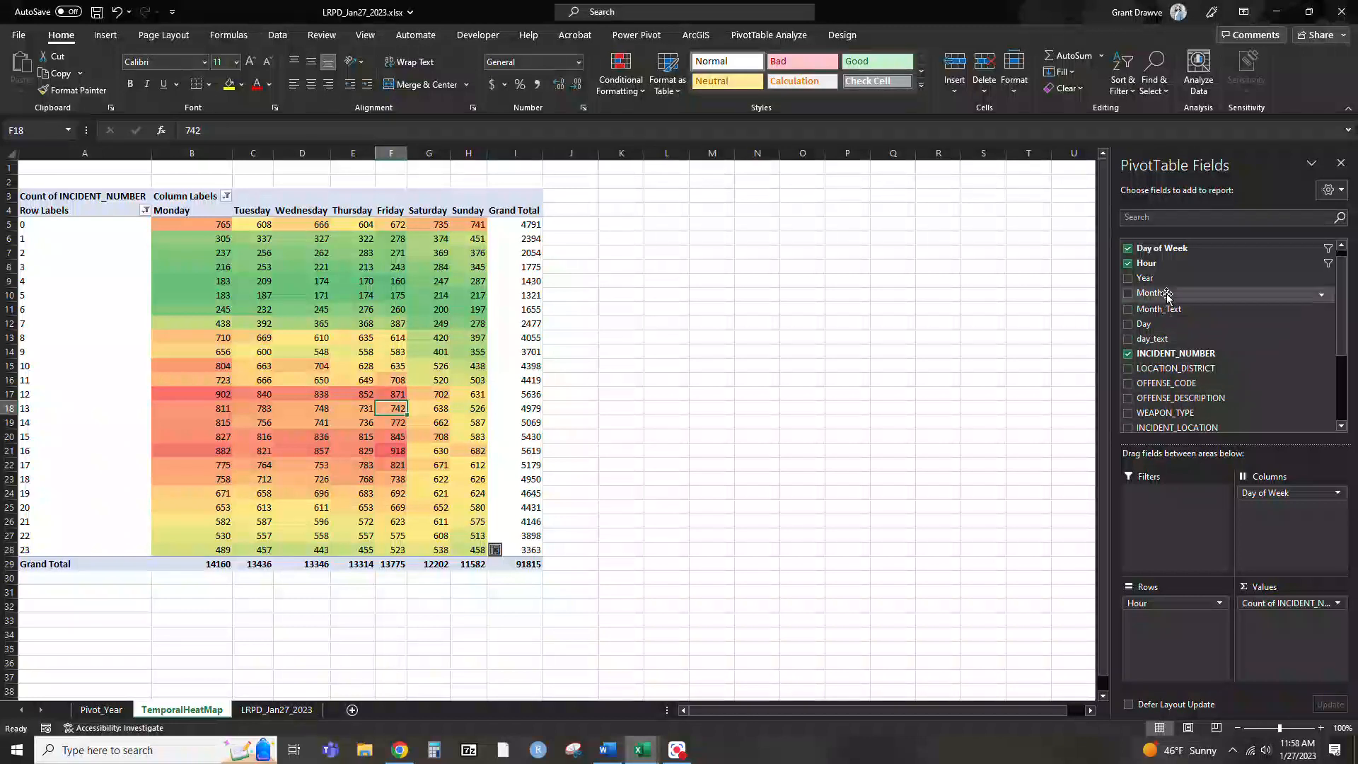
# Add Year and OFFENSE_DESCRIPTION as report filters and restrict OFFENSE_DESCRIPTION to AGGRAVATED ASSAULT
pyautogui.moveTo(1164, 282); pyautogui.dragTo(1161, 504)
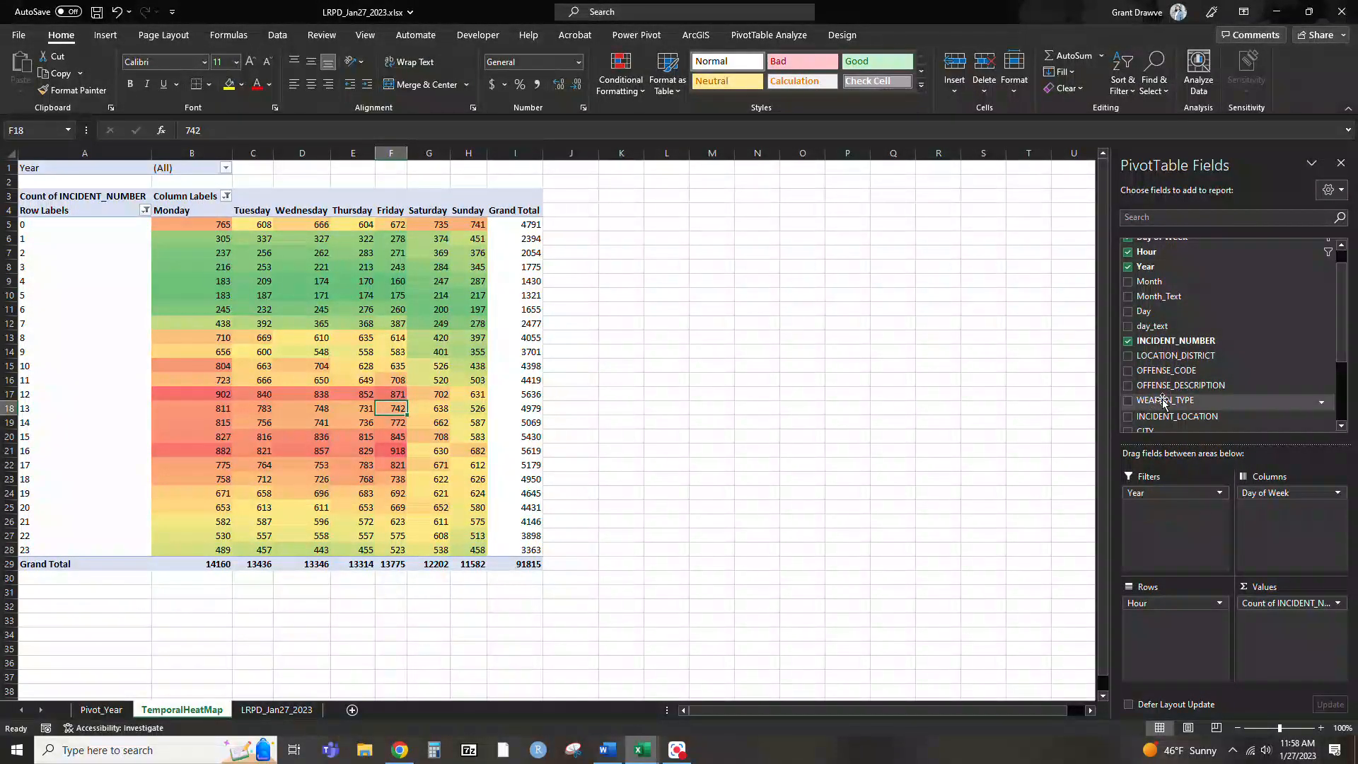
pyautogui.moveTo(1189, 389); pyautogui.dragTo(1199, 537)
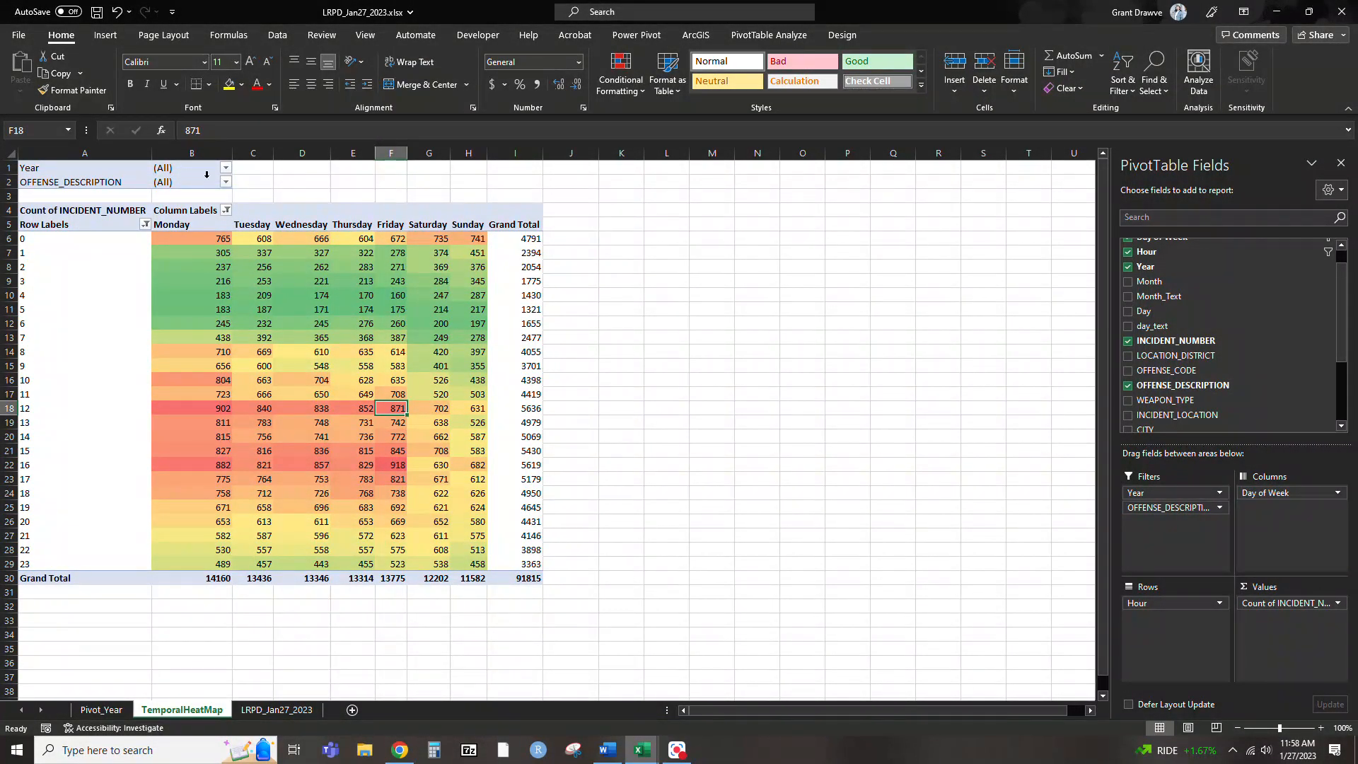
pyautogui.click(225, 183)
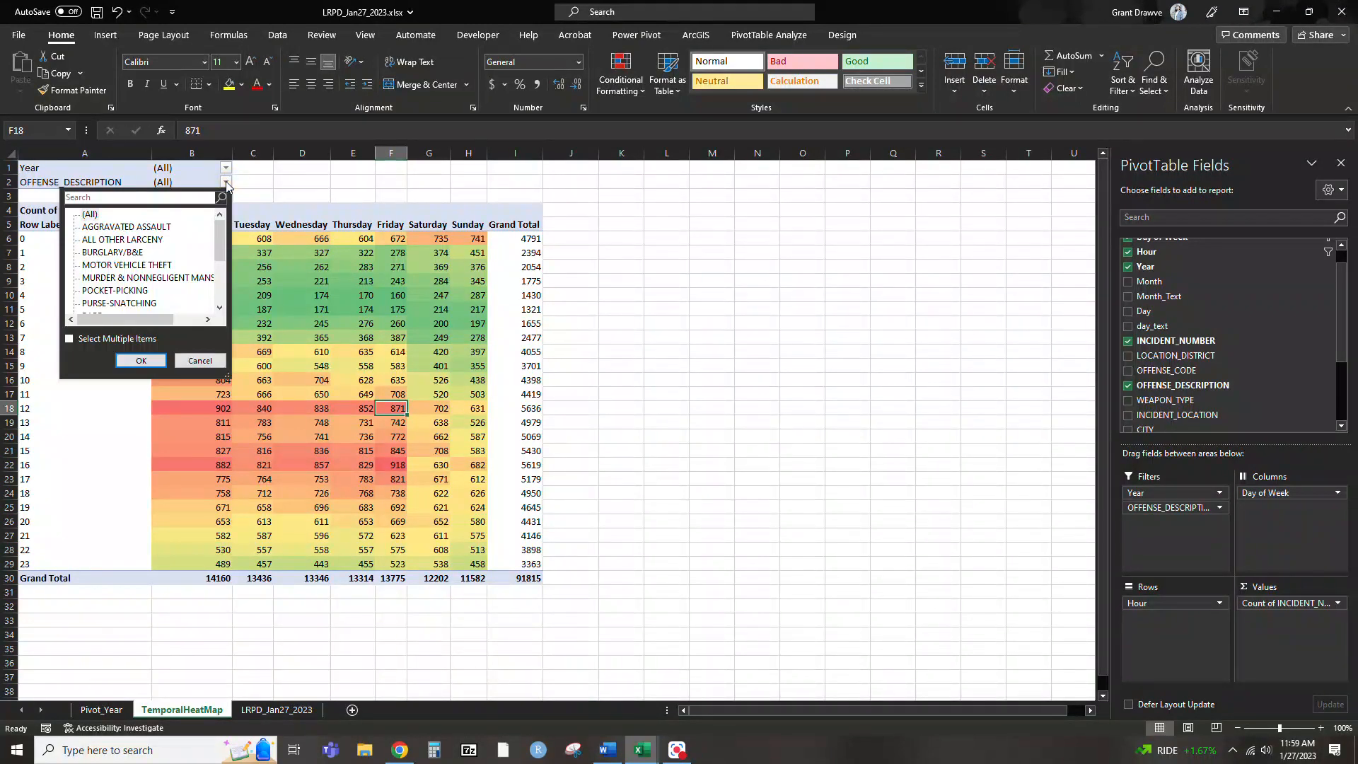
pyautogui.click(130, 228)
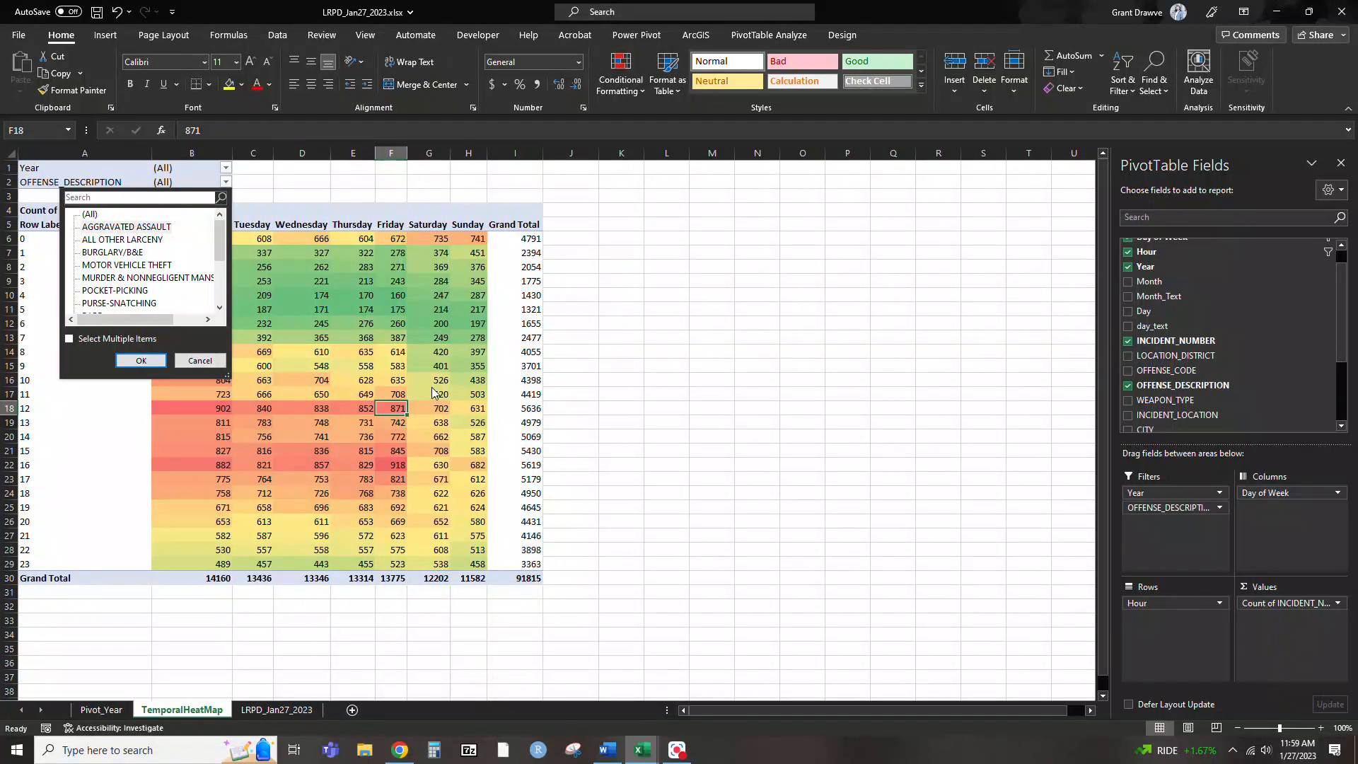
pyautogui.click(129, 229)
pyautogui.click(140, 360)
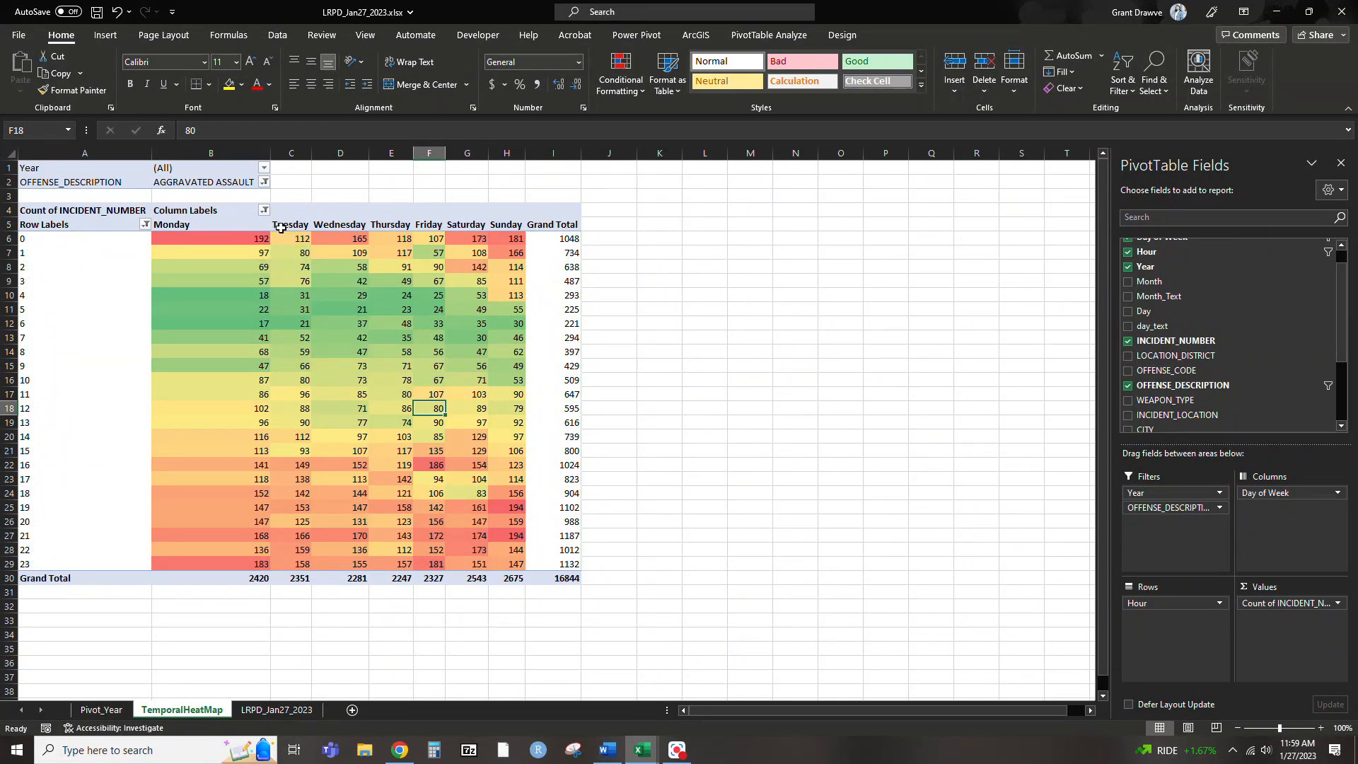
# Restrict the PivotTable's OFFENSE_DESCRIPTION report filter to BURGLARY/B&E
pyautogui.click(264, 183)
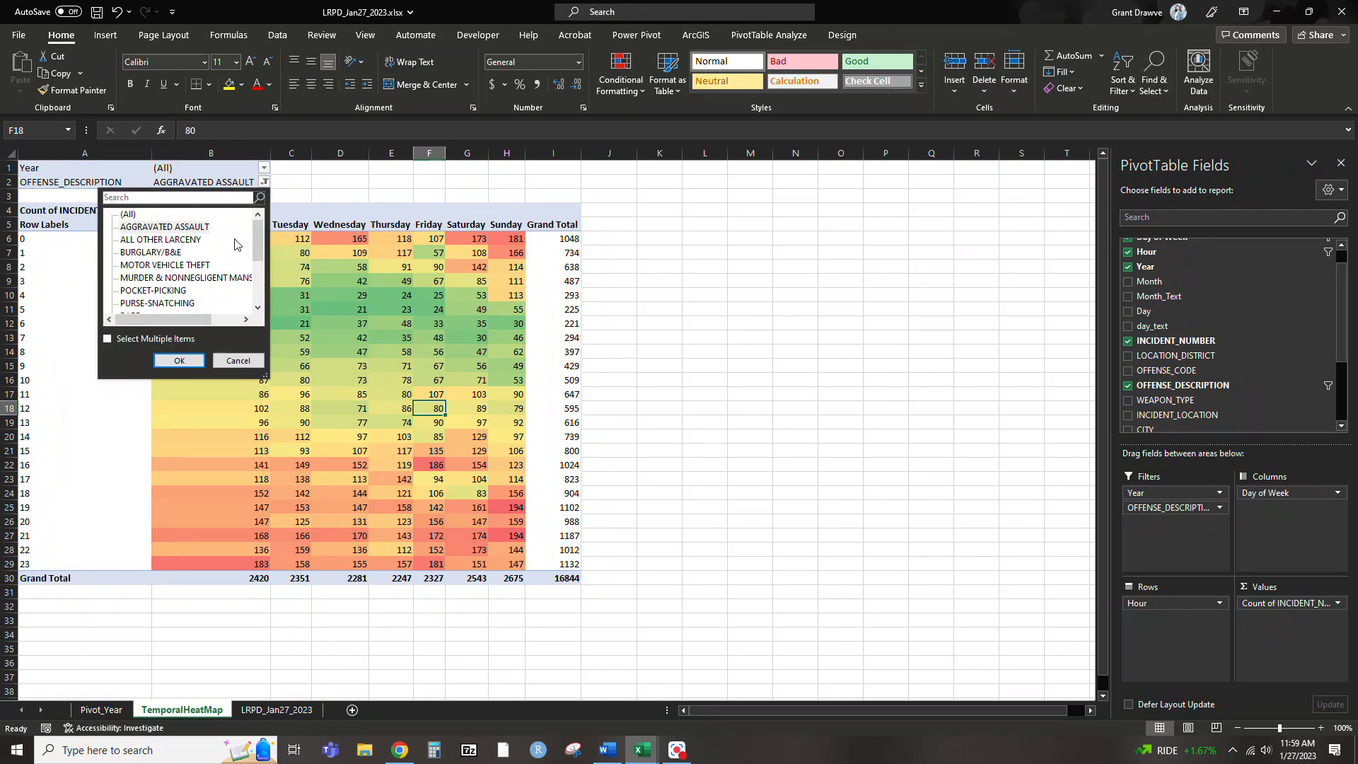
pyautogui.click(146, 252)
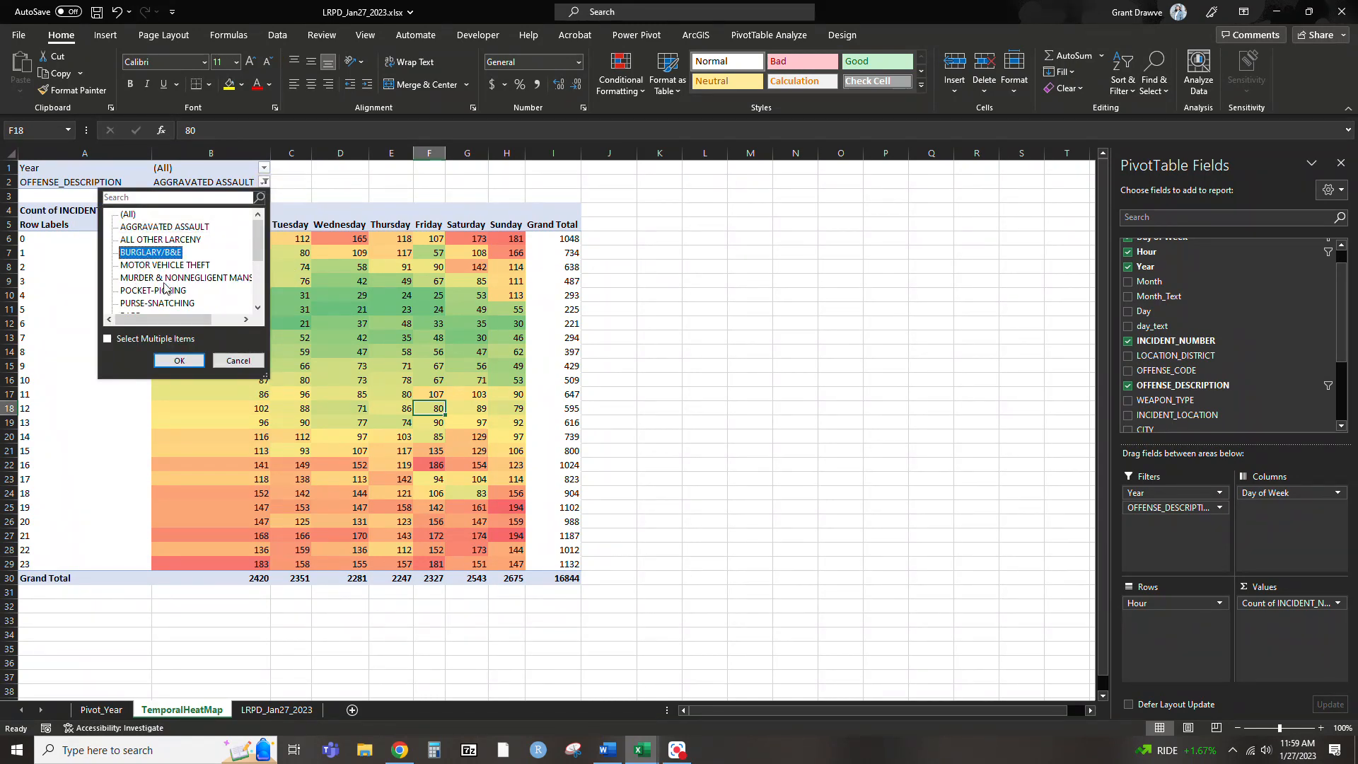
pyautogui.click(180, 361)
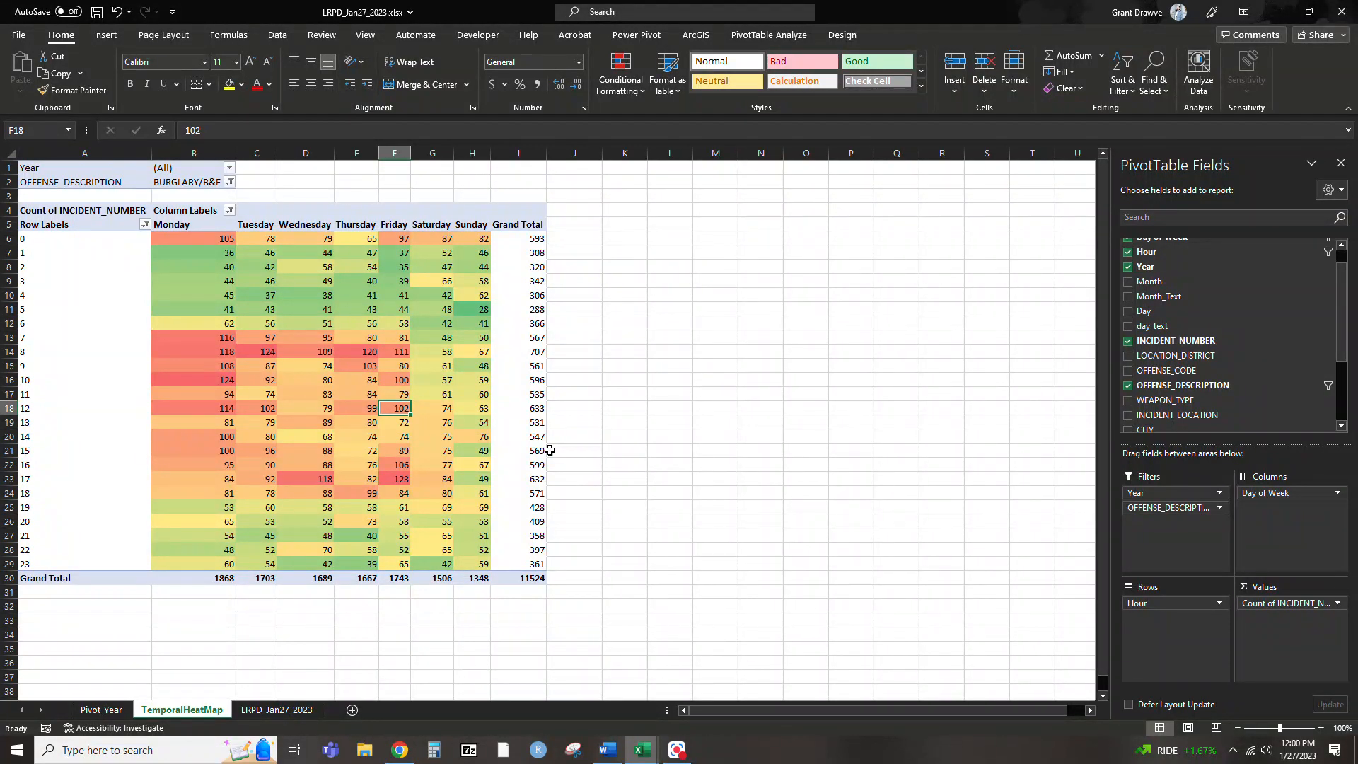
# Switch the OFFENSE_DESCRIPTION report filter to ALL OTHER LARCENY
pyautogui.click(229, 183)
pyautogui.scroll(-3, 127, 256)
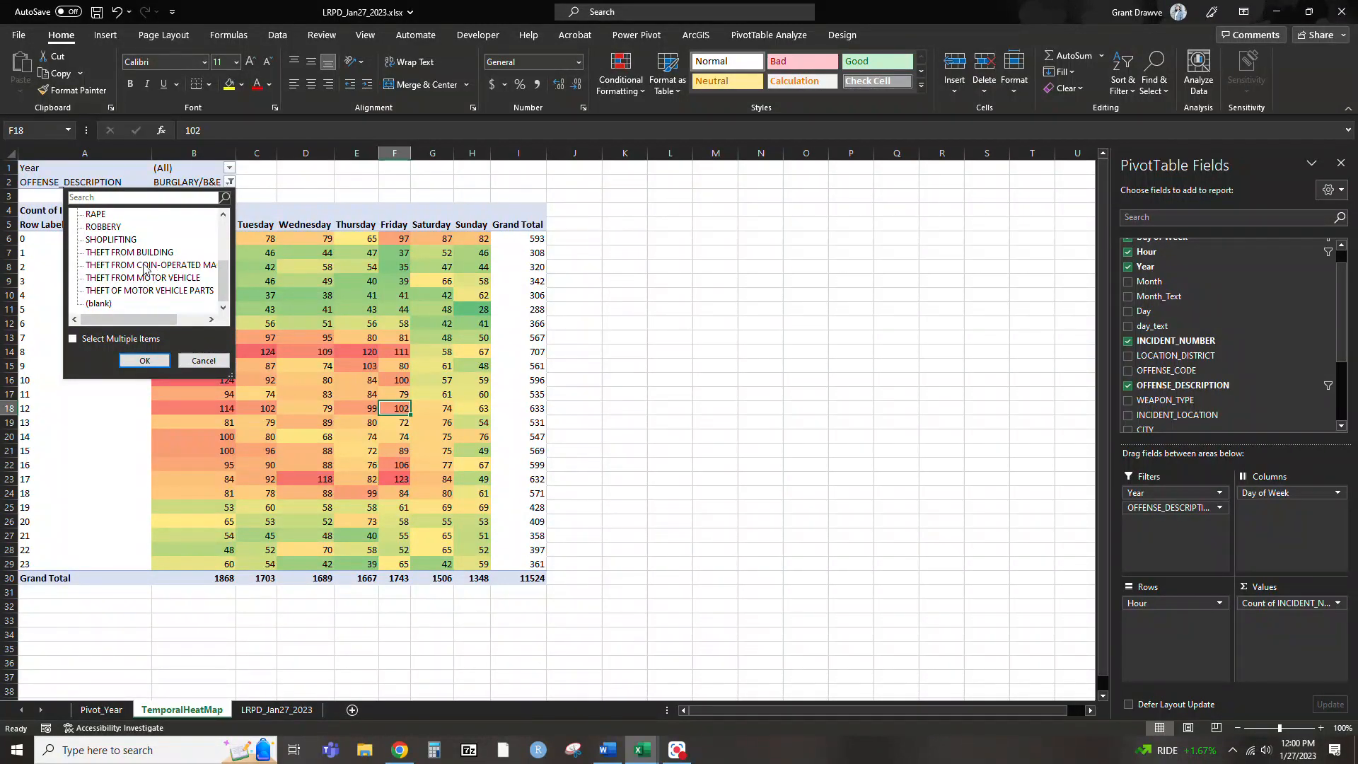
pyautogui.scroll(3, 126, 261)
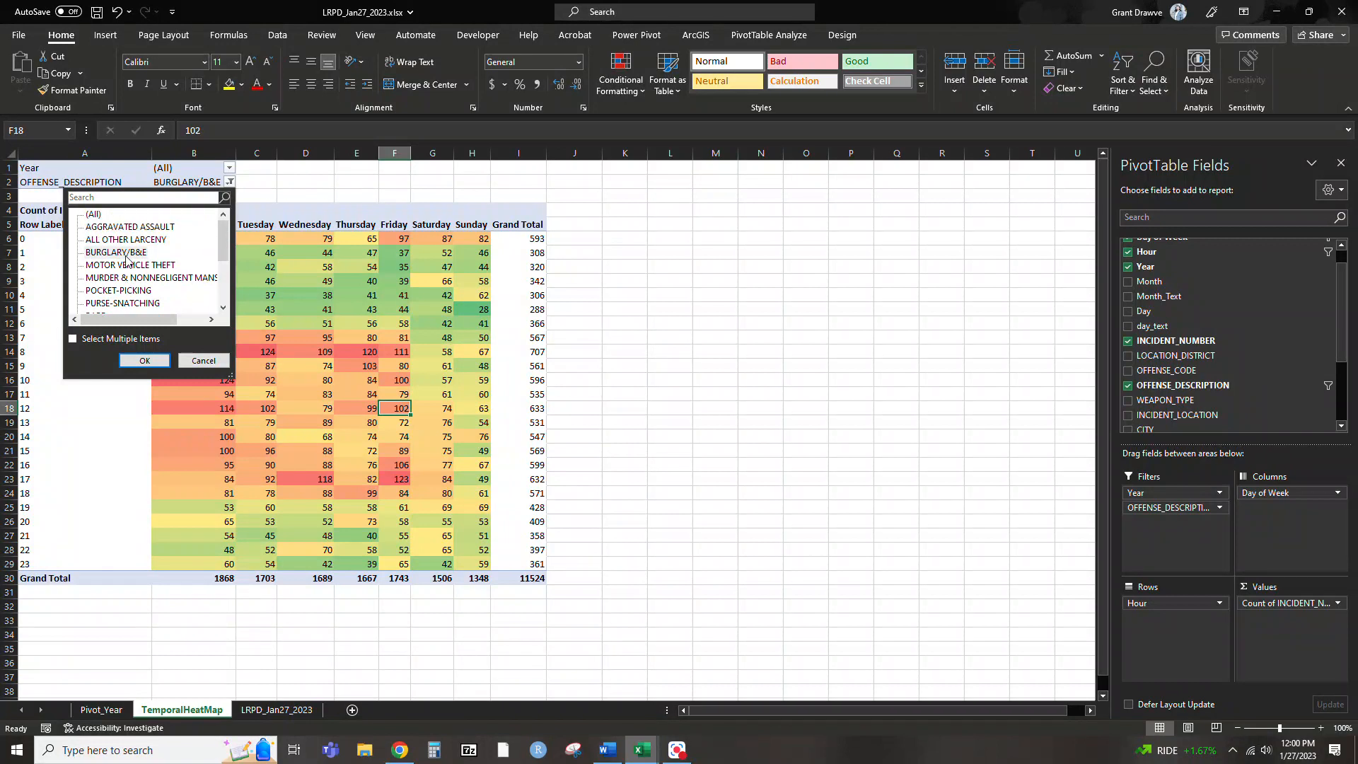
pyautogui.click(127, 240)
pyautogui.click(147, 360)
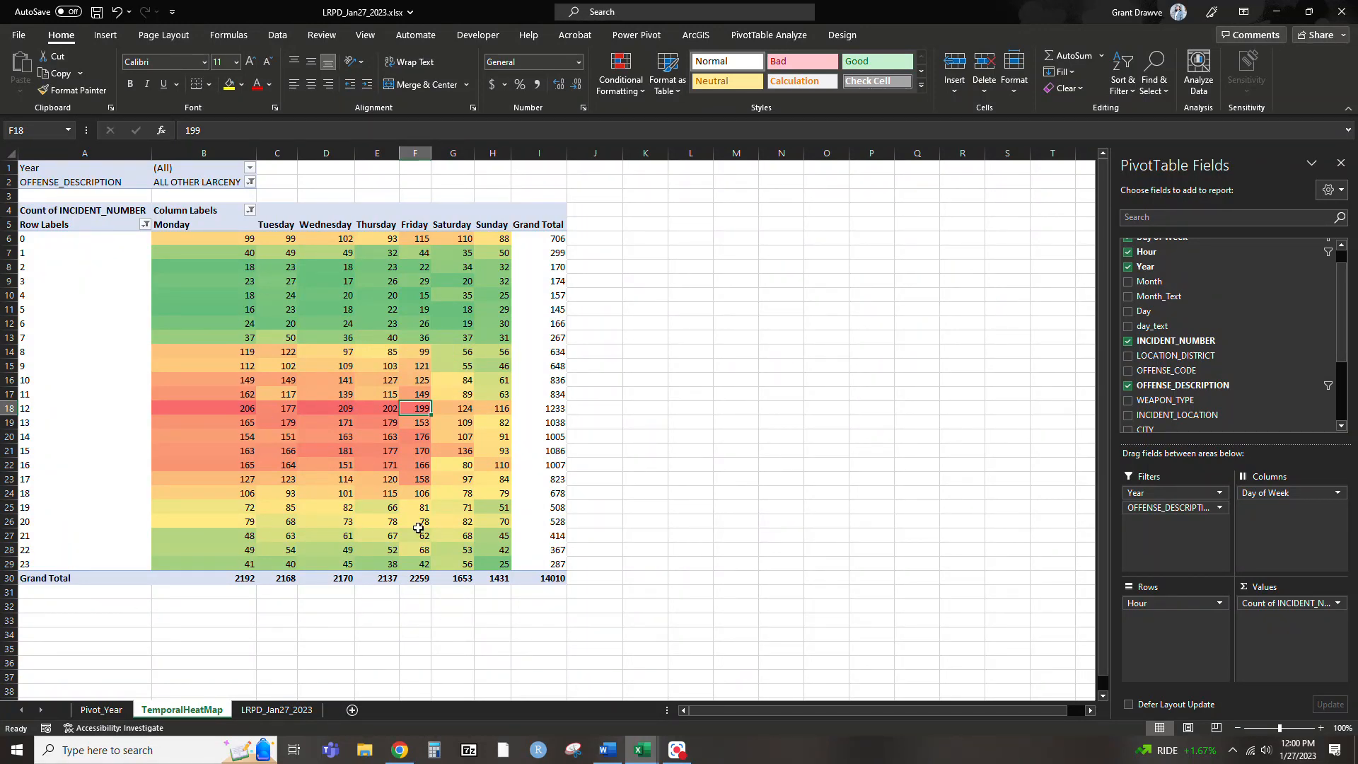
# Set the OFFENSE_DESCRIPTION report filter to SHOPLIFTING to view its hour-by-weekday pattern
pyautogui.click(249, 186)
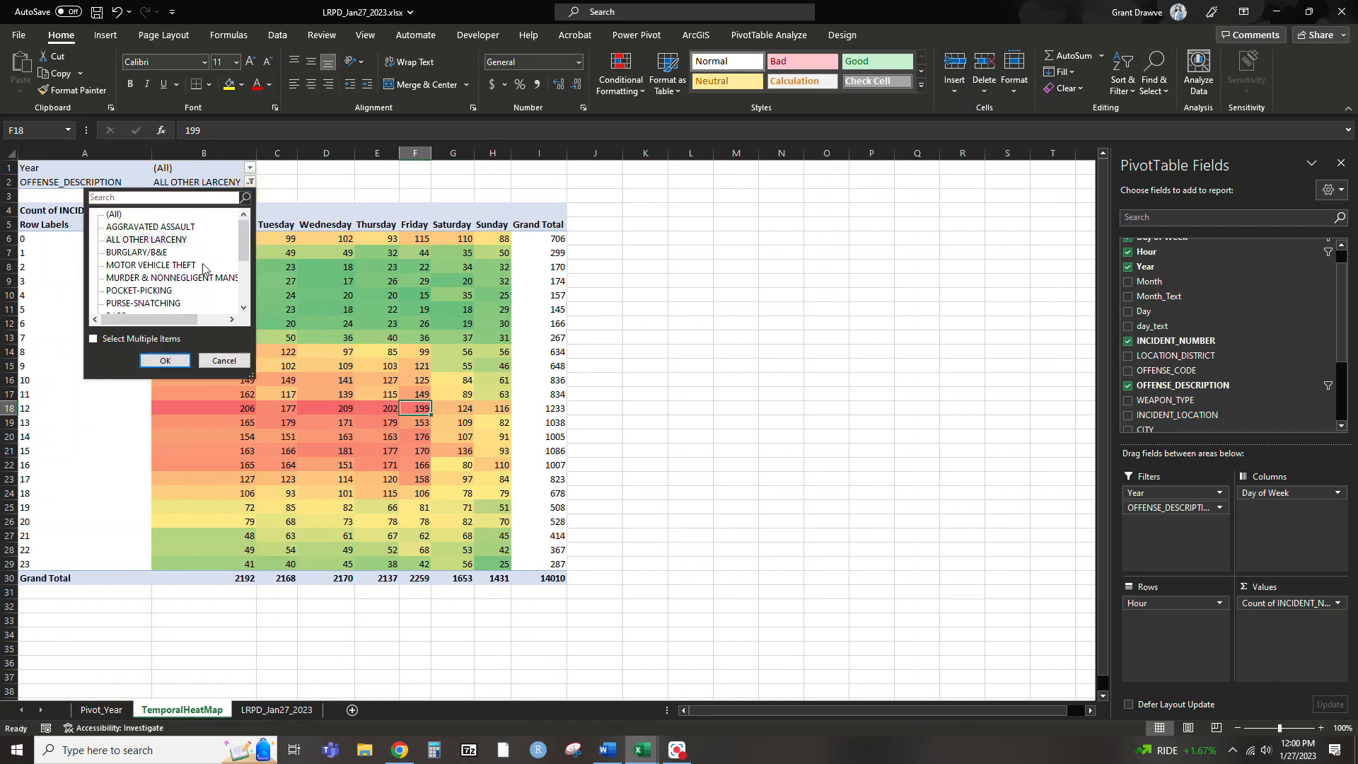
pyautogui.scroll(-5, 207, 270)
pyautogui.click(159, 240)
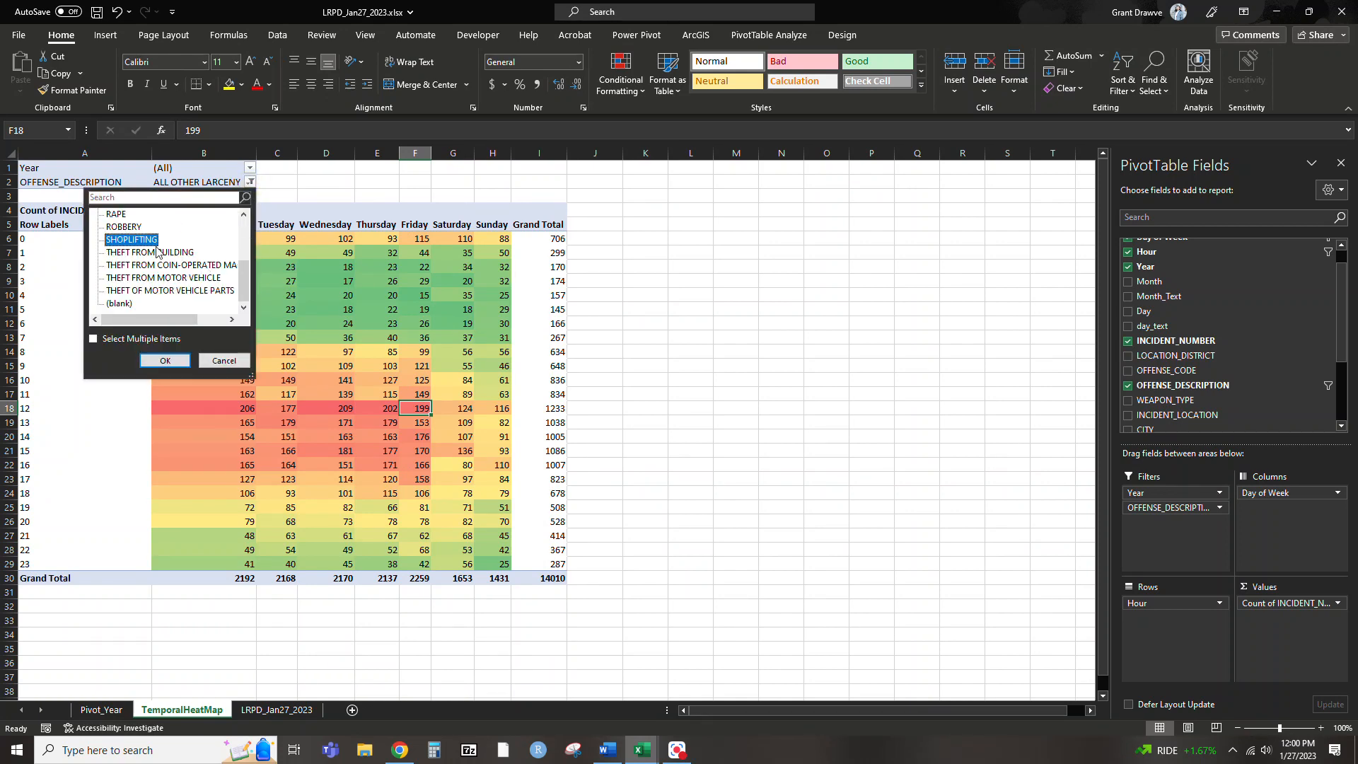
pyautogui.click(161, 360)
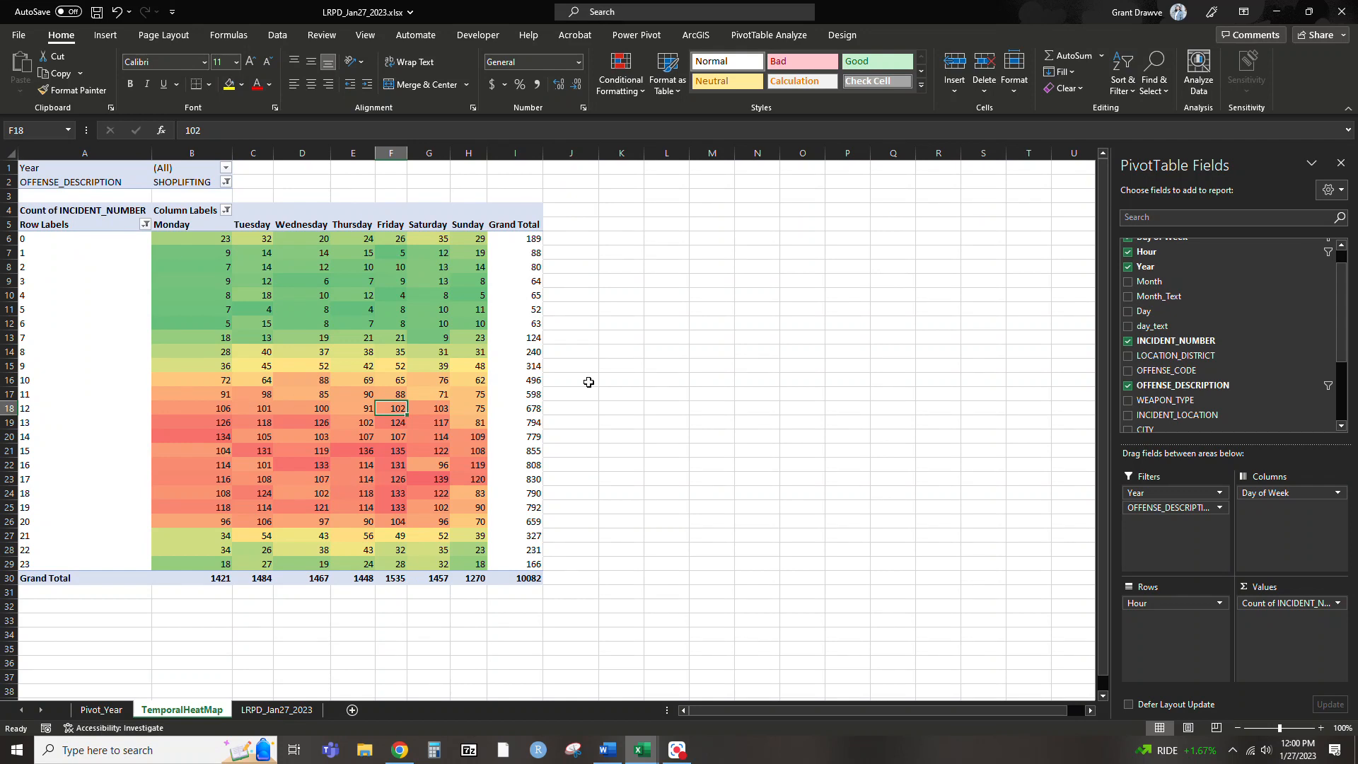
pyautogui.moveTo(258, 289)
pyautogui.click(733, 393)
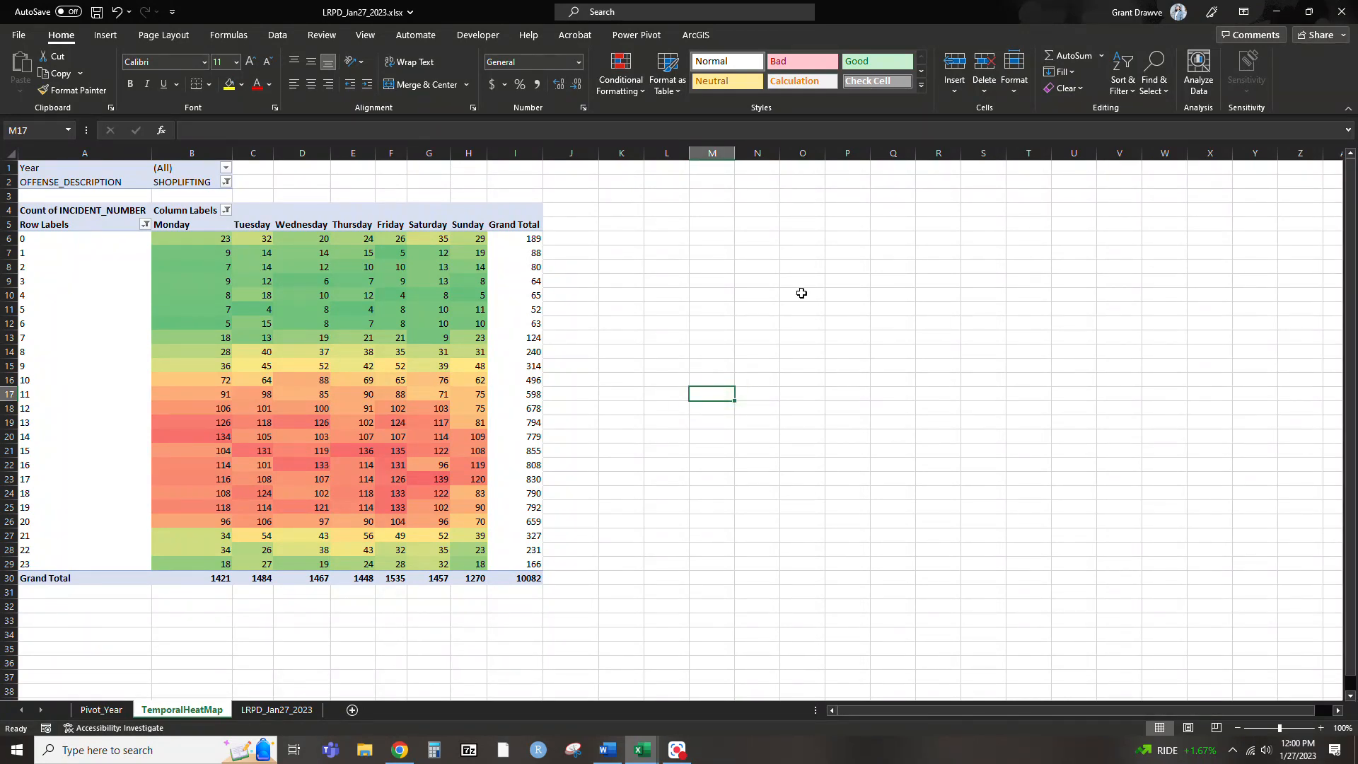
# Filter the heat map to Year 2022 and the offense MOTOR VEHICLE THEFT
pyautogui.click(163, 435)
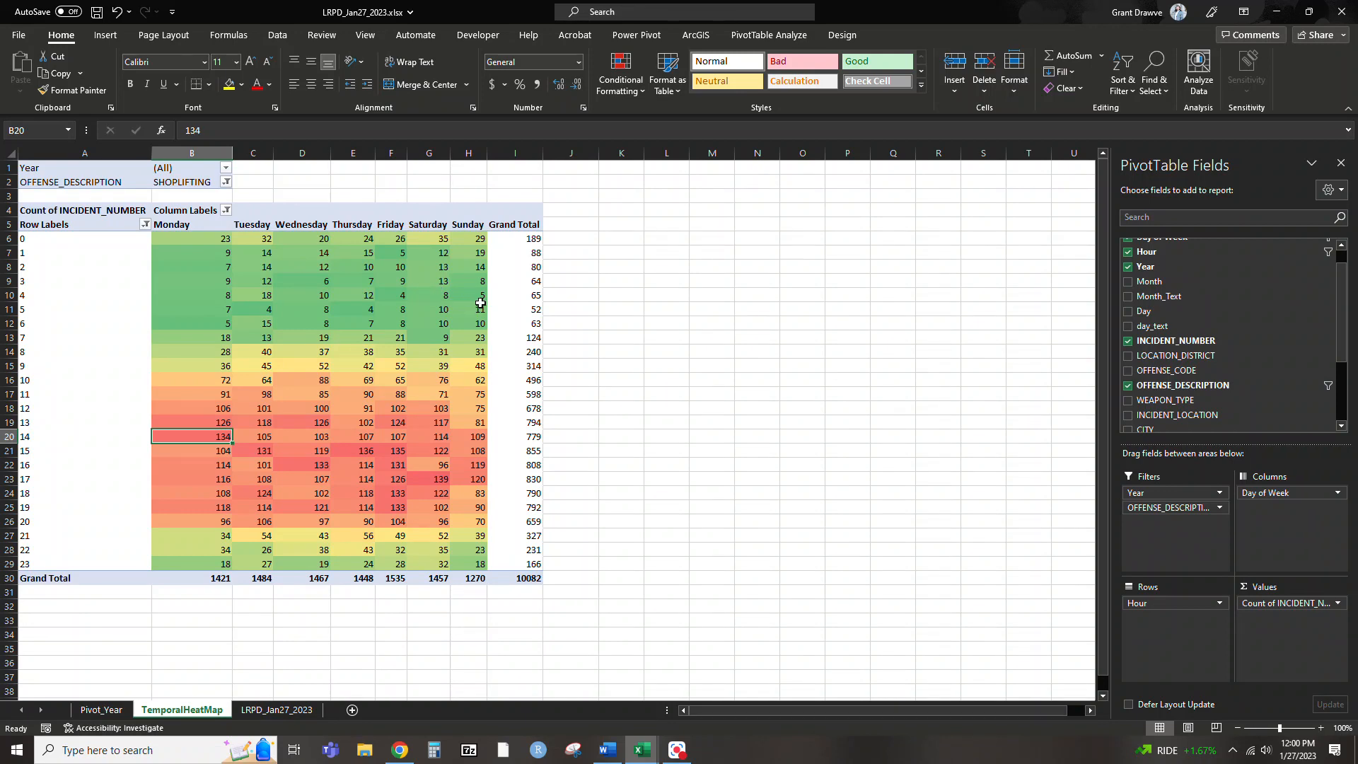
pyautogui.click(225, 167)
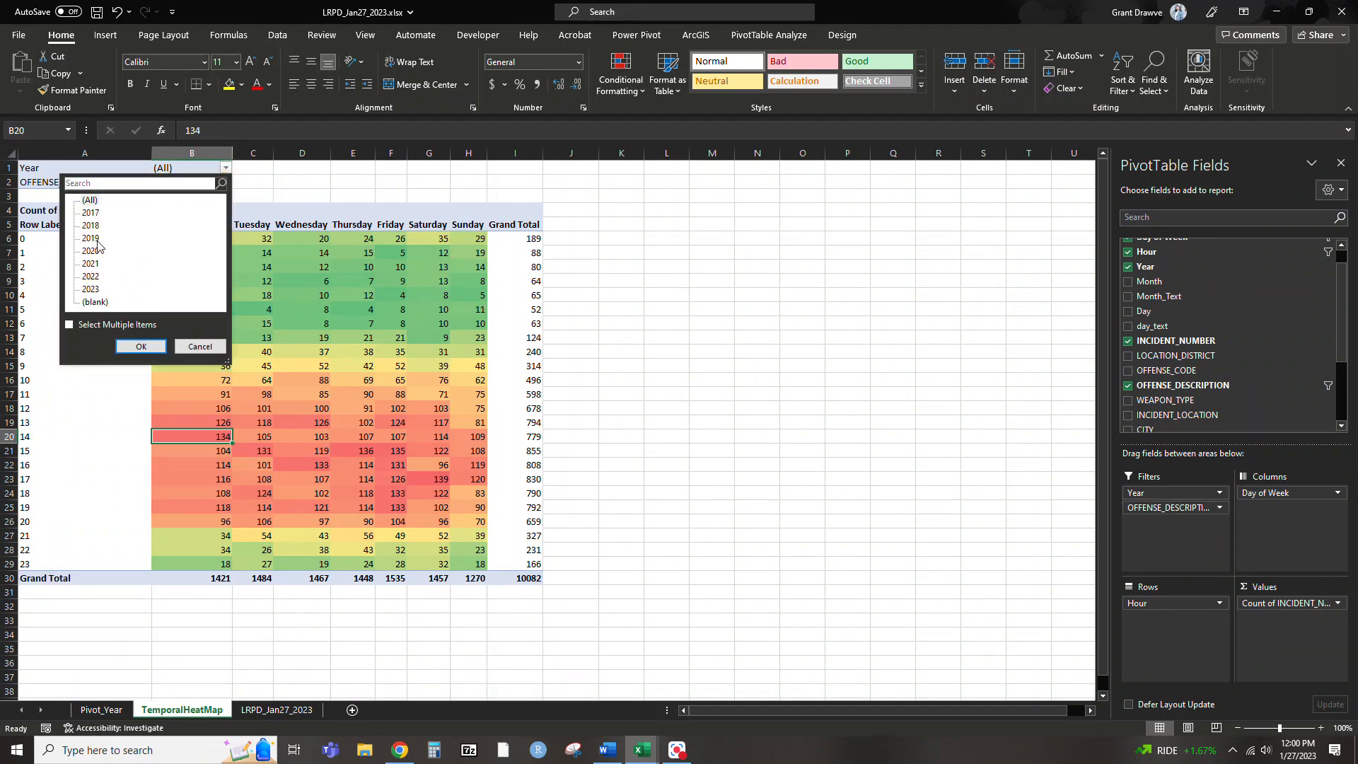
pyautogui.click(91, 276)
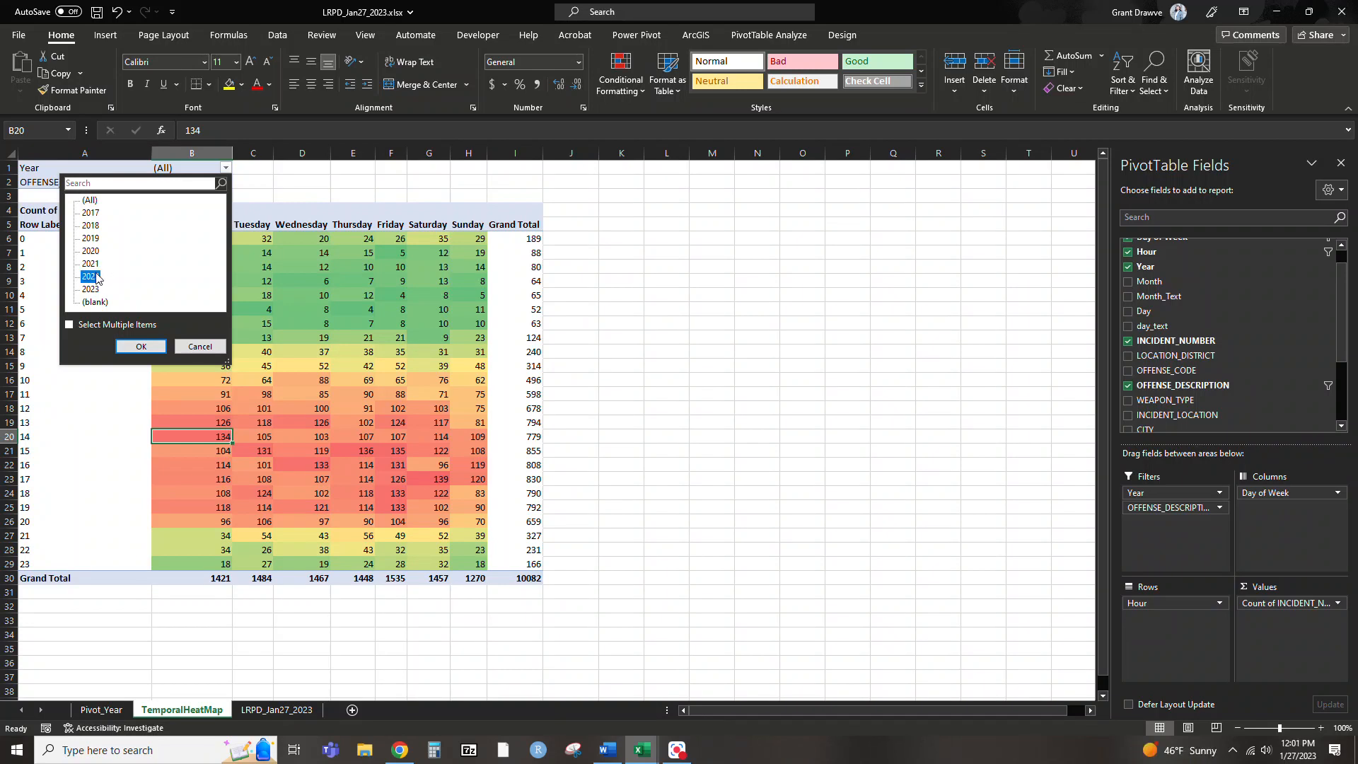
pyautogui.click(141, 346)
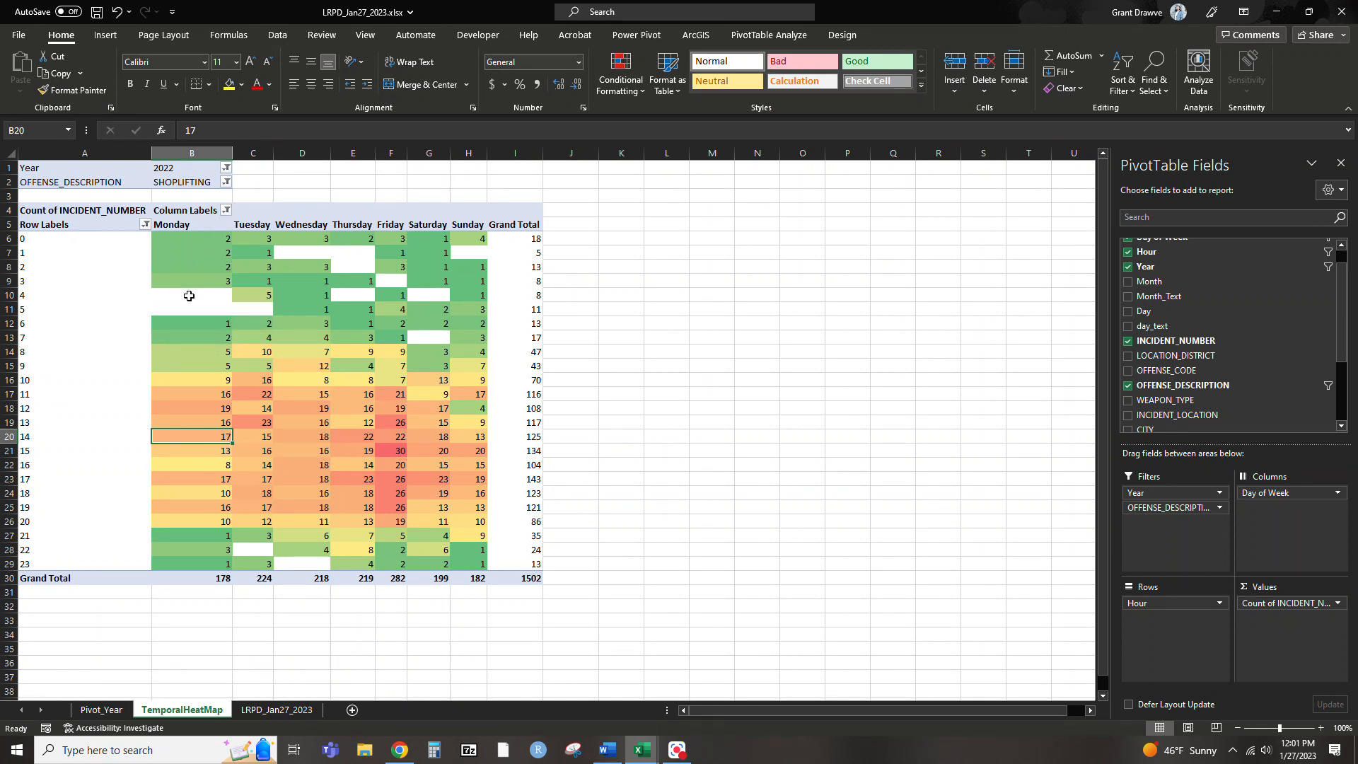
pyautogui.moveTo(189, 295)
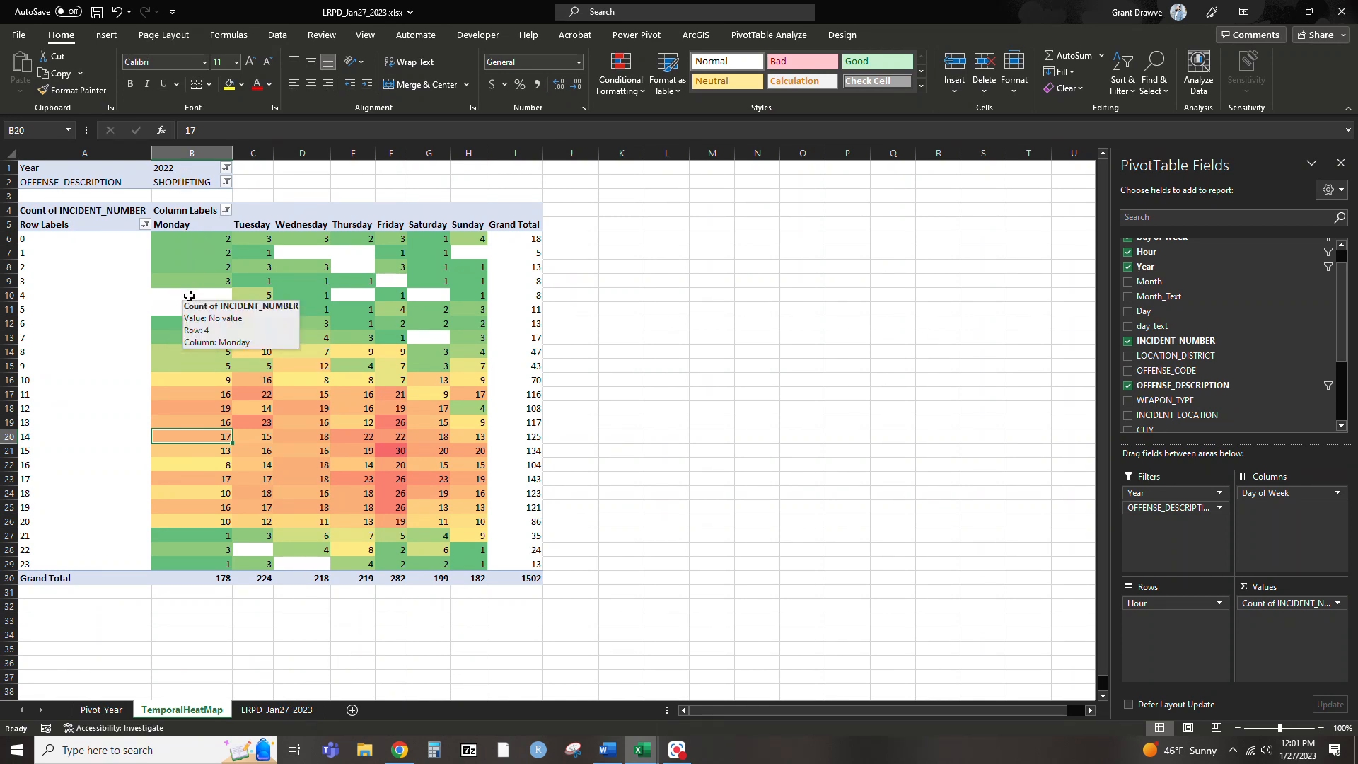
pyautogui.click(225, 182)
pyautogui.click(142, 267)
pyautogui.click(142, 359)
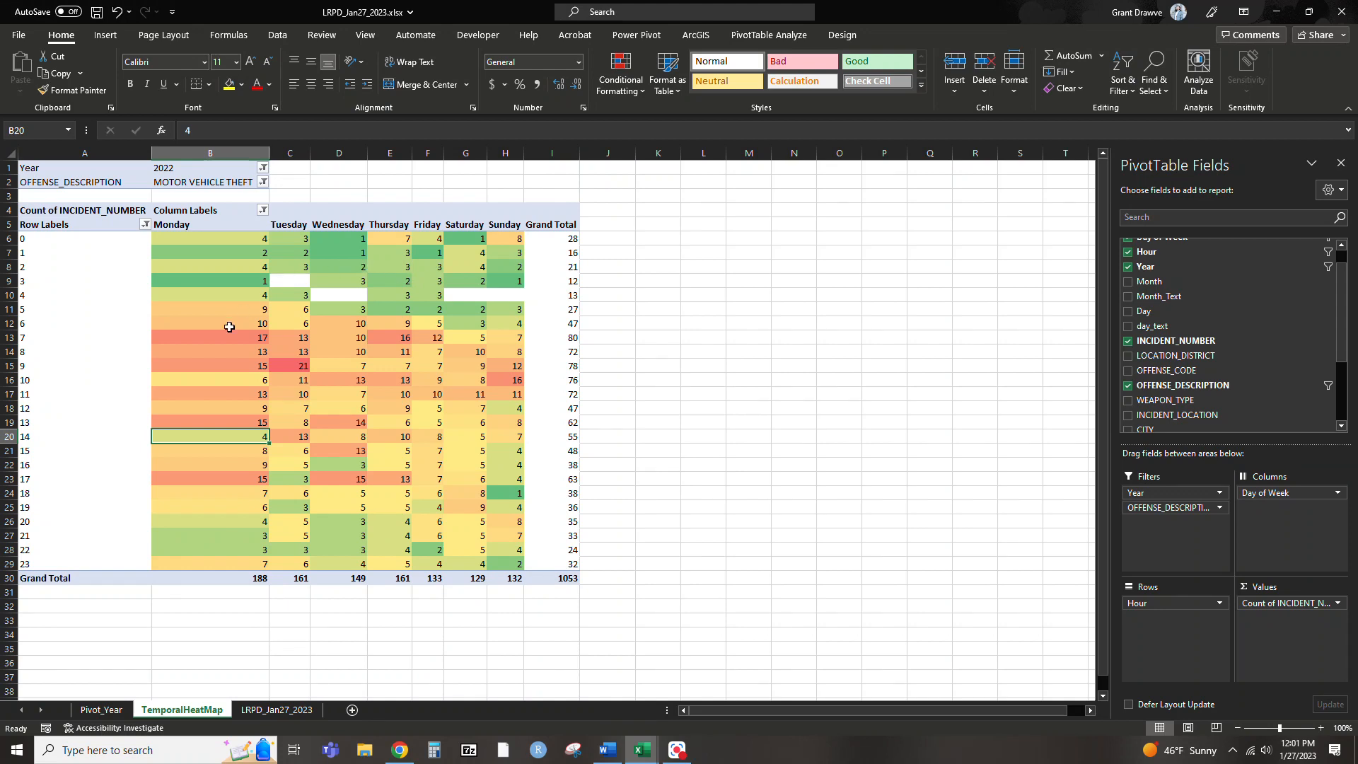
pyautogui.moveTo(269, 451)
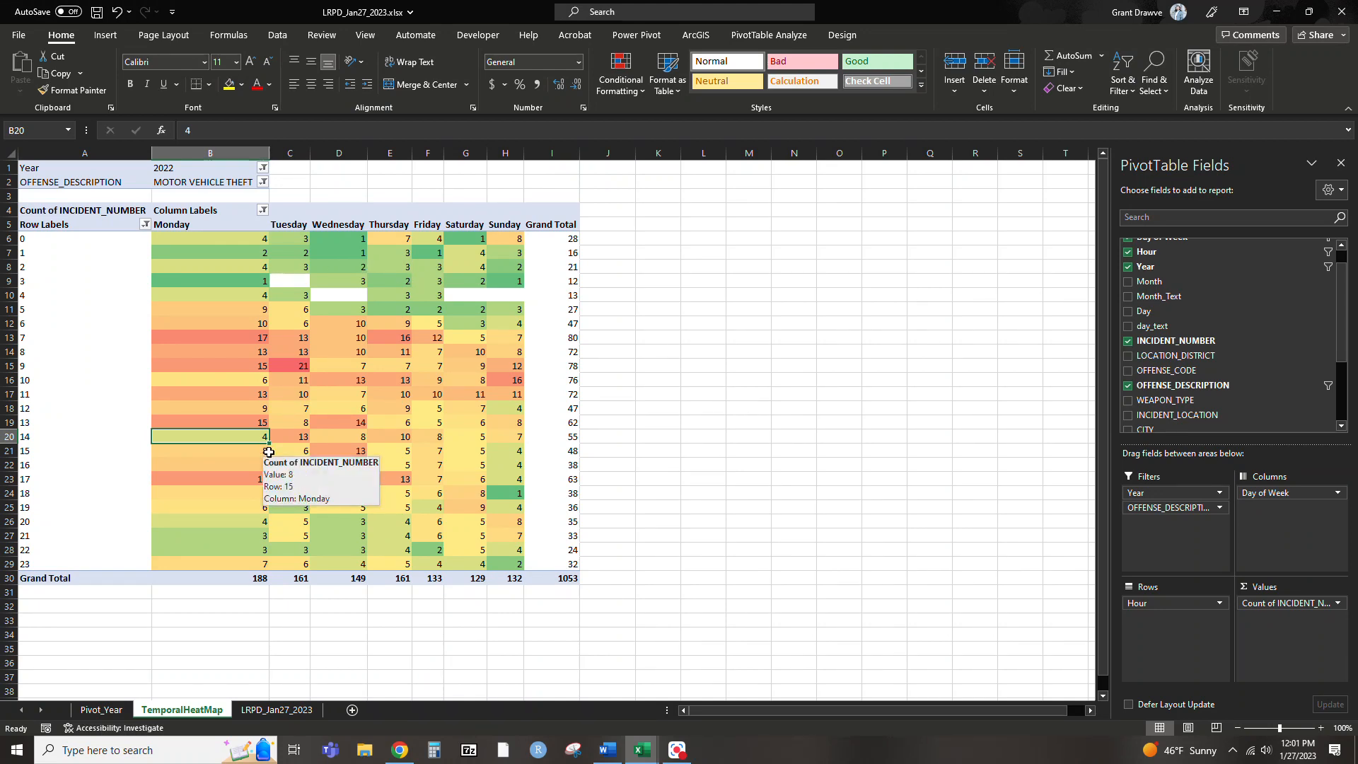
pyautogui.moveTo(216, 327)
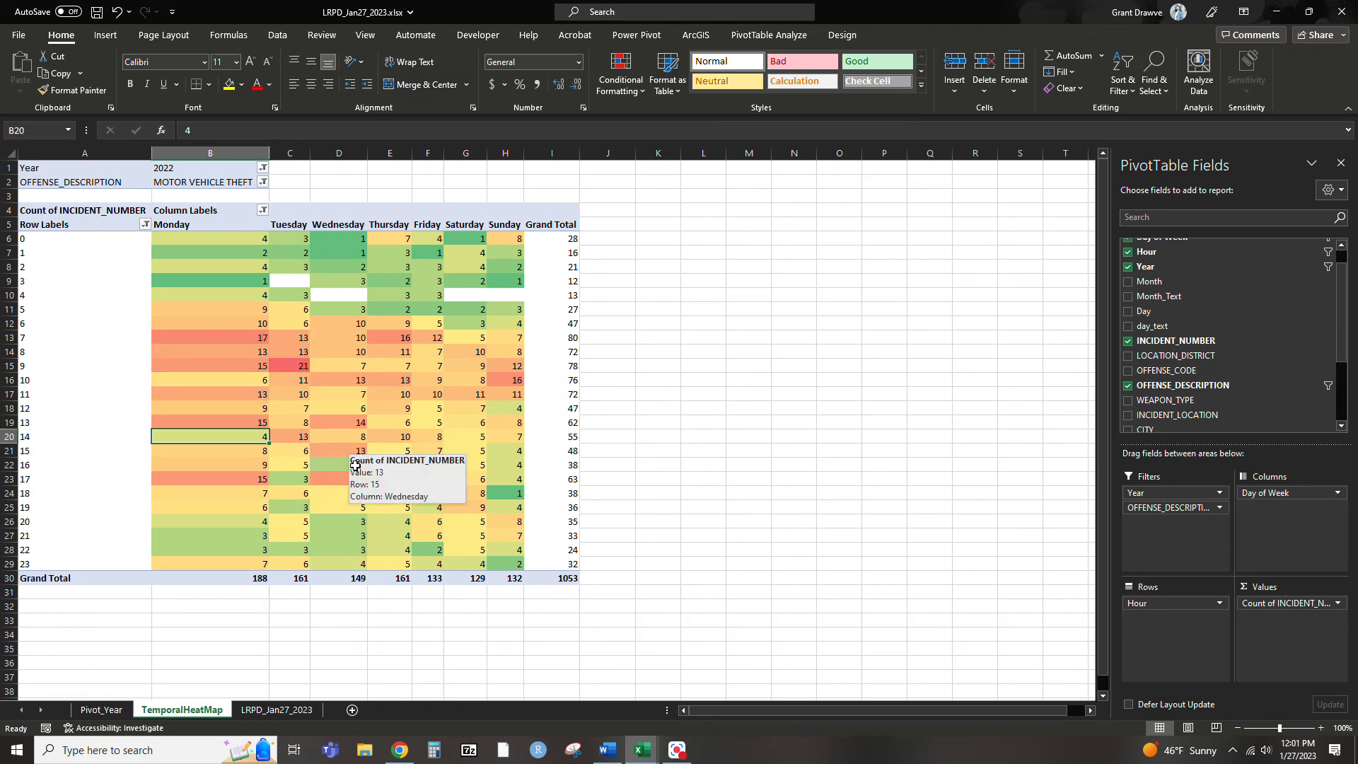
# Select the entire incident data range, headers included, on the LRPD_Jan27_2023 sheet and open it in a 3D Map
pyautogui.click(276, 710)
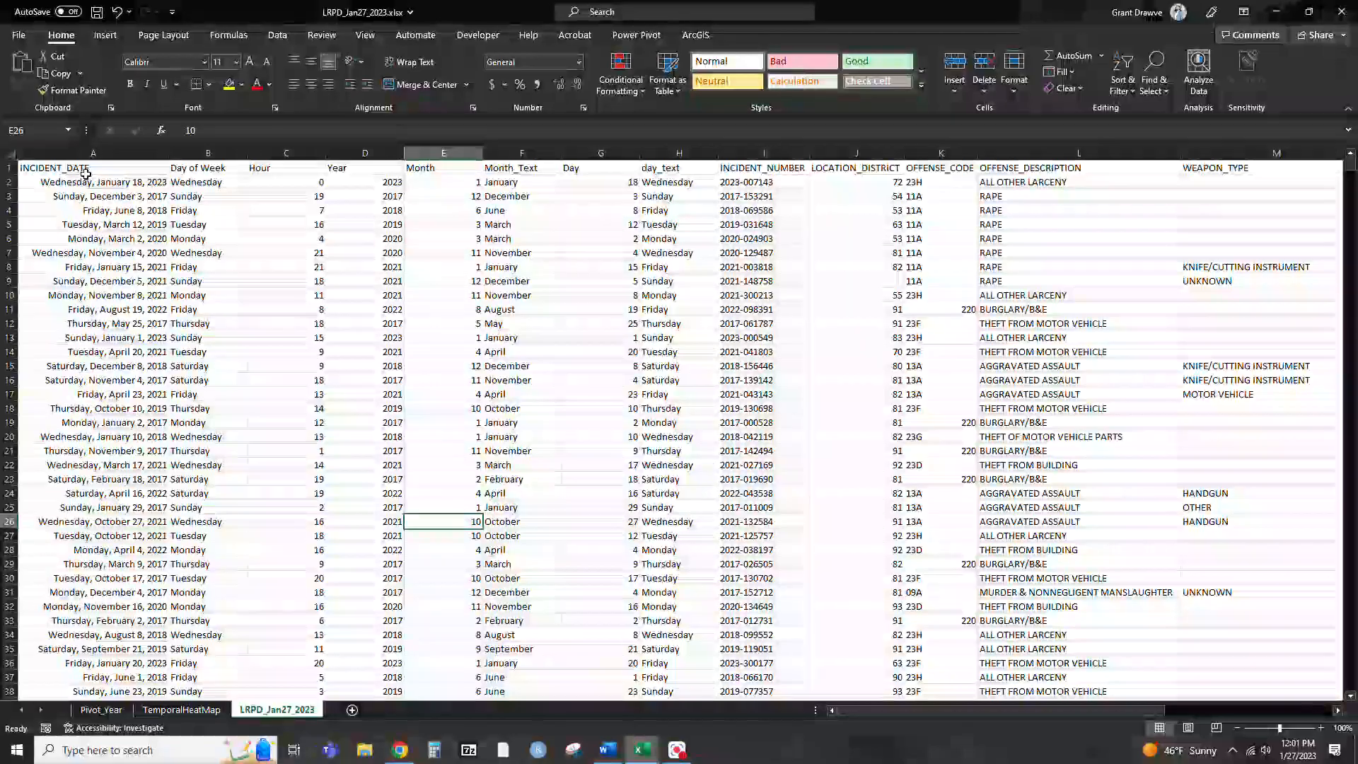
pyautogui.click(111, 171)
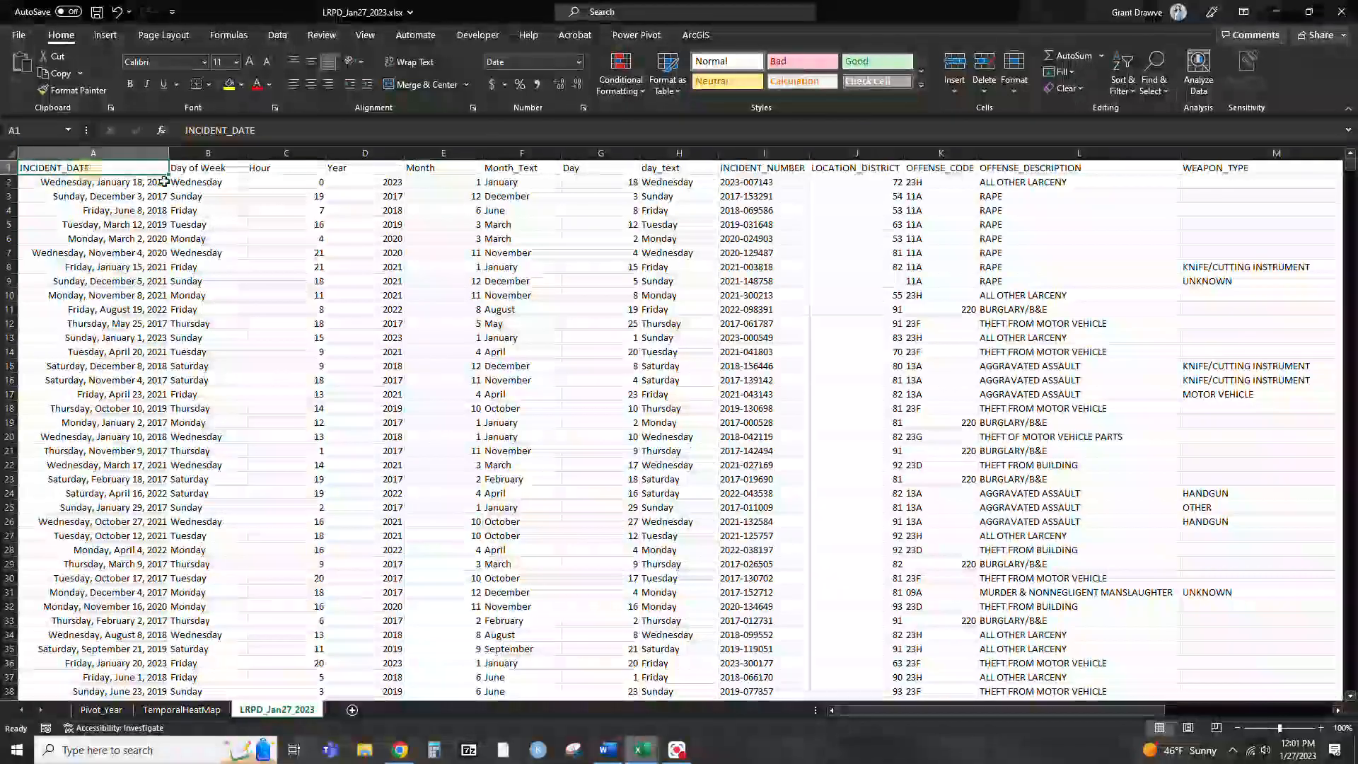
pyautogui.click(352, 281)
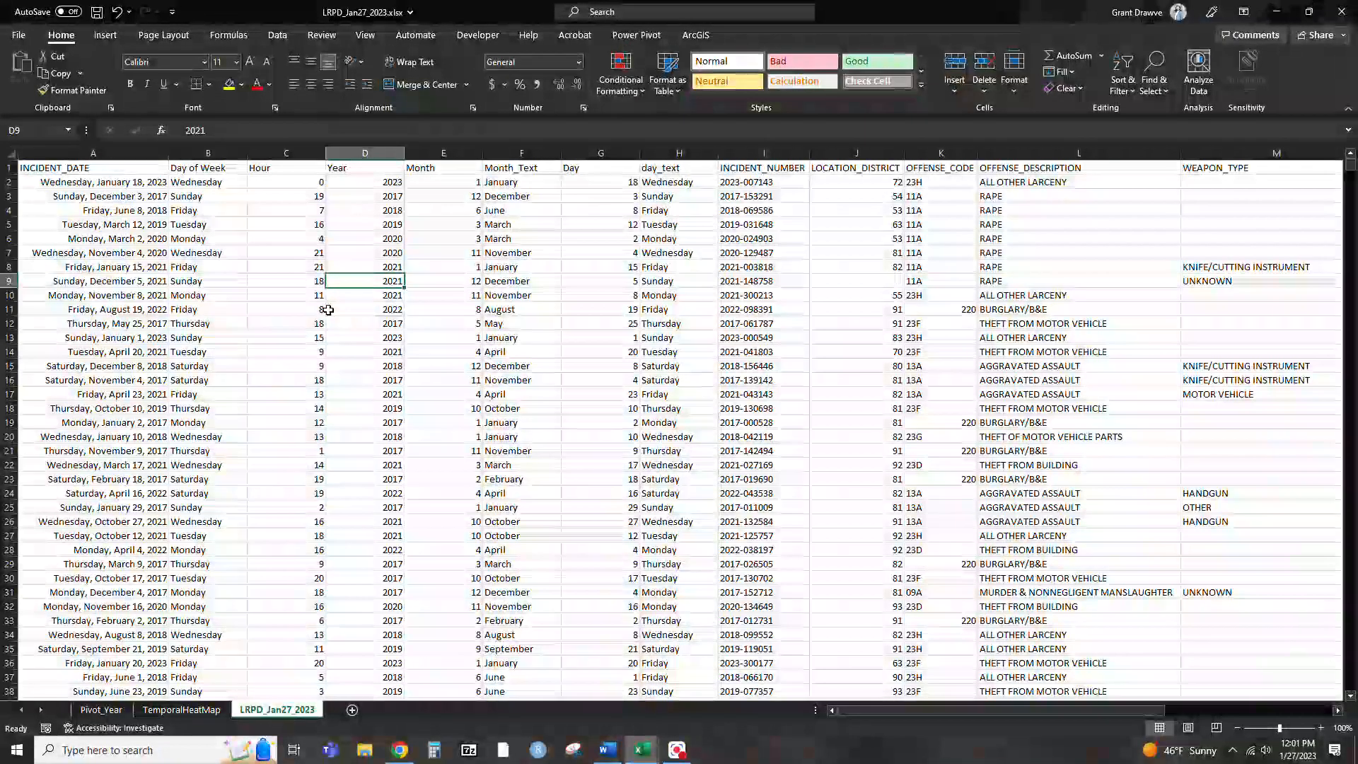
pyautogui.click(10, 160)
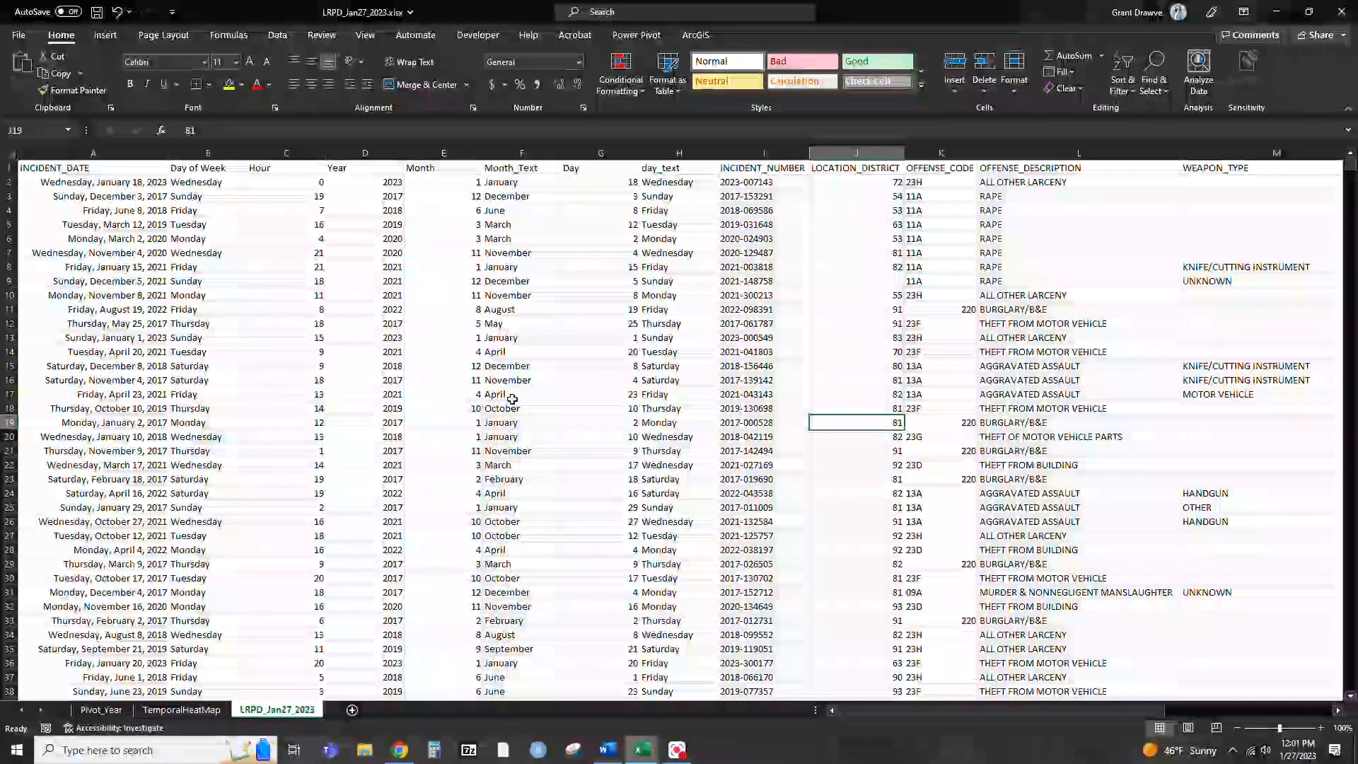
pyautogui.click(64, 167)
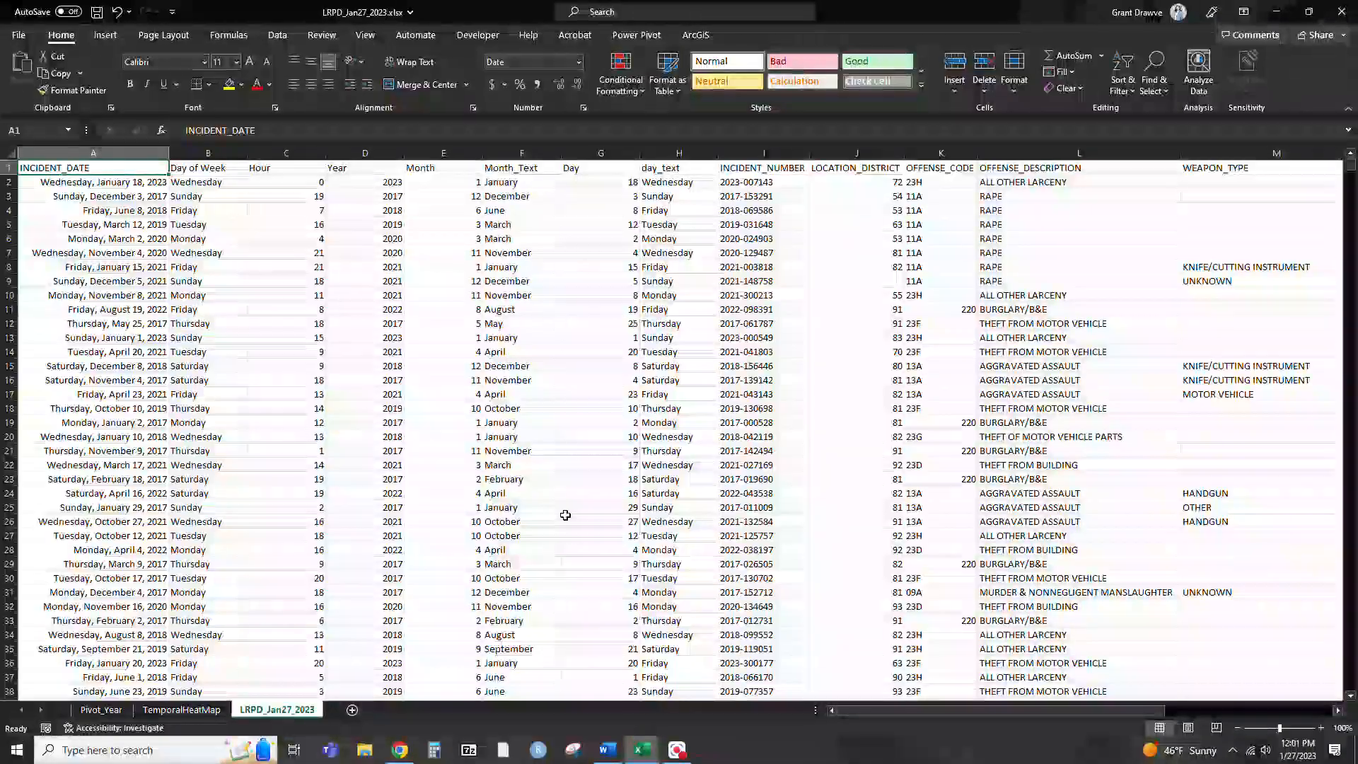
pyautogui.hotkey('ctrl', 'shift', 'Down')
pyautogui.hotkey('ctrl', 'shift', 'Right')
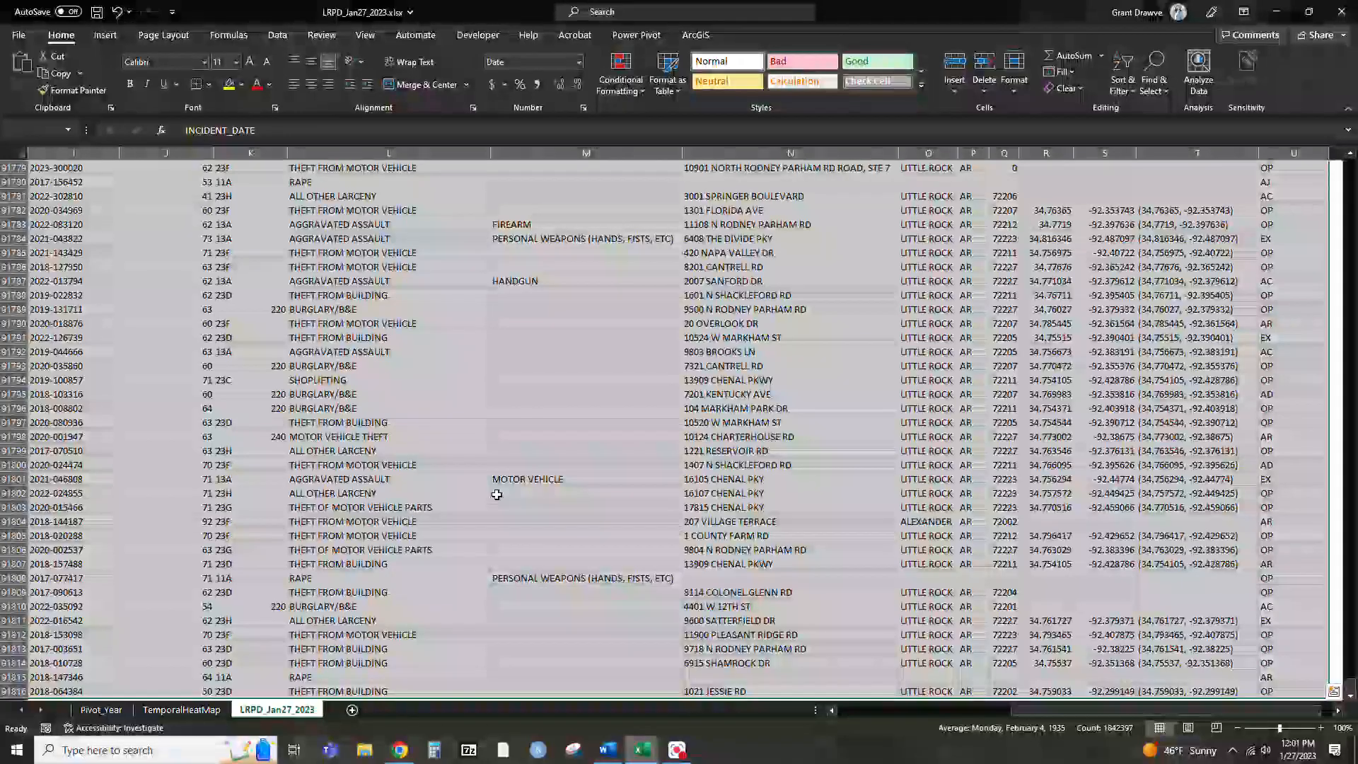
pyautogui.click(106, 35)
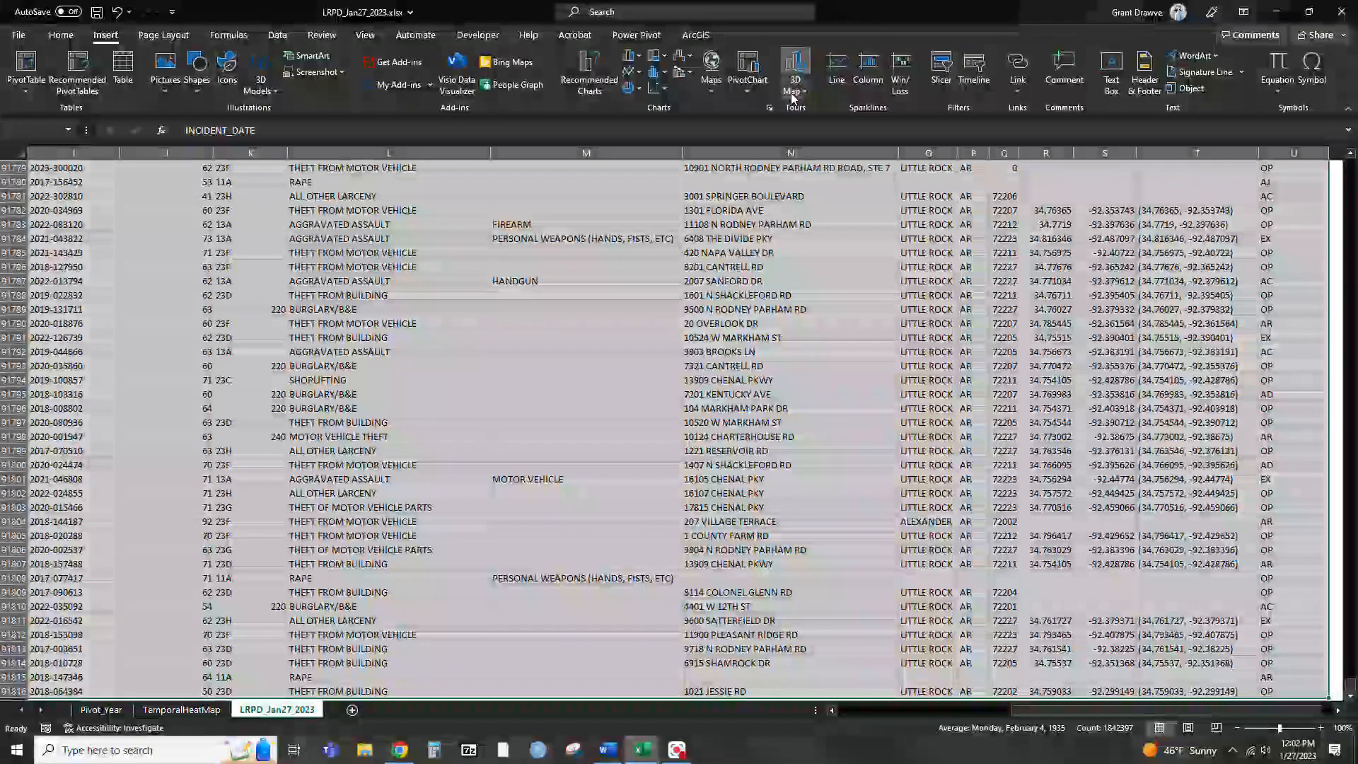
pyautogui.click(814, 112)
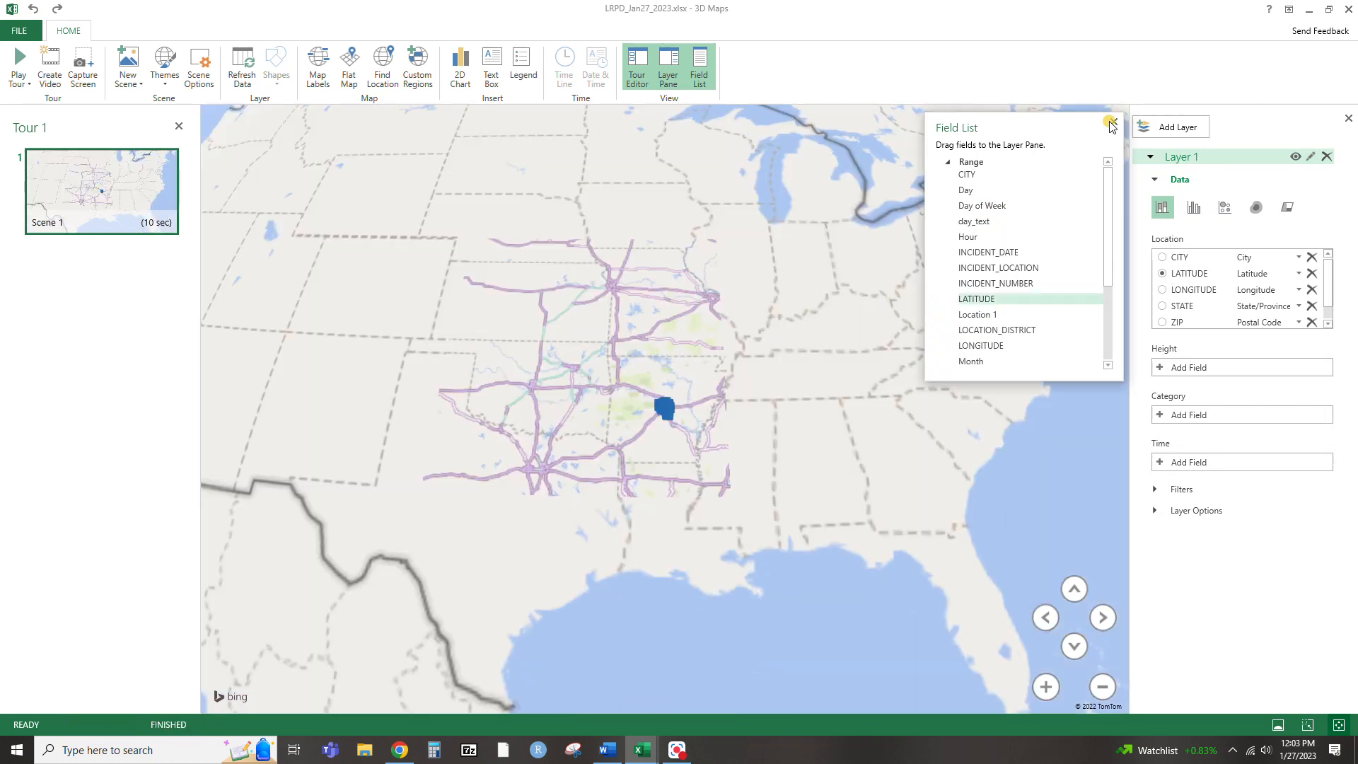
# Close the floating Field List and remove CITY, LATITUDE, LONGITUDE, STATE and ZIP from Layer 1's location fields
pyautogui.click(1114, 121)
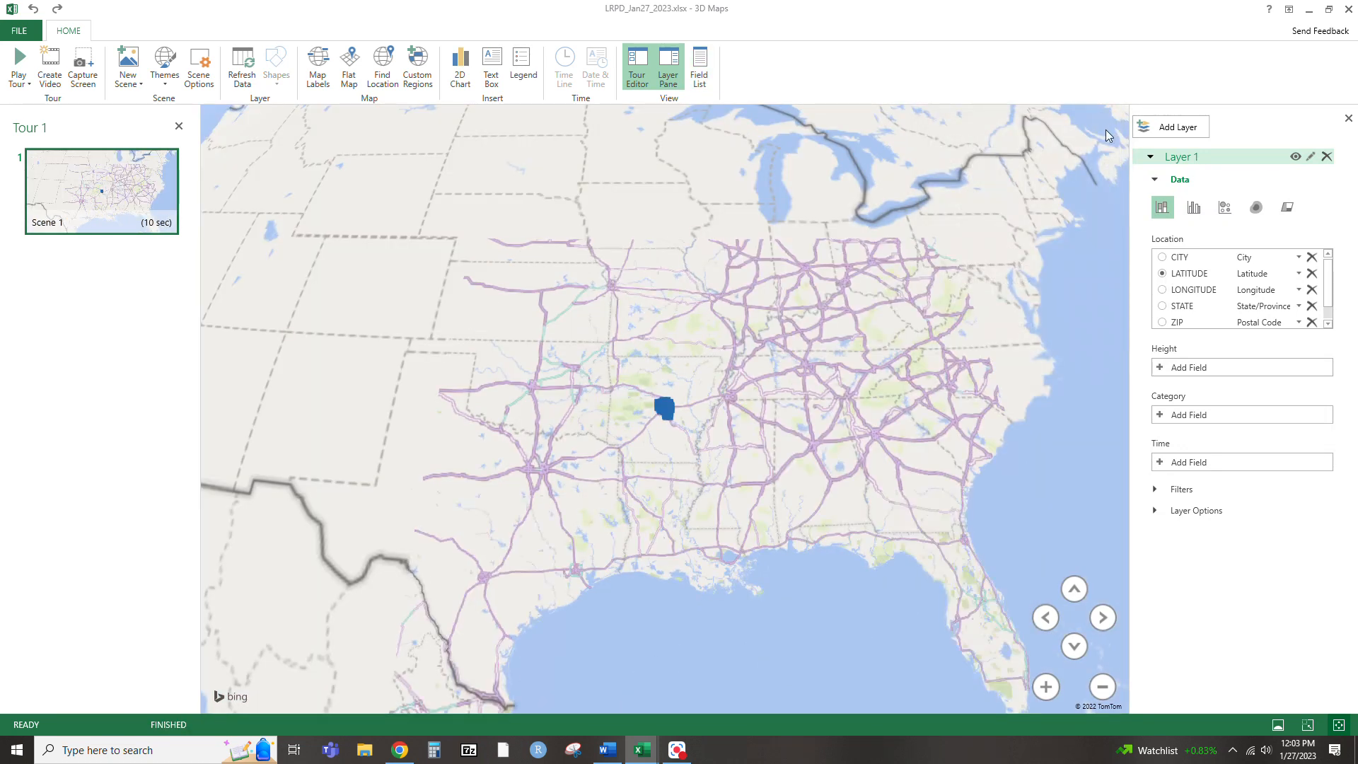
pyautogui.click(1312, 258)
pyautogui.click(1312, 258)
pyautogui.click(1309, 257)
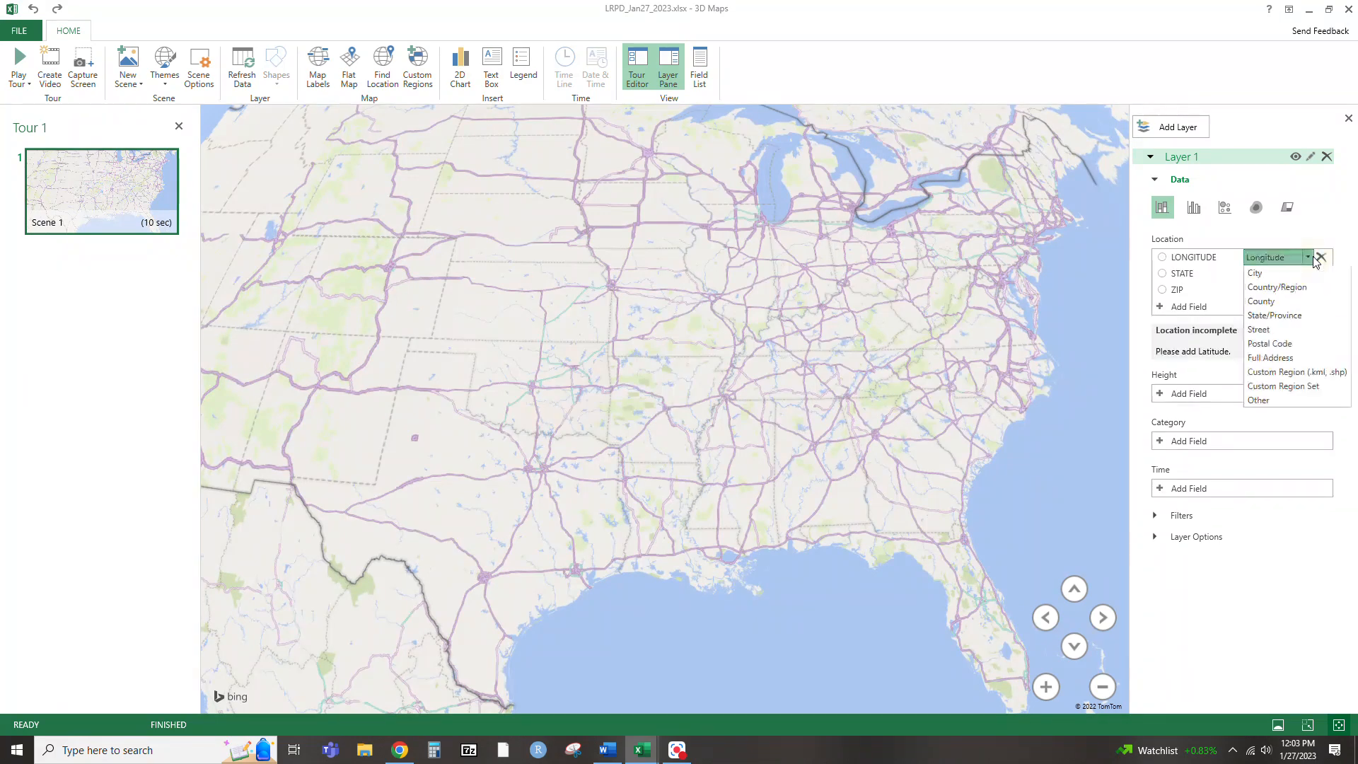
pyautogui.click(1321, 257)
pyautogui.click(1321, 258)
pyautogui.click(1321, 257)
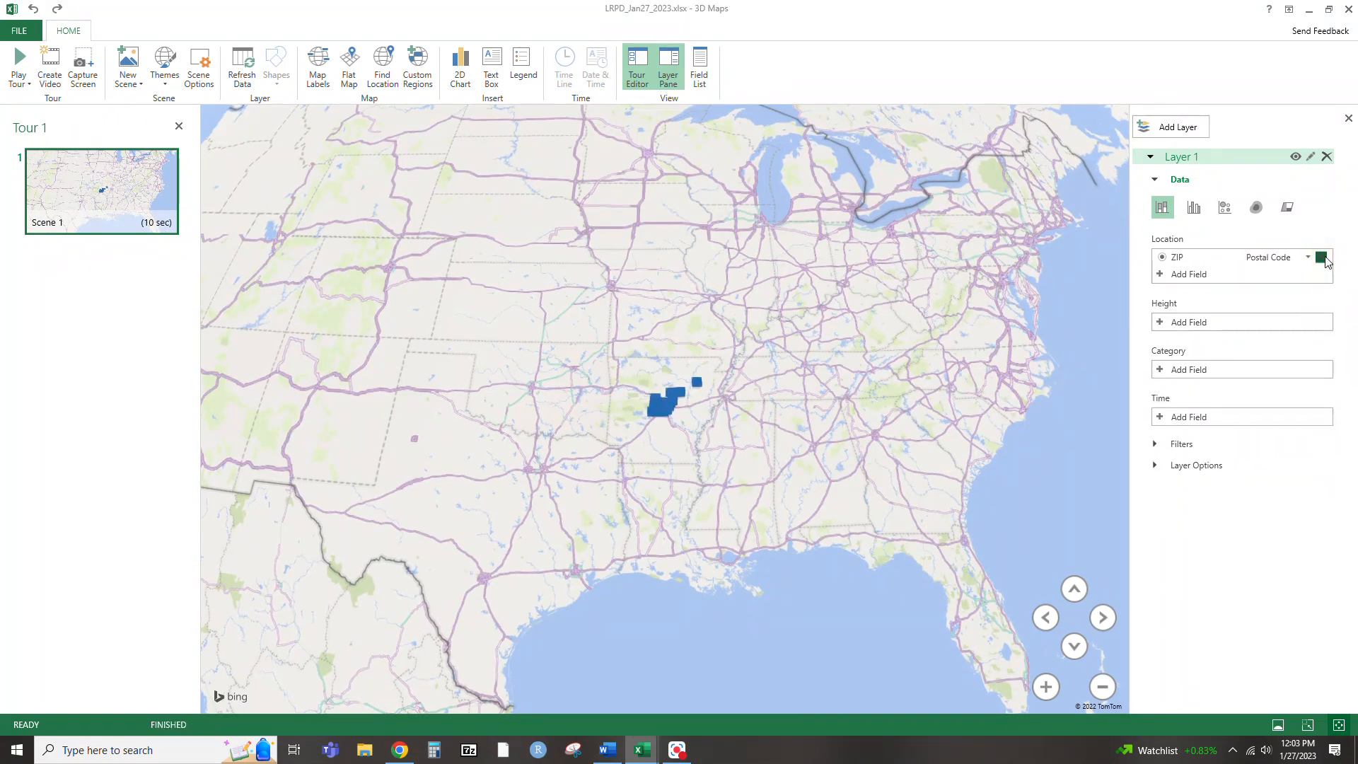
pyautogui.click(1321, 258)
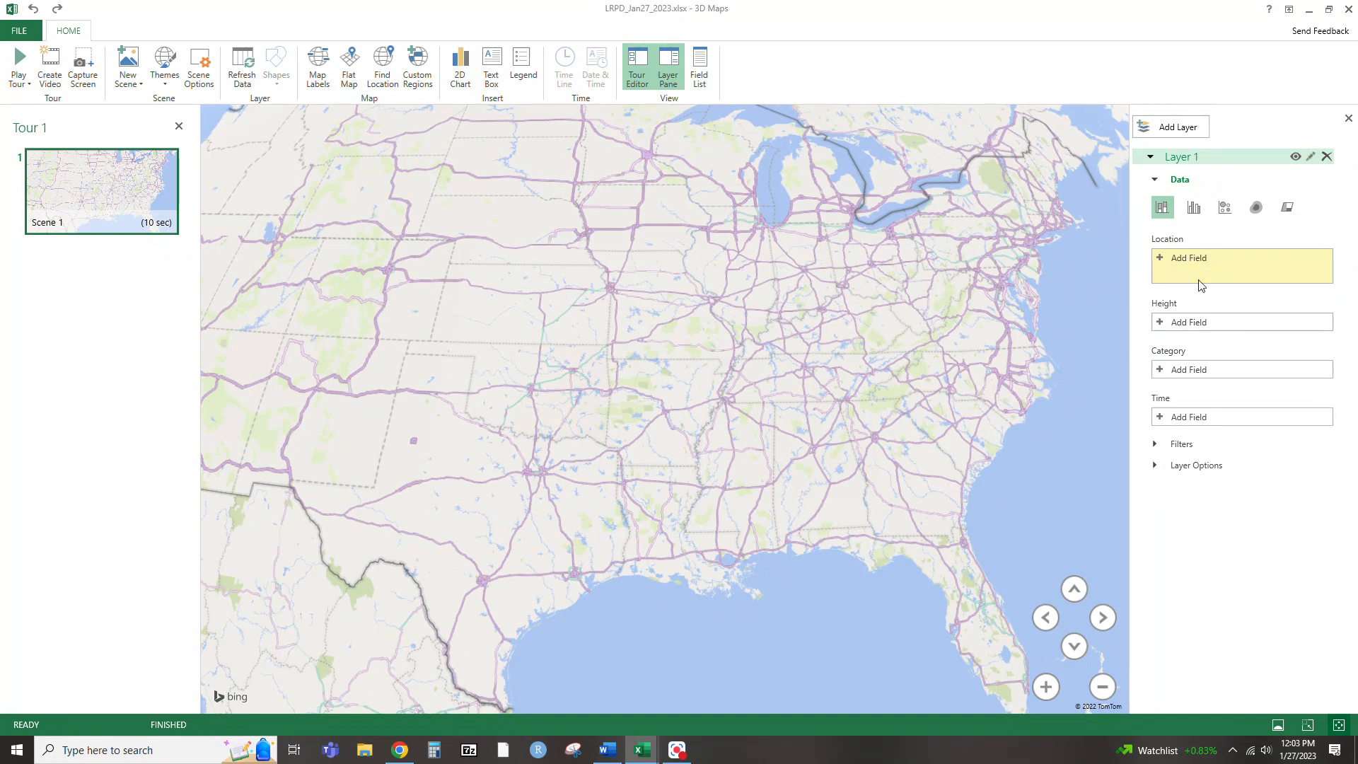
# Switch back to the LRPD_Jan27_2023.xlsx worksheet and examine the LATITUDE and LONGITUDE columns in the incident data
pyautogui.moveTo(633, 754)
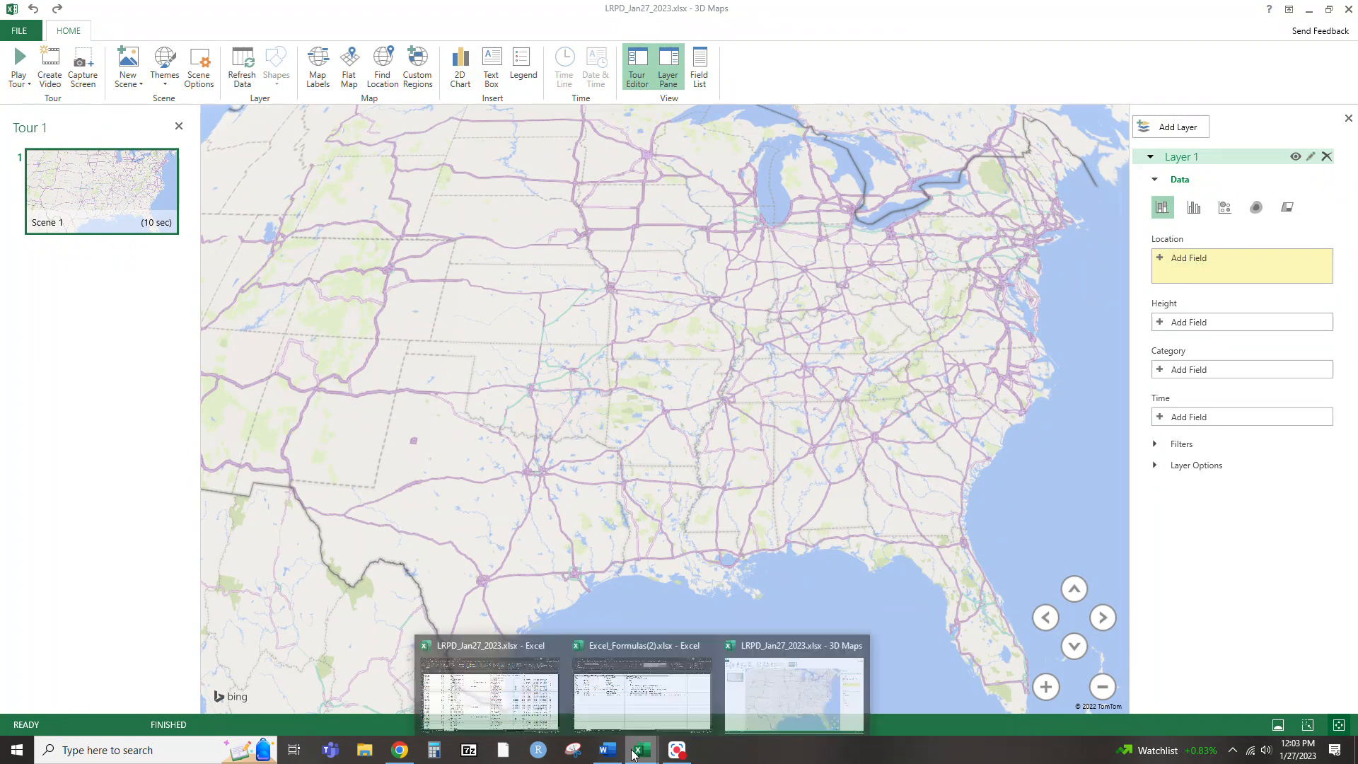
pyautogui.click(535, 703)
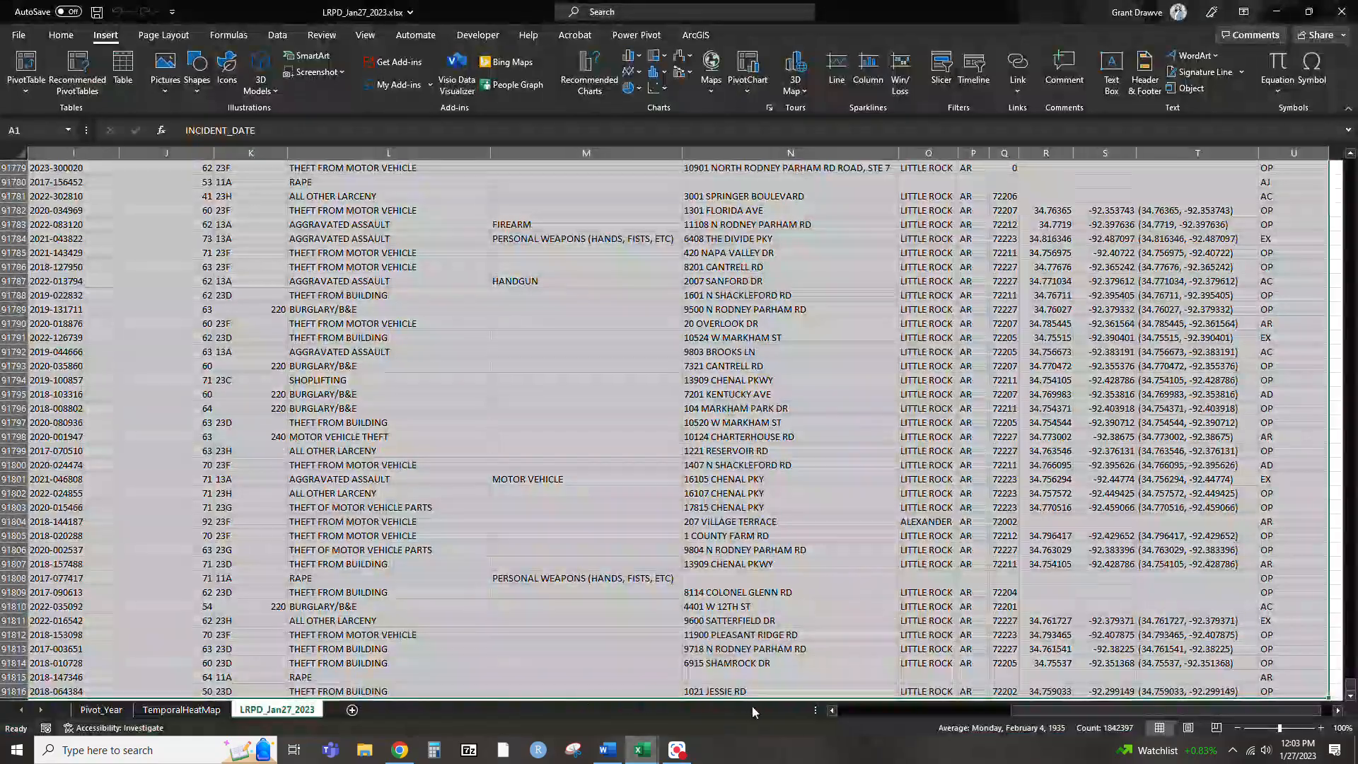
pyautogui.scroll(14, 1155, 253)
pyautogui.scroll(20, 1155, 253)
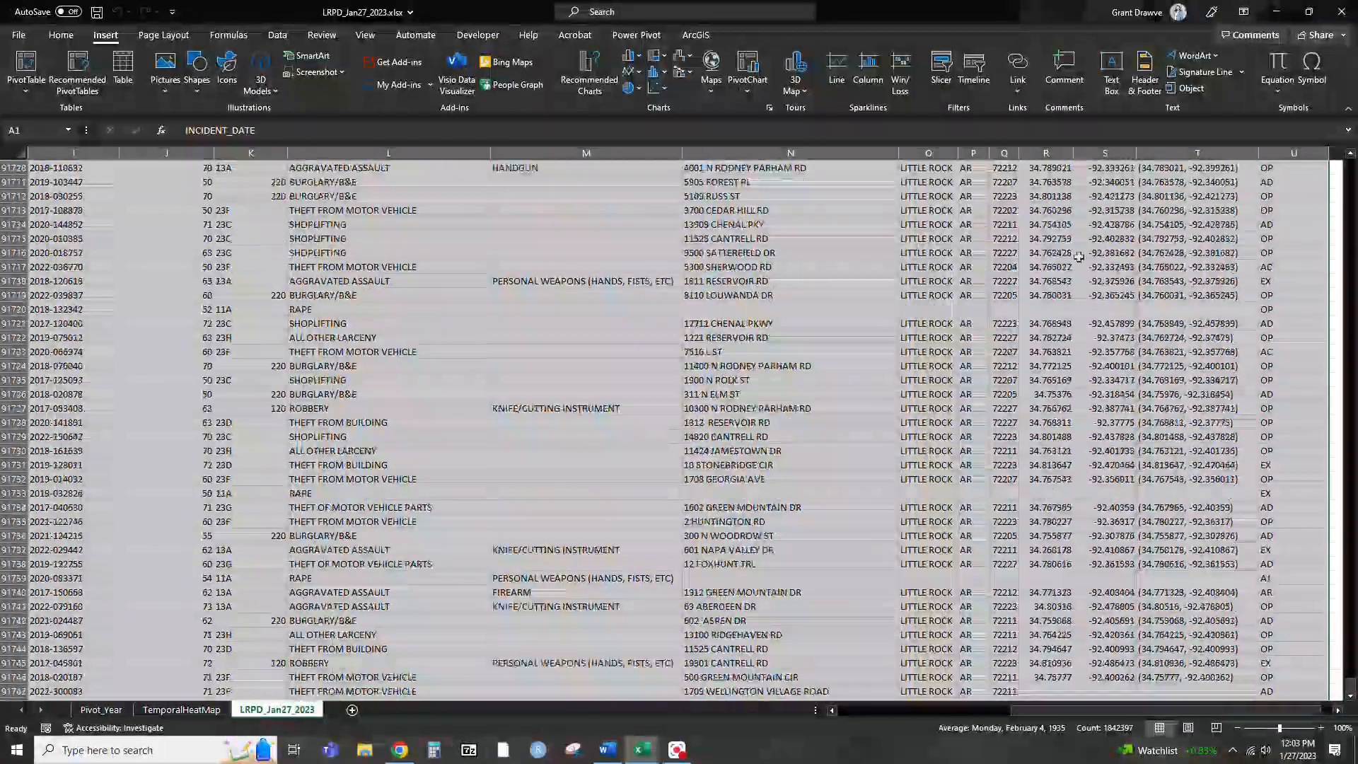
pyautogui.moveTo(1354, 665); pyautogui.dragTo(1353, 164)
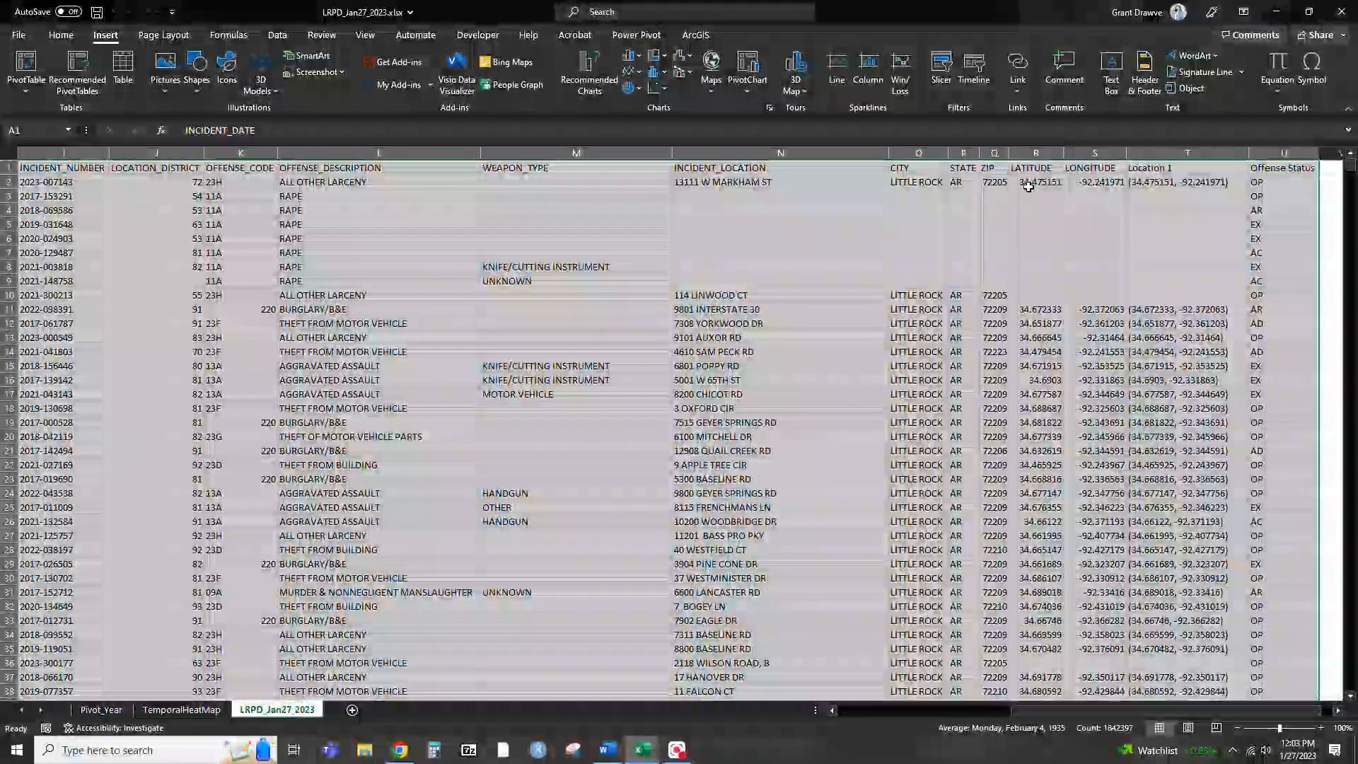
# Return to the 3D Maps window and add LATITUDE and LONGITUDE as Layer 1's location fields
pyautogui.click(1276, 12)
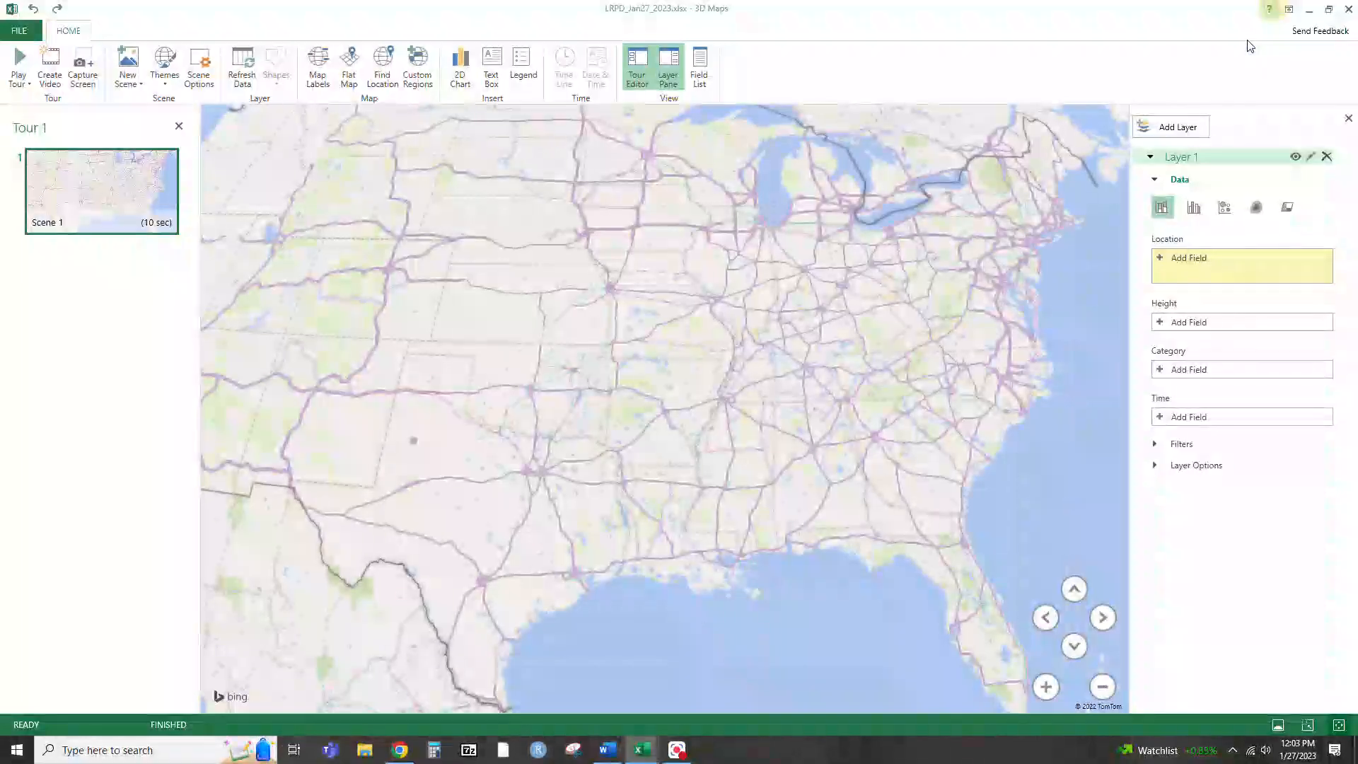
pyautogui.click(1160, 260)
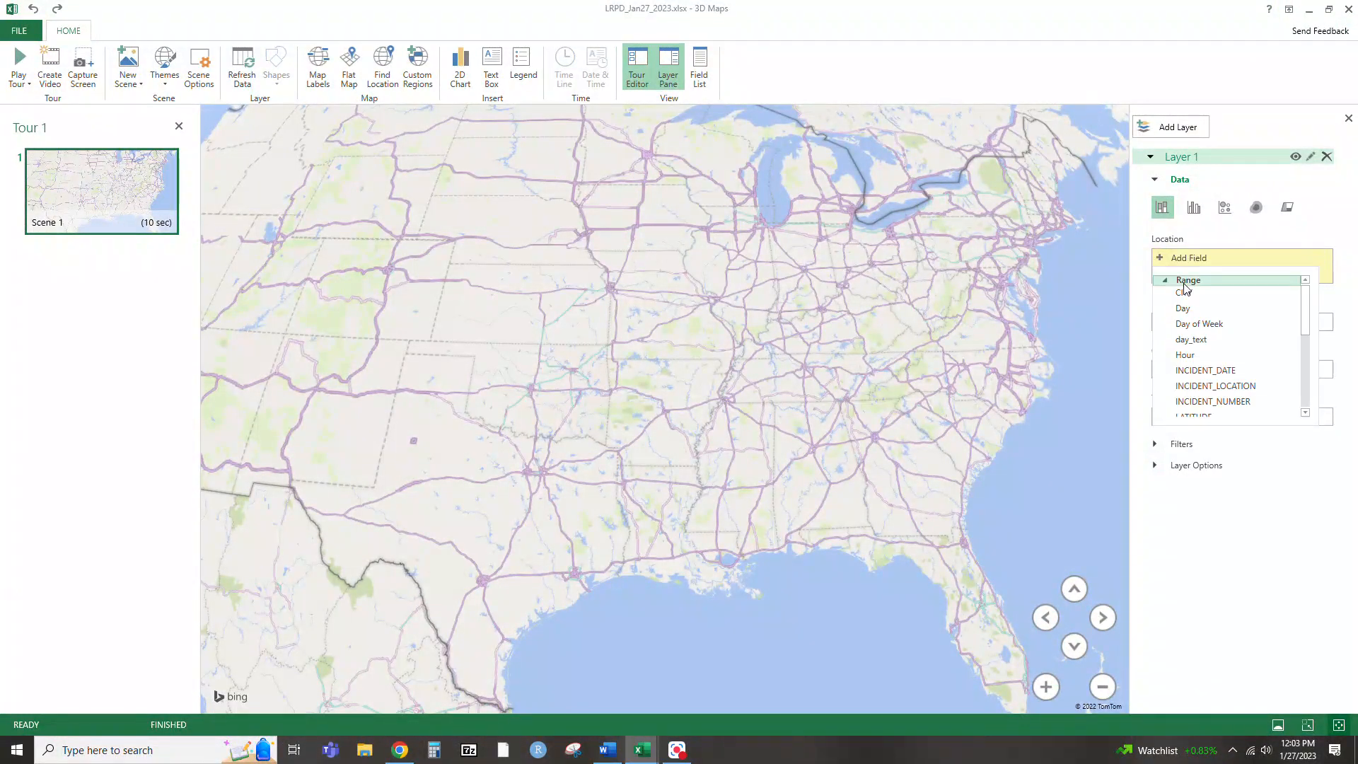
pyautogui.scroll(-3, 1206, 339)
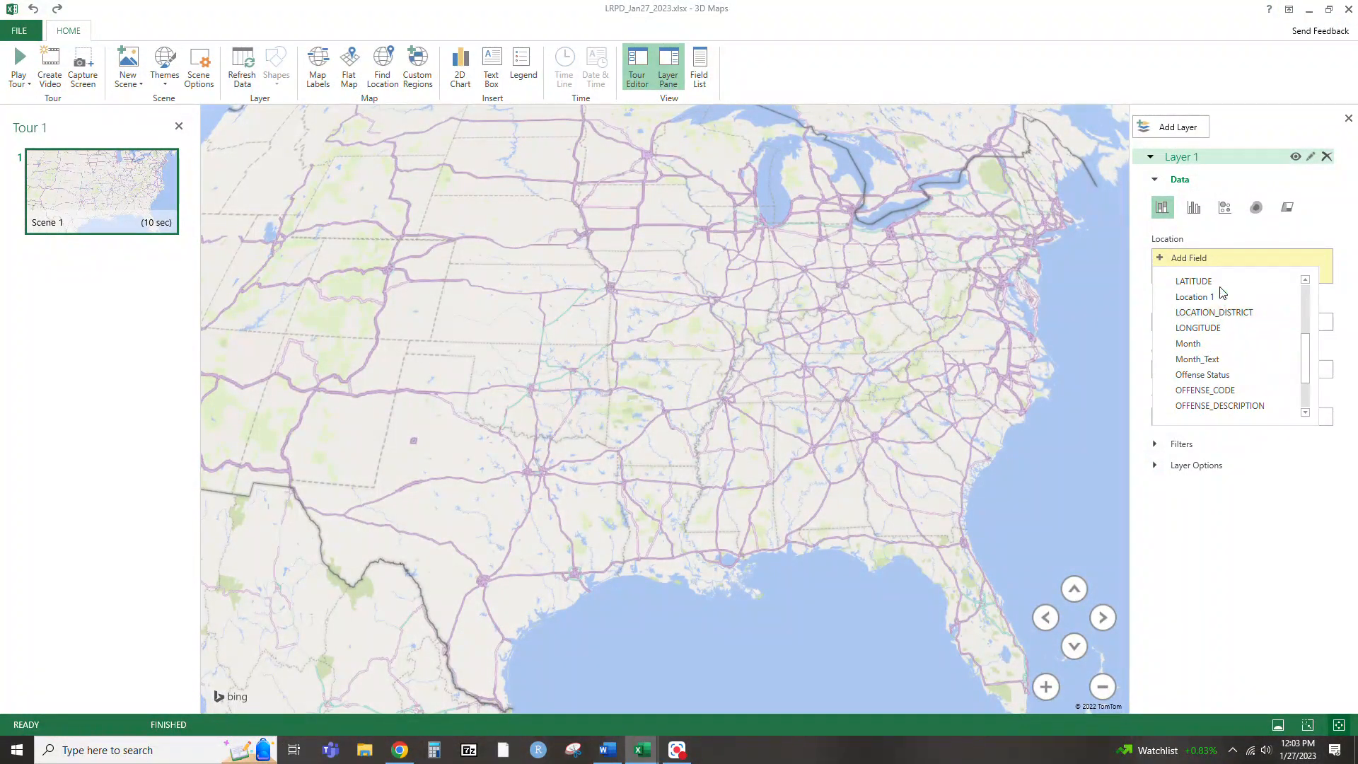
pyautogui.click(1195, 282)
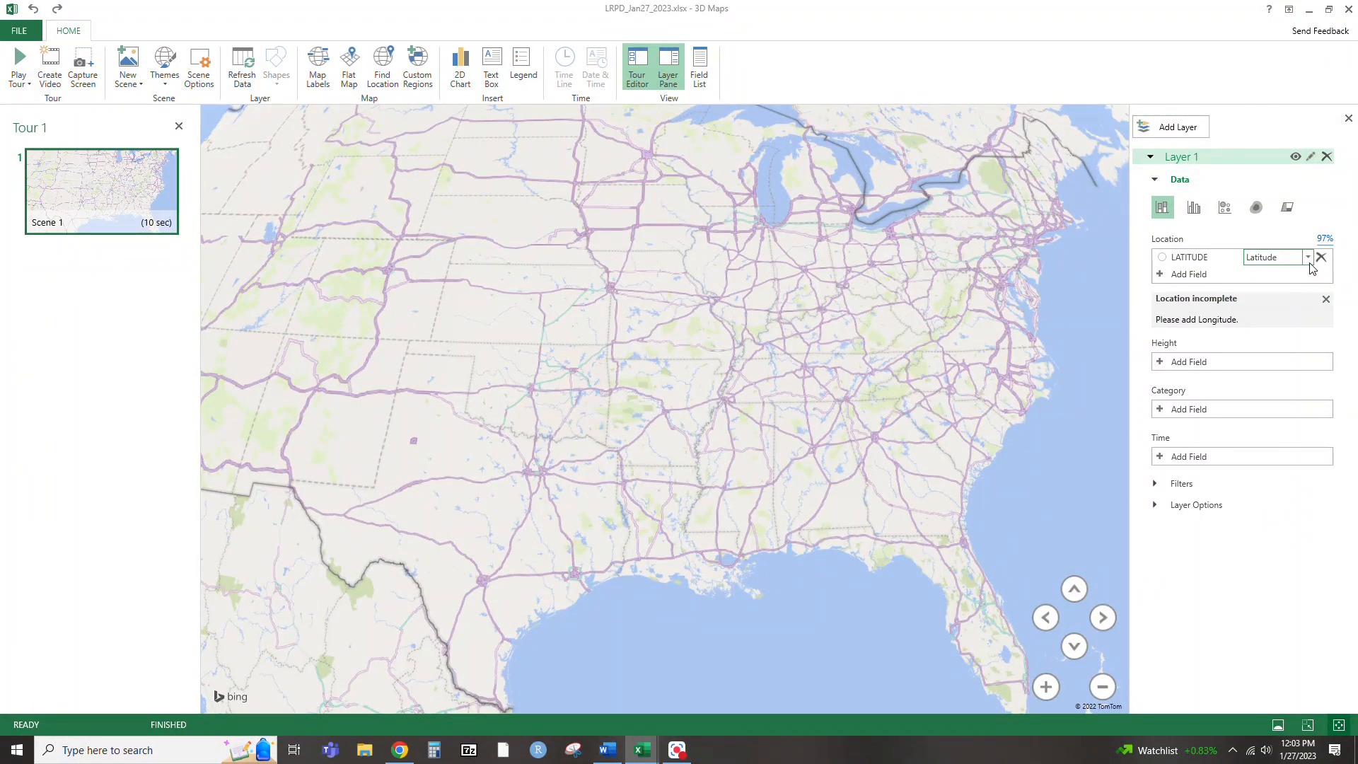
pyautogui.click(1309, 259)
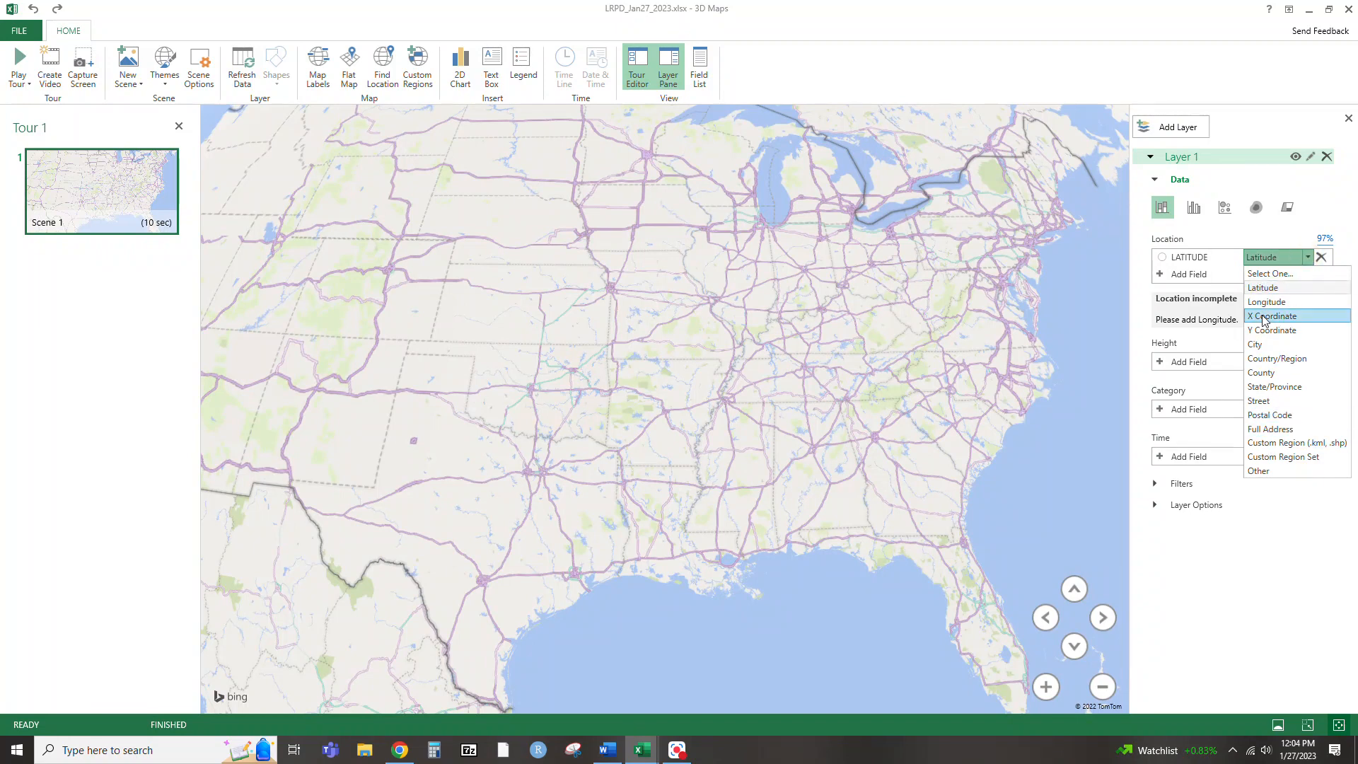
pyautogui.click(1161, 276)
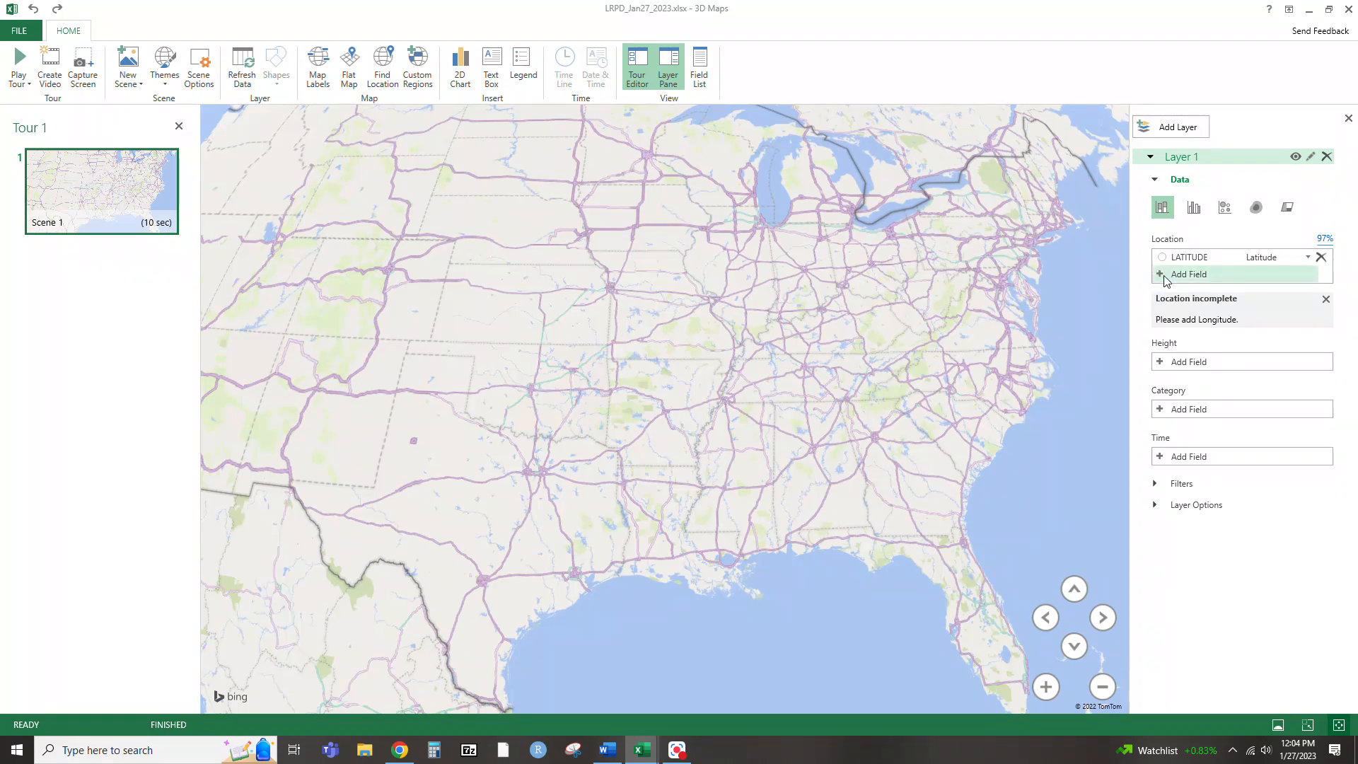
pyautogui.click(1163, 275)
pyautogui.scroll(-3, 1198, 360)
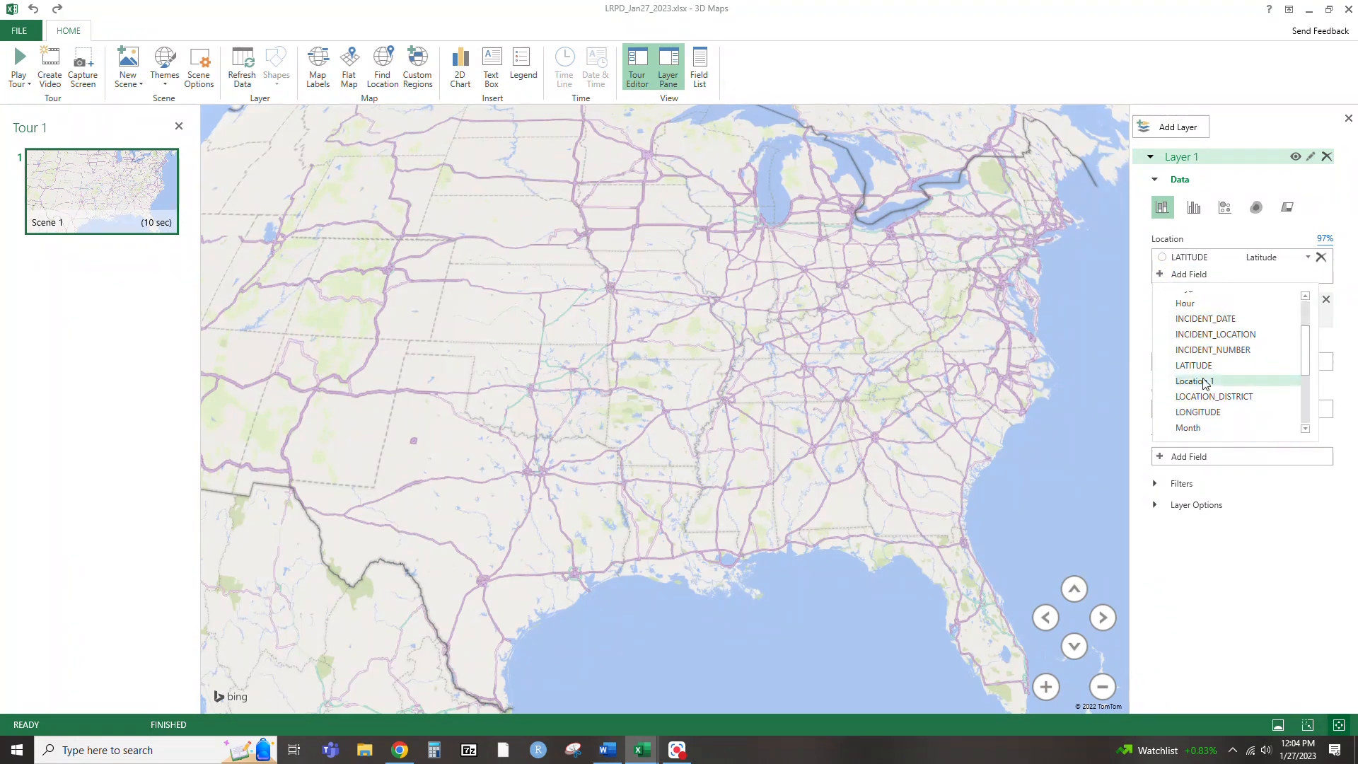
pyautogui.click(1207, 418)
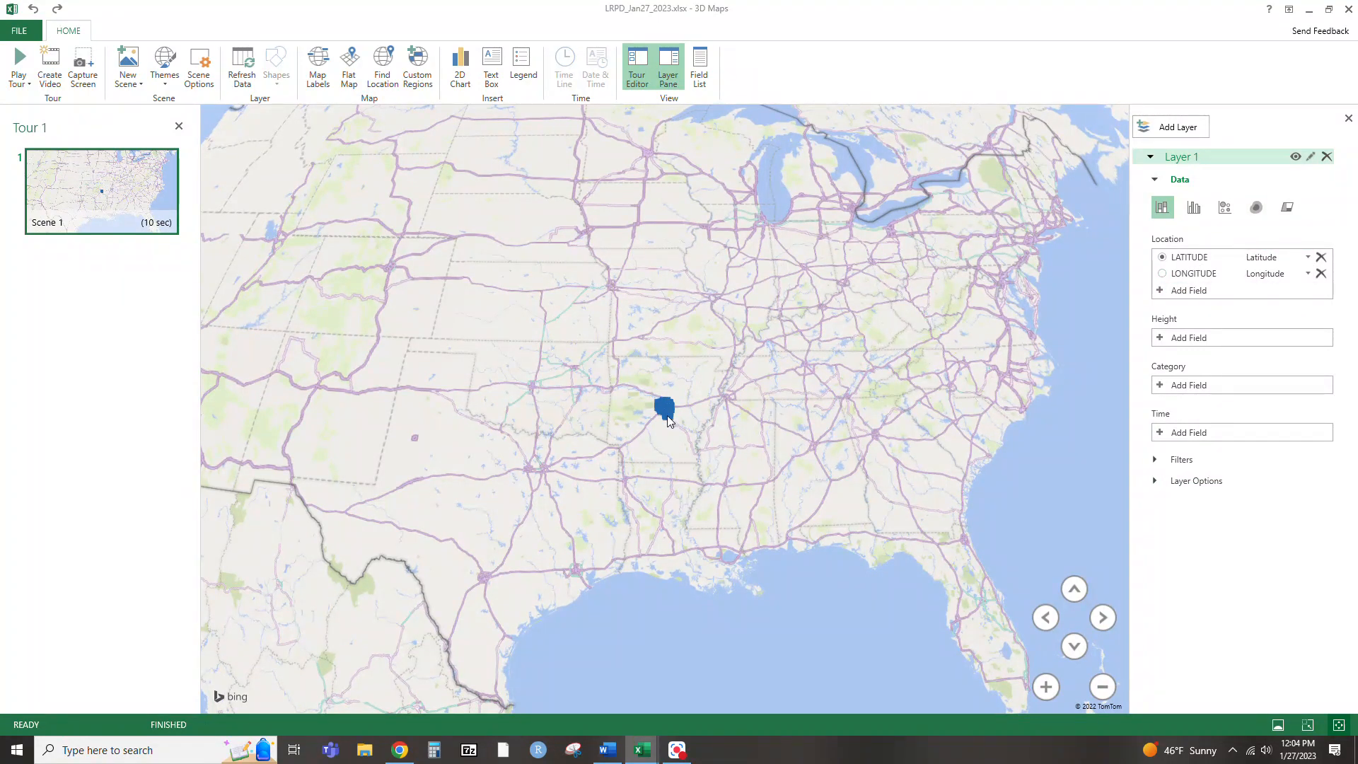
# Show the map flat with map labels and frame the incident points around Little Rock, Arkansas
pyautogui.click(319, 71)
pyautogui.scroll(3, 669, 432)
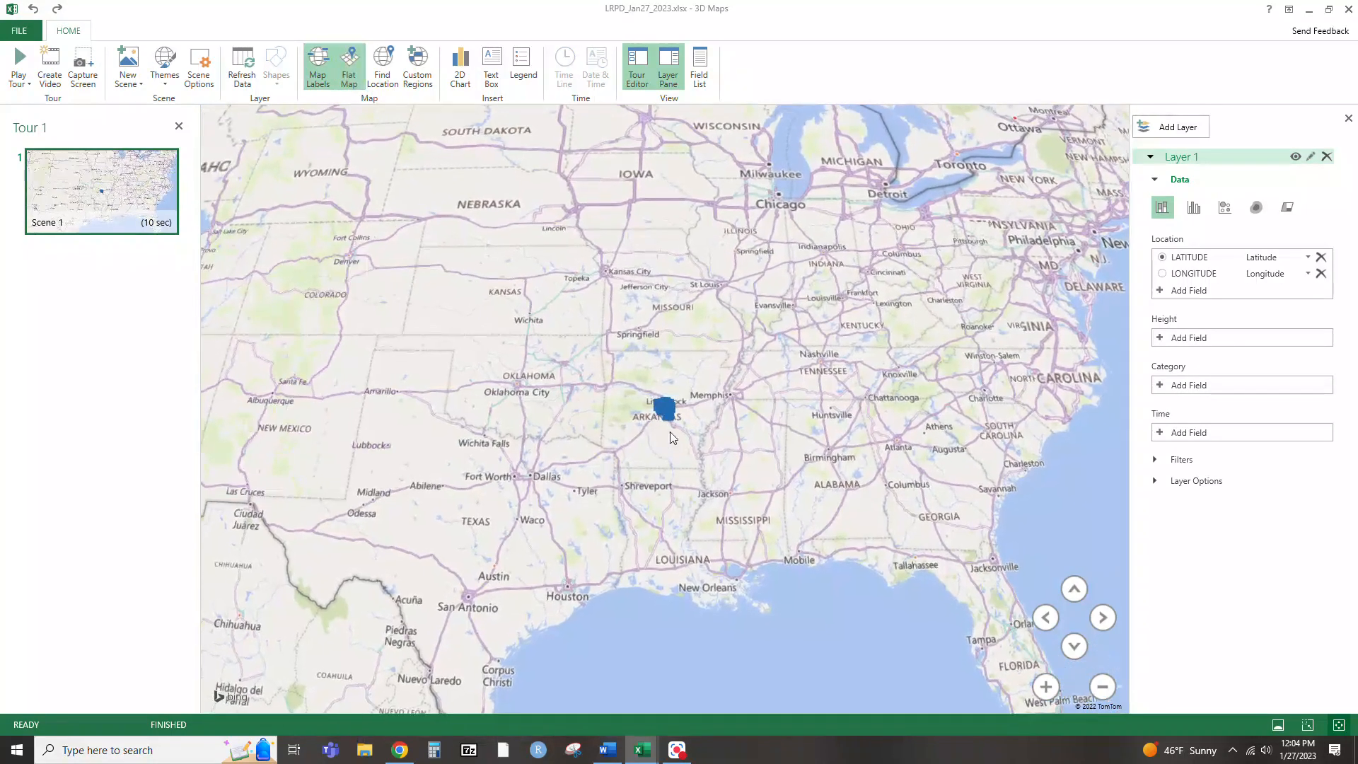
pyautogui.scroll(5, 667, 402)
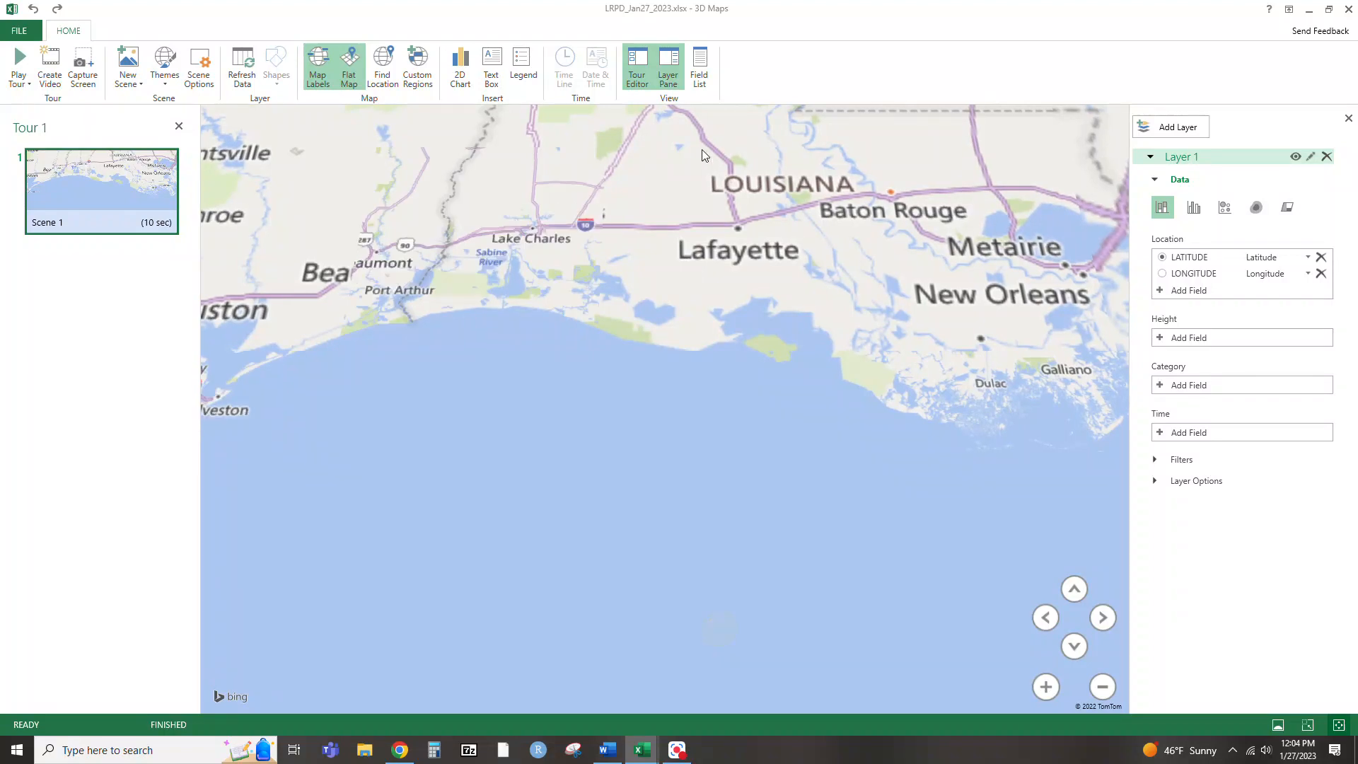
pyautogui.moveTo(702, 156); pyautogui.dragTo(728, 525)
pyautogui.moveTo(675, 164); pyautogui.dragTo(682, 530)
pyautogui.moveTo(648, 209); pyautogui.dragTo(639, 567)
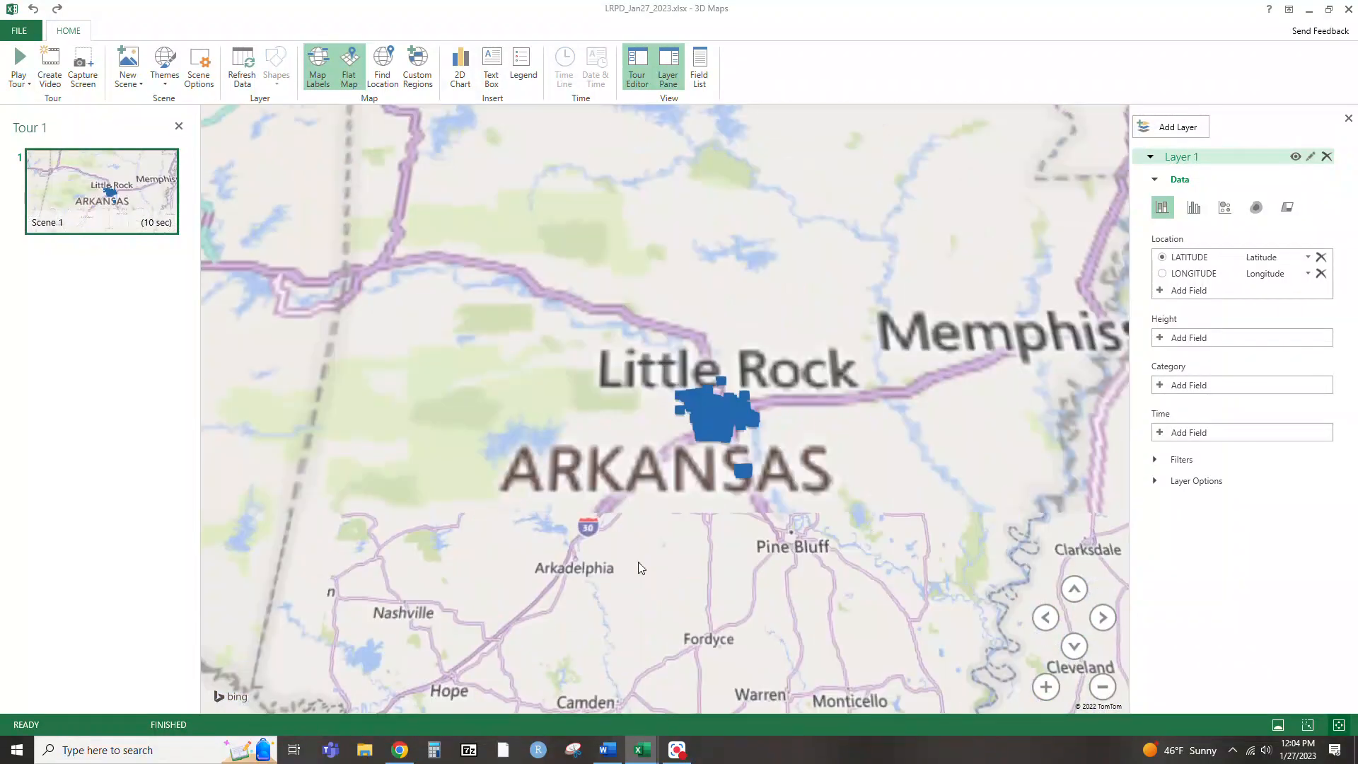
pyautogui.scroll(5, 643, 591)
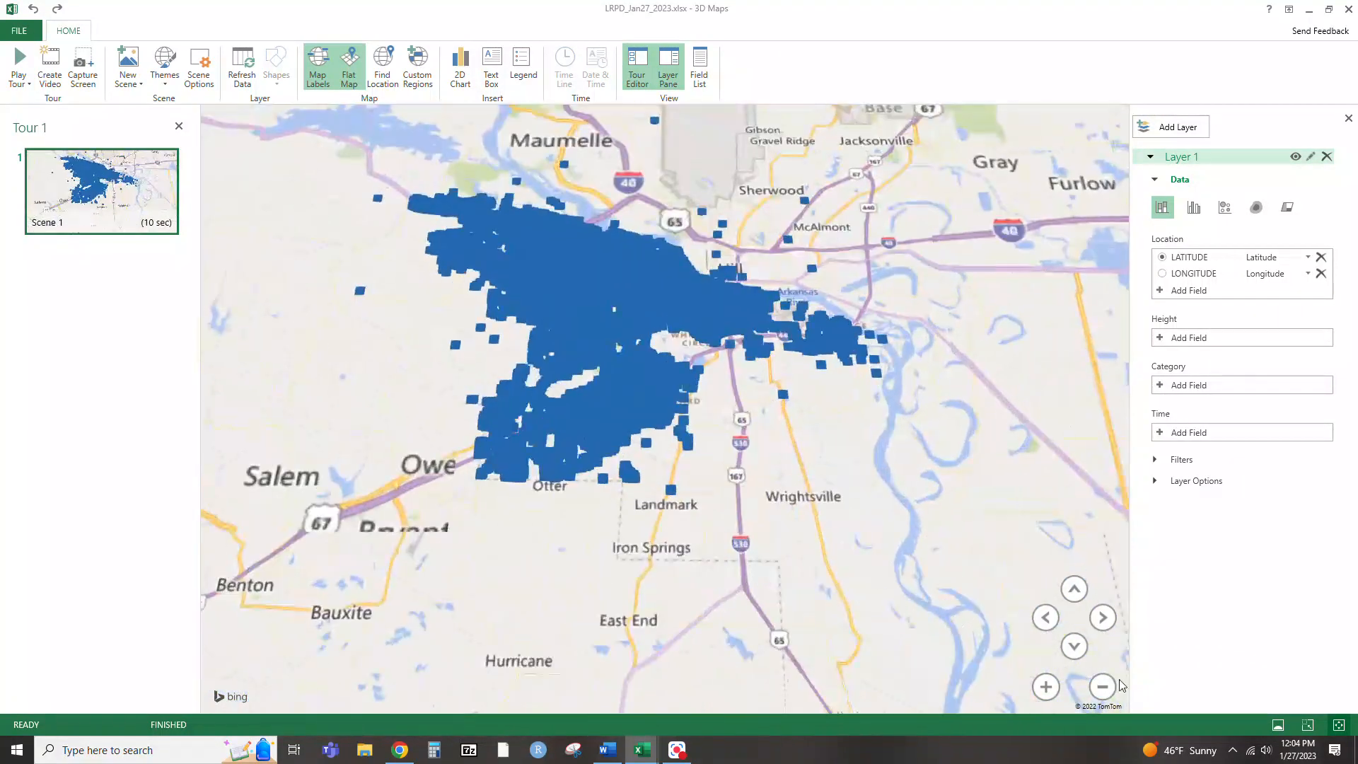
pyautogui.click(1073, 588)
pyautogui.moveTo(639, 315); pyautogui.dragTo(718, 404)
pyautogui.moveTo(718, 404)
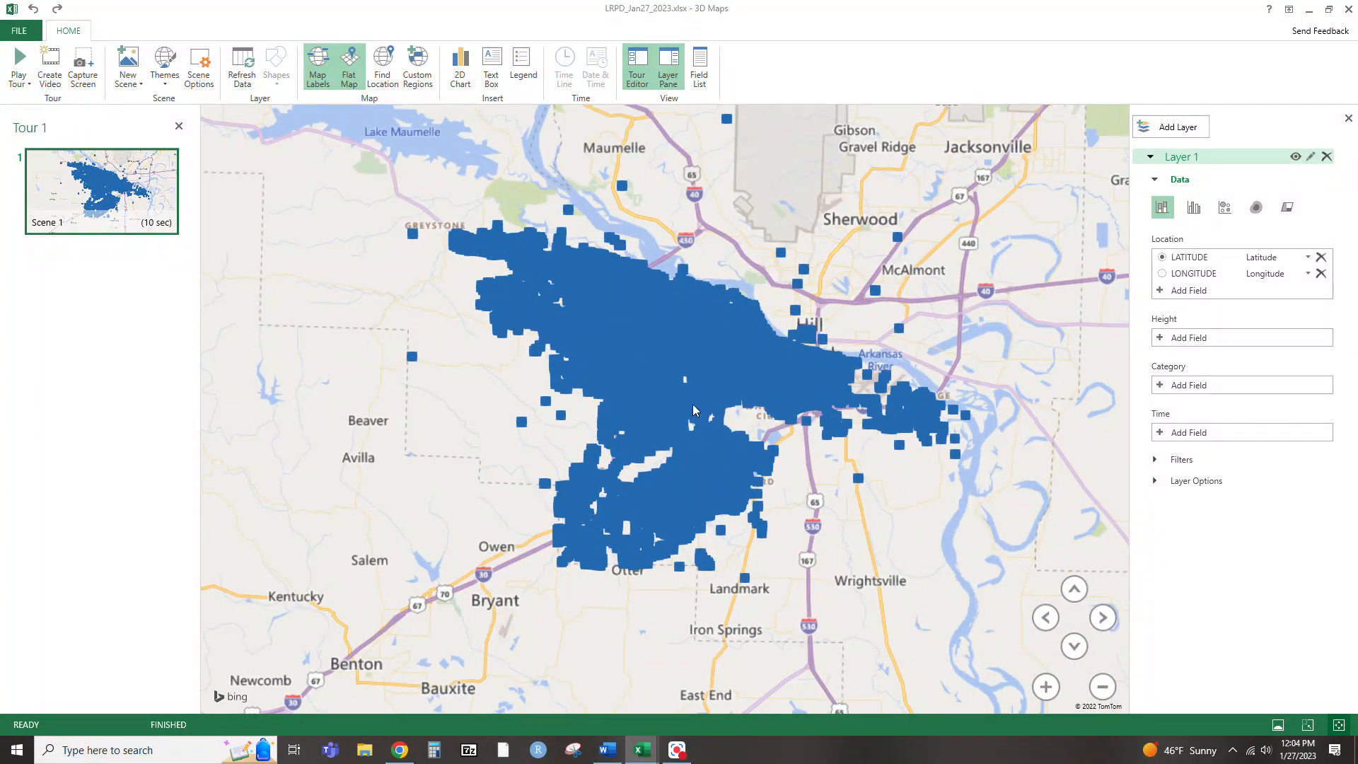
# Add INCIDENT_DATE as Layer 1's time field and change the layer's visualization to a heat map
pyautogui.click(1171, 433)
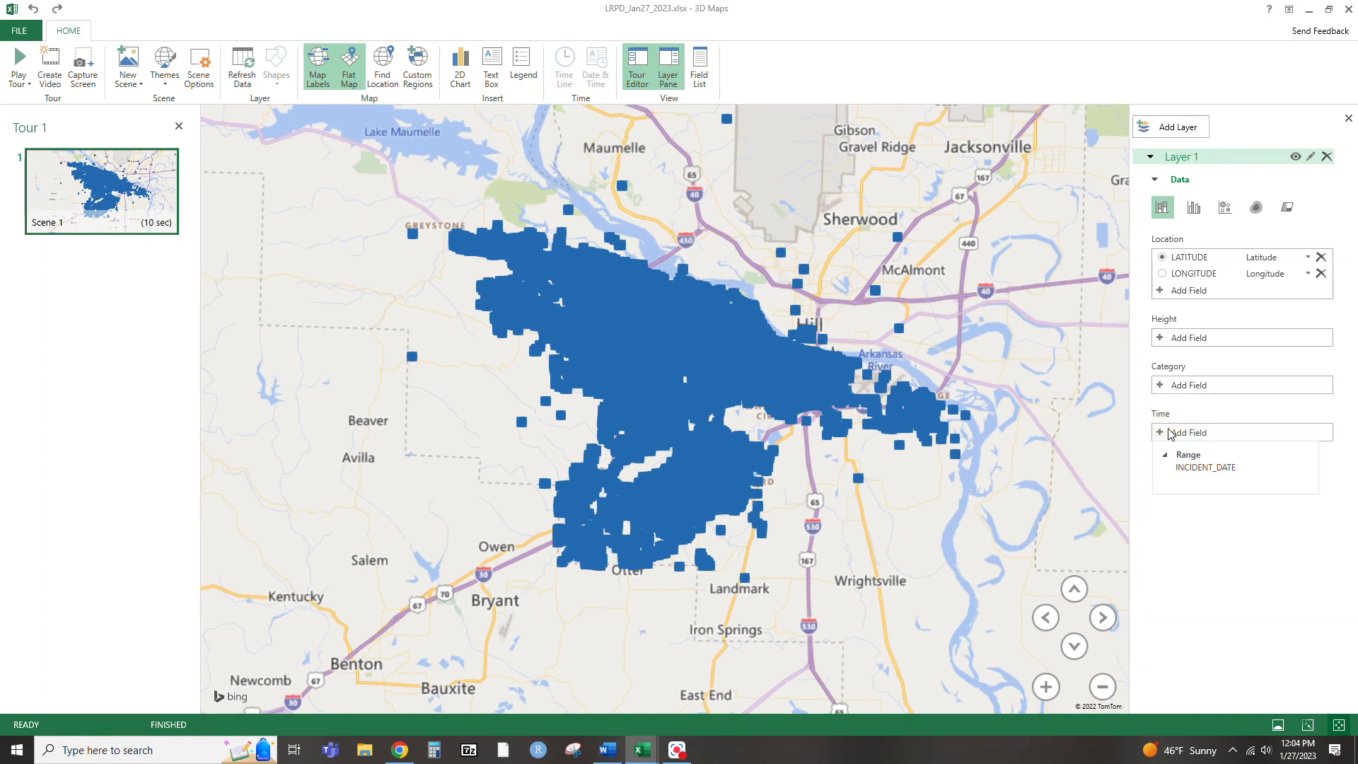
pyautogui.click(1189, 470)
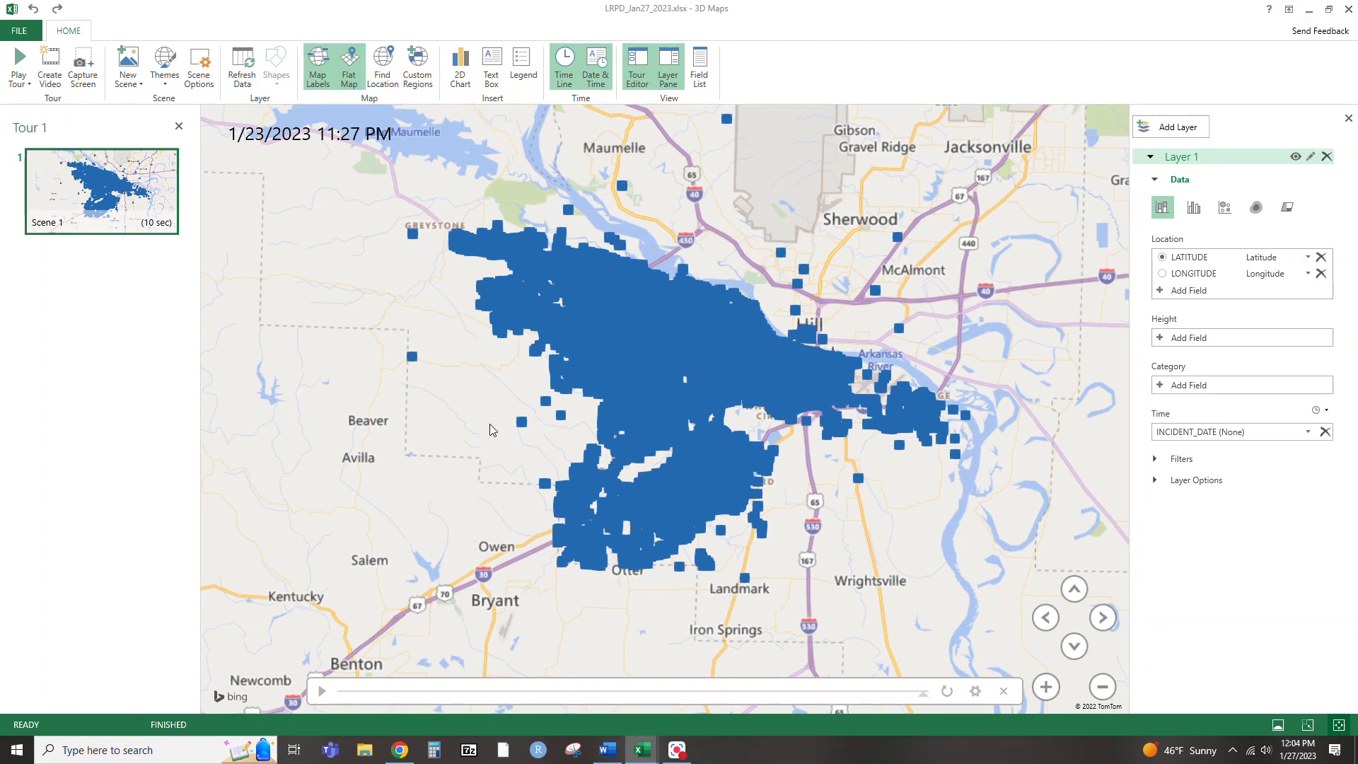
pyautogui.click(1256, 206)
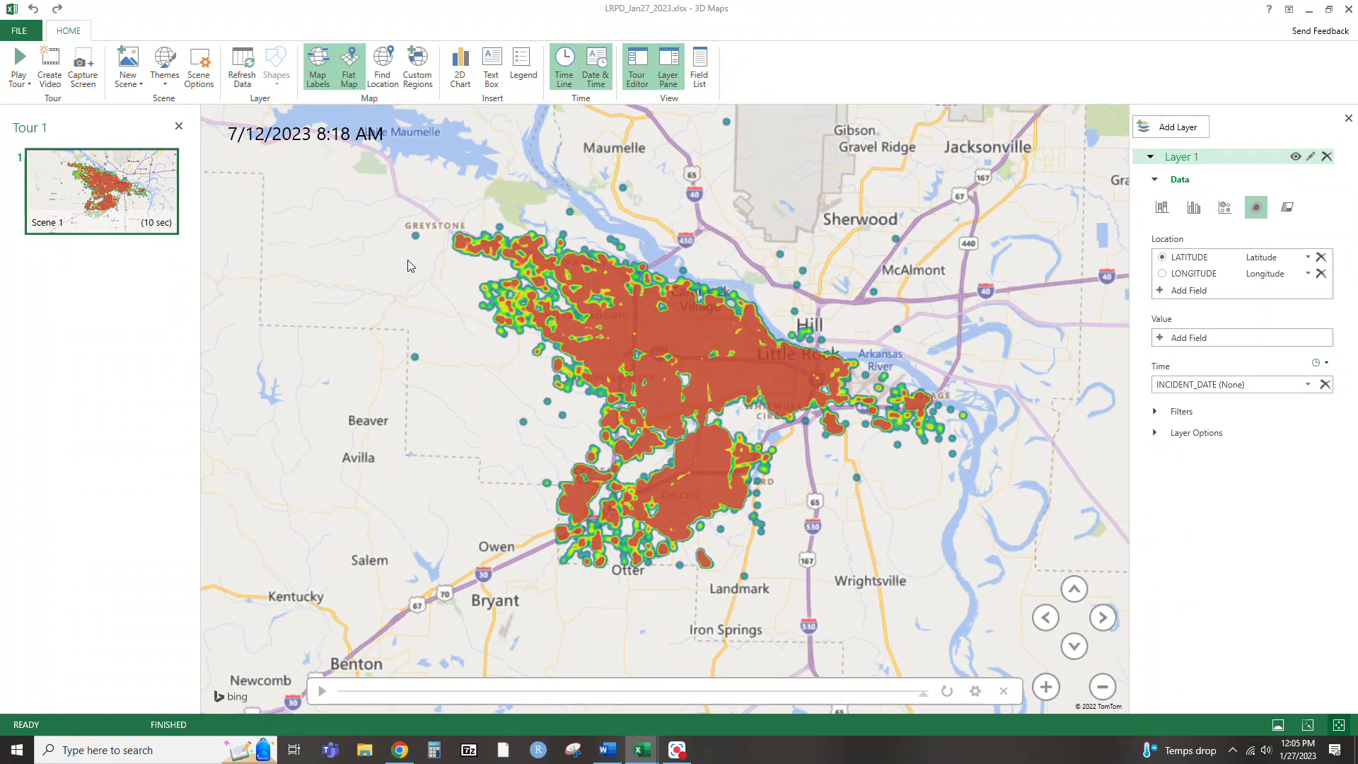
# Play the timeline animation of the heat map for all offenses
pyautogui.click(322, 691)
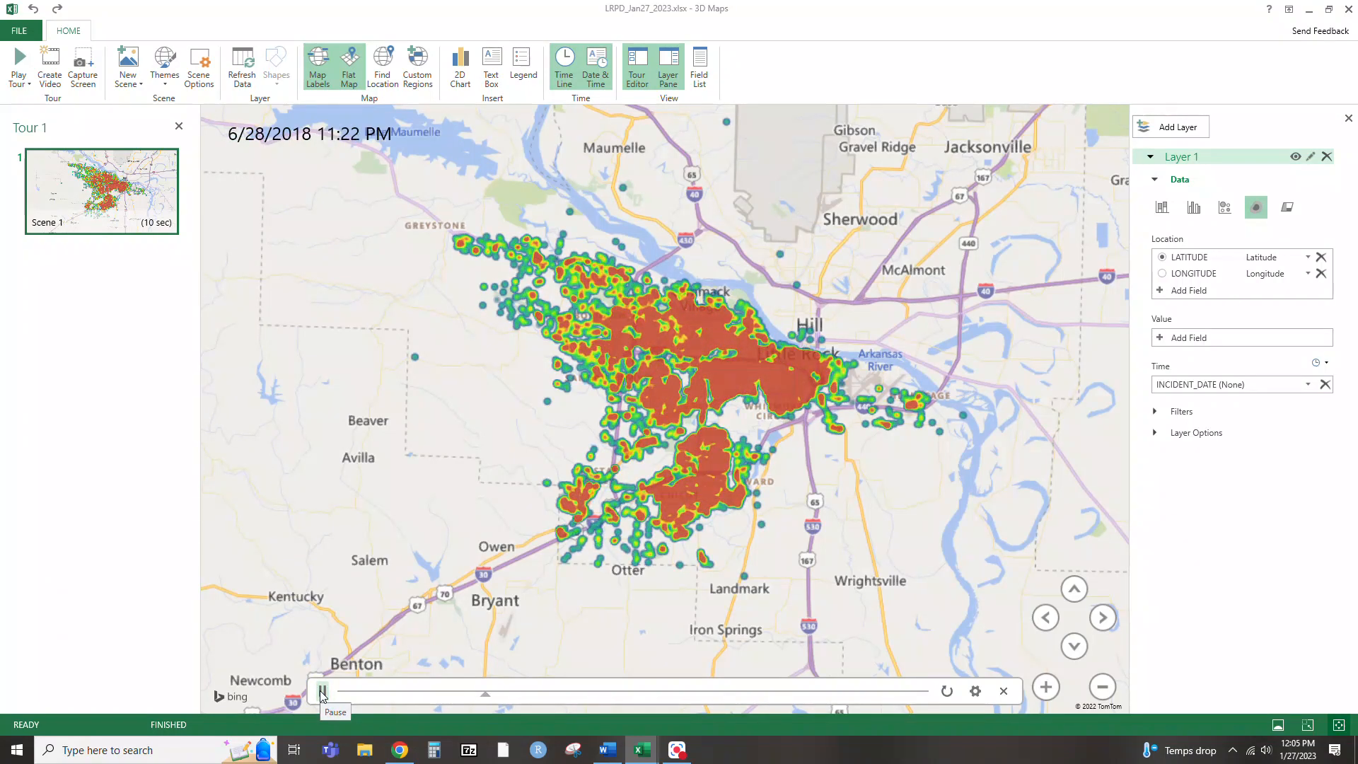
pyautogui.scroll(5, 665, 446)
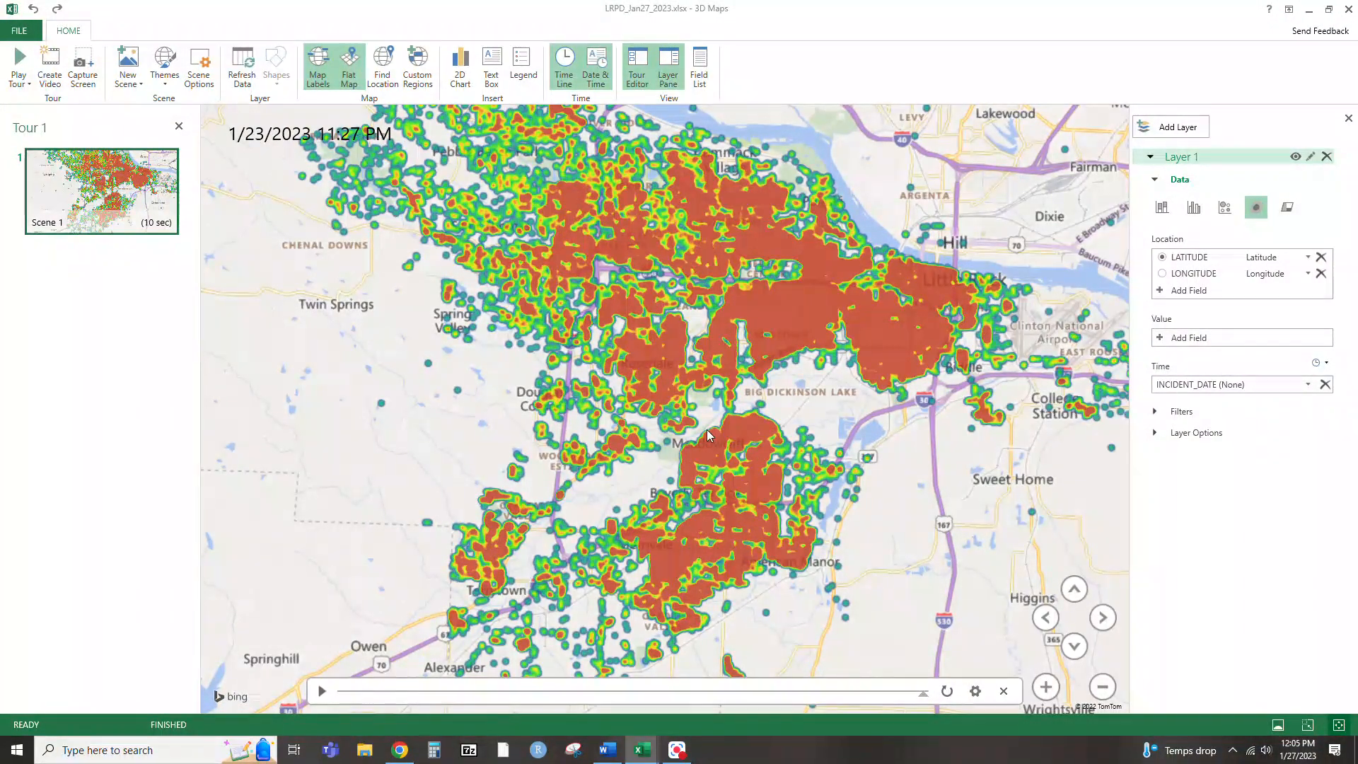
# Add an OFFENSE_DESCRIPTION filter to Layer 1 and limit it to MURDER & NONNEGLIGENT MANSLAUGHTER
pyautogui.click(1155, 411)
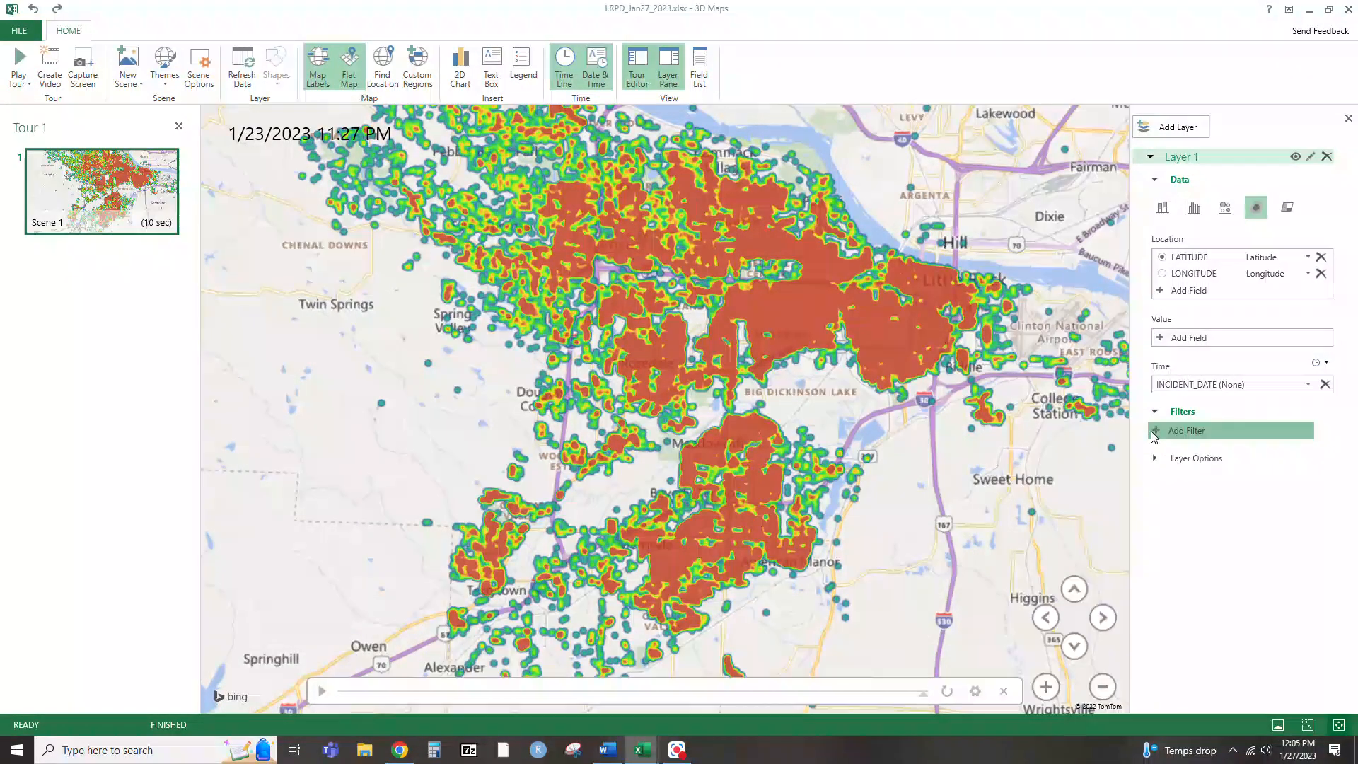
pyautogui.click(1196, 430)
pyautogui.scroll(-3, 1202, 502)
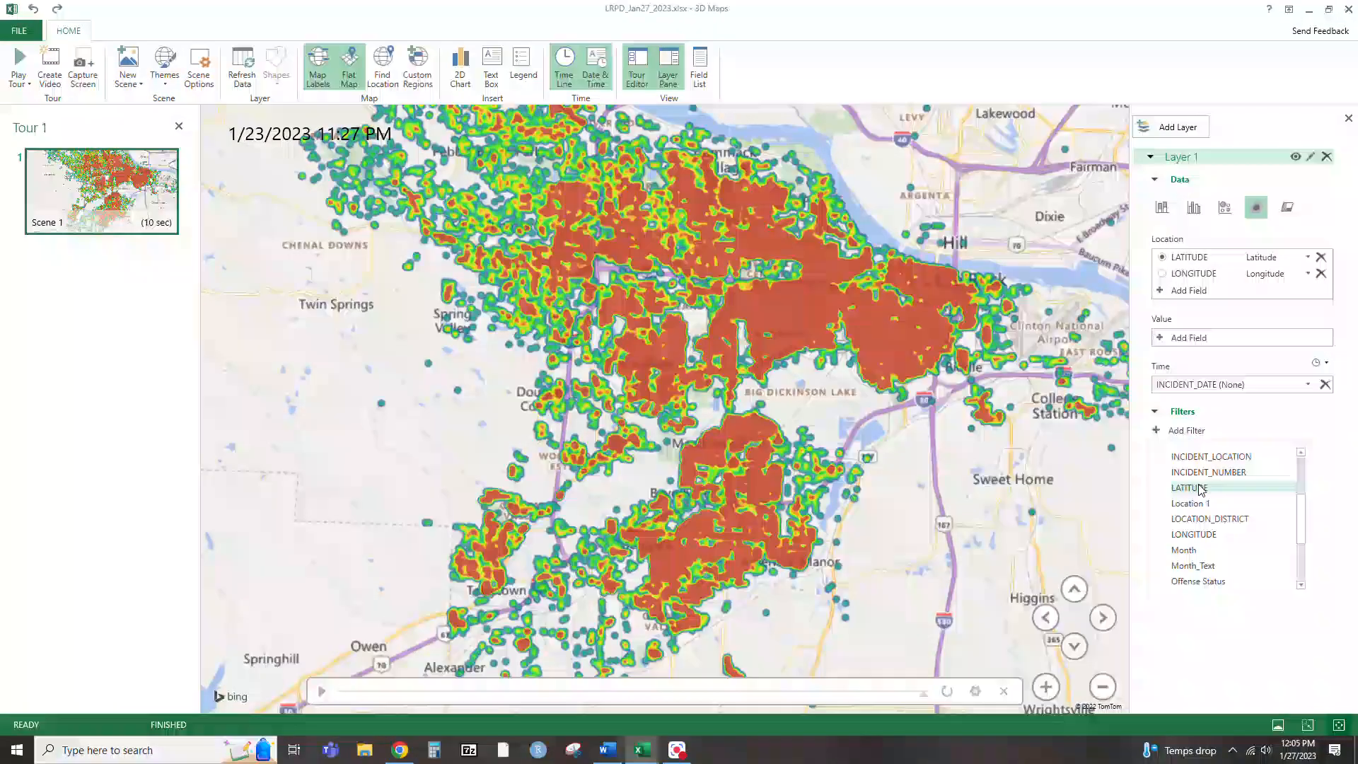
pyautogui.click(1206, 544)
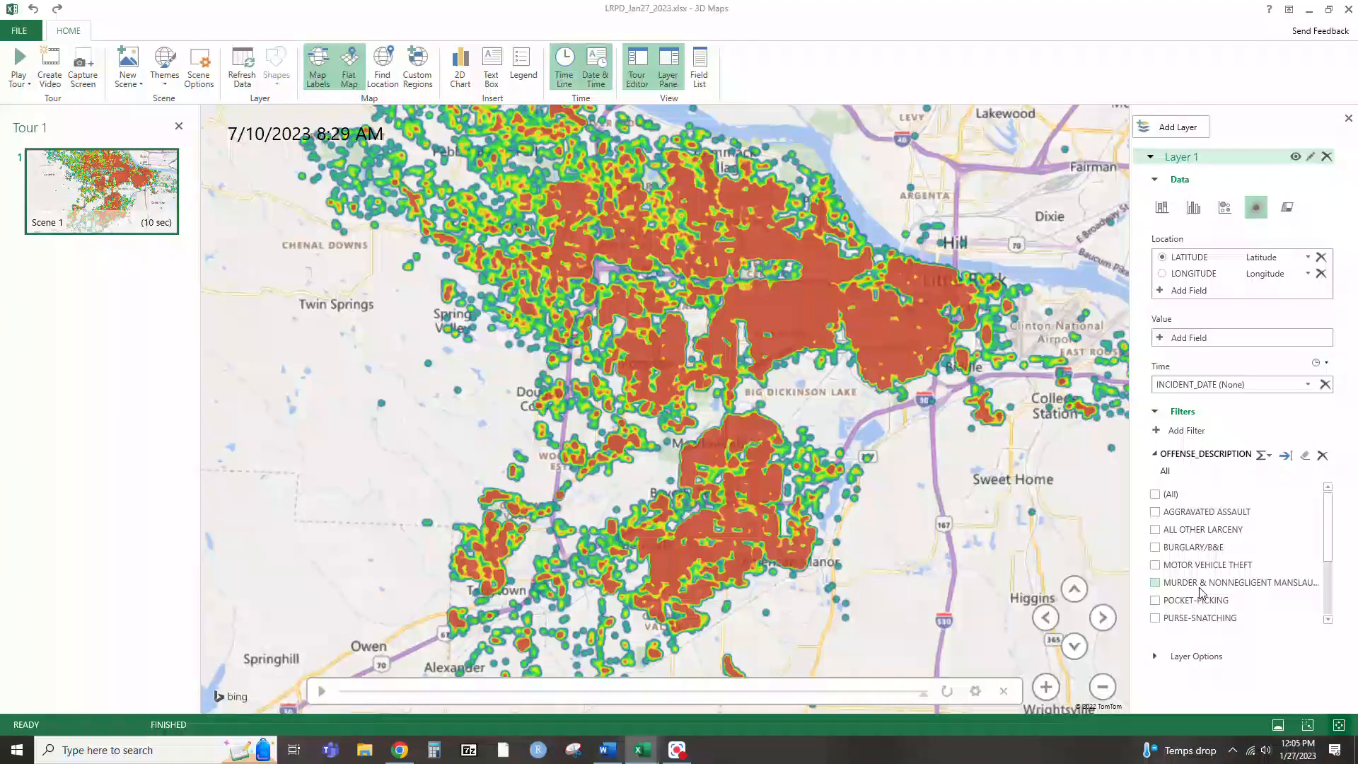
pyautogui.click(1156, 582)
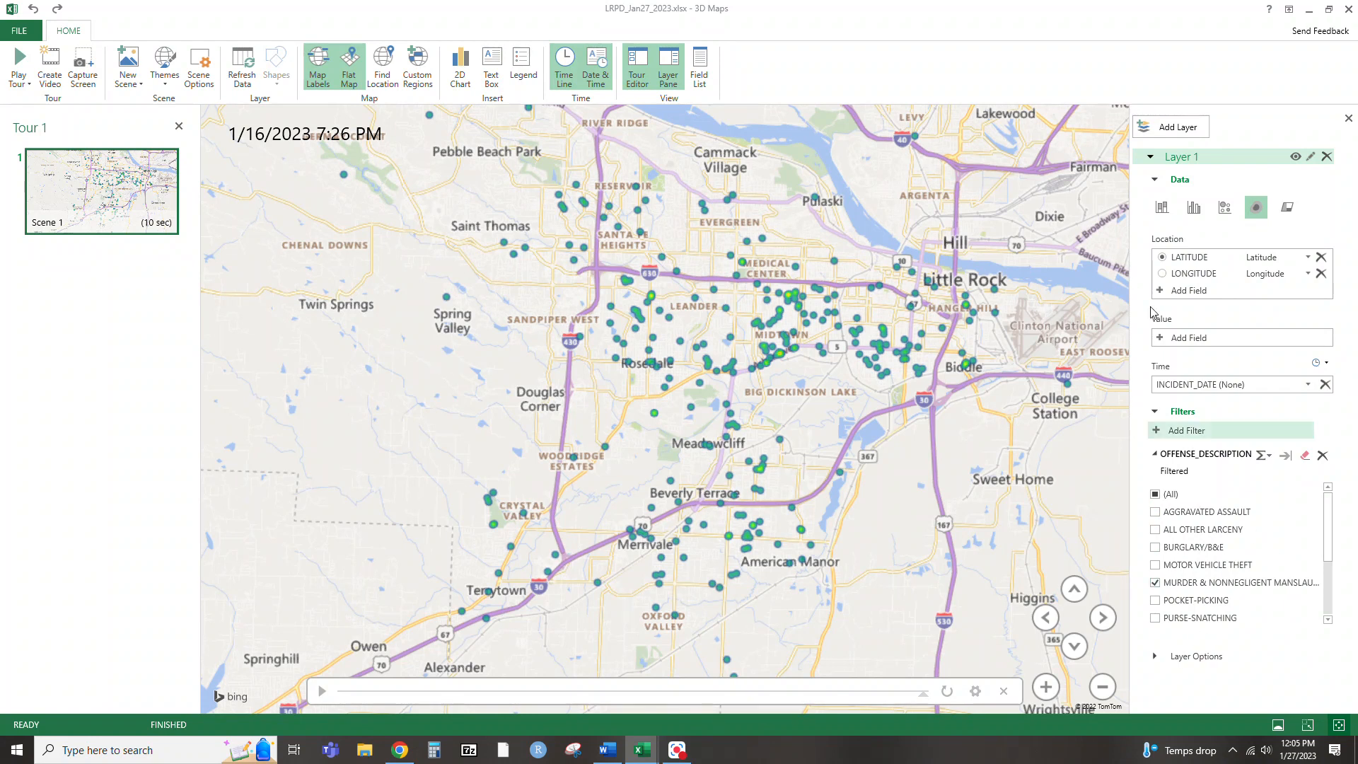
# Play the timeline of the filtered murder incidents and examine where they fall across Little Rock
pyautogui.moveTo(629, 311); pyautogui.dragTo(571, 334)
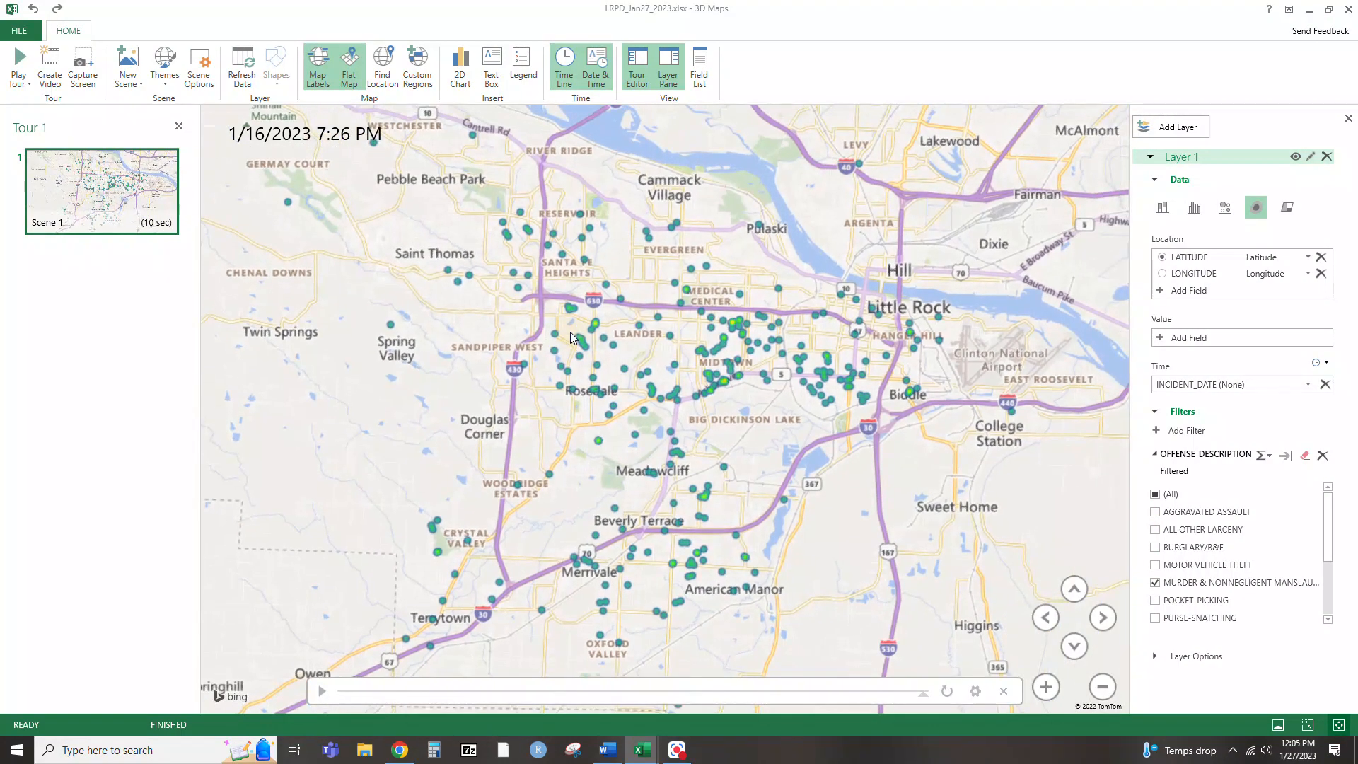
pyautogui.click(321, 691)
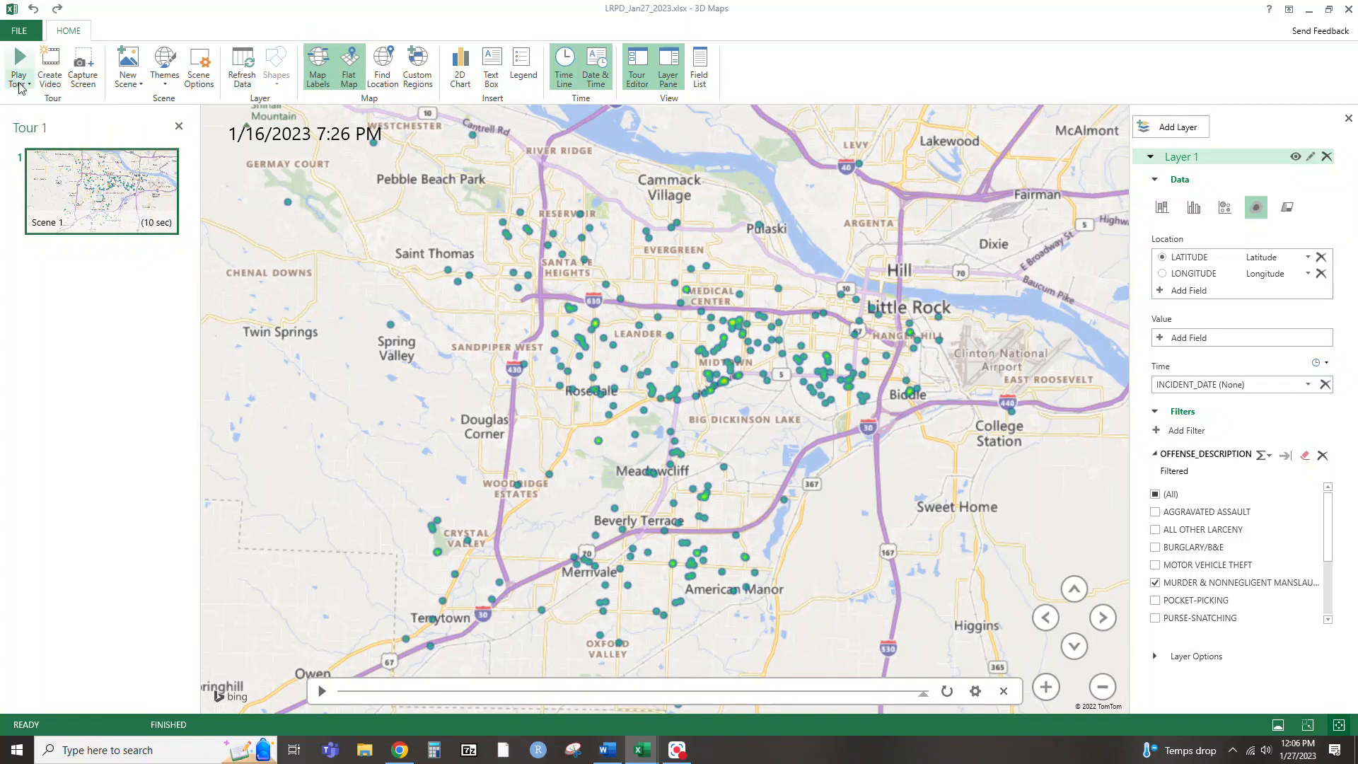
pyautogui.scroll(2, 629, 368)
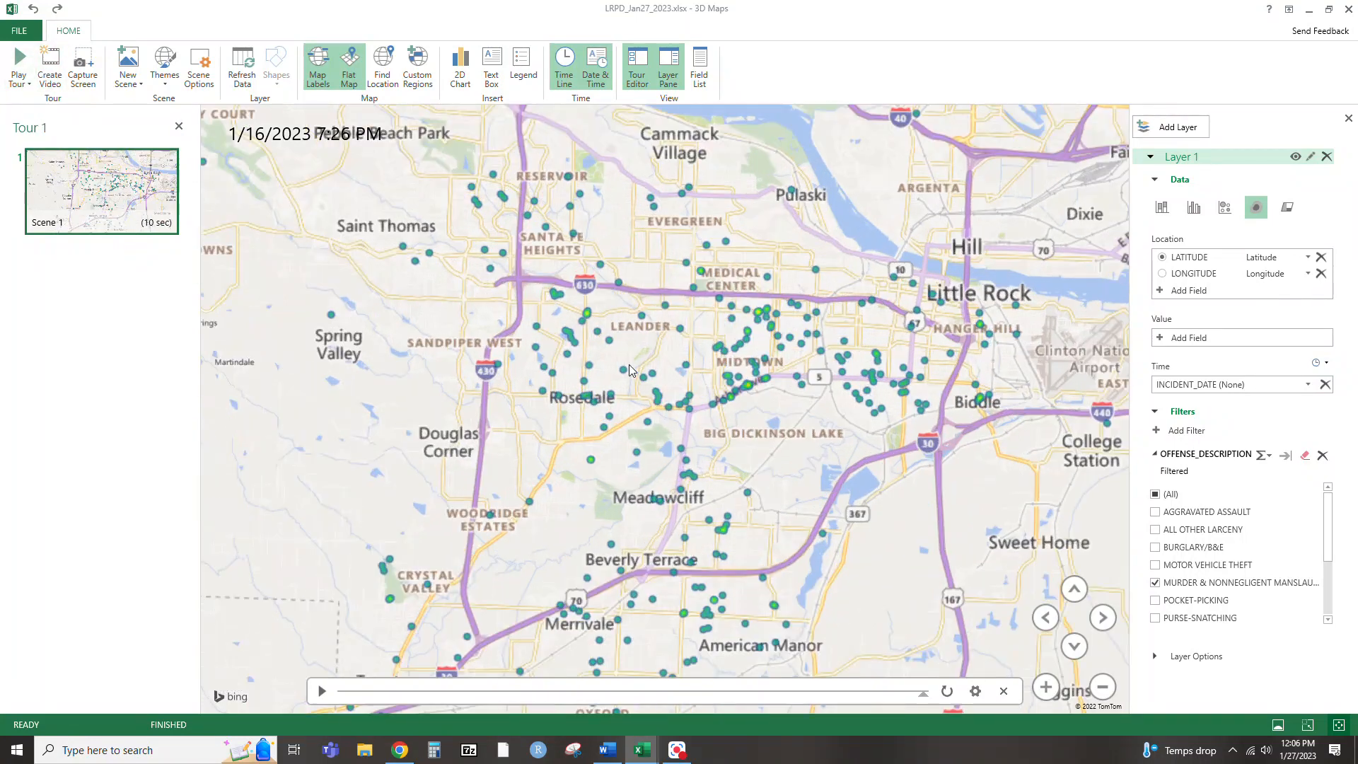
pyautogui.moveTo(710, 450); pyautogui.dragTo(697, 421)
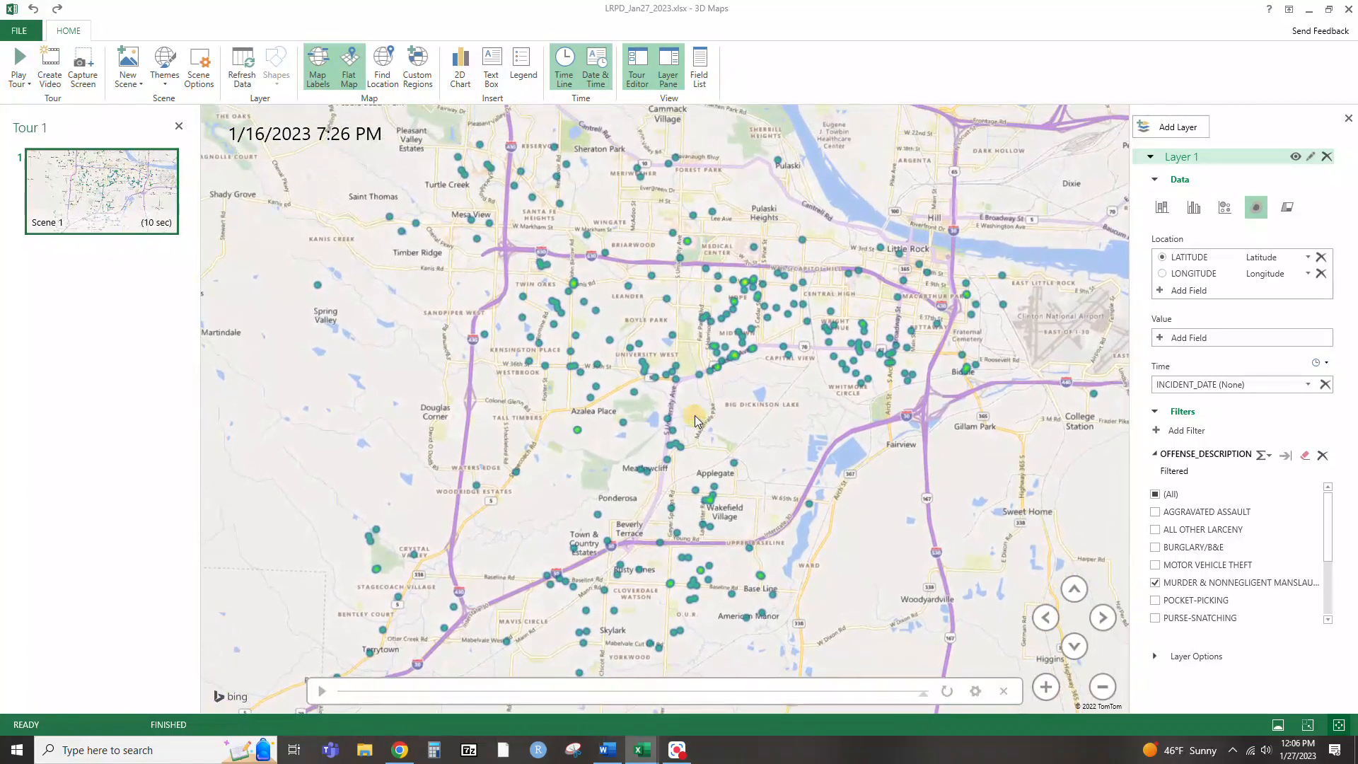